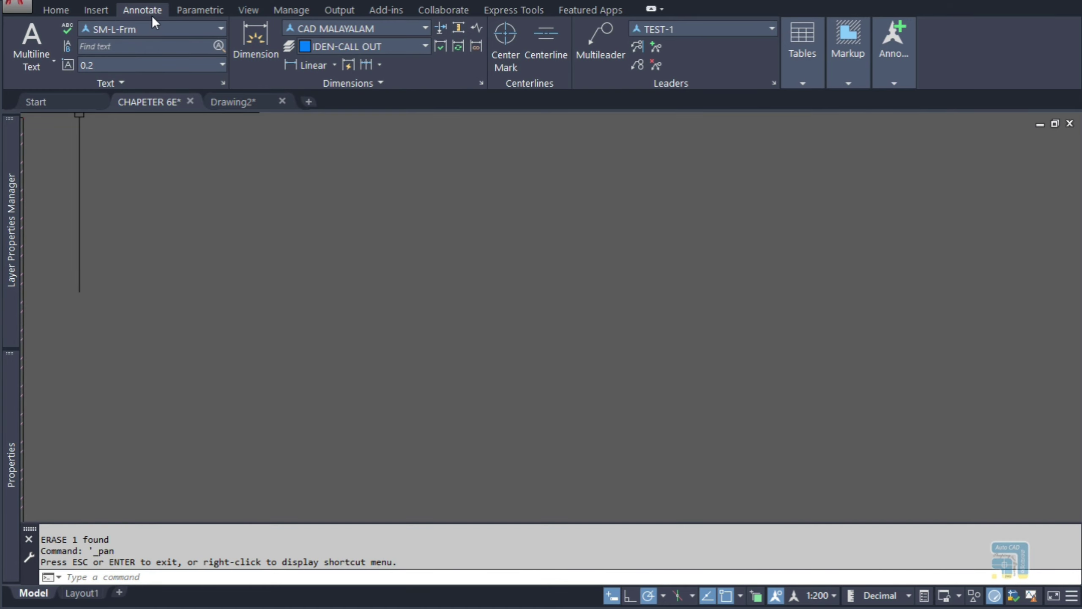
- Start inserting a table and open the table style manager
{"action": "left_click", "coordinate": [802, 83]}
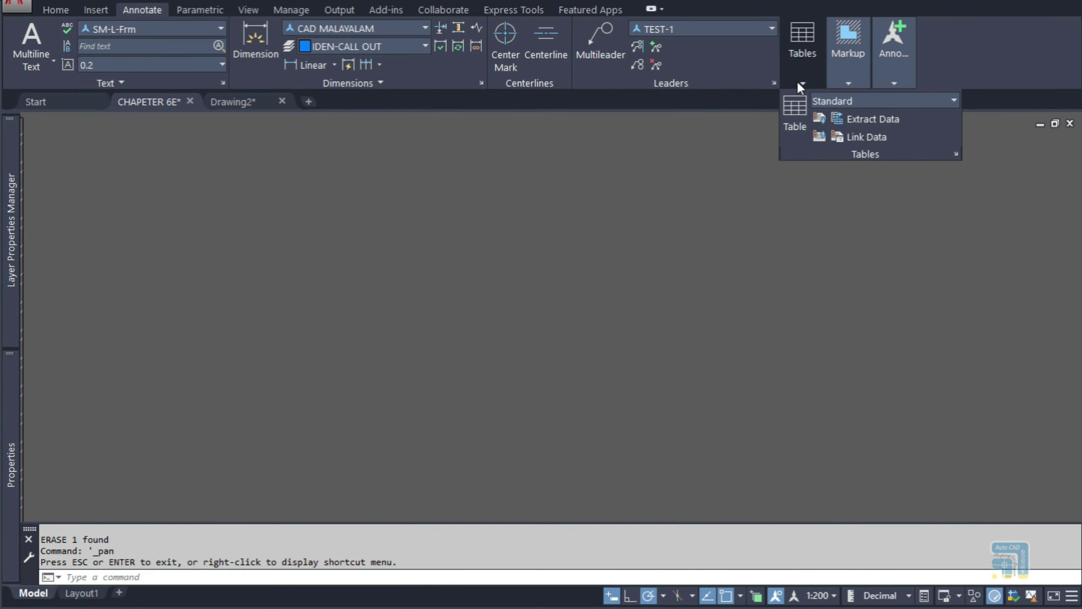
{"action": "left_click", "coordinate": [793, 130]}
{"action": "left_click", "coordinate": [326, 153]}
{"action": "scroll", "coordinate": [255, 94], "scroll_direction": "down", "scroll_amount": 1}
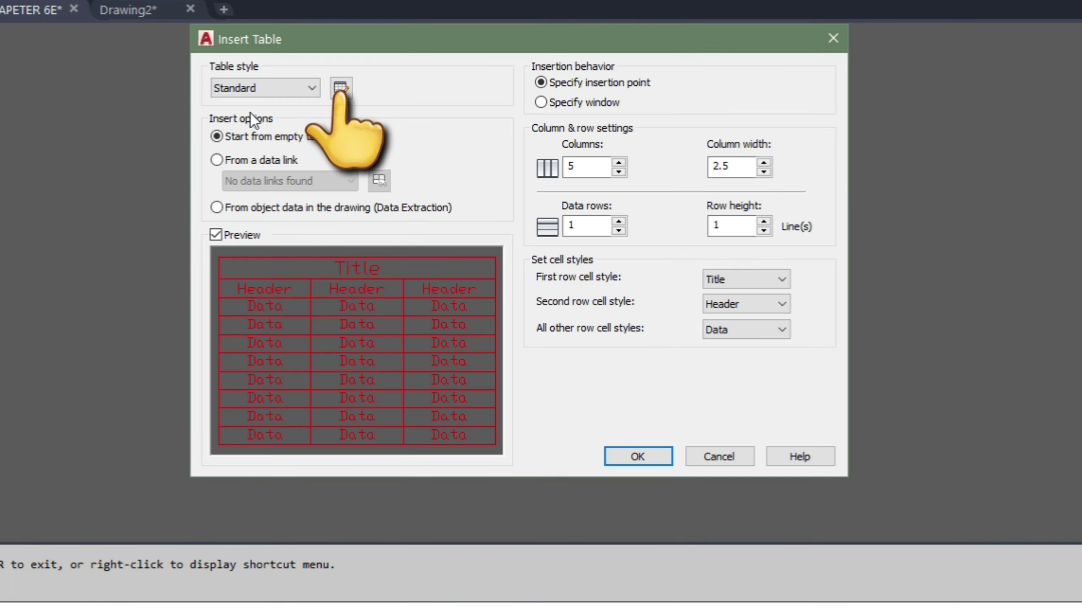
{"action": "left_click", "coordinate": [341, 88]}
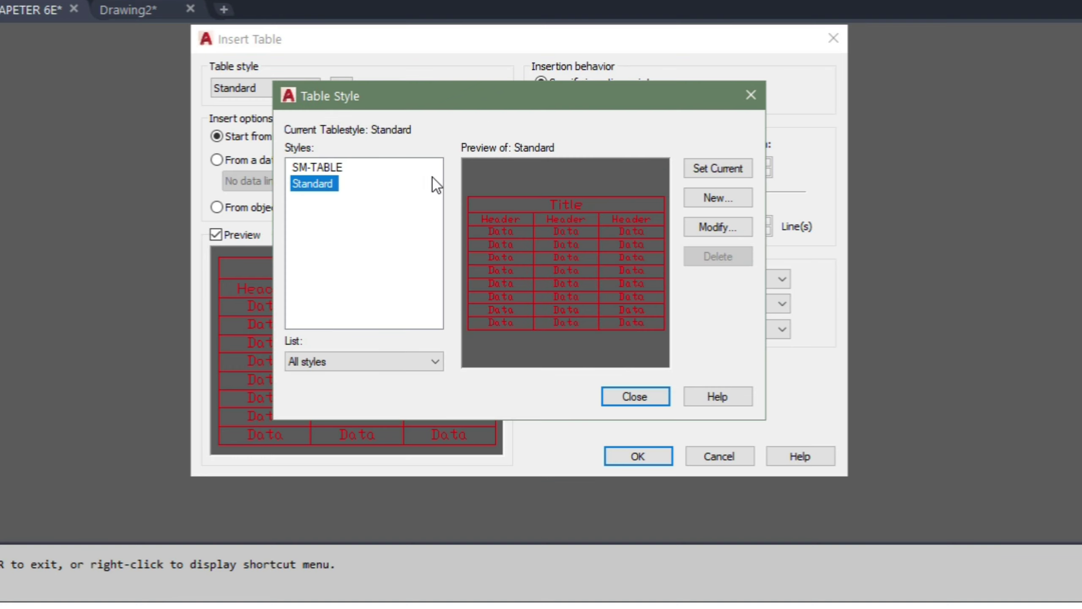
- Create a new table style named NEW1 based on the Standard style
{"action": "left_click", "coordinate": [720, 203]}
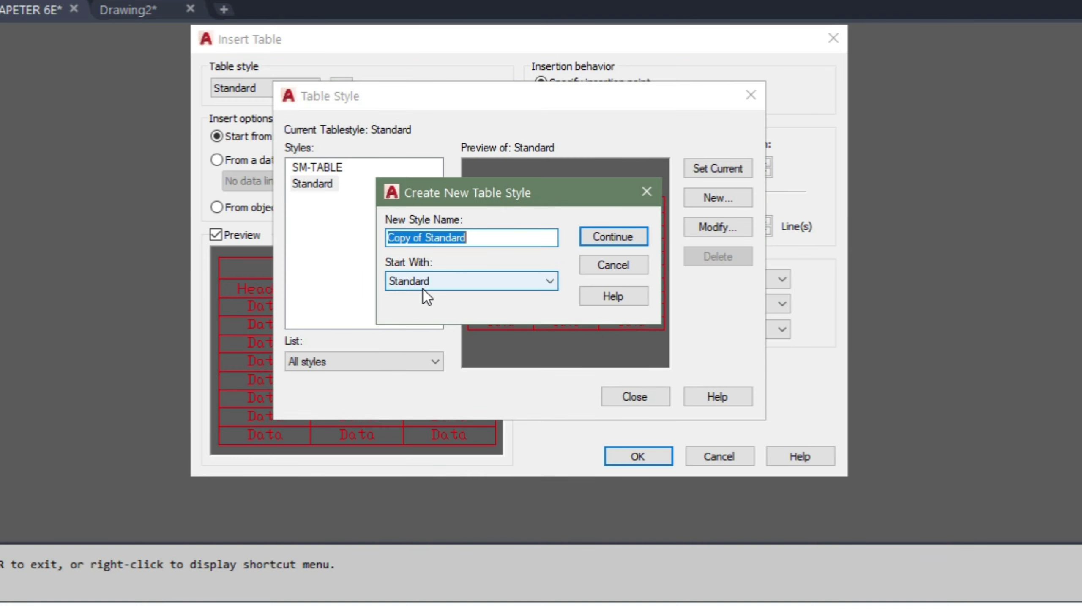
{"action": "type", "text": "NE1"}
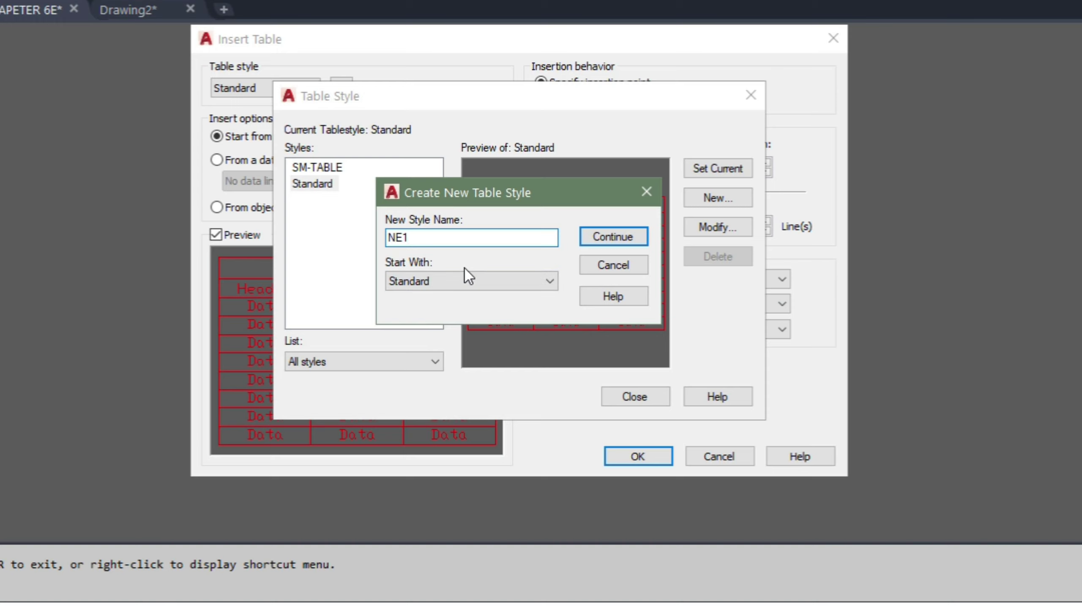
{"action": "key", "text": "Left"}
{"action": "type", "text": "W"}
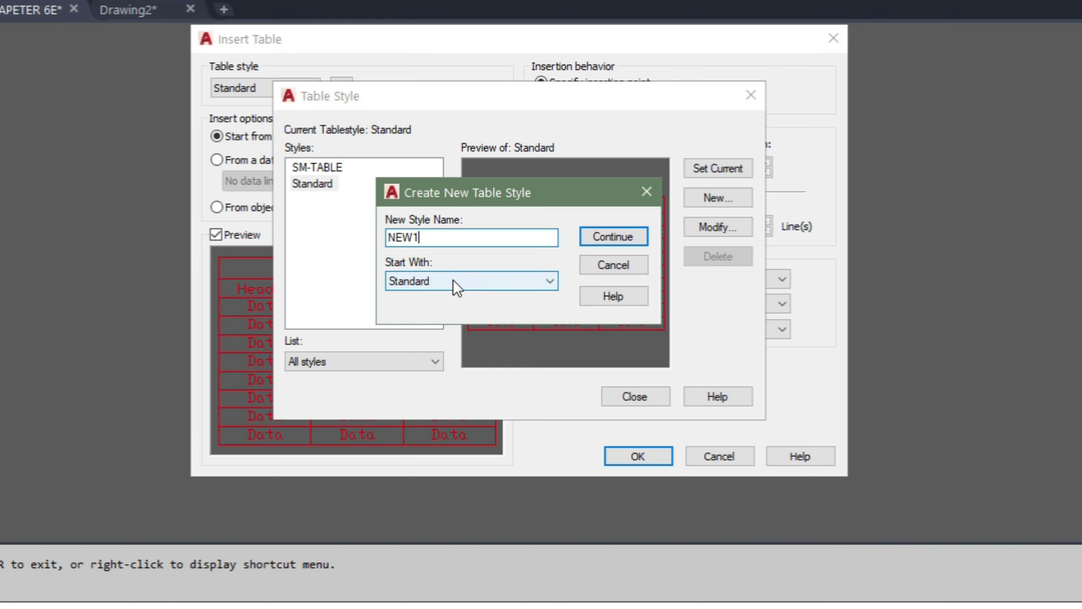
{"action": "left_click", "coordinate": [454, 281]}
{"action": "left_click", "coordinate": [427, 310]}
{"action": "left_click", "coordinate": [614, 237]}
- Try the Up table direction for the NEW1 style and set it back to Down
{"action": "left_click_drag", "start_coordinate": [775, 255], "coordinate": [556, 162]}
{"action": "left_click", "coordinate": [530, 272]}
{"action": "left_click", "coordinate": [513, 301]}
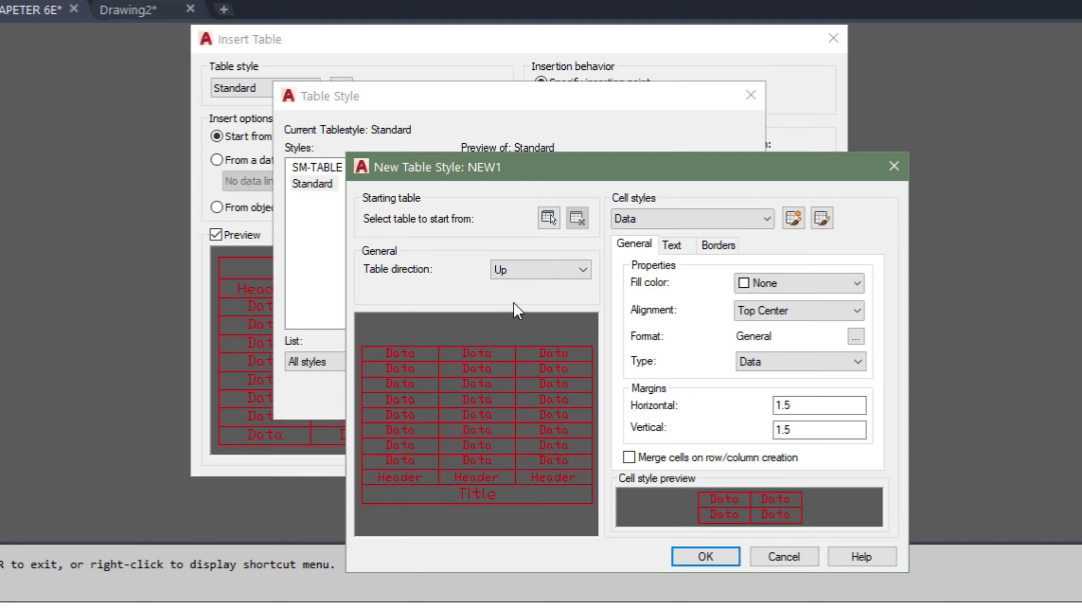
{"action": "left_click", "coordinate": [554, 270]}
{"action": "left_click", "coordinate": [554, 284]}
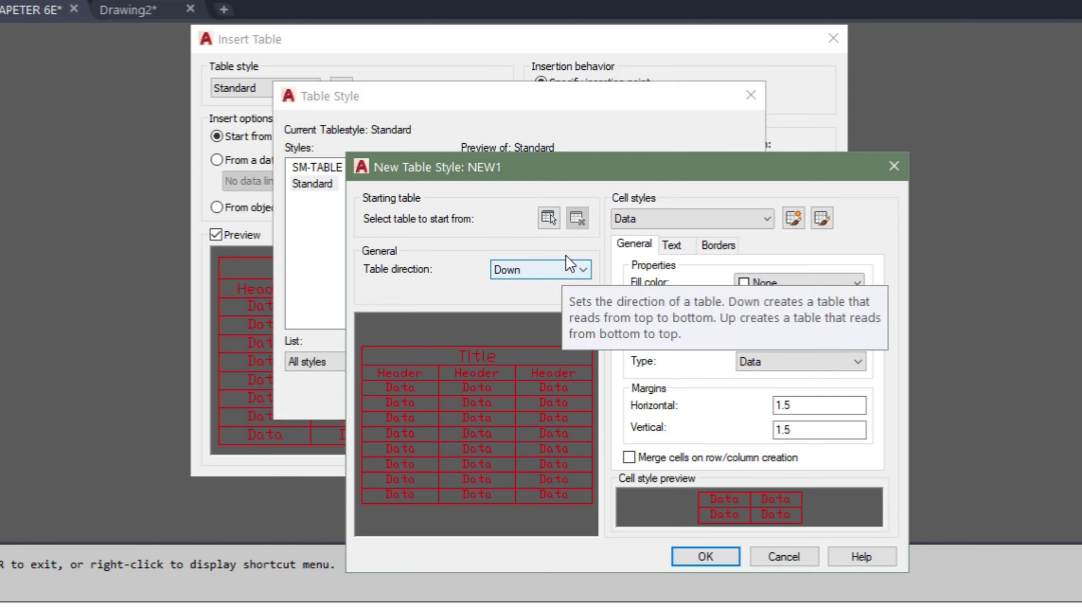
{"action": "left_click", "coordinate": [550, 217]}
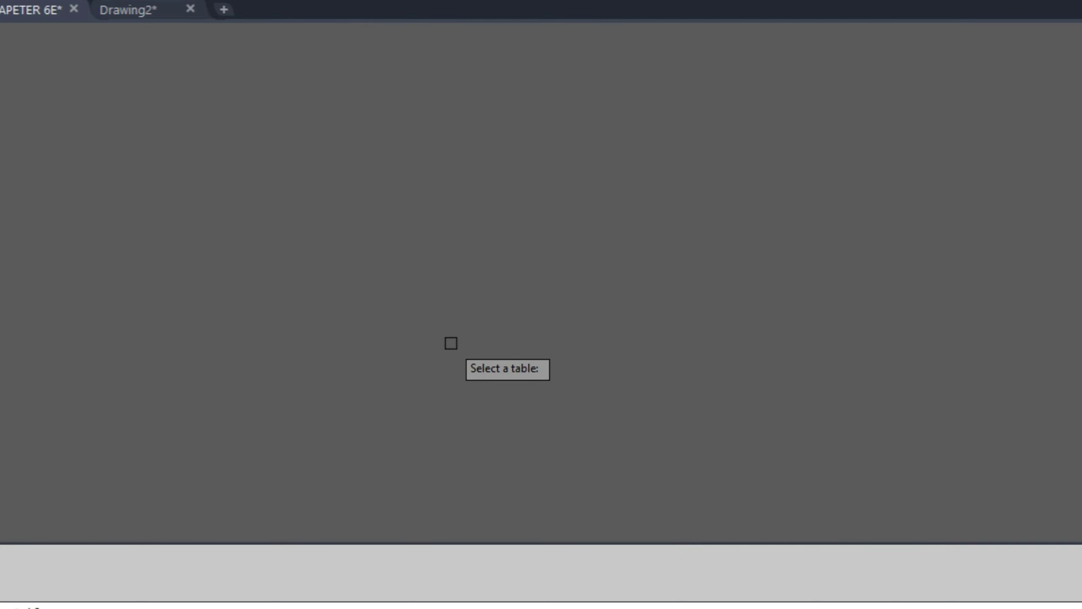
{"action": "key", "text": "Escape"}
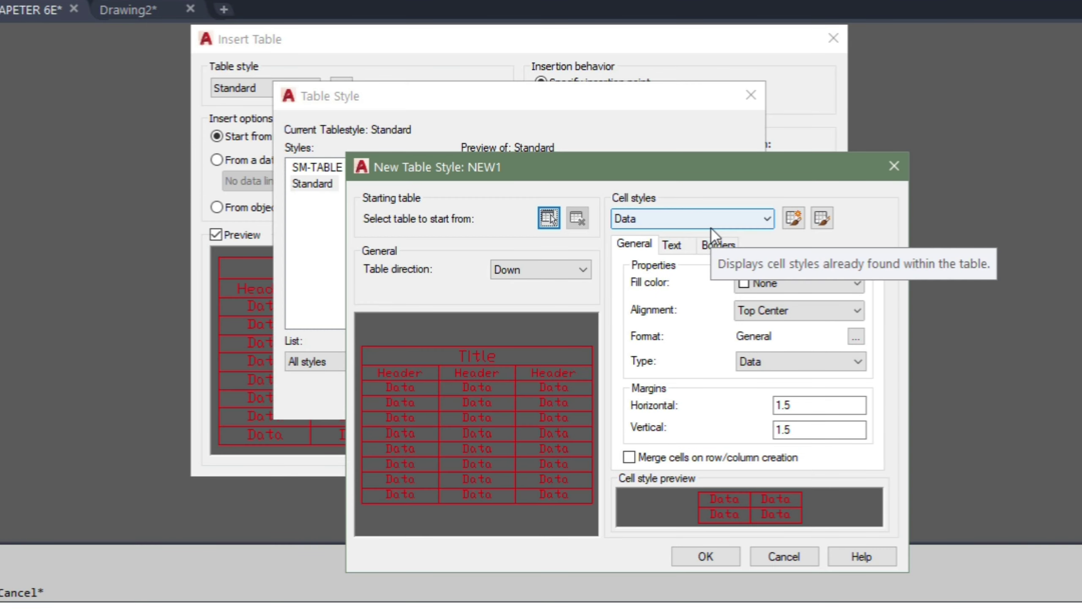
- Set the Data cell style's fill color to the true color 255,255,255
{"action": "left_click", "coordinate": [789, 285]}
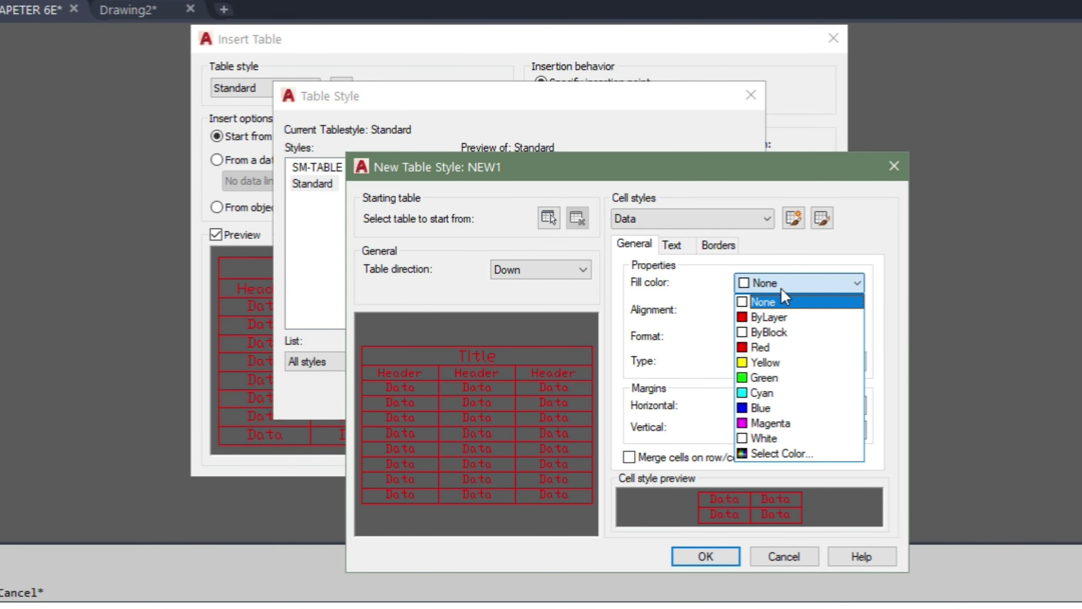
{"action": "left_click", "coordinate": [781, 454]}
{"action": "left_click", "coordinate": [644, 318]}
{"action": "left_click", "coordinate": [679, 109]}
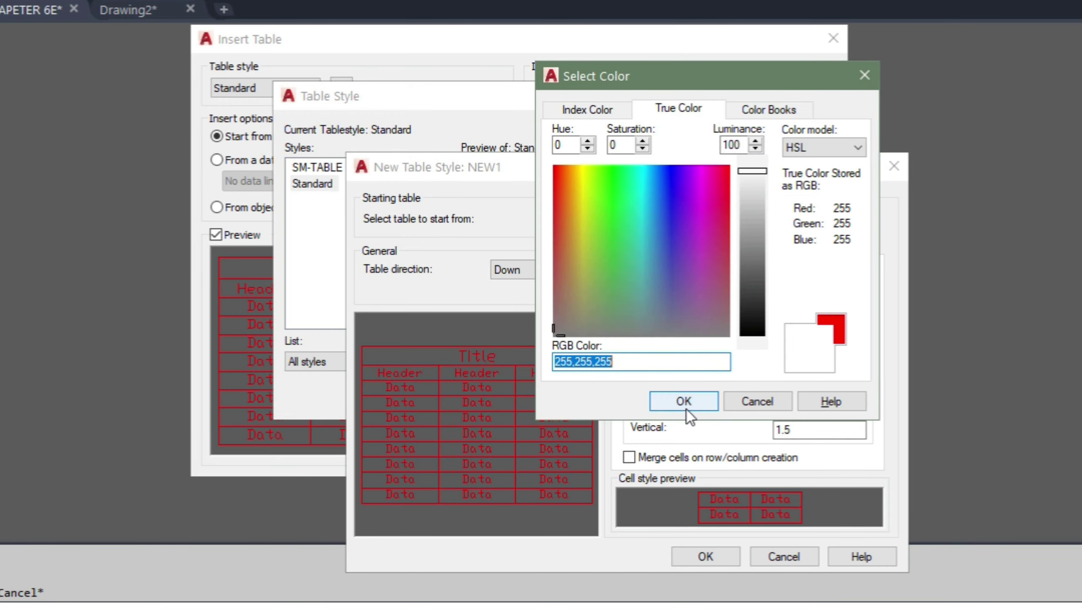
{"action": "left_click", "coordinate": [684, 403]}
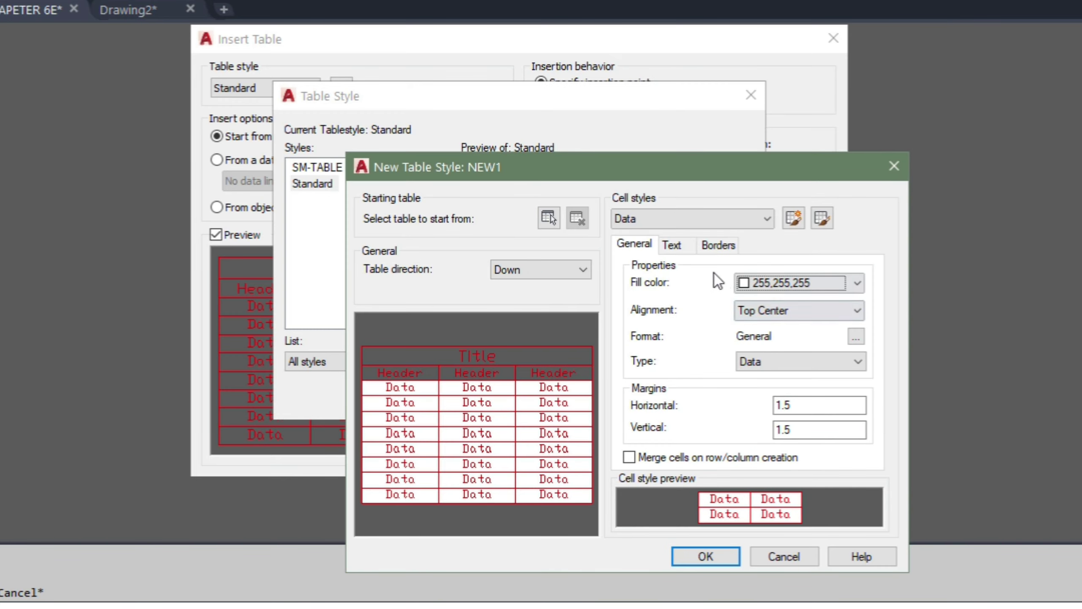
- Set the Data cell style's alignment to Middle Center
{"action": "left_click", "coordinate": [672, 245]}
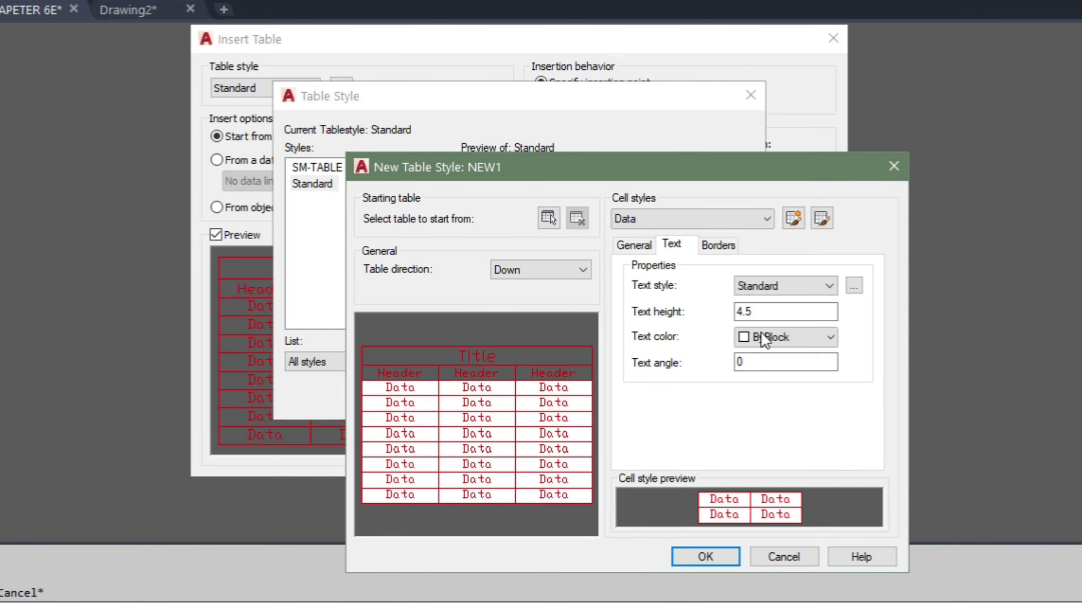
{"action": "left_click", "coordinate": [635, 252]}
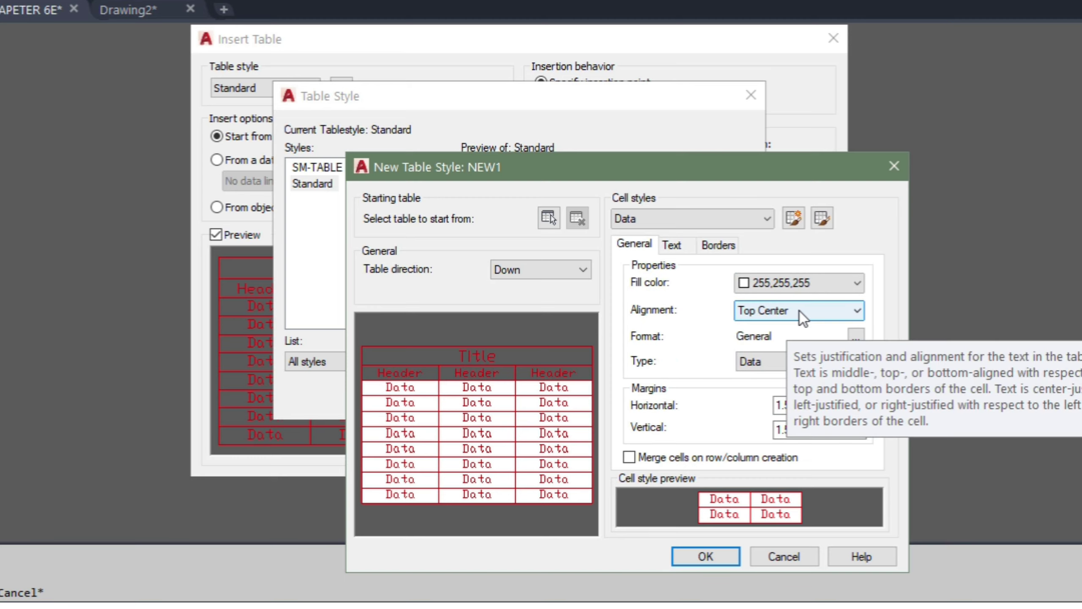
{"action": "left_click", "coordinate": [755, 311]}
{"action": "left_click", "coordinate": [762, 392]}
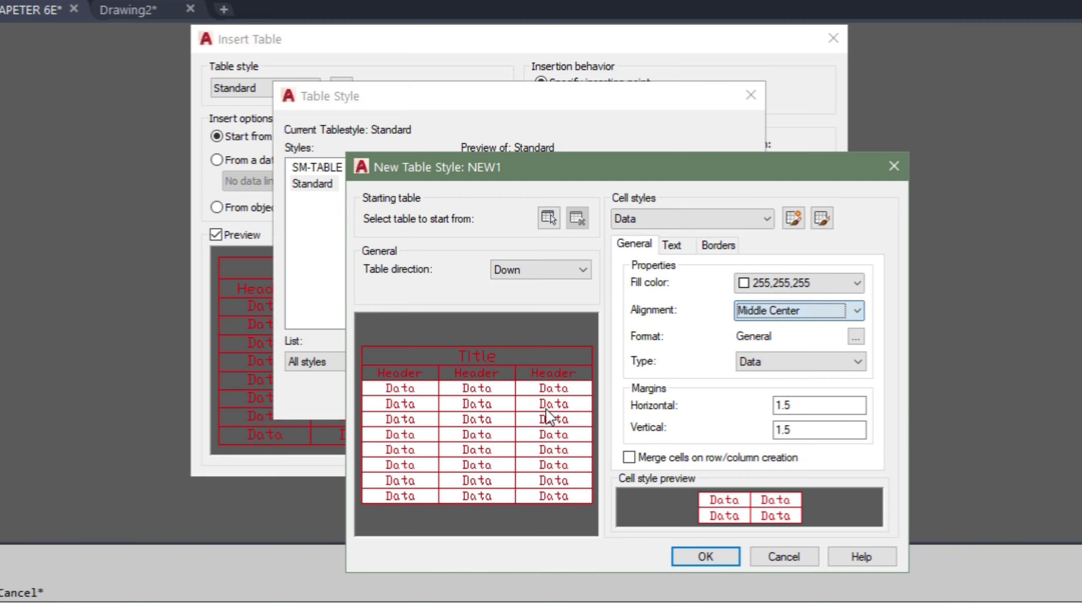
- Try merging Data cells on row/column creation and turn the option off again
{"action": "left_click", "coordinate": [777, 363]}
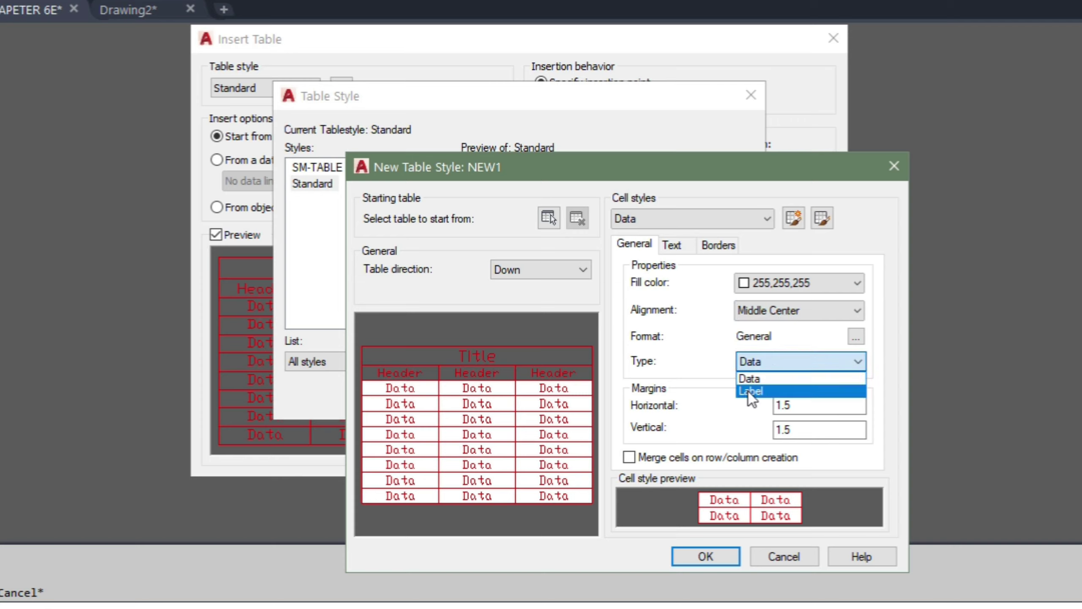
{"action": "left_click", "coordinate": [709, 438]}
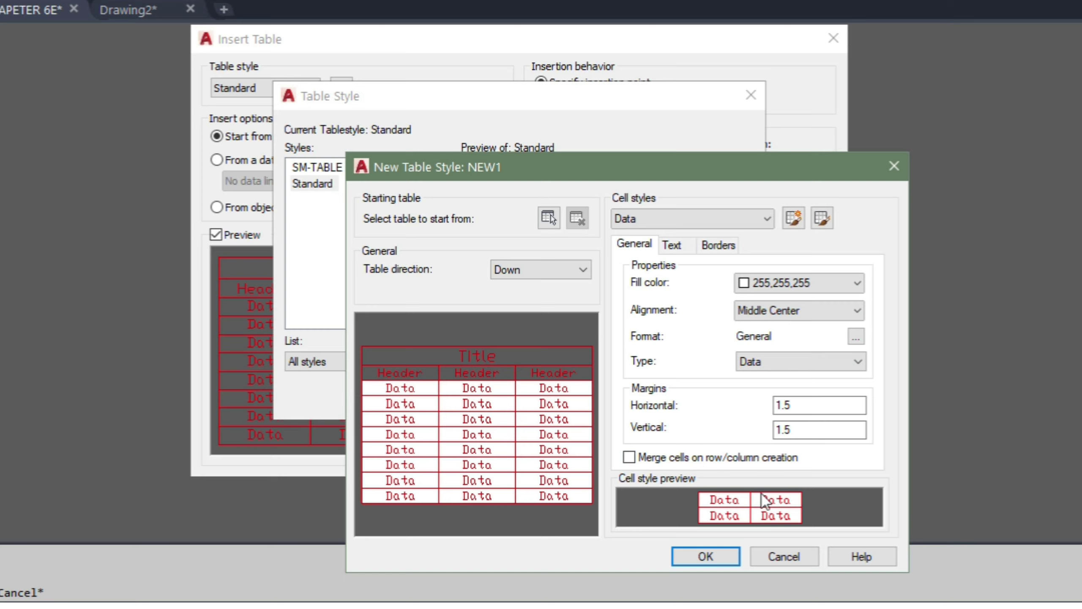
{"action": "left_click", "coordinate": [629, 458]}
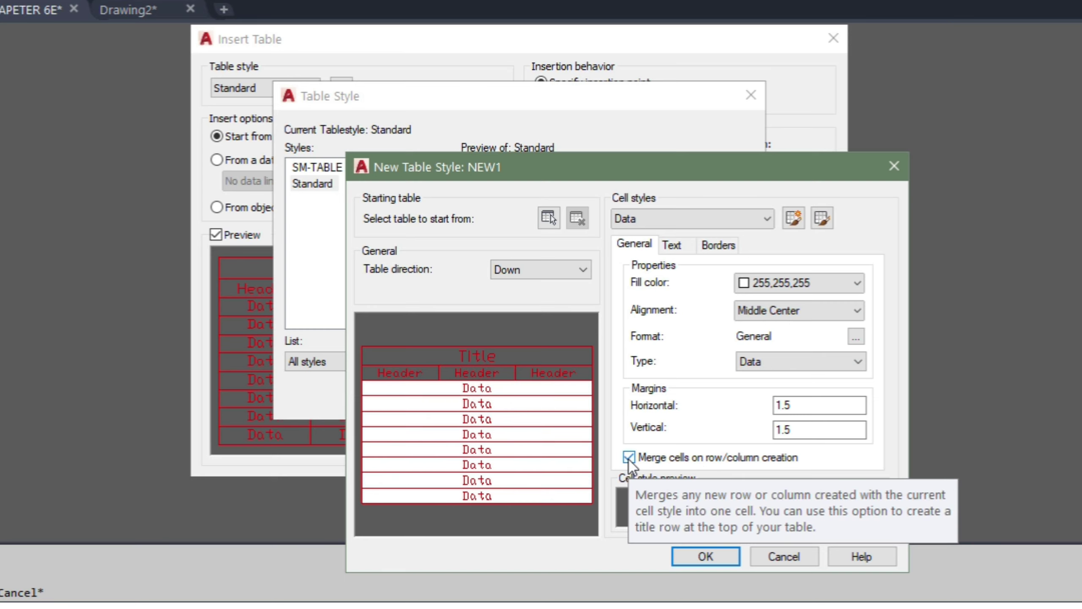
{"action": "left_click", "coordinate": [630, 459]}
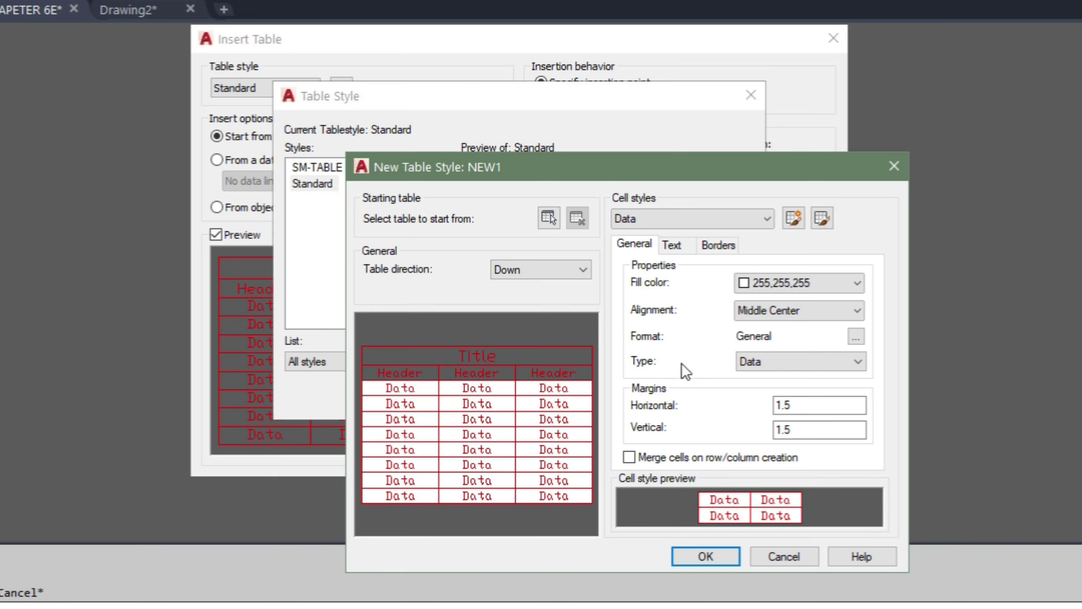
- Switch to the Header cell style and set its fill color to 255,255,255
{"action": "left_click", "coordinate": [720, 220]}
{"action": "left_click", "coordinate": [664, 251]}
{"action": "left_click", "coordinate": [793, 284]}
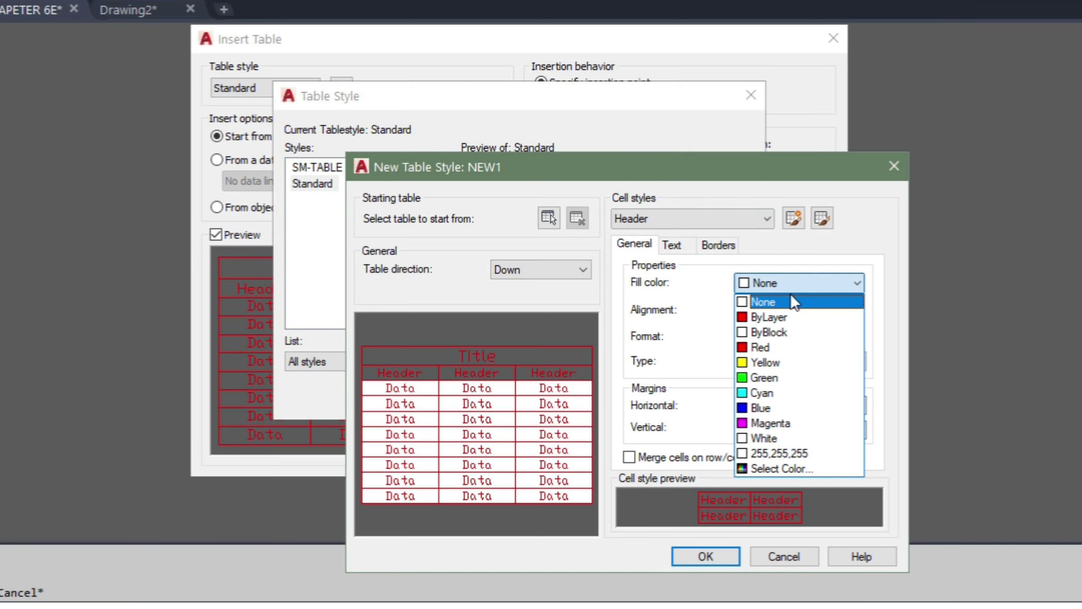
{"action": "left_click", "coordinate": [780, 453]}
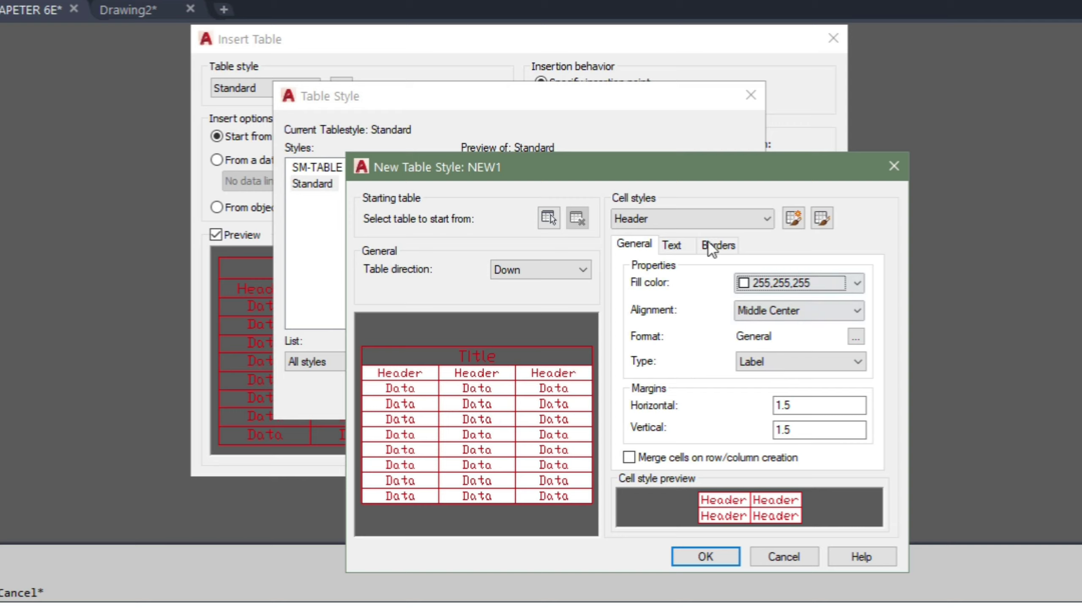
- Switch to the Title cell style, choose Middle Center alignment and set its fill color to 255,255,255
{"action": "left_click", "coordinate": [729, 225]}
{"action": "left_click", "coordinate": [684, 266]}
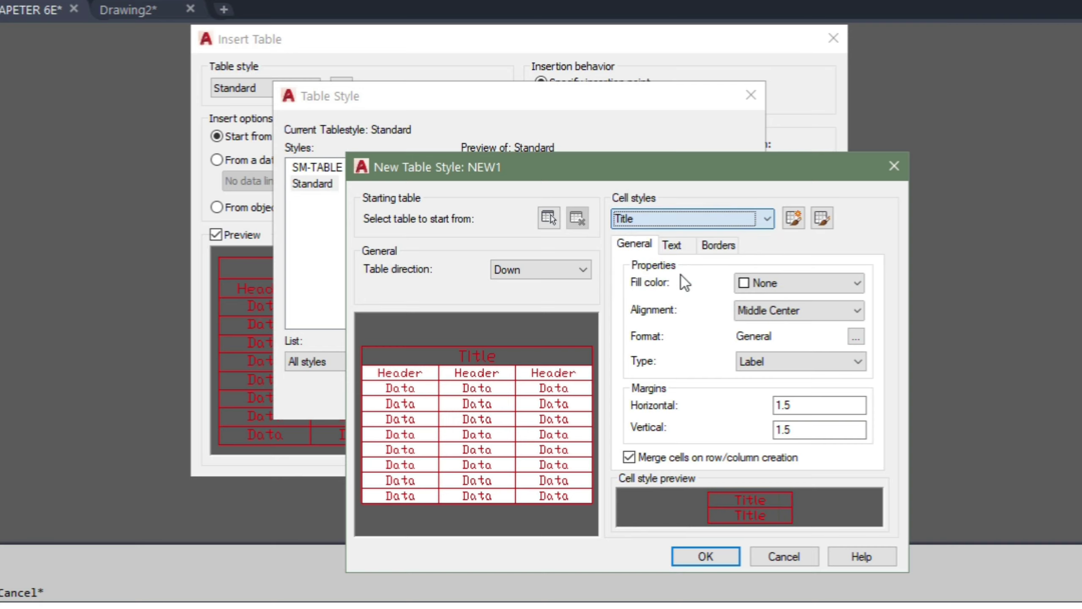
{"action": "left_click", "coordinate": [785, 316]}
{"action": "left_click", "coordinate": [758, 316]}
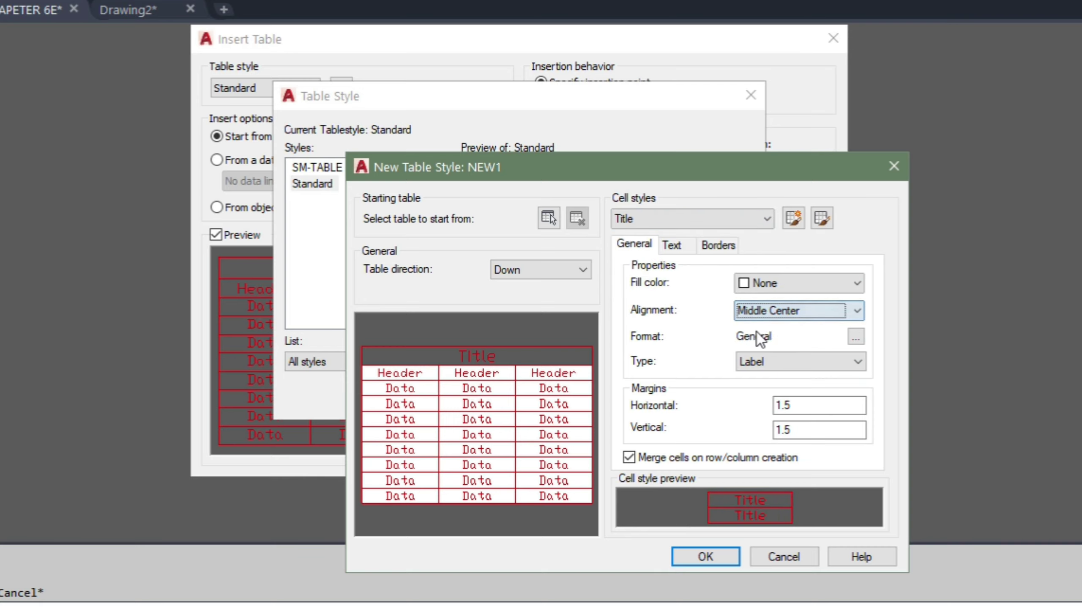
{"action": "left_click", "coordinate": [767, 283]}
{"action": "left_click", "coordinate": [763, 452]}
- Change the Title cell style's fill color to the gray 153,153,153, picked as index color 253
{"action": "left_click", "coordinate": [780, 283]}
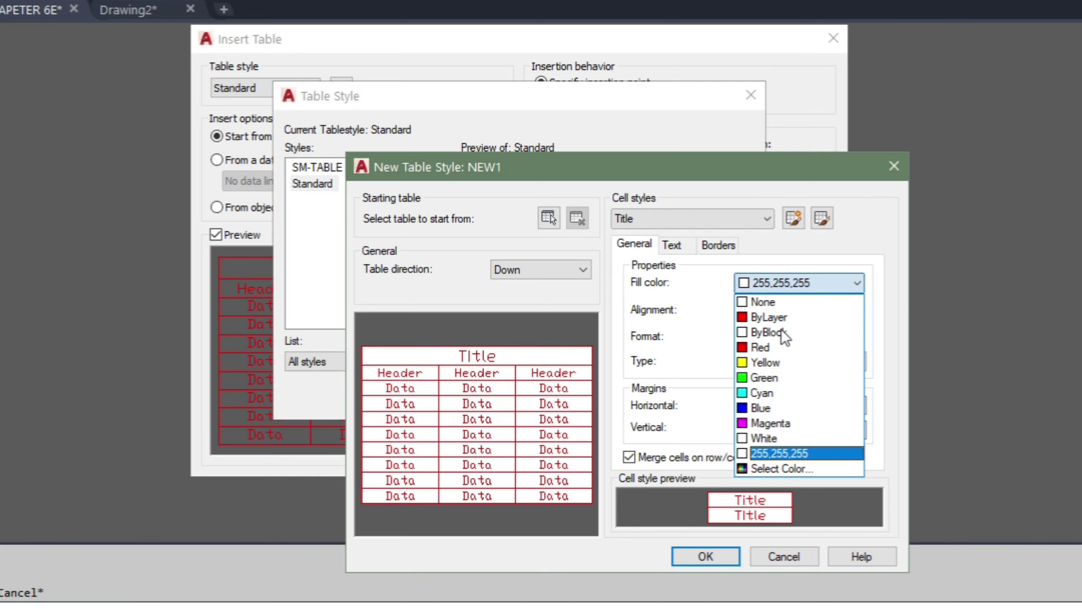
{"action": "left_click", "coordinate": [773, 469]}
{"action": "left_click", "coordinate": [587, 109]}
{"action": "left_click", "coordinate": [608, 322]}
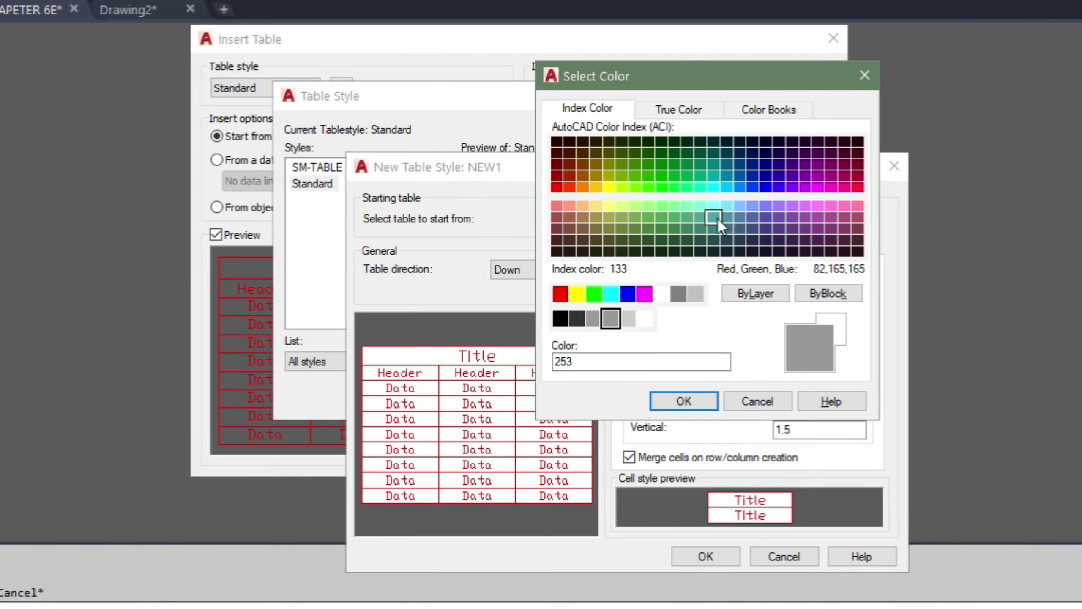
{"action": "left_click", "coordinate": [679, 108]}
{"action": "left_click", "coordinate": [686, 400]}
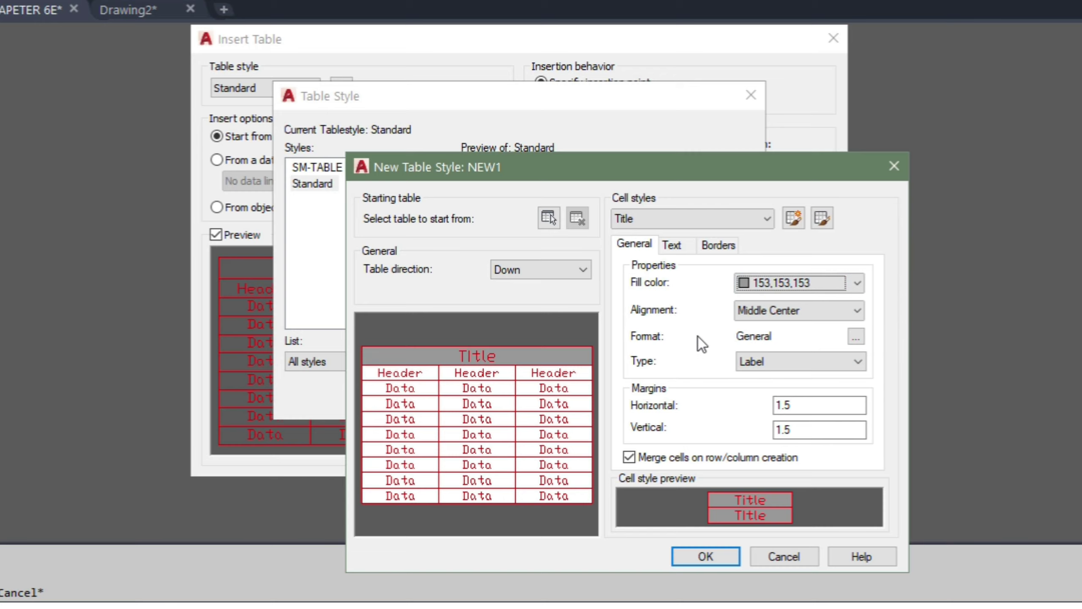
- Set the Title cell style's fill to the bluish true color 128,131,179
{"action": "left_click", "coordinate": [818, 290]}
{"action": "left_click", "coordinate": [785, 480]}
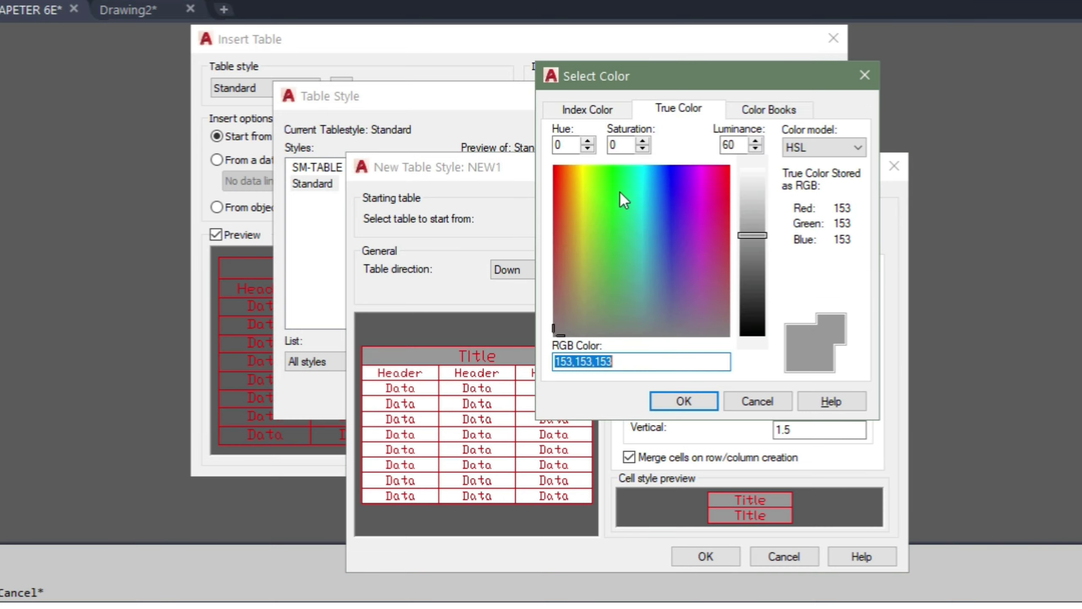
{"action": "left_click", "coordinate": [671, 292]}
{"action": "left_click", "coordinate": [669, 292]}
{"action": "left_click", "coordinate": [684, 401]}
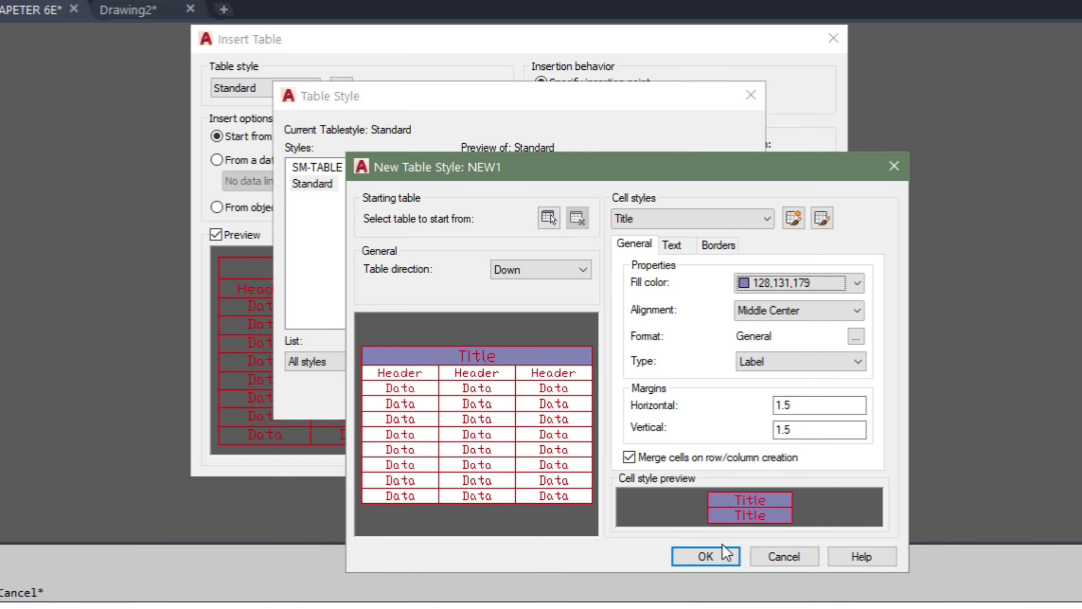
- Set the Header cell style's fill to the muted green true color 164,178,153
{"action": "left_click", "coordinate": [691, 218]}
{"action": "left_click", "coordinate": [658, 252]}
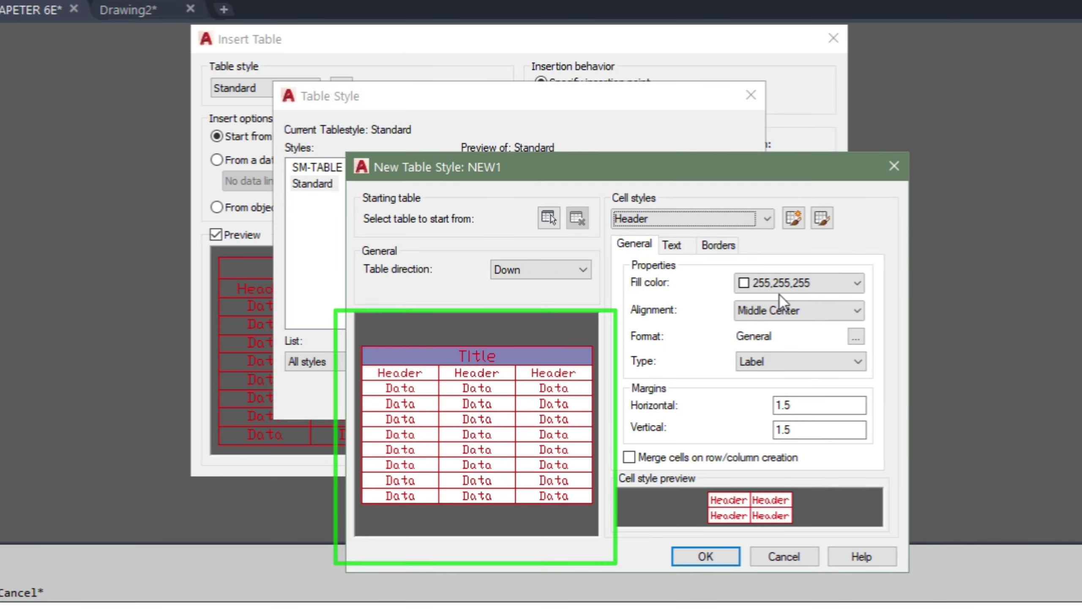
{"action": "left_click", "coordinate": [793, 283]}
{"action": "left_click", "coordinate": [767, 498]}
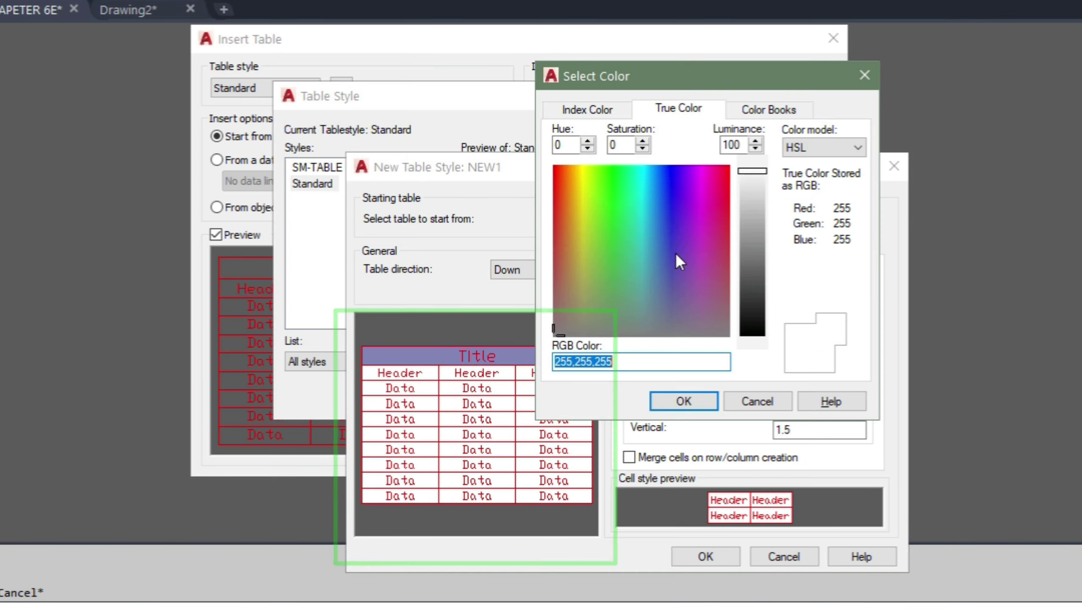
{"action": "left_click_drag", "start_coordinate": [753, 239], "coordinate": [753, 227]}
{"action": "left_click", "coordinate": [684, 401]}
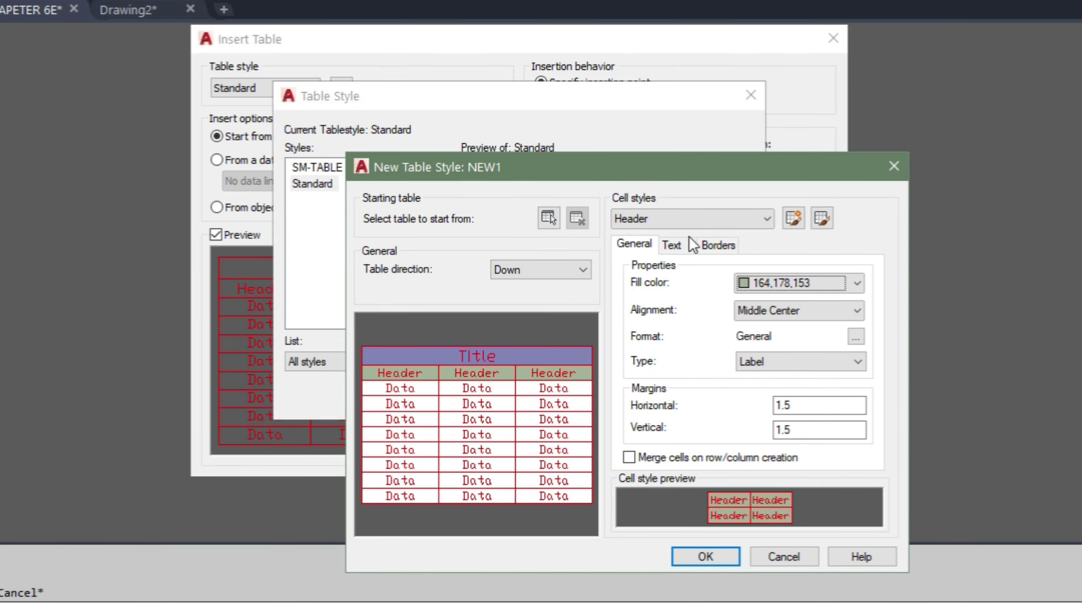
{"action": "left_click", "coordinate": [794, 220]}
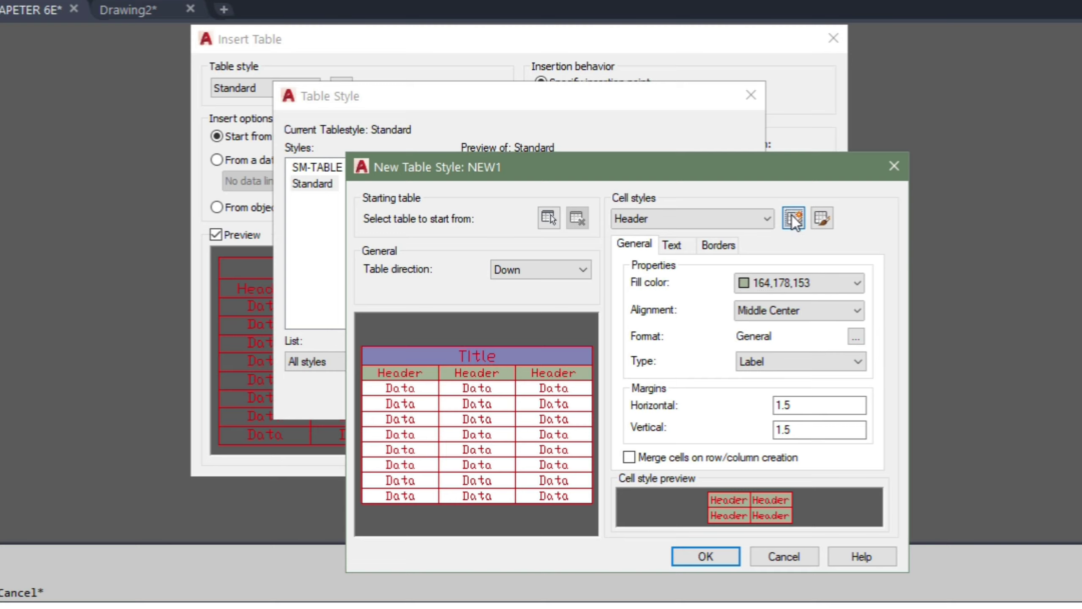
{"action": "left_click", "coordinate": [764, 305]}
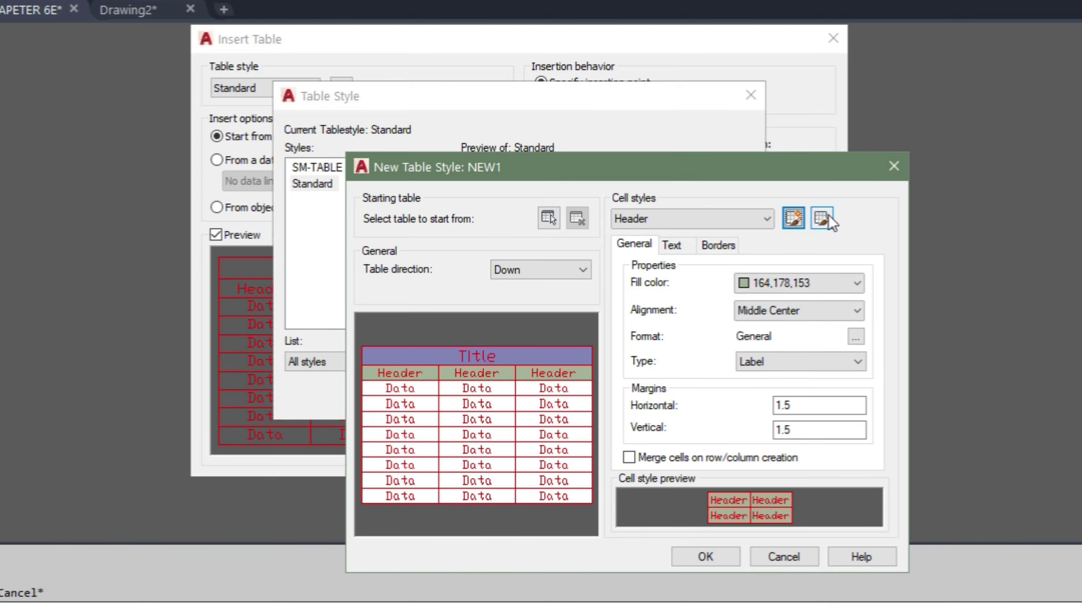
- Try the SM text style on the Header cell style and return it to Standard
{"action": "left_click", "coordinate": [672, 245]}
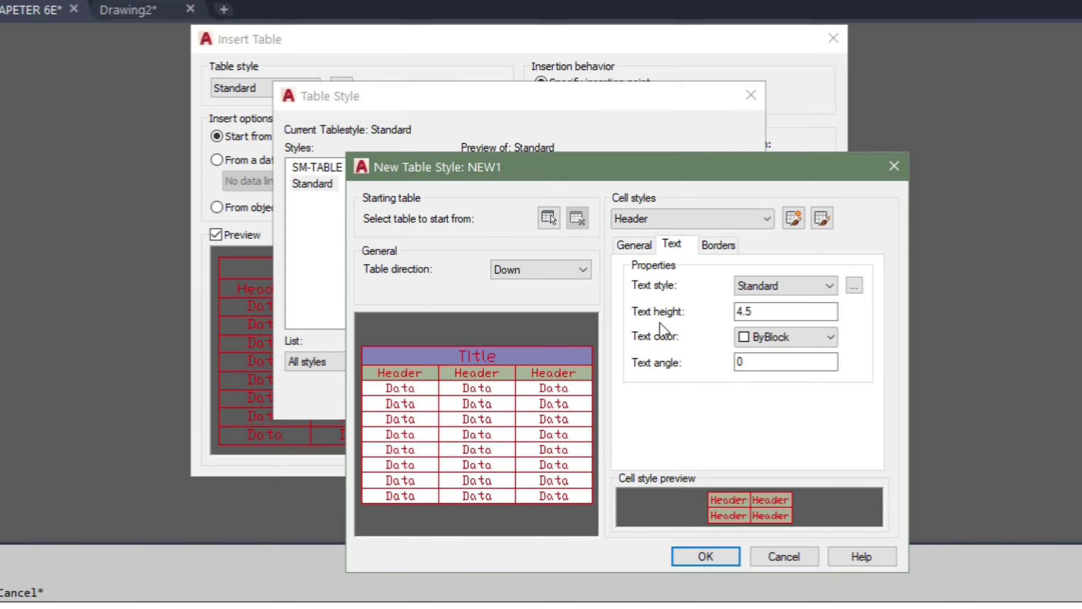
{"action": "left_click", "coordinate": [788, 285]}
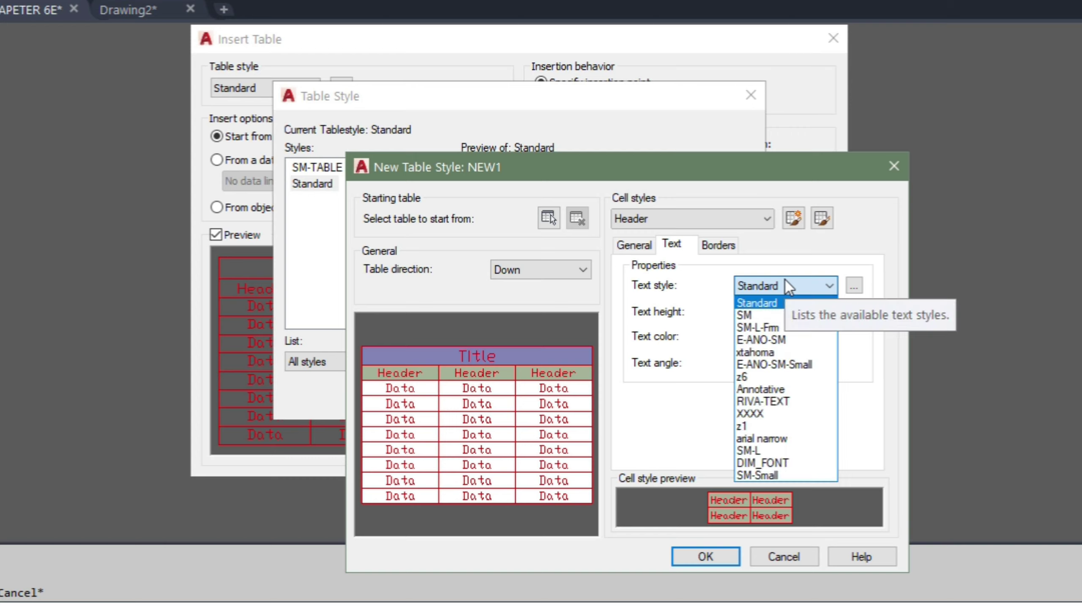
{"action": "left_click", "coordinate": [769, 313]}
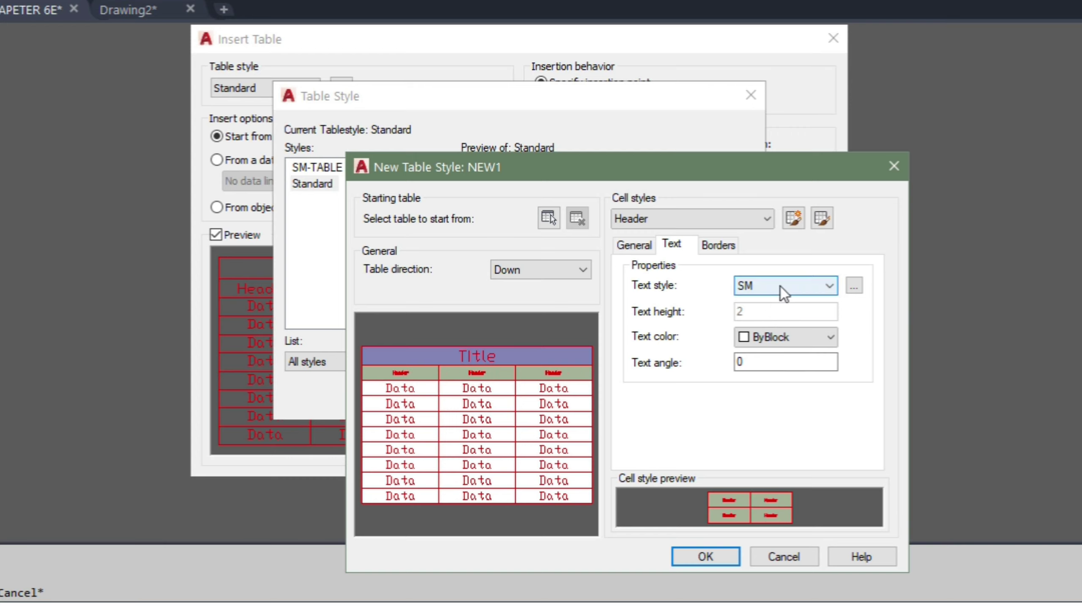
{"action": "left_click", "coordinate": [726, 244]}
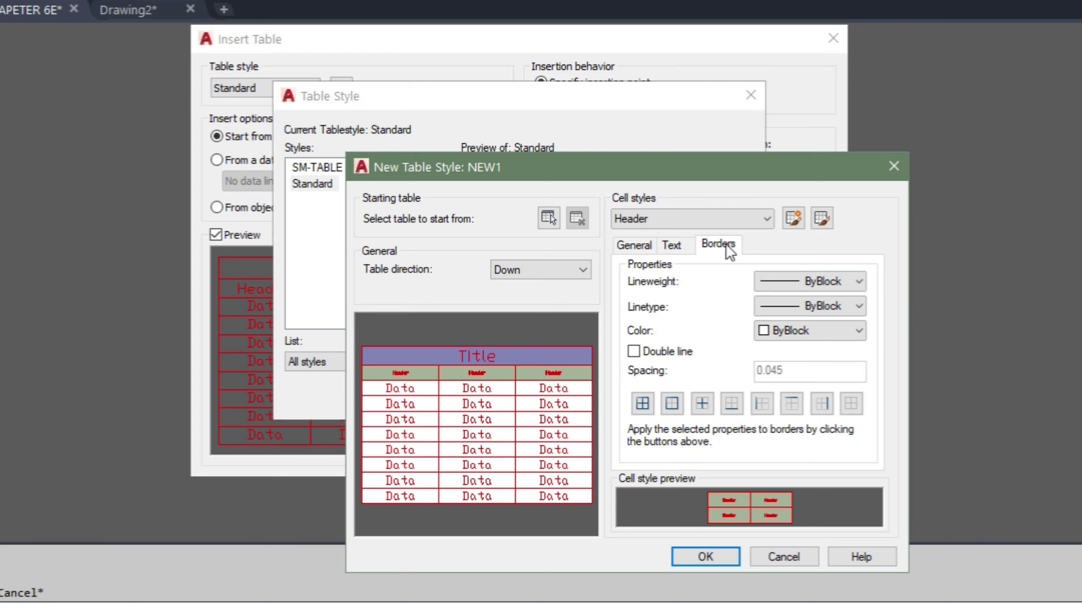
{"action": "left_click", "coordinate": [680, 245]}
{"action": "left_click", "coordinate": [767, 286]}
{"action": "left_click", "coordinate": [767, 300]}
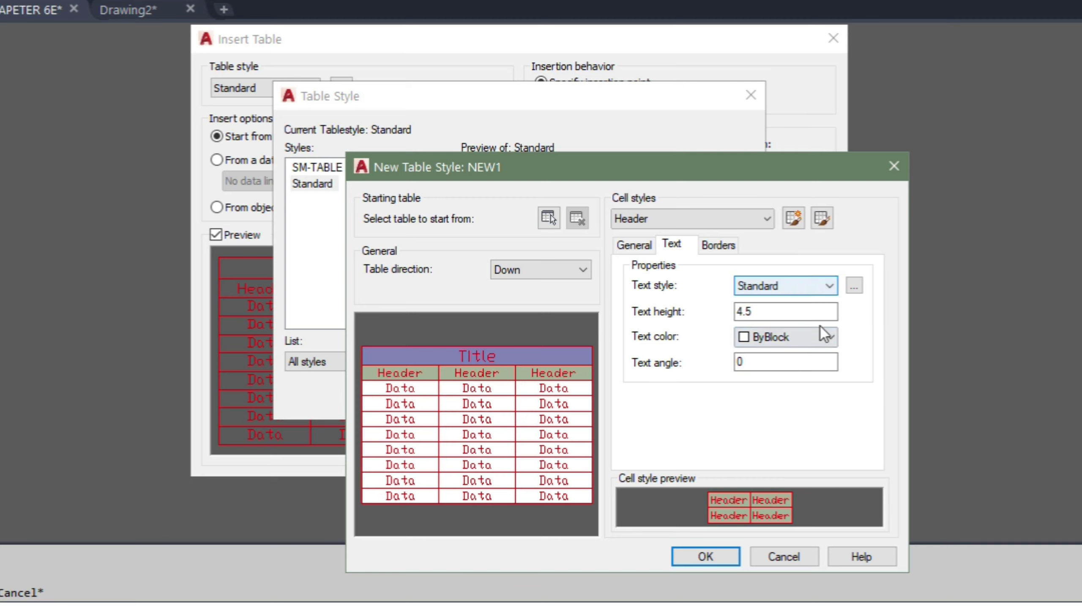
- Try the Header cell style with no borders and reapply all borders with ByBlock lineweight
{"action": "left_click", "coordinate": [721, 246]}
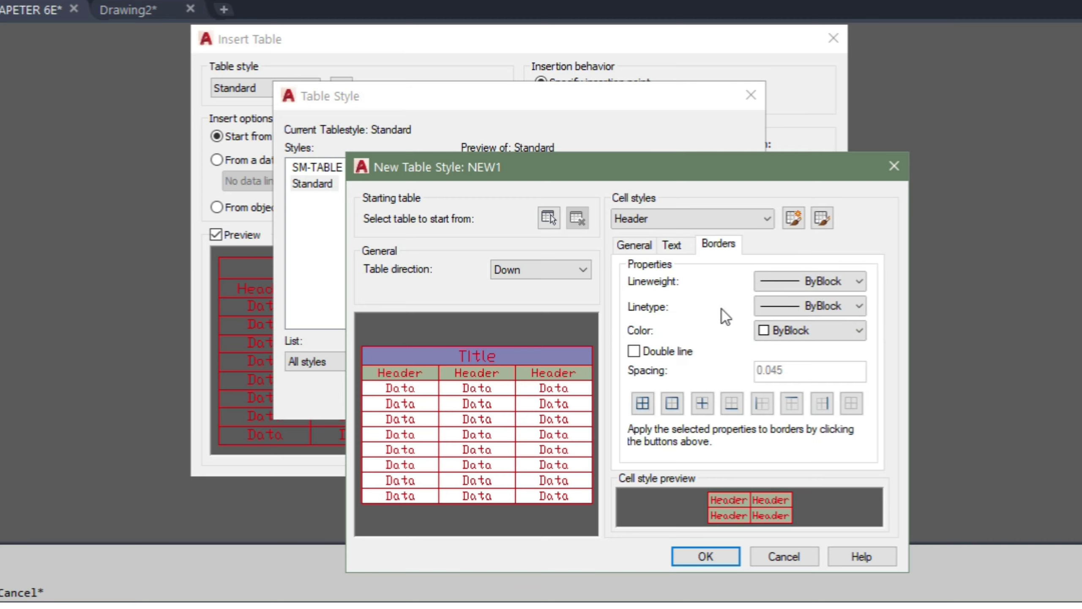
{"action": "left_click", "coordinate": [809, 281]}
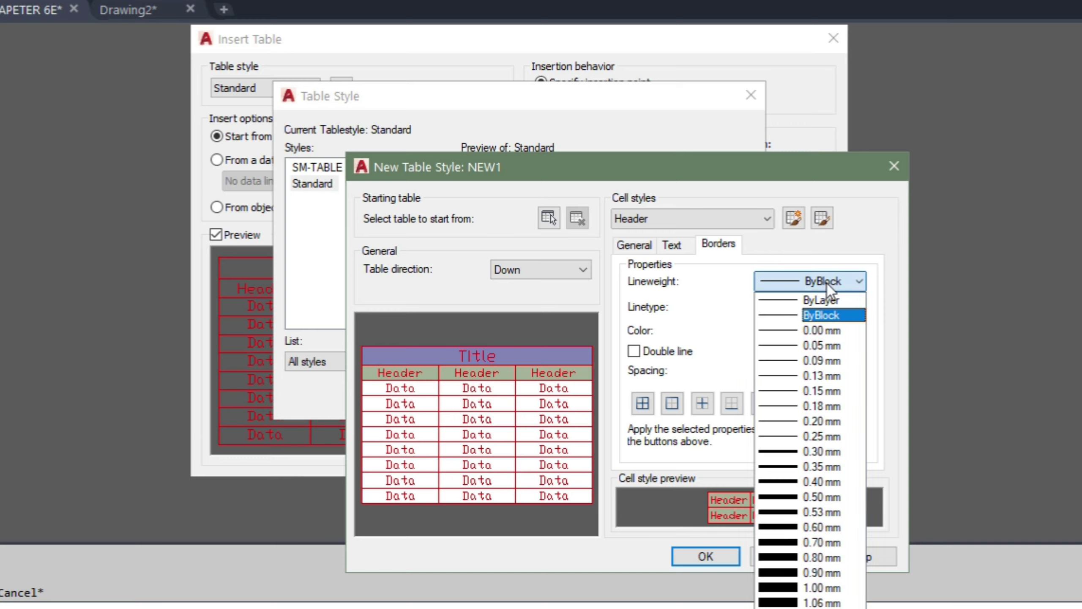
{"action": "left_click", "coordinate": [724, 320]}
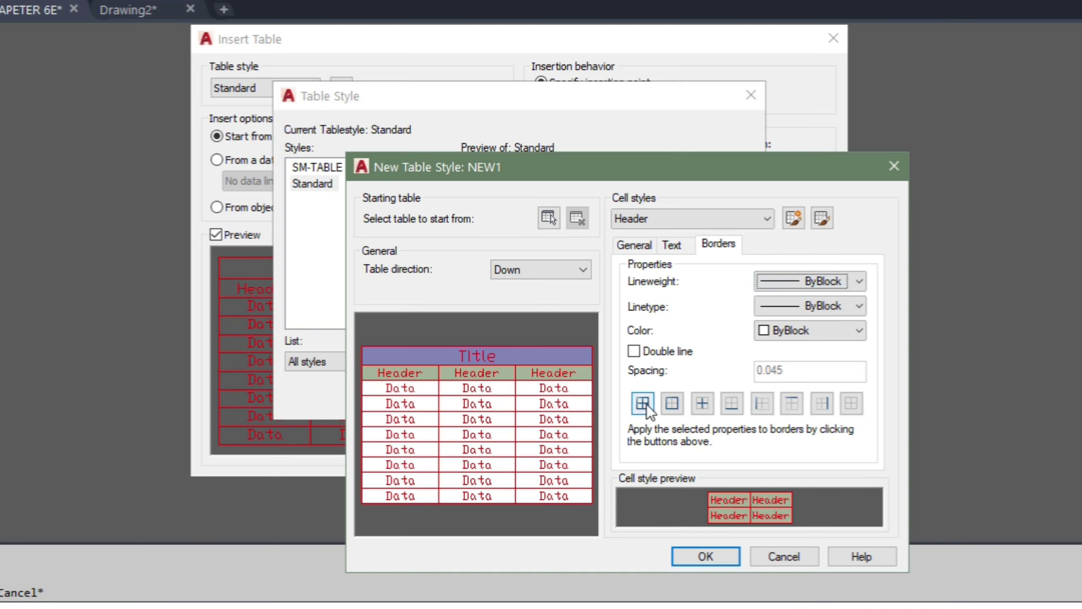
{"action": "left_click", "coordinate": [847, 406]}
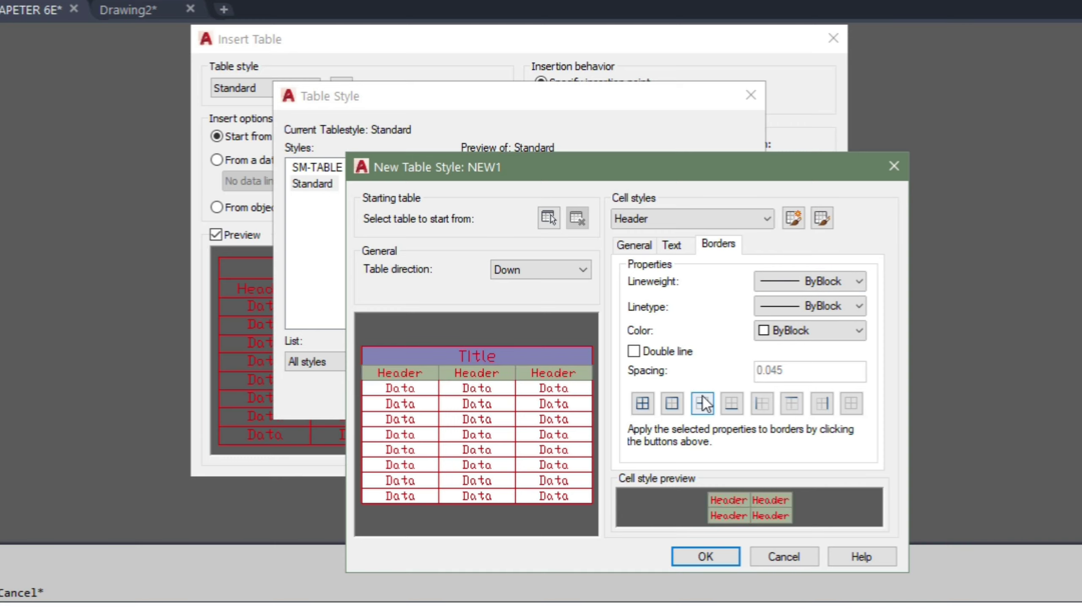
{"action": "left_click", "coordinate": [650, 410]}
- Switch the Header borders' double line on and off again, keeping the border color ByBlock
{"action": "left_click", "coordinate": [677, 352]}
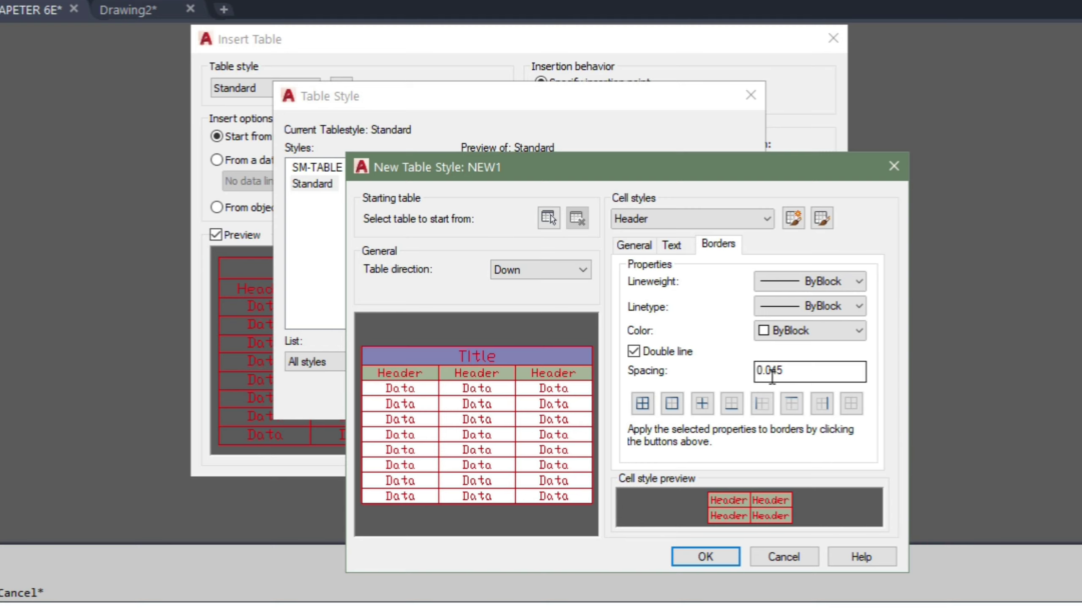
{"action": "left_click", "coordinate": [810, 331]}
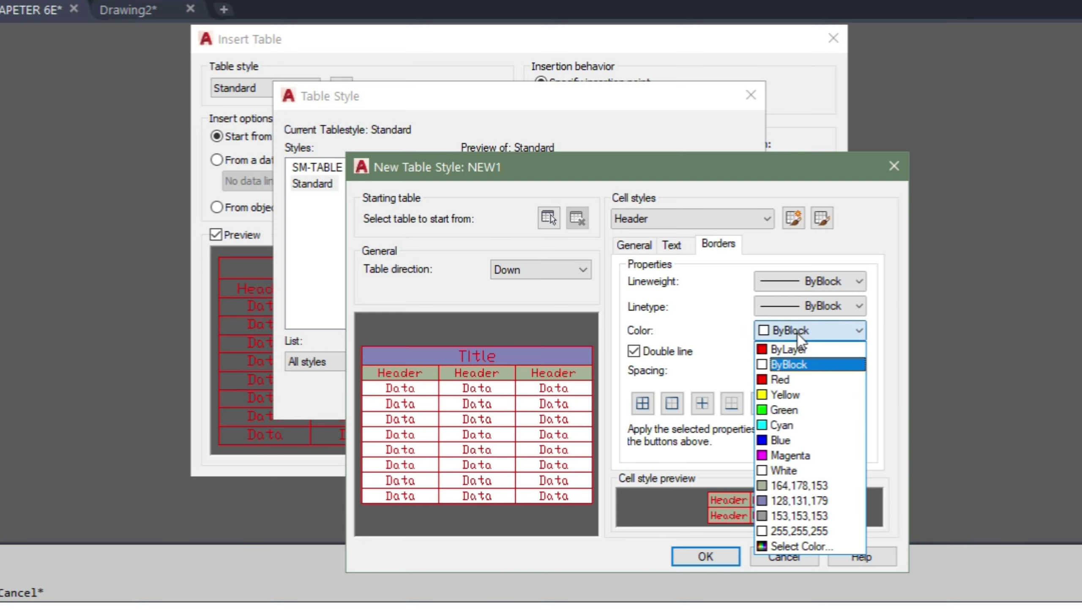
{"action": "left_click", "coordinate": [801, 360]}
{"action": "left_click", "coordinate": [639, 352]}
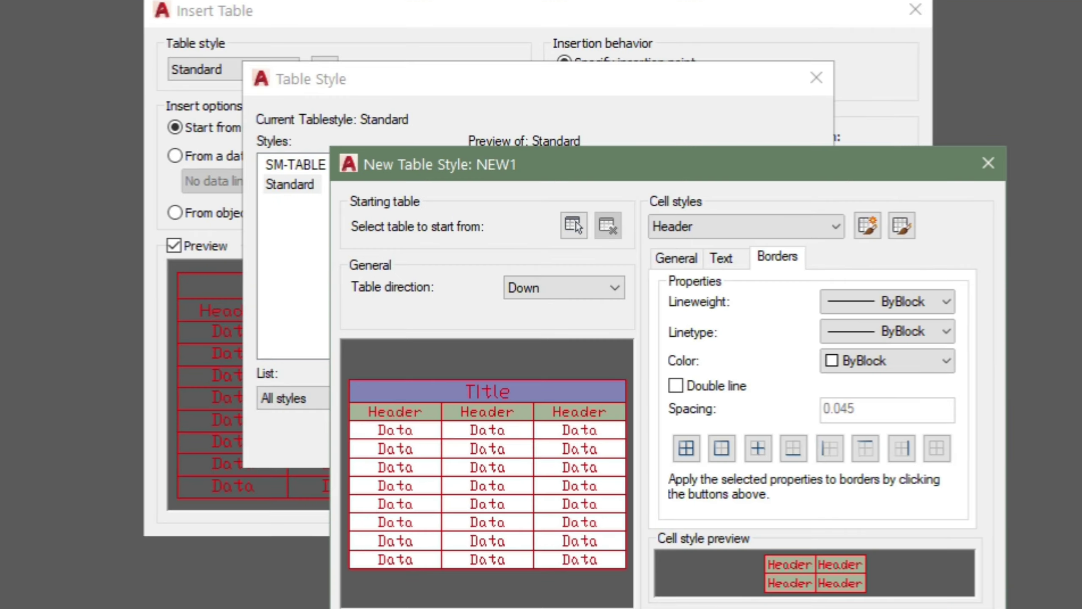
- Save the NEW1 table style, make it current and return to the table insertion settings
{"action": "left_click", "coordinate": [706, 557]}
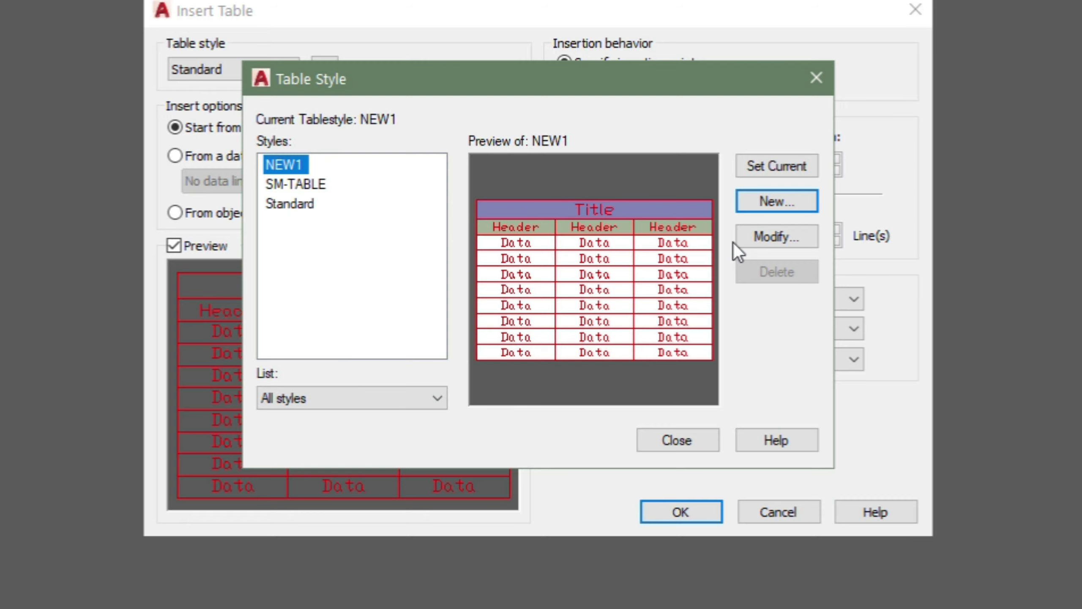
{"action": "left_click", "coordinate": [771, 167]}
{"action": "left_click", "coordinate": [654, 450]}
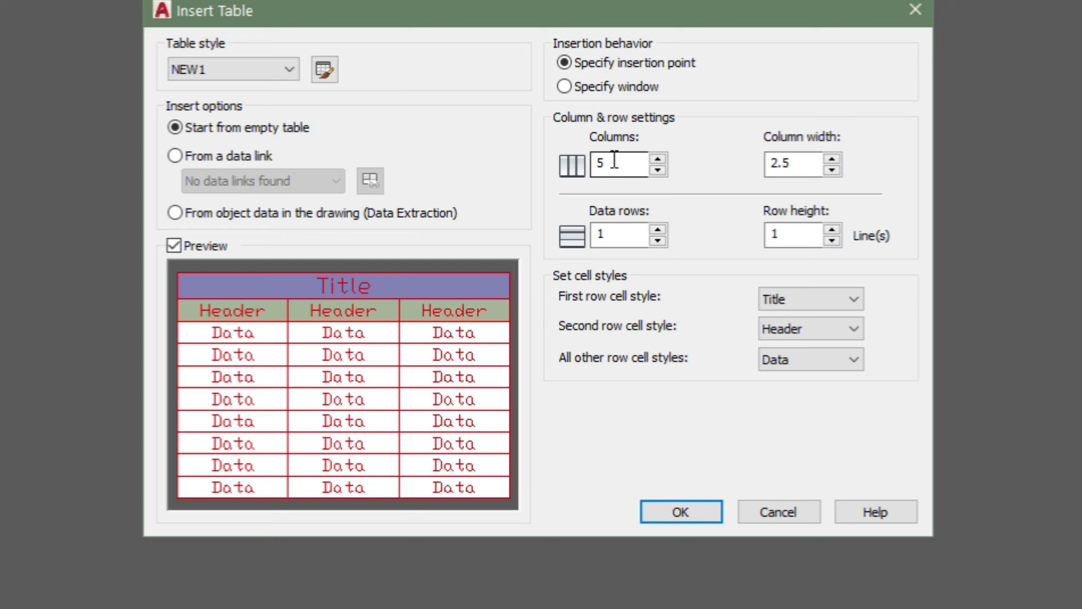
- Set the new table to 4 columns and 4 data rows
{"action": "left_click", "coordinate": [658, 170]}
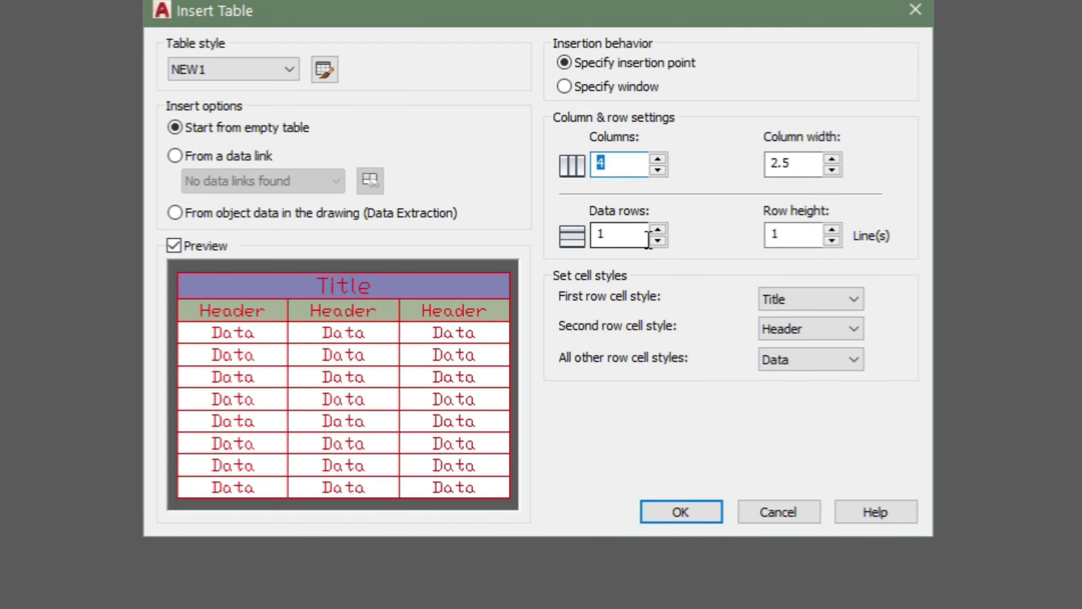
{"action": "left_click", "coordinate": [658, 230]}
{"action": "left_click", "coordinate": [658, 230]}
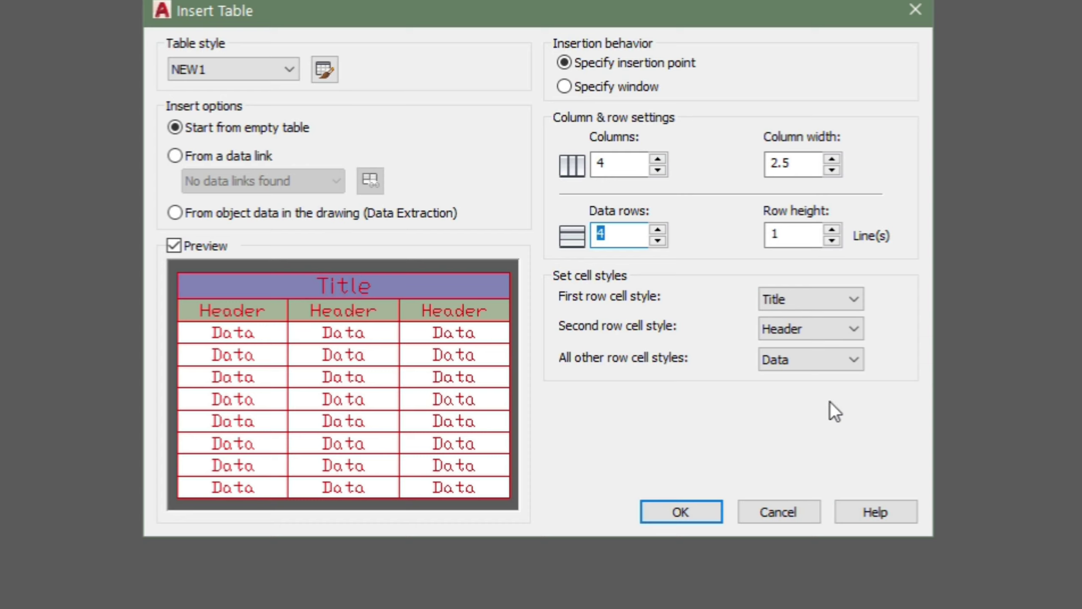
- Place the table in the empty area of the drawing and leave its title cell blank
{"action": "left_click", "coordinate": [659, 508]}
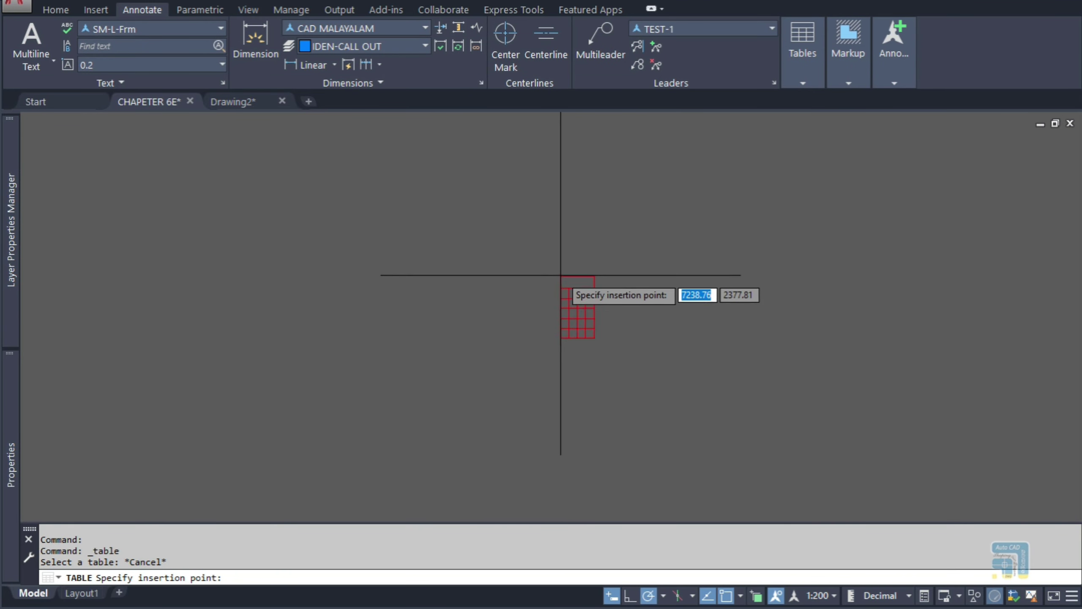
{"action": "left_click", "coordinate": [556, 254]}
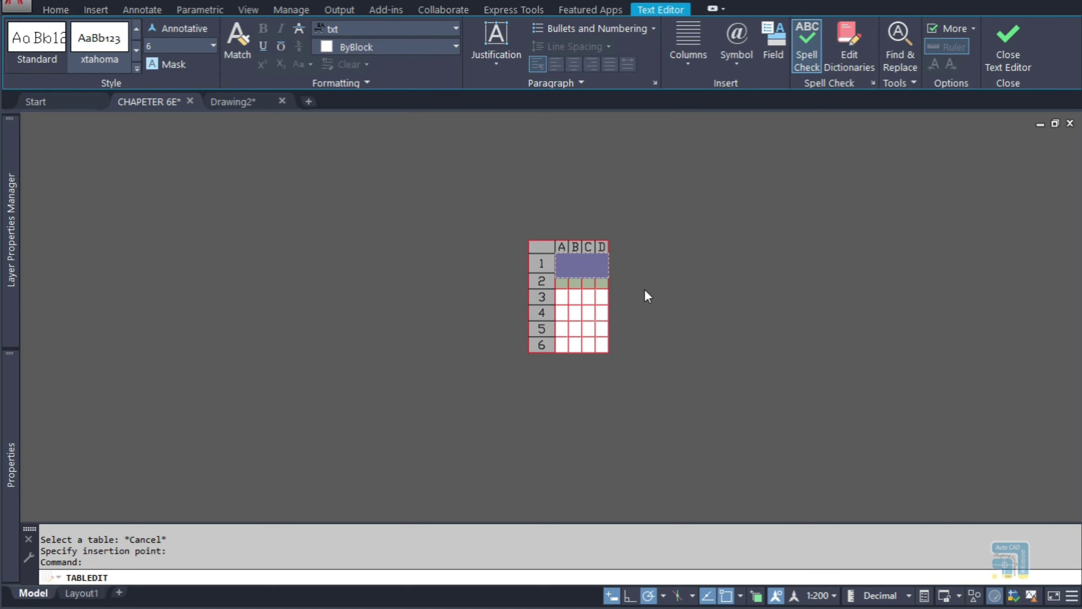
{"action": "left_click", "coordinate": [645, 290]}
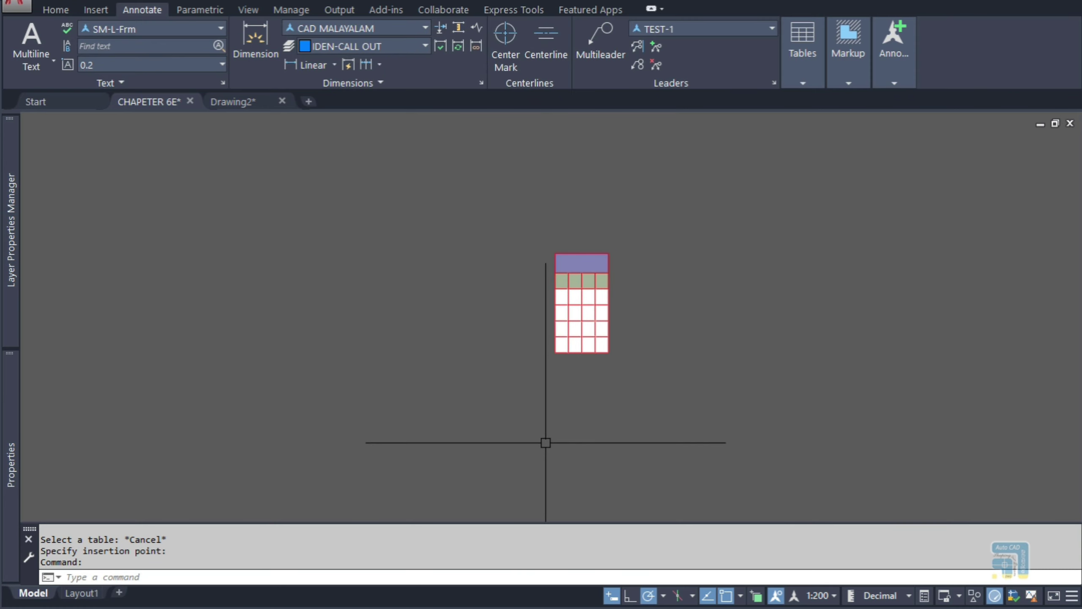
- Scale the inserted table up by a factor of about 49.87 from a base point on its top edge
{"action": "scroll", "coordinate": [719, 332], "scroll_direction": "down", "scroll_amount": 10}
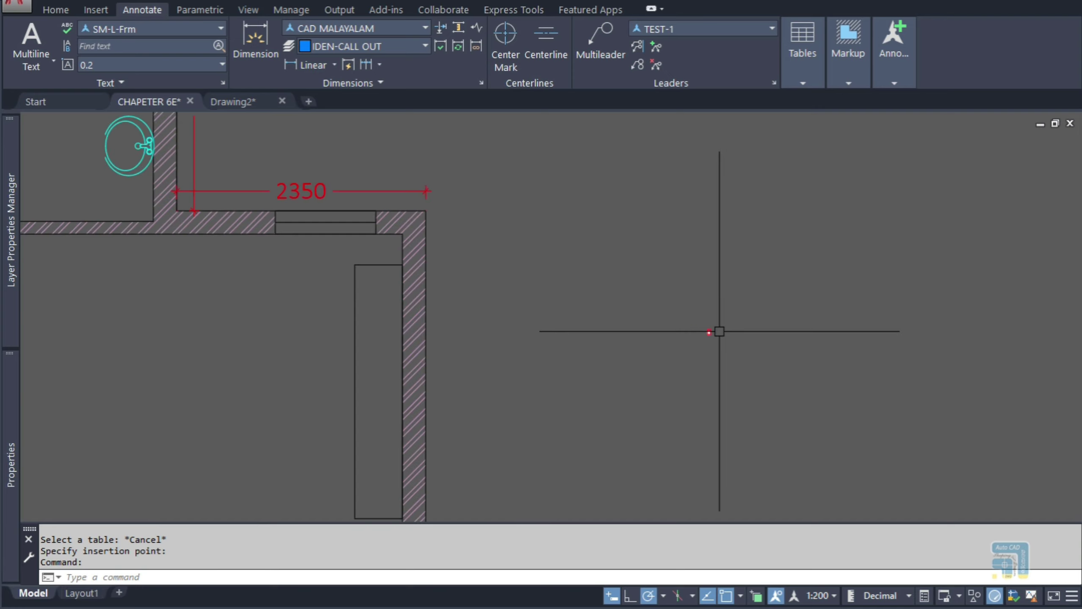
{"action": "left_click", "coordinate": [810, 265]}
{"action": "left_click", "coordinate": [705, 359]}
{"action": "type", "text": "sc"}
{"action": "key", "text": "Return"}
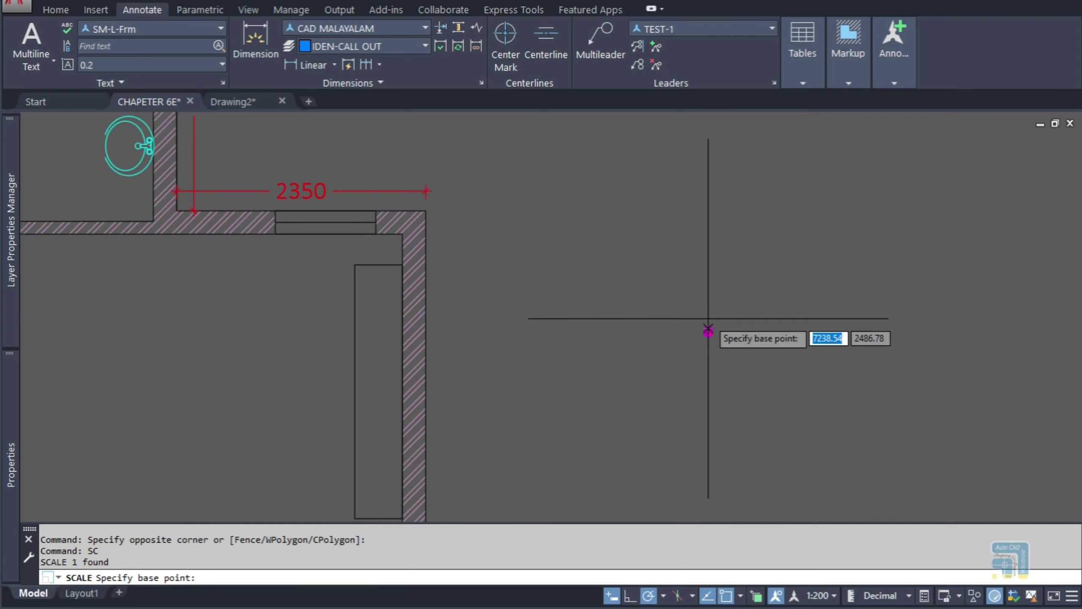
{"action": "left_click", "coordinate": [709, 330]}
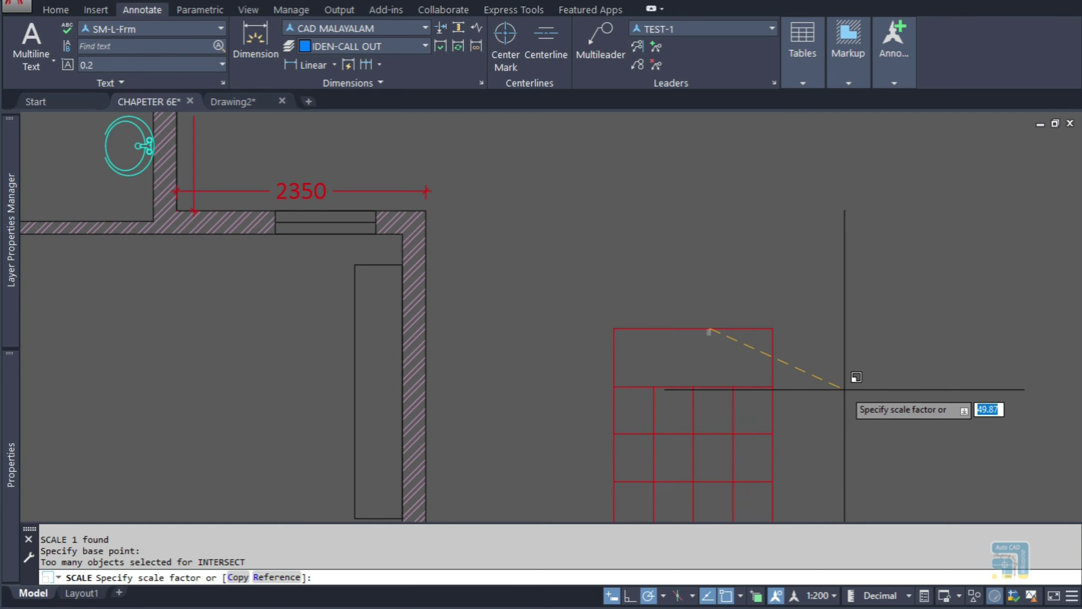
{"action": "left_click", "coordinate": [845, 389]}
- Enter the text AAA in the table's title cell
{"action": "scroll", "coordinate": [773, 358], "scroll_direction": "down", "scroll_amount": 3}
{"action": "left_click", "coordinate": [698, 303]}
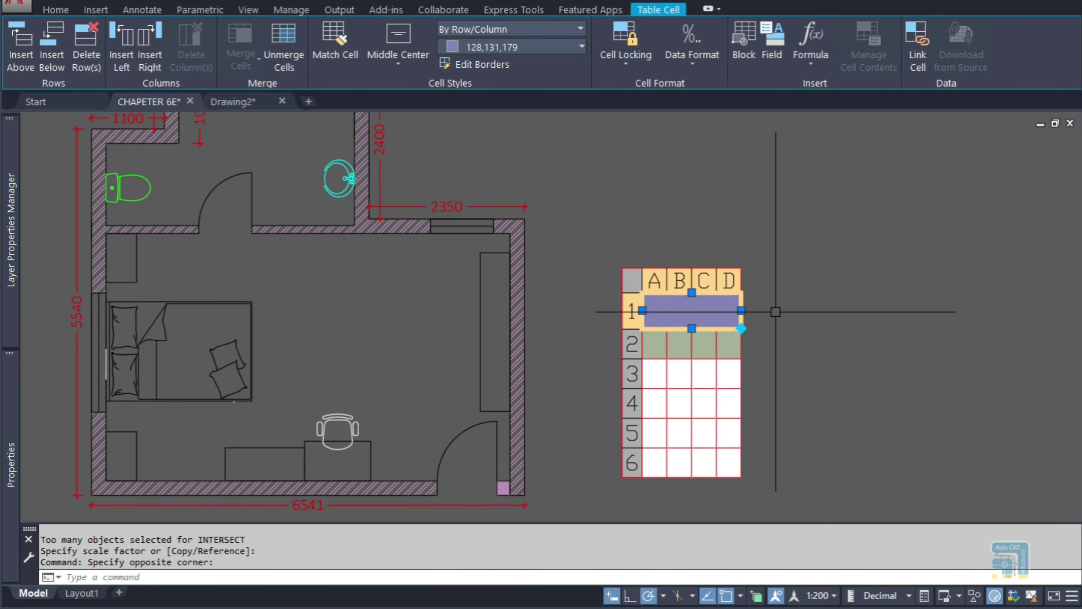
{"action": "type", "text": "AAA"}
{"action": "key", "text": "Escape"}
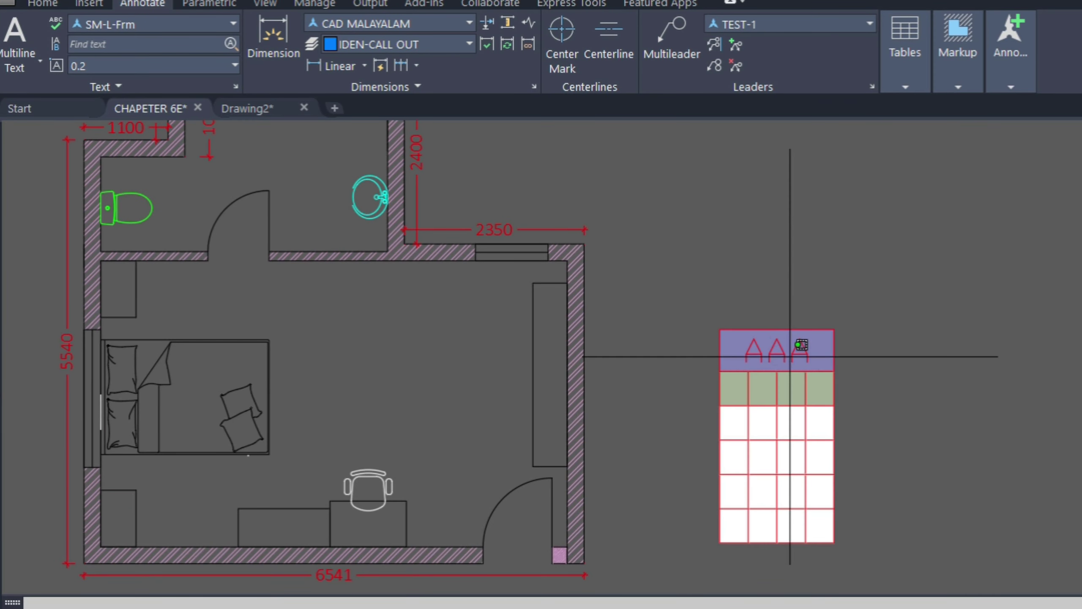
- Change the text style of the AAA title to SM-L and finish editing the cell
{"action": "left_click", "coordinate": [801, 345]}
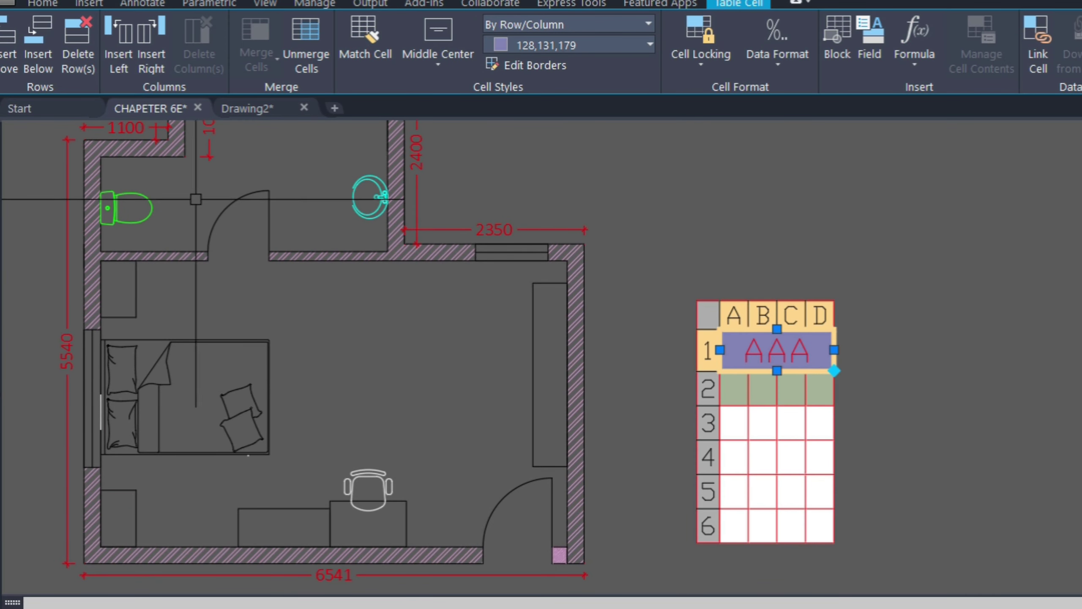
{"action": "double_click", "coordinate": [773, 362]}
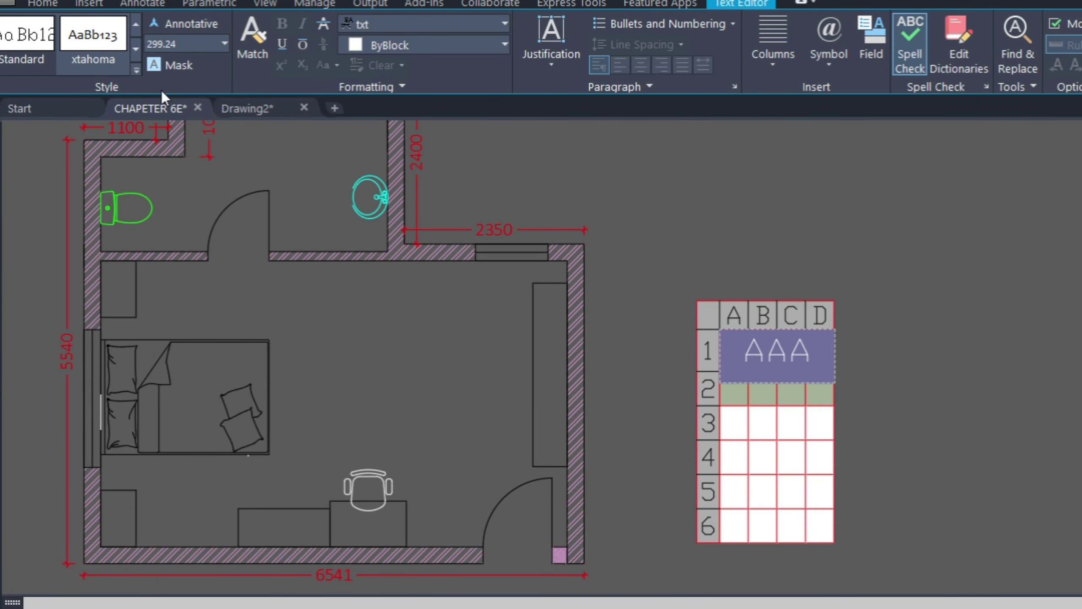
{"action": "left_click", "coordinate": [135, 68]}
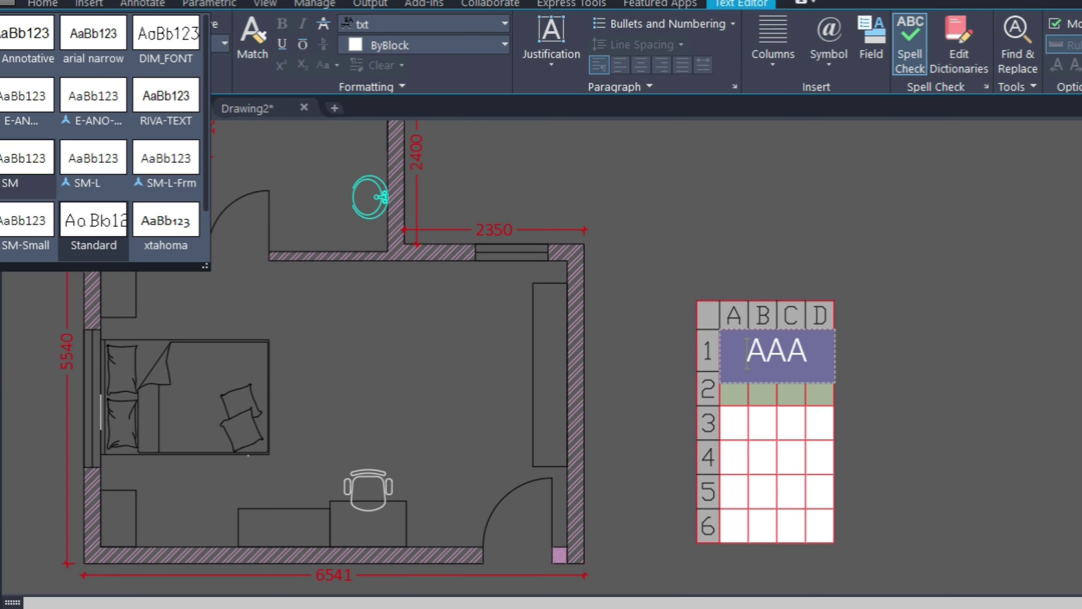
{"action": "left_click", "coordinate": [10, 166]}
{"action": "left_click", "coordinate": [854, 445]}
{"action": "left_click", "coordinate": [895, 404]}
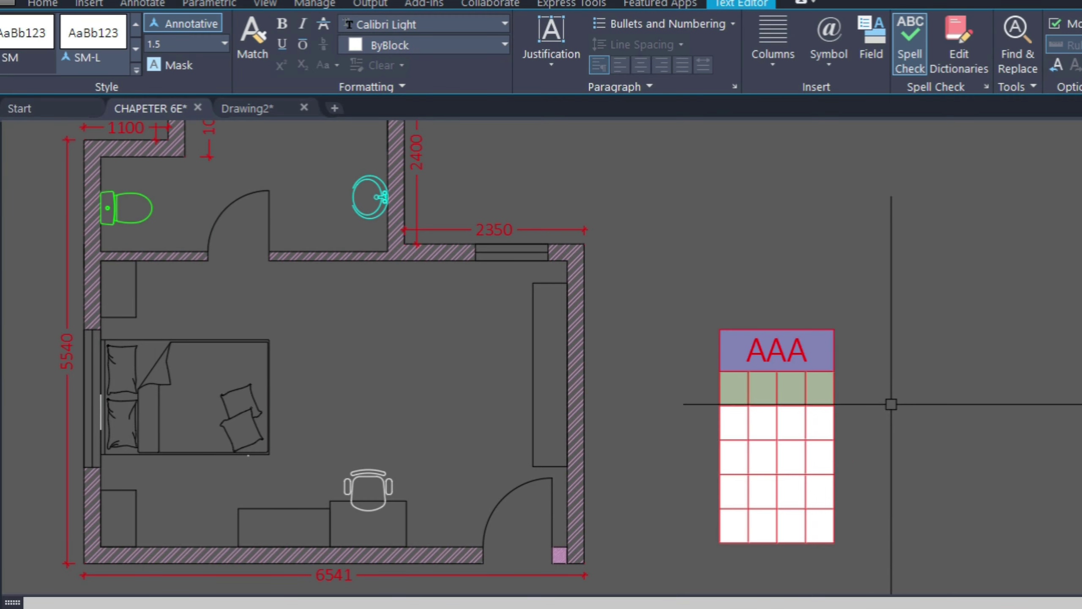
- Widen column A to about three times its original width by stretching header cell A2's right edge
{"action": "left_click", "coordinate": [732, 390]}
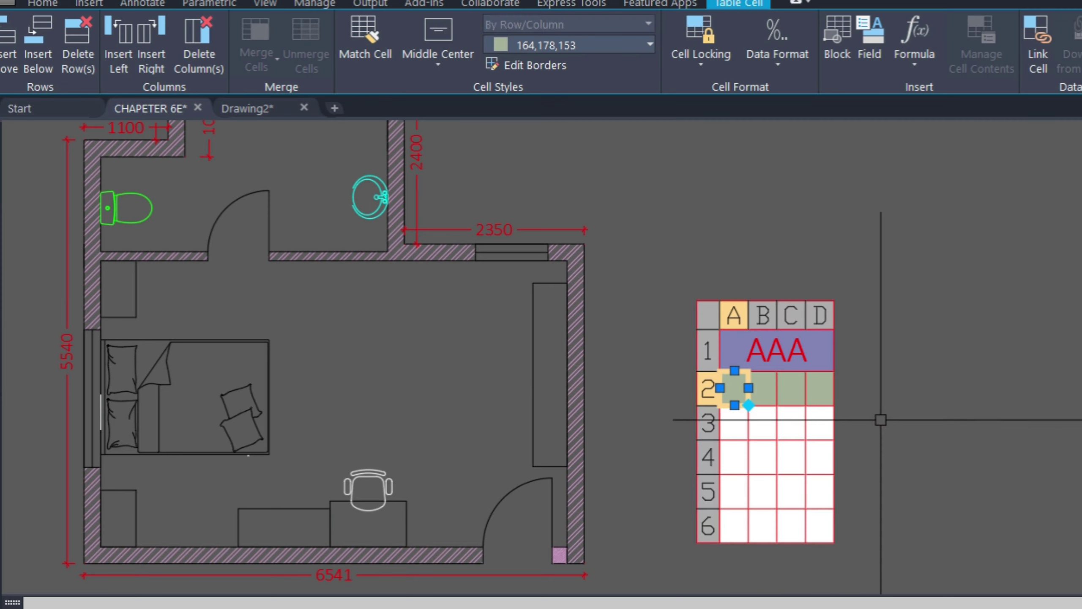
{"action": "left_click", "coordinate": [748, 388]}
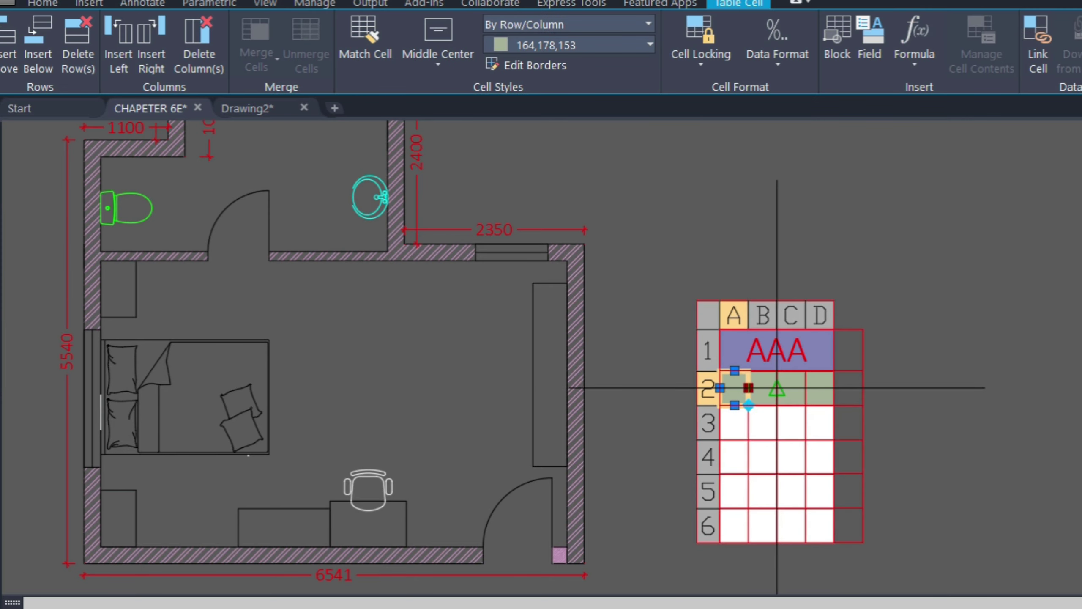
{"action": "left_click", "coordinate": [805, 388]}
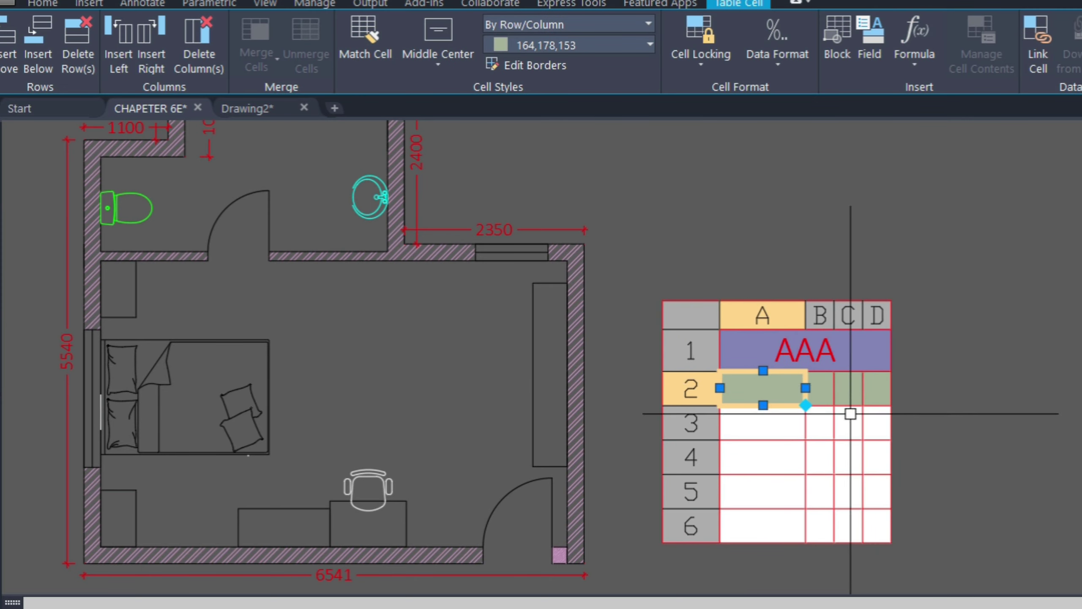
{"action": "key", "text": "Escape"}
- Widen column B to about four times its original width by stretching the right edge of cell B2
{"action": "left_click", "coordinate": [809, 390]}
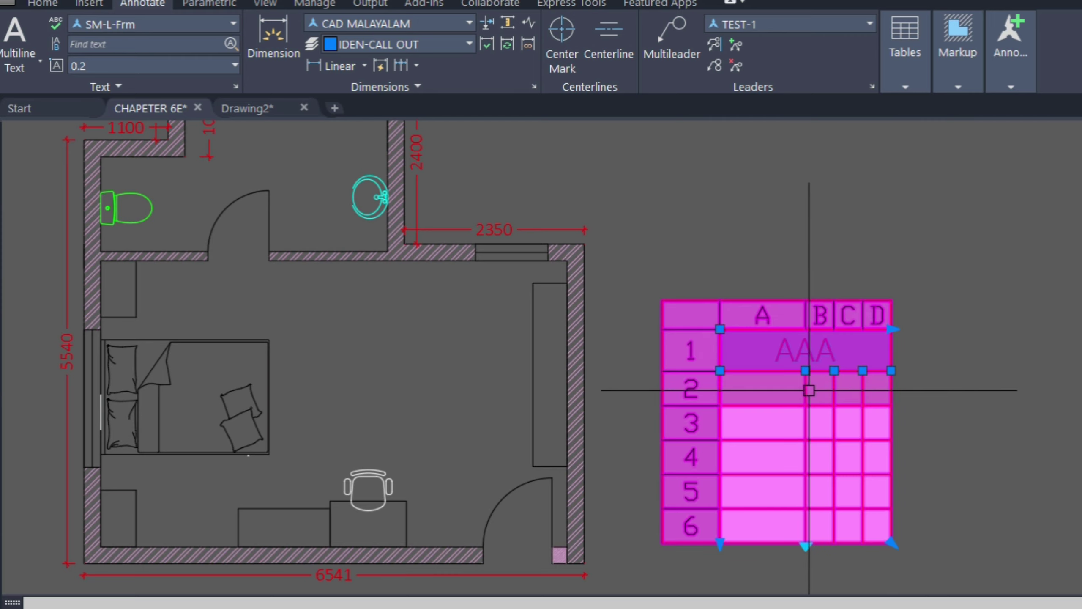
{"action": "key", "text": "Escape"}
{"action": "left_click", "coordinate": [809, 394]}
{"action": "key", "text": "Escape"}
{"action": "left_click", "coordinate": [812, 394]}
{"action": "left_click", "coordinate": [828, 383]}
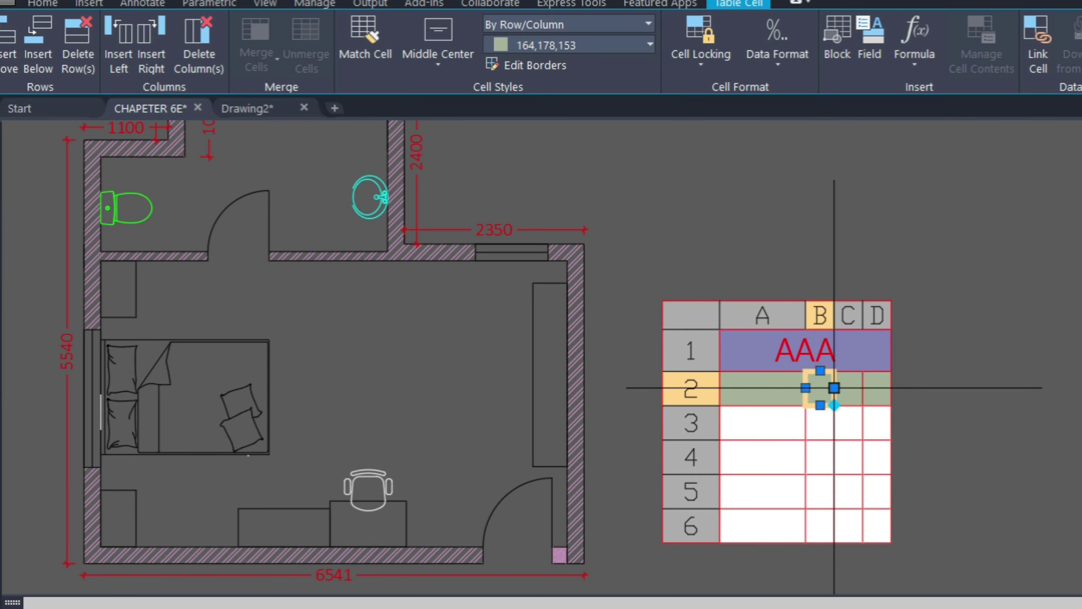
{"action": "left_click", "coordinate": [834, 387]}
{"action": "left_click", "coordinate": [922, 388]}
- Widen columns C and D to roughly three times their original widths from row 2, and leave the table
{"action": "left_click", "coordinate": [949, 388]}
{"action": "left_click", "coordinate": [951, 387]}
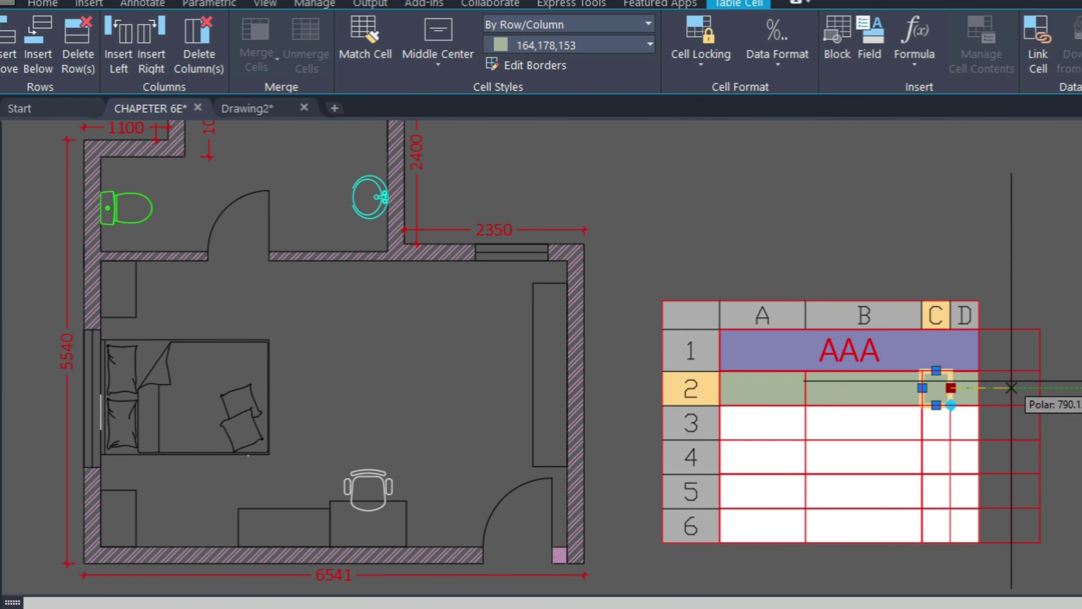
{"action": "left_click", "coordinate": [1011, 387]}
{"action": "left_click", "coordinate": [1031, 394]}
{"action": "left_click", "coordinate": [1040, 388]}
{"action": "left_click", "coordinate": [1081, 388]}
{"action": "key", "text": "Escape"}
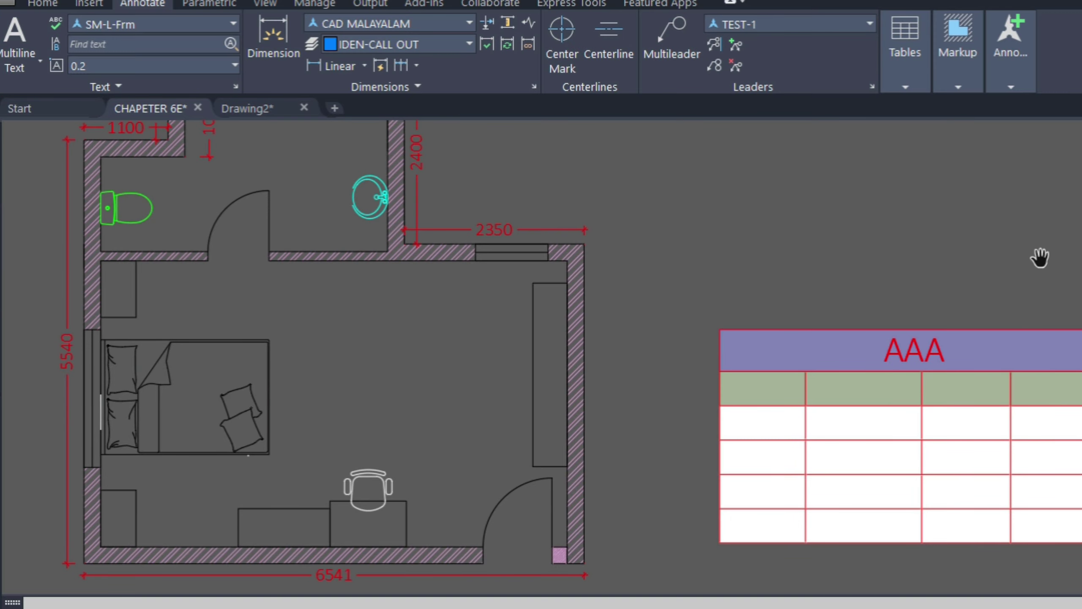
- Enter the text T1 in header cell A2
{"action": "middle_click_drag", "start_coordinate": [1039, 257], "coordinate": [848, 210]}
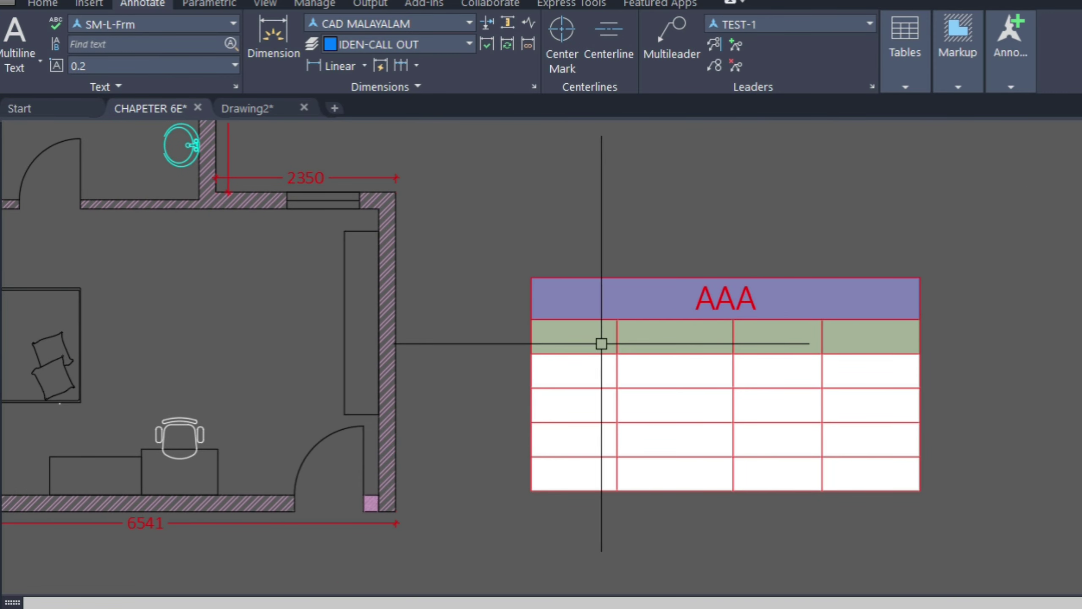
{"action": "left_click", "coordinate": [602, 342]}
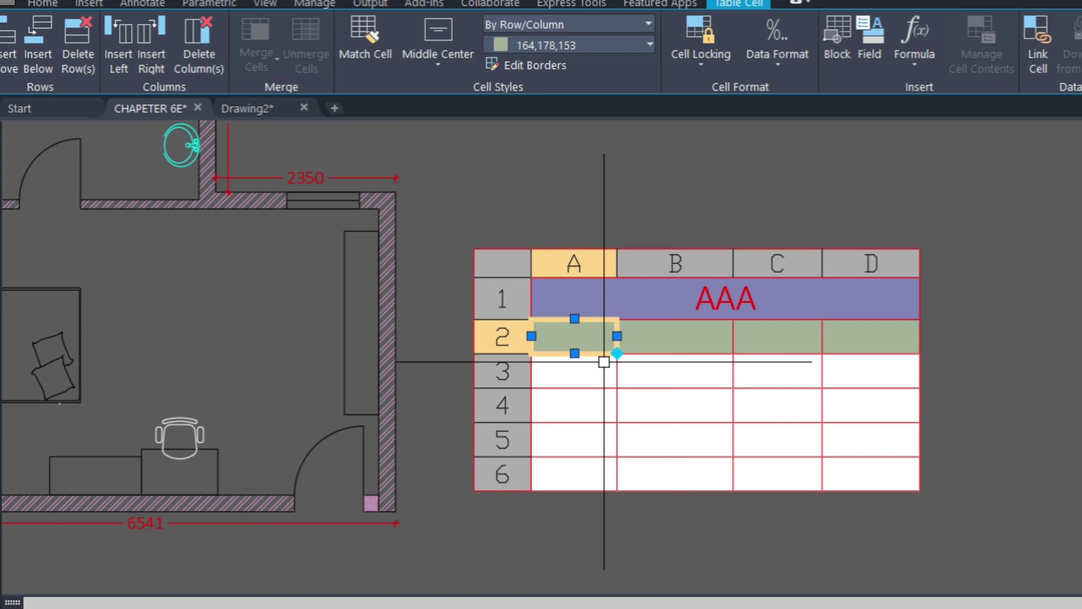
{"action": "type", "text": "T1"}
{"action": "key", "text": "Escape"}
{"action": "left_click", "coordinate": [619, 328]}
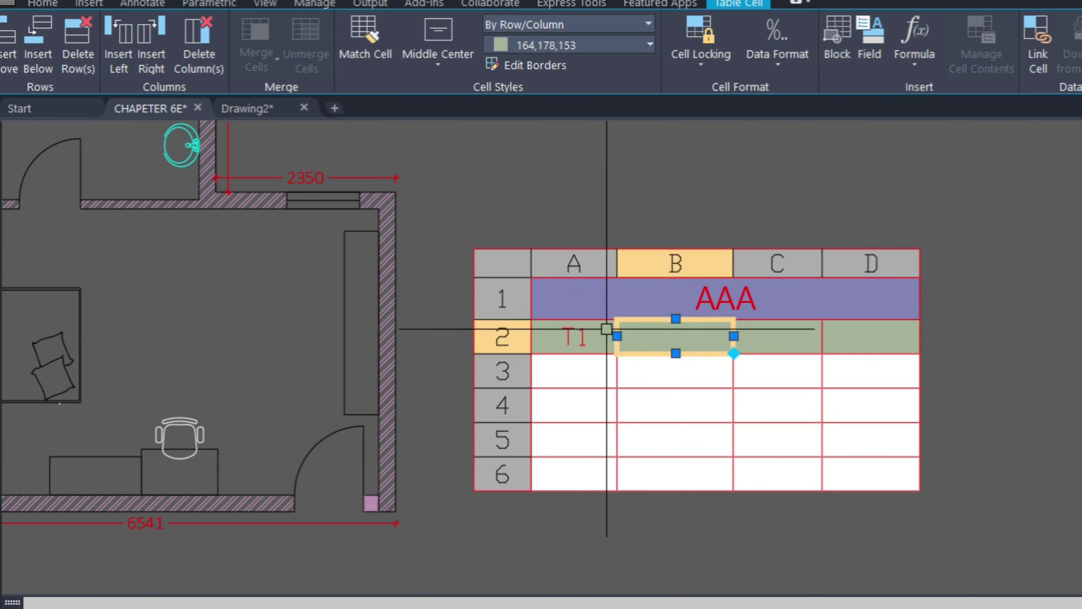
- Reopen header cell A2 and change the text style of T1 to SM-L, accepting the style change
{"action": "left_click", "coordinate": [577, 329]}
{"action": "double_click", "coordinate": [588, 339]}
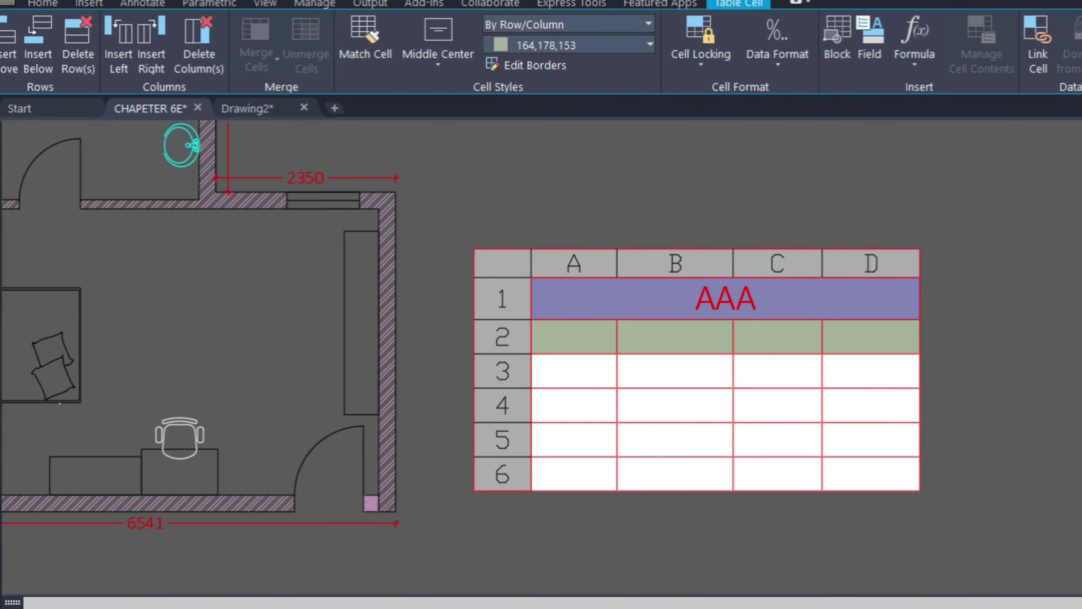
{"action": "type", "text": "T1"}
{"action": "left_click", "coordinate": [125, 69]}
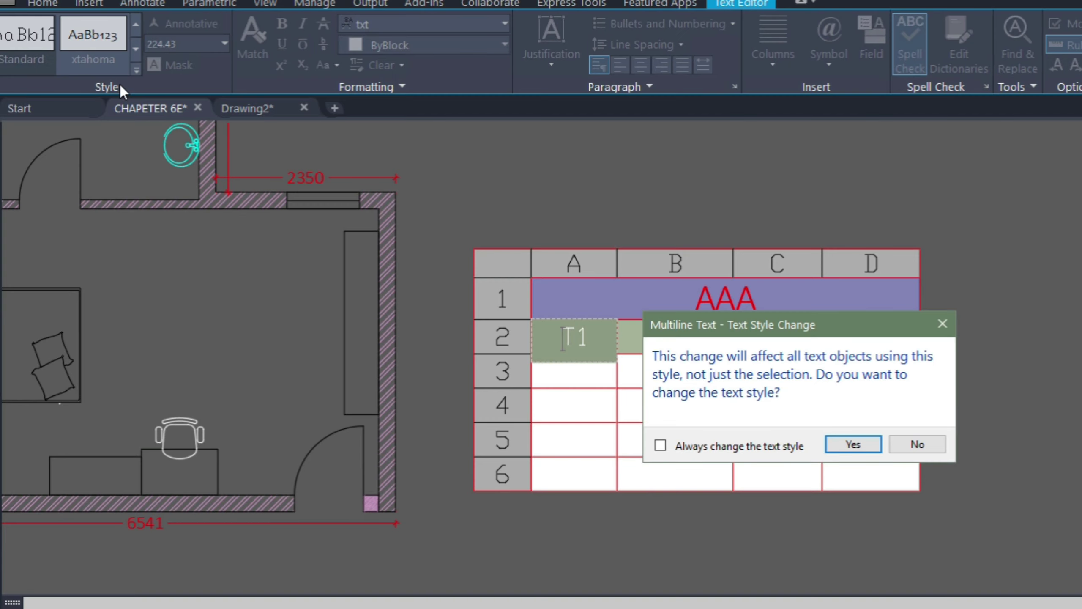
{"action": "key", "text": "Return"}
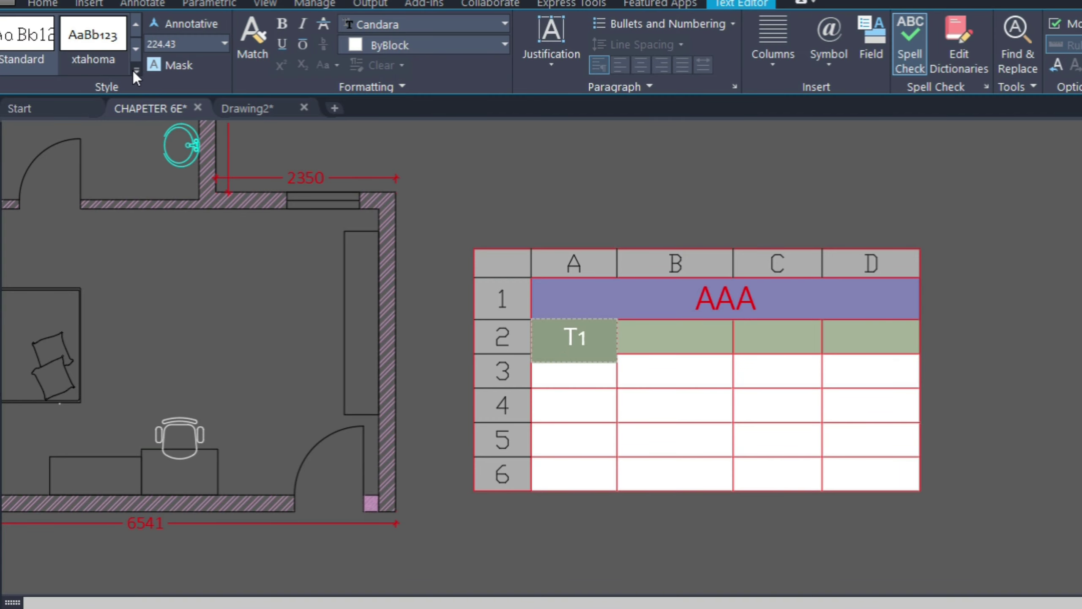
{"action": "left_click", "coordinate": [136, 70]}
{"action": "left_click", "coordinate": [28, 170]}
{"action": "left_click", "coordinate": [853, 445]}
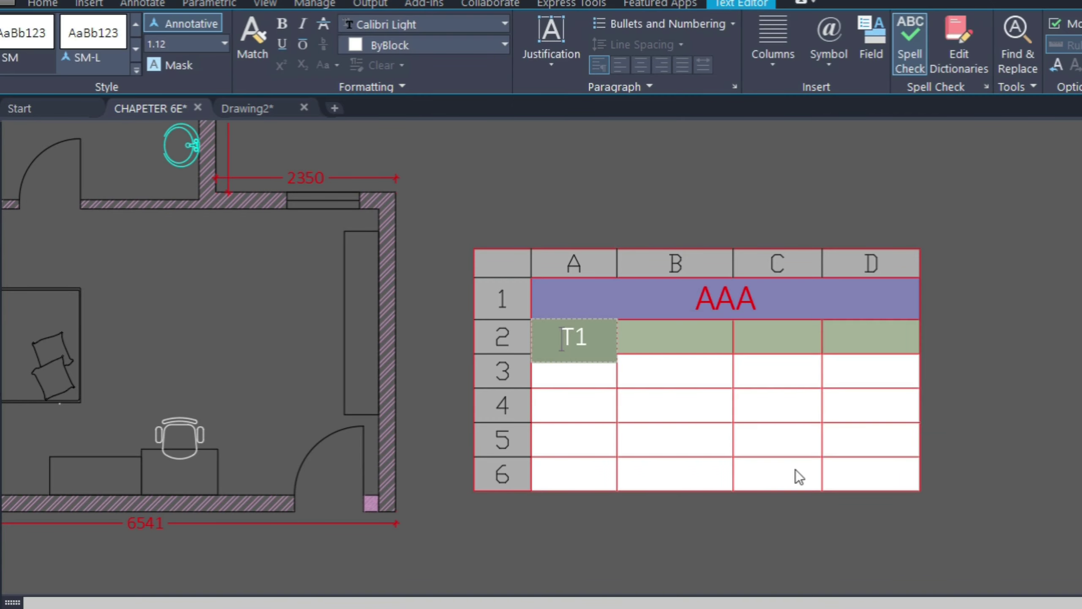
{"action": "key", "text": "Escape"}
- Fill header cells B2, C2 and D2 with the same T1 text as A2
{"action": "left_click", "coordinate": [592, 338]}
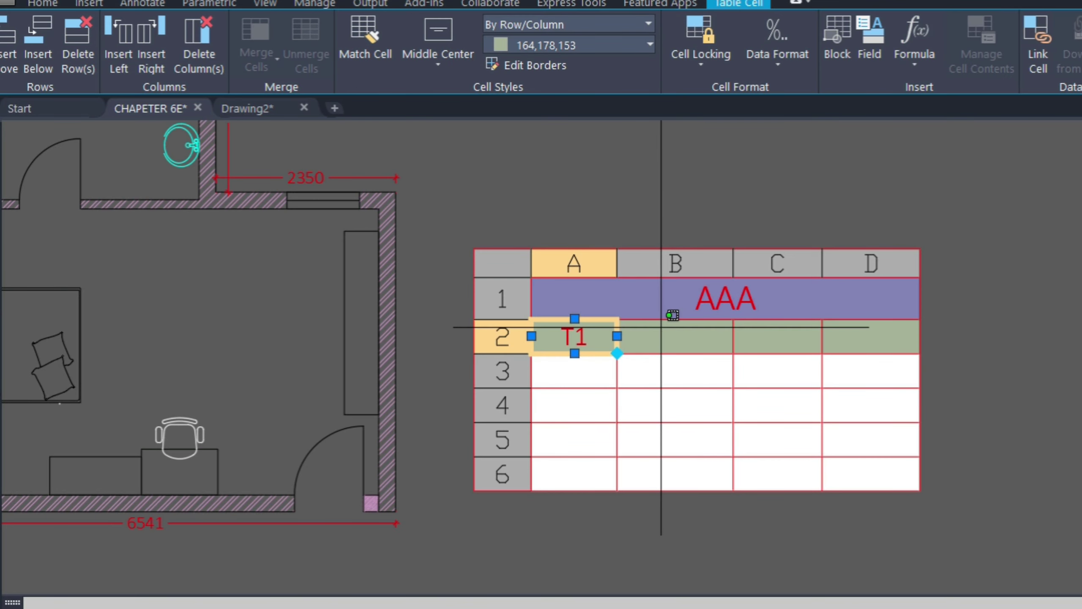
{"action": "left_click", "coordinate": [682, 340]}
{"action": "type", "text": "T1"}
{"action": "left_click", "coordinate": [772, 340]}
{"action": "type", "text": "T1"}
{"action": "left_click", "coordinate": [880, 337]}
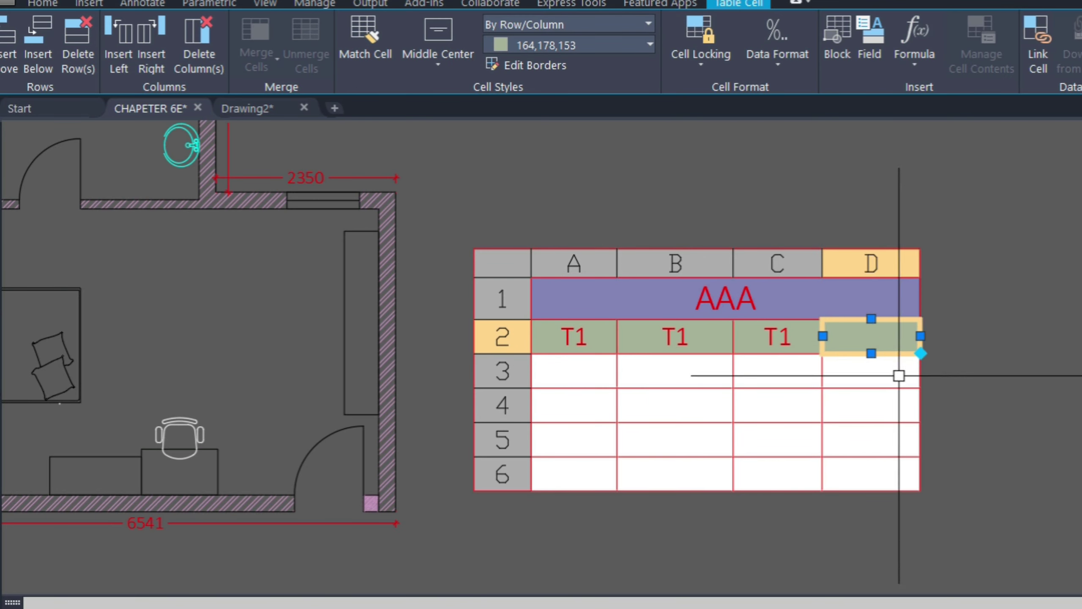
{"action": "key", "text": "Escape"}
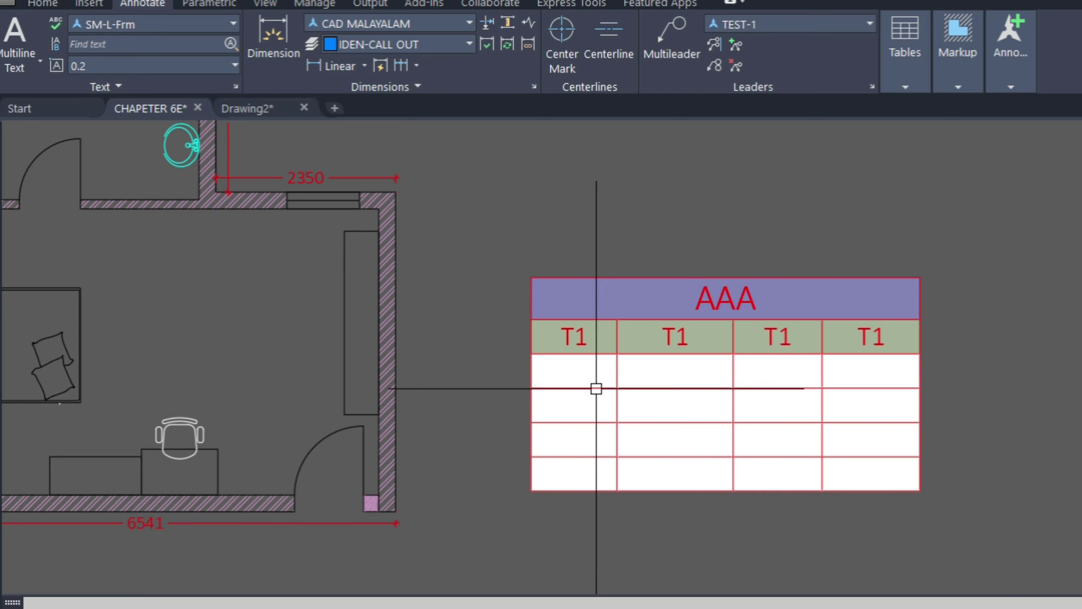
- Enter the text S in data cell A3
{"action": "left_click", "coordinate": [598, 378]}
{"action": "type", "text": "S"}
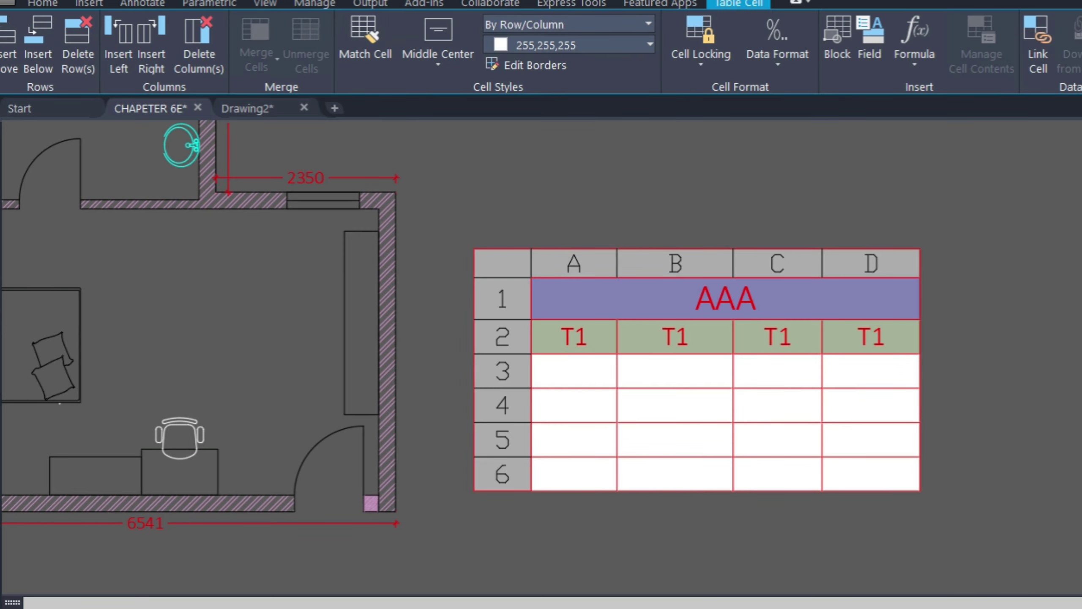
{"action": "left_click", "coordinate": [532, 517]}
{"action": "left_click", "coordinate": [590, 377]}
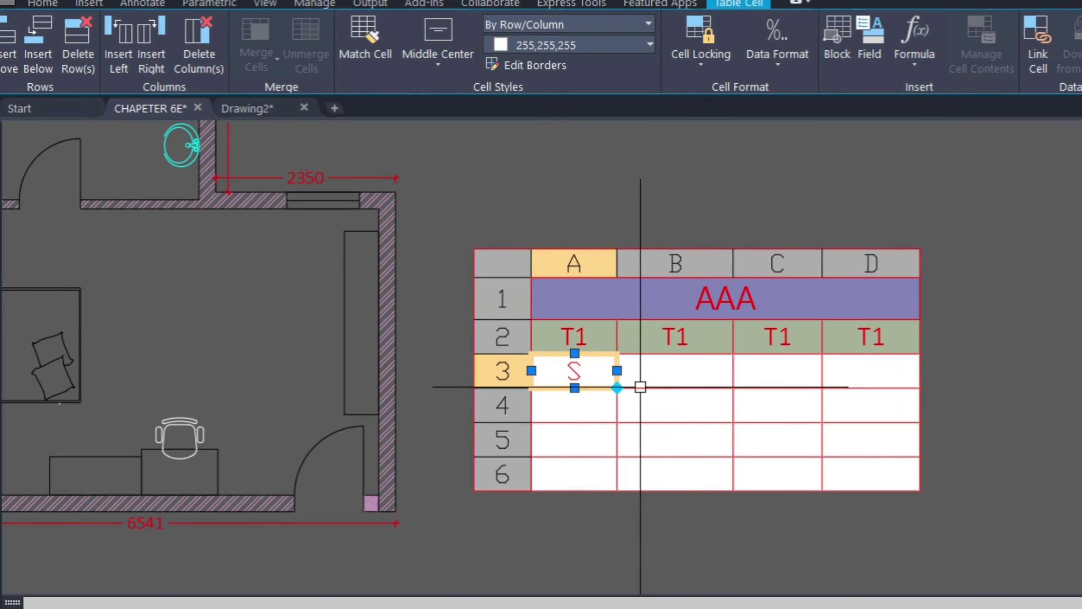
- Autofill the value 1 from cell A3 down through cell A6
{"action": "left_click", "coordinate": [442, 318]}
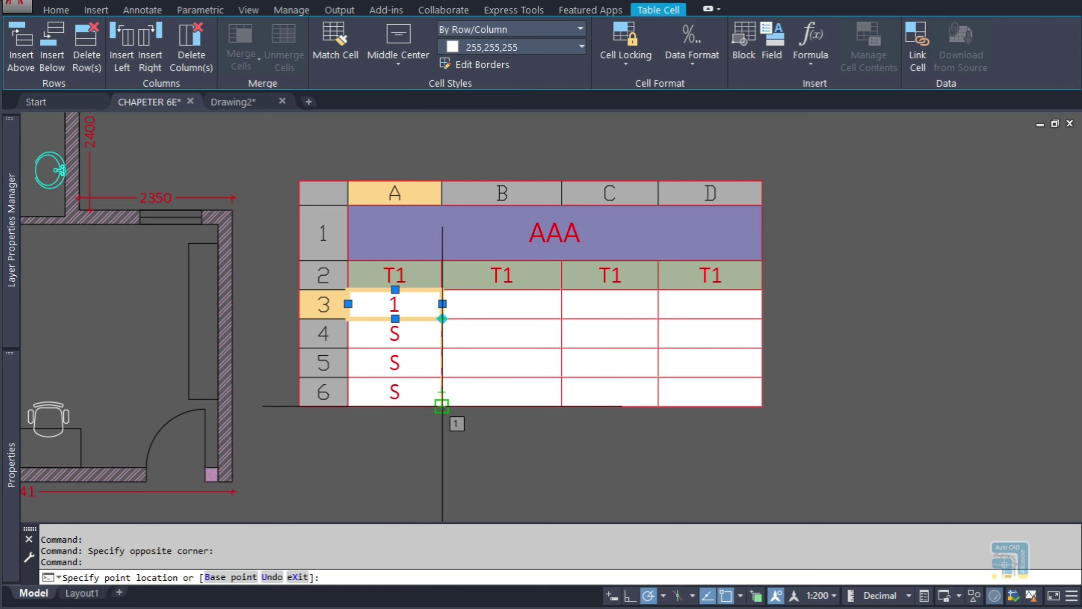
{"action": "left_click", "coordinate": [442, 405]}
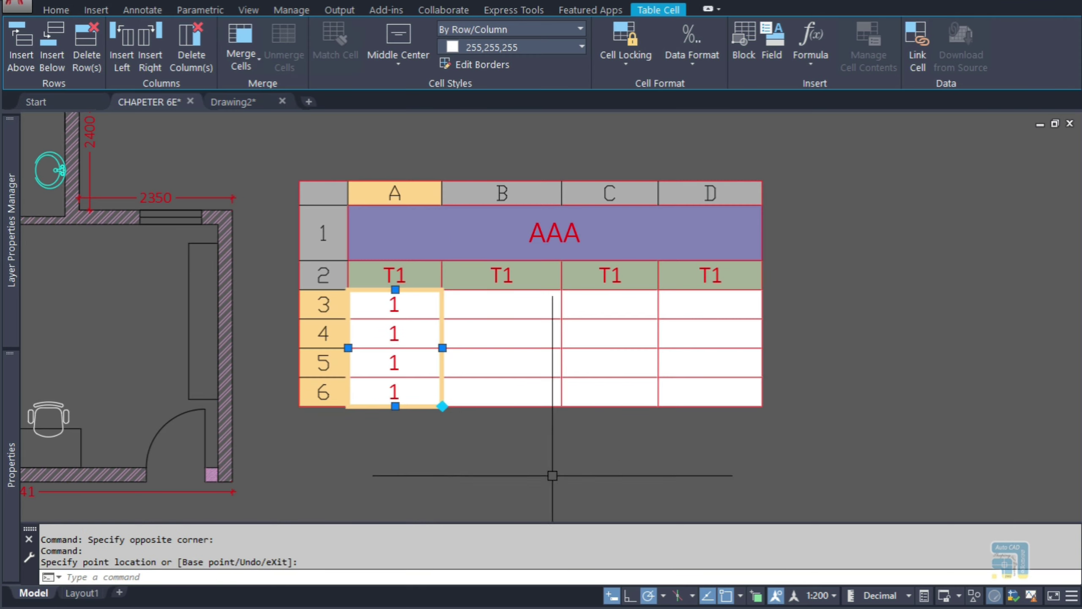
{"action": "key", "text": "Escape"}
{"action": "left_click", "coordinate": [401, 307]}
{"action": "key", "text": "Escape"}
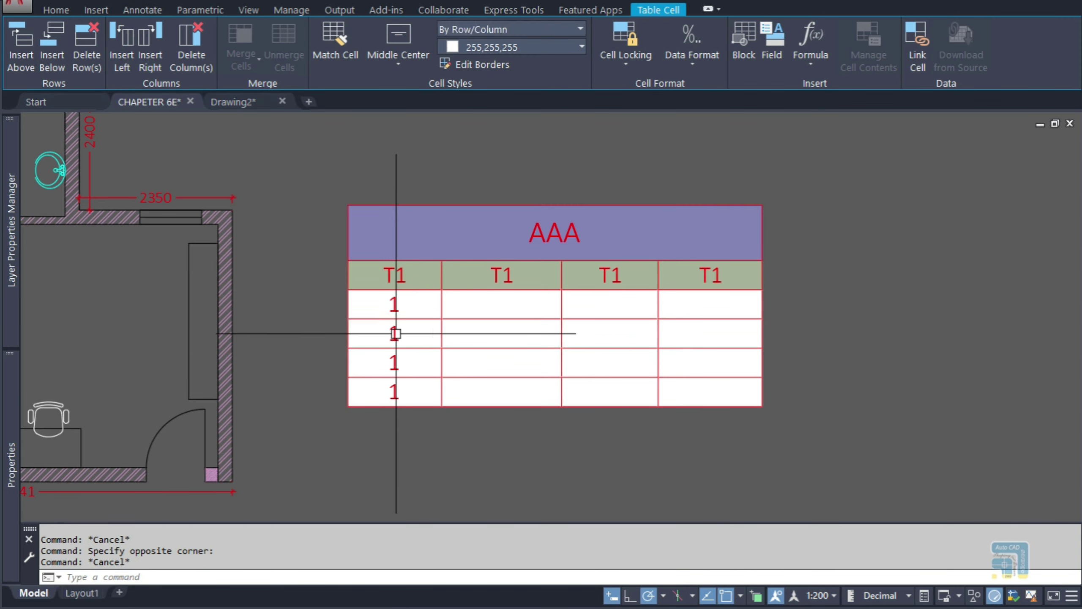
- Change cell A4 to 2 and autofill the number series from A3:A4 down through A6
{"action": "left_click", "coordinate": [396, 335]}
{"action": "type", "text": "2"}
{"action": "key", "text": "Escape"}
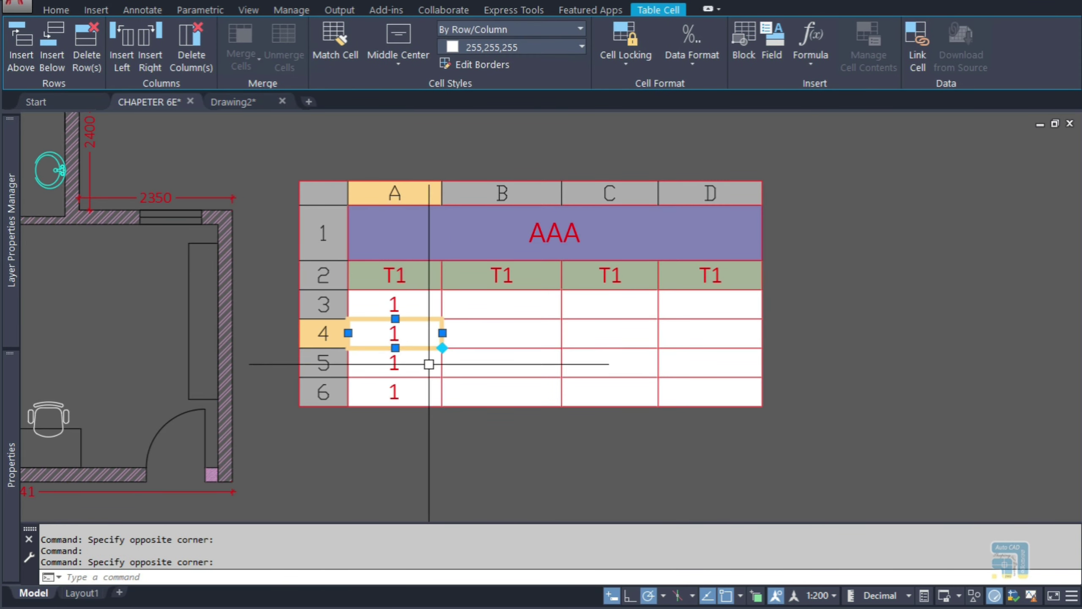
{"action": "type", "text": "2"}
{"action": "left_click", "coordinate": [428, 445]}
{"action": "left_click_drag", "start_coordinate": [428, 302], "coordinate": [376, 331]}
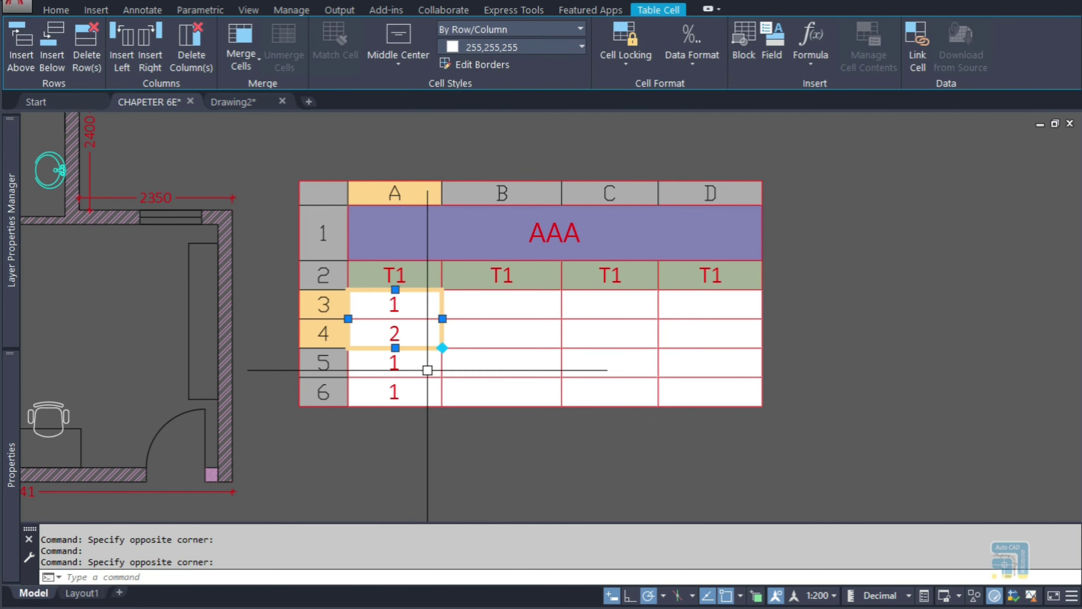
{"action": "left_click", "coordinate": [443, 347]}
{"action": "key", "text": "Escape"}
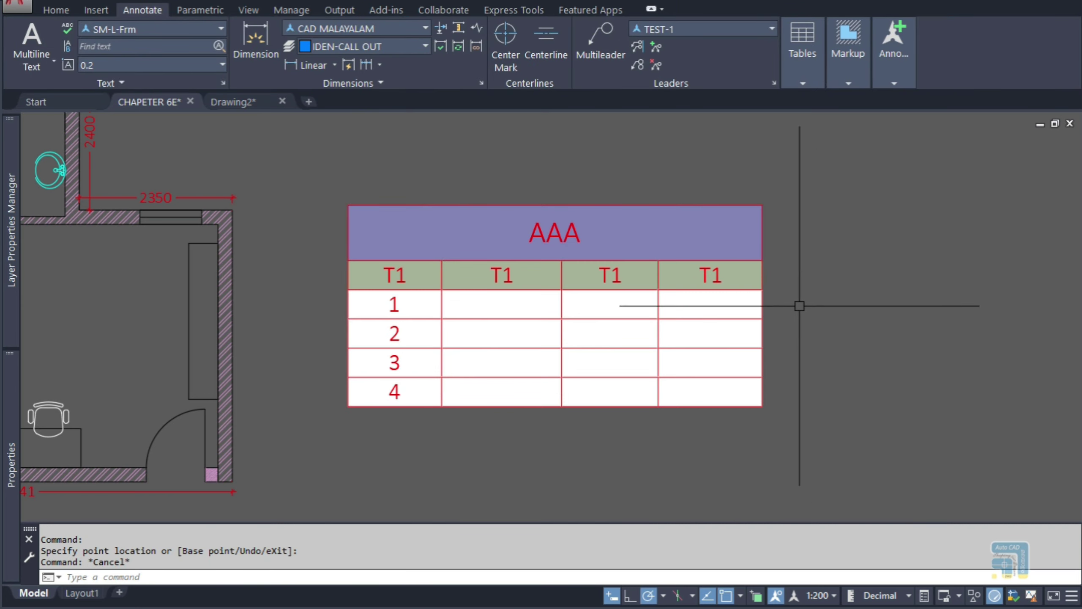
- Define the whole table as a block named TAB1 with its base point at the table's top-left corner
{"action": "left_click", "coordinate": [800, 169]}
{"action": "left_click", "coordinate": [562, 243]}
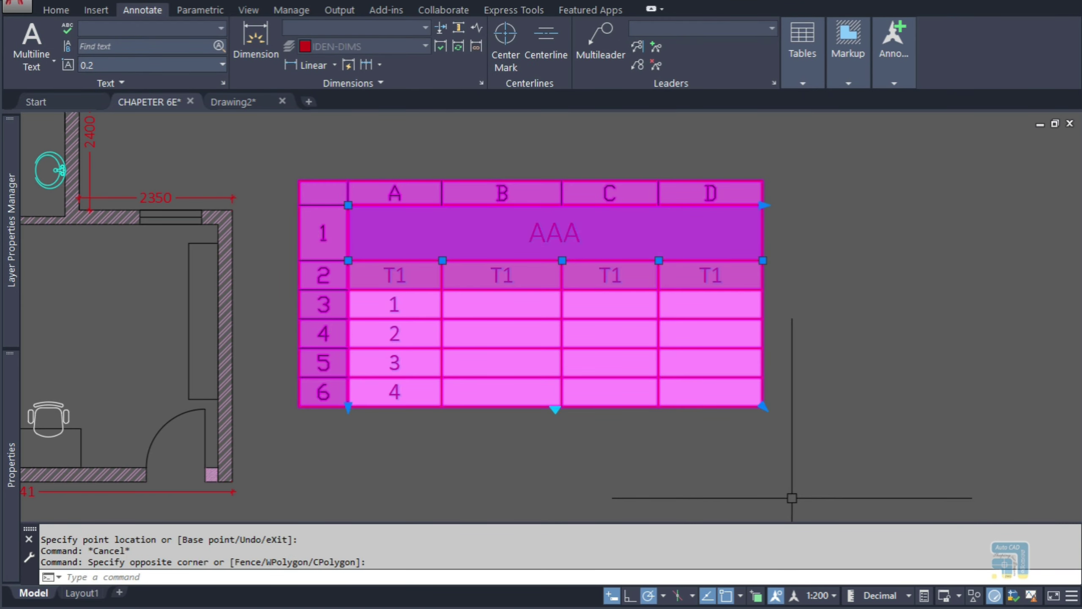
{"action": "type", "text": "B"}
{"action": "key", "text": "Return"}
{"action": "left_click", "coordinate": [507, 297]}
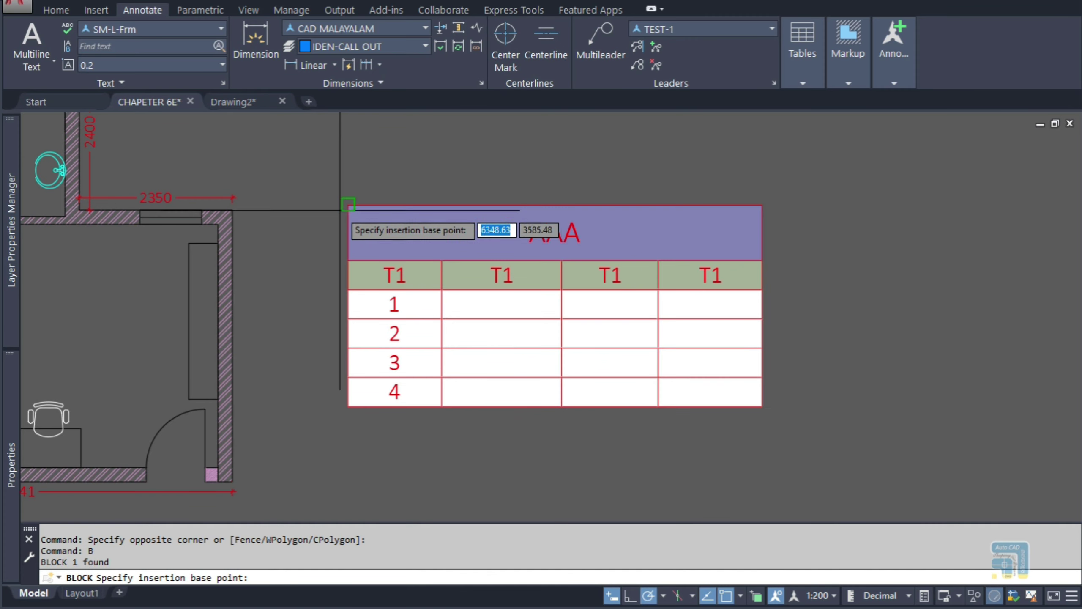
{"action": "left_click", "coordinate": [348, 204]}
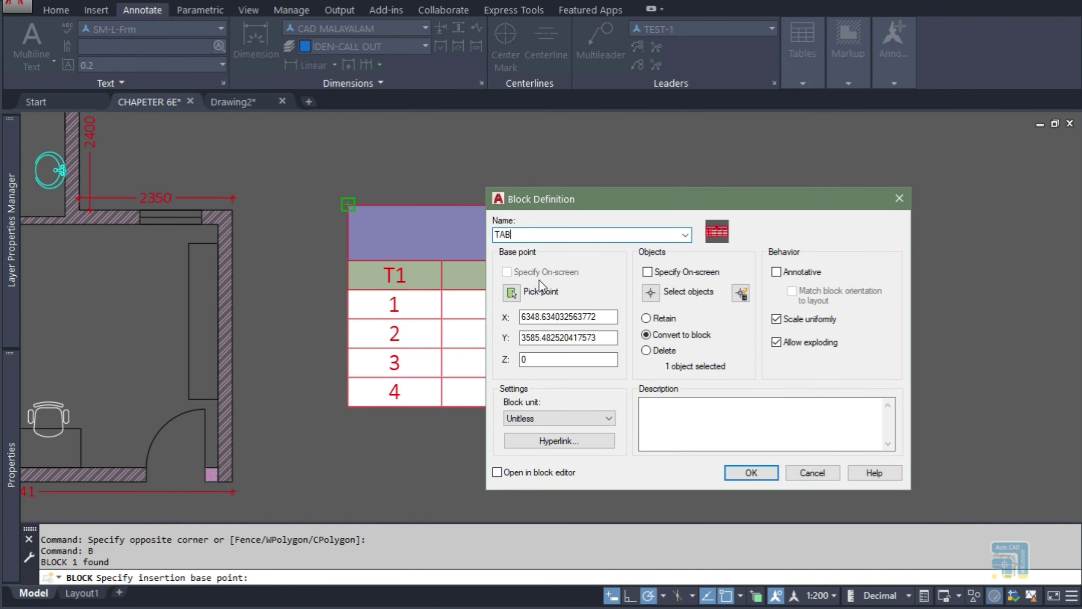
{"action": "left_click", "coordinate": [728, 474]}
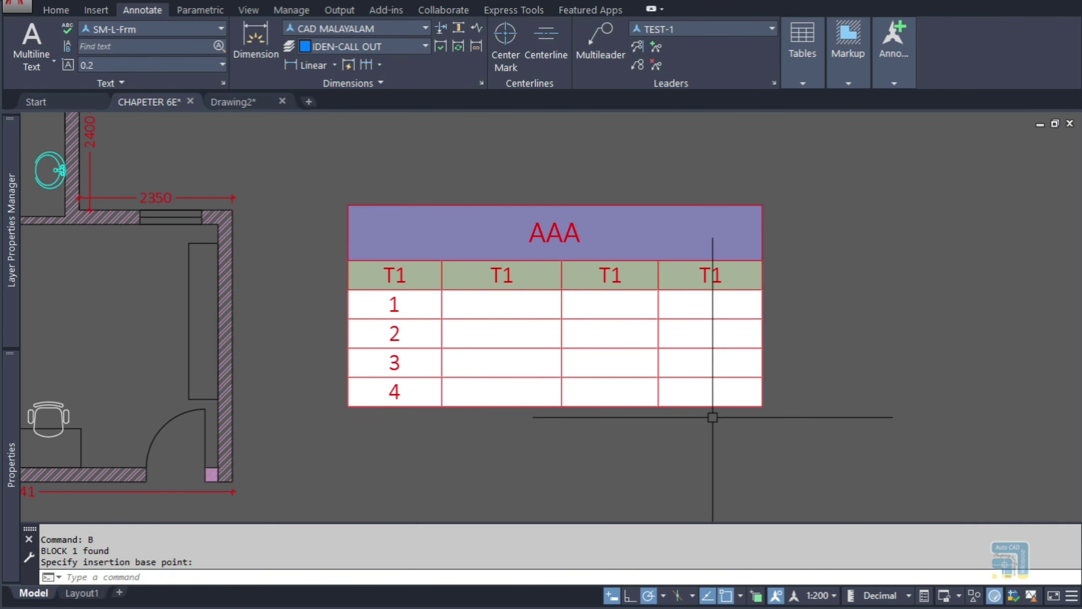
{"action": "scroll", "coordinate": [713, 416], "scroll_direction": "down", "scroll_amount": 2}
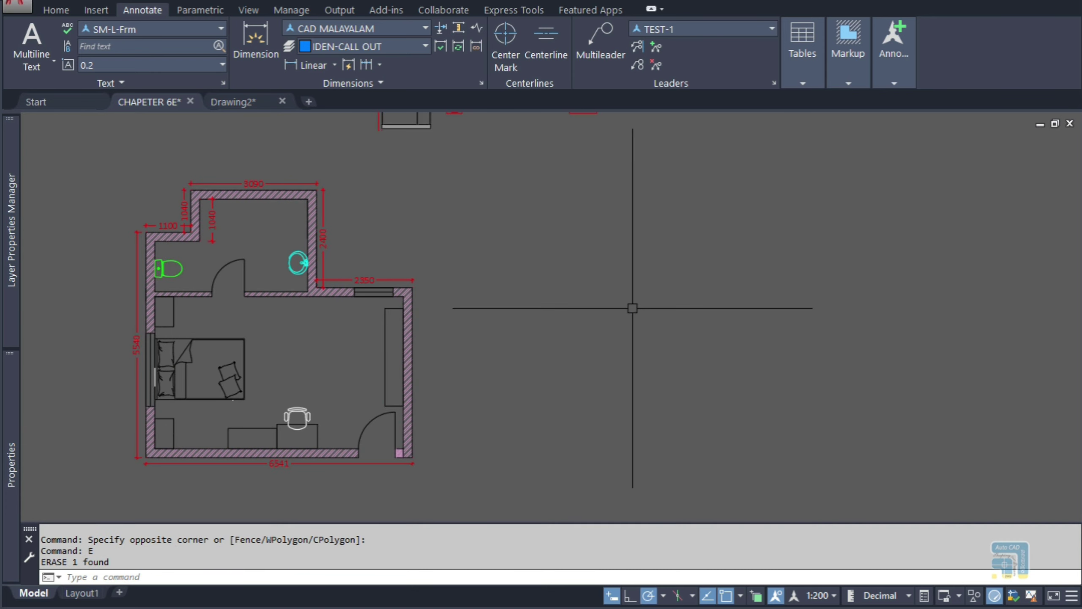
{"action": "type", "text": "+"}
{"action": "key", "text": "Return"}
{"action": "type", "text": "TAB"}
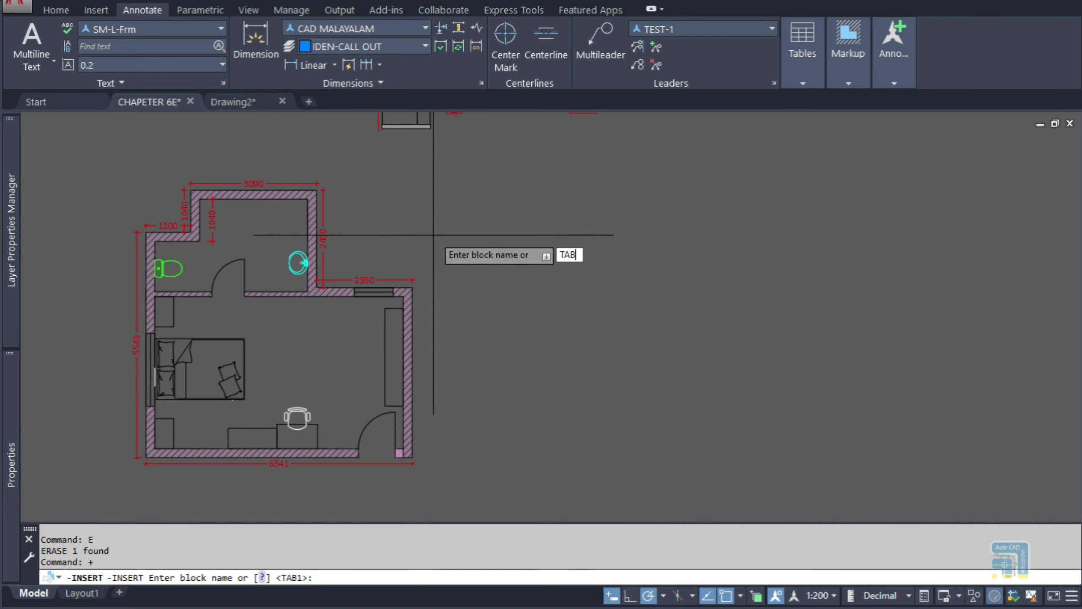
{"action": "type", "text": "-i"}
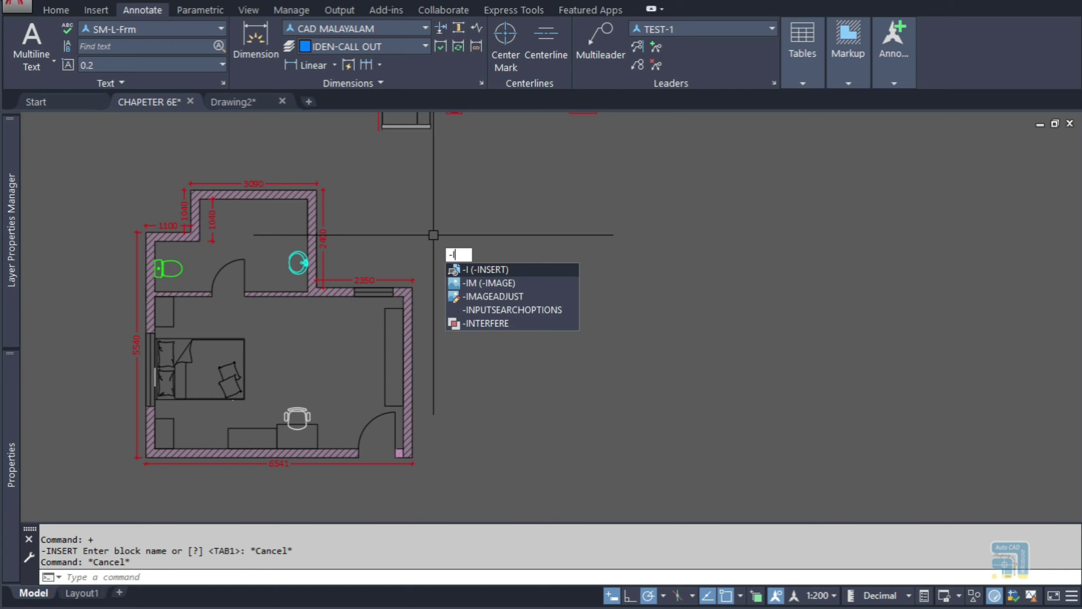
{"action": "key", "text": "Escape"}
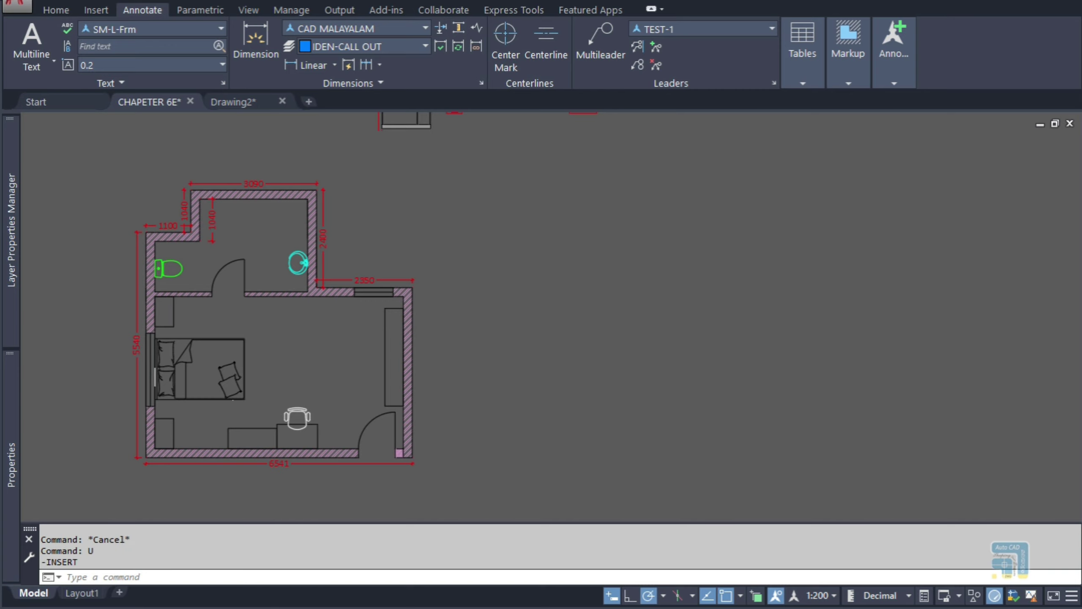
{"action": "key", "text": "Return"}
- Write the TAB1 table block out to the Documents folder as TAB1.dwg with WBLOCK
{"action": "left_click", "coordinate": [578, 324]}
{"action": "type", "text": "w"}
{"action": "key", "text": "Return"}
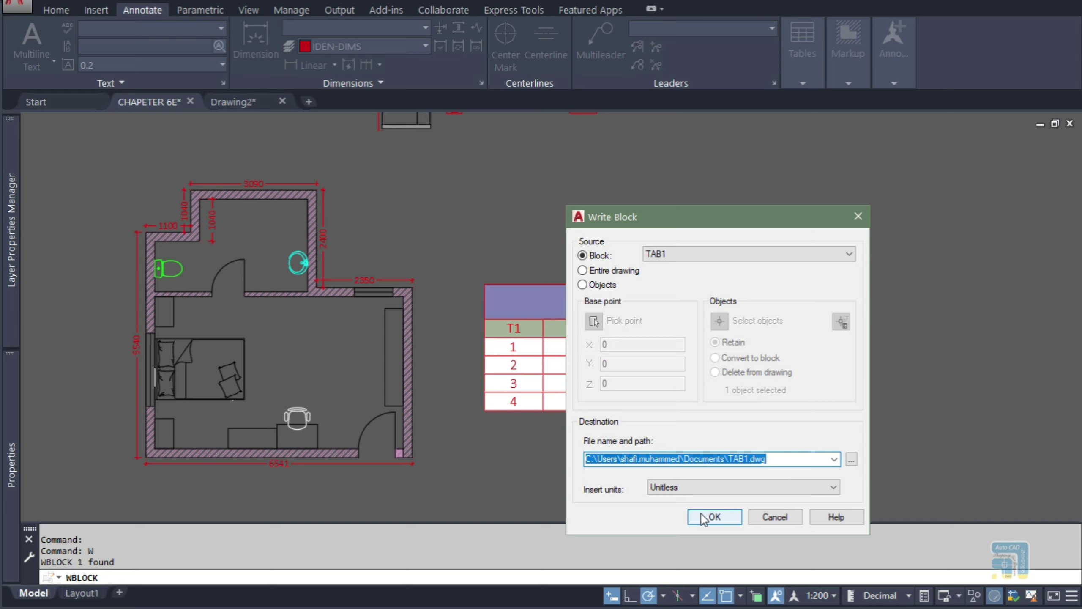
{"action": "left_click", "coordinate": [714, 517]}
- Erase the table block beside the floor plan
{"action": "left_click", "coordinate": [609, 307]}
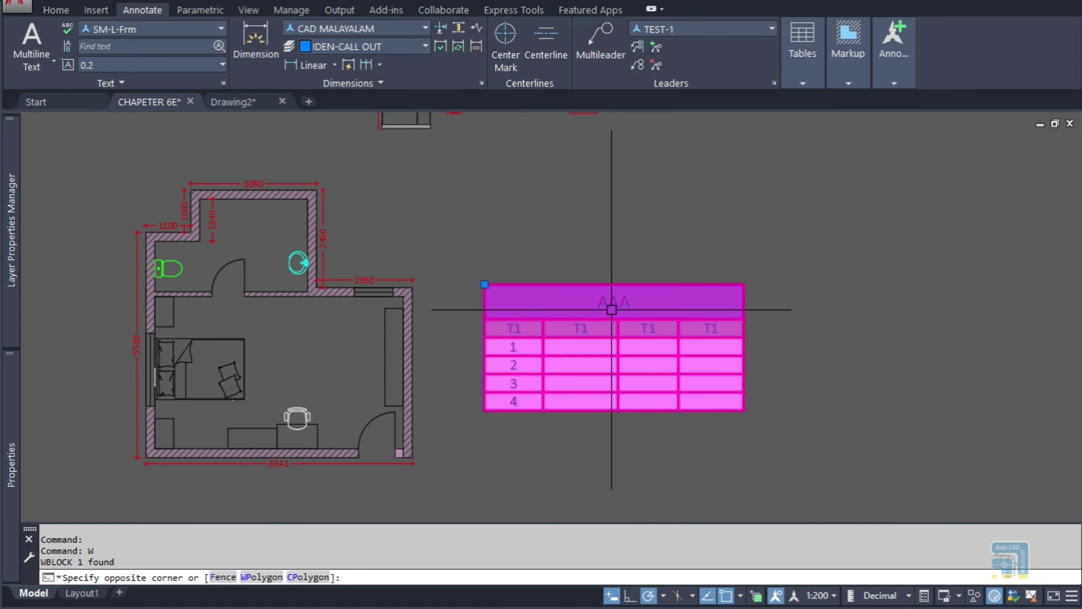
{"action": "left_click", "coordinate": [612, 309]}
{"action": "type", "text": "e"}
{"action": "key", "text": "Return"}
- Create a new drawing from the 0-Clean template
{"action": "key", "text": "ctrl+n"}
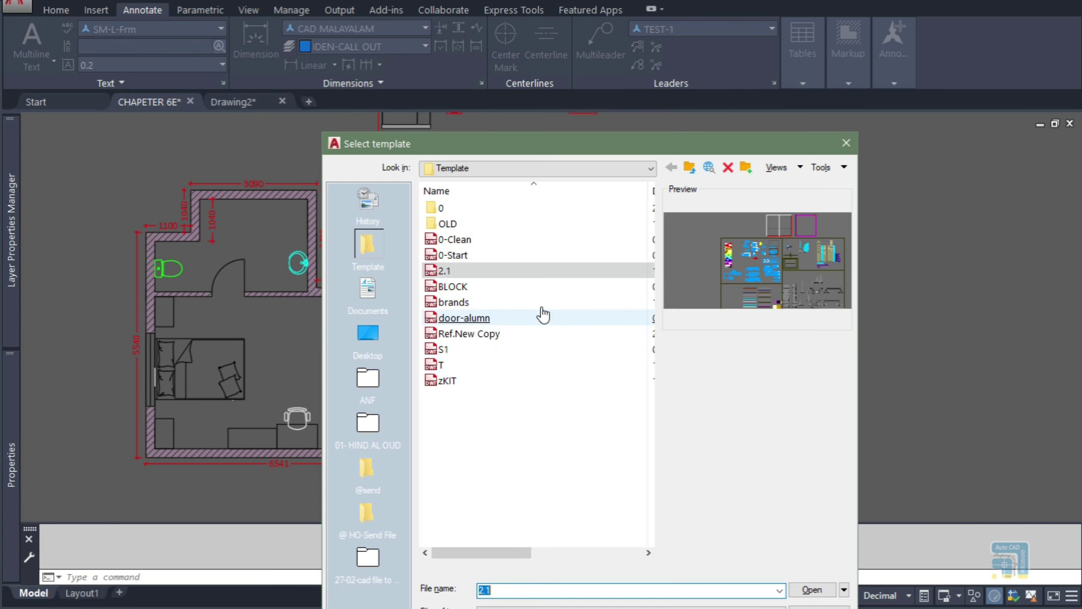
{"action": "double_click", "coordinate": [452, 238]}
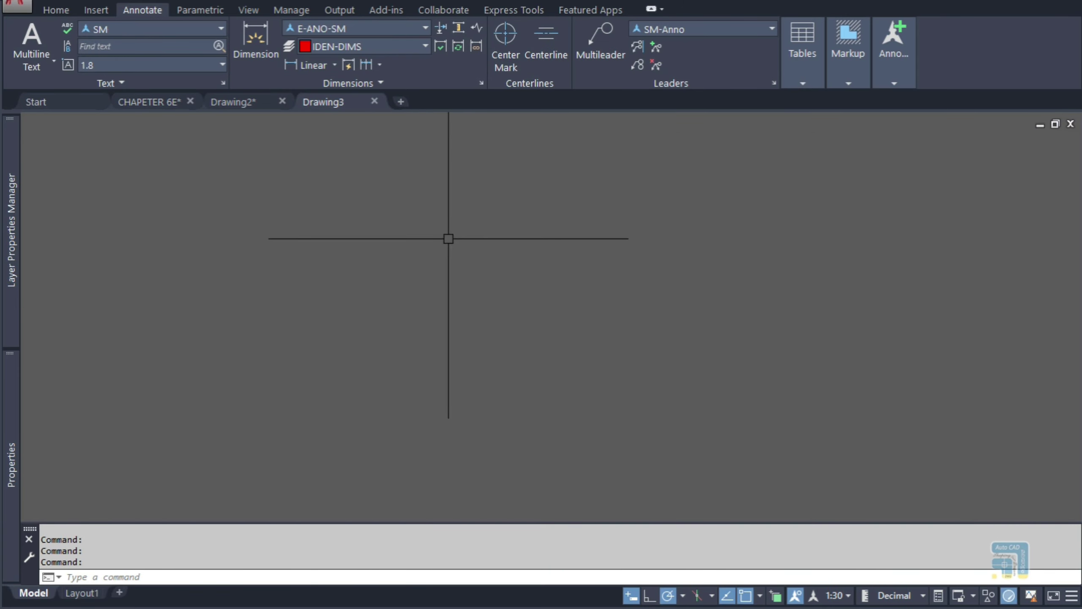
{"action": "key", "text": "Escape"}
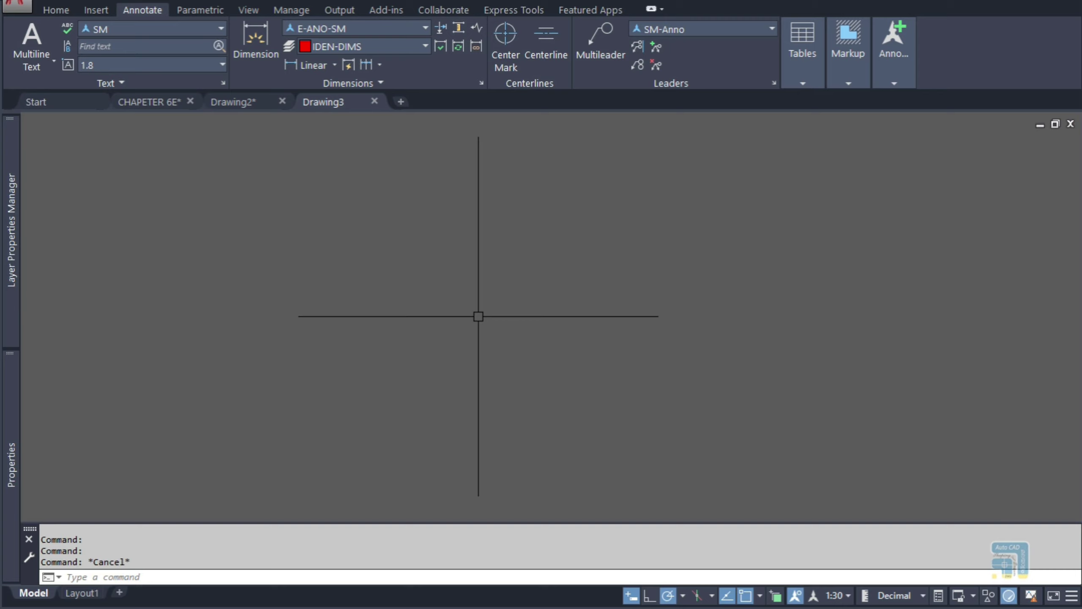
- Insert the TAB1 block into the new drawing with scale factor 1 and rotation angle 0
{"action": "type", "text": "-I"}
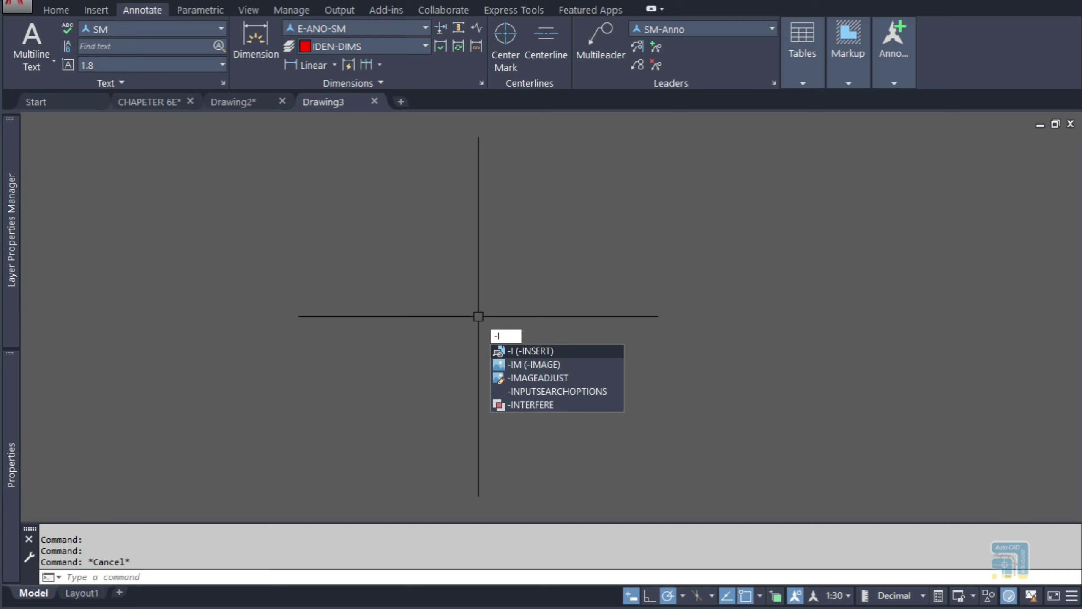
{"action": "key", "text": "Return"}
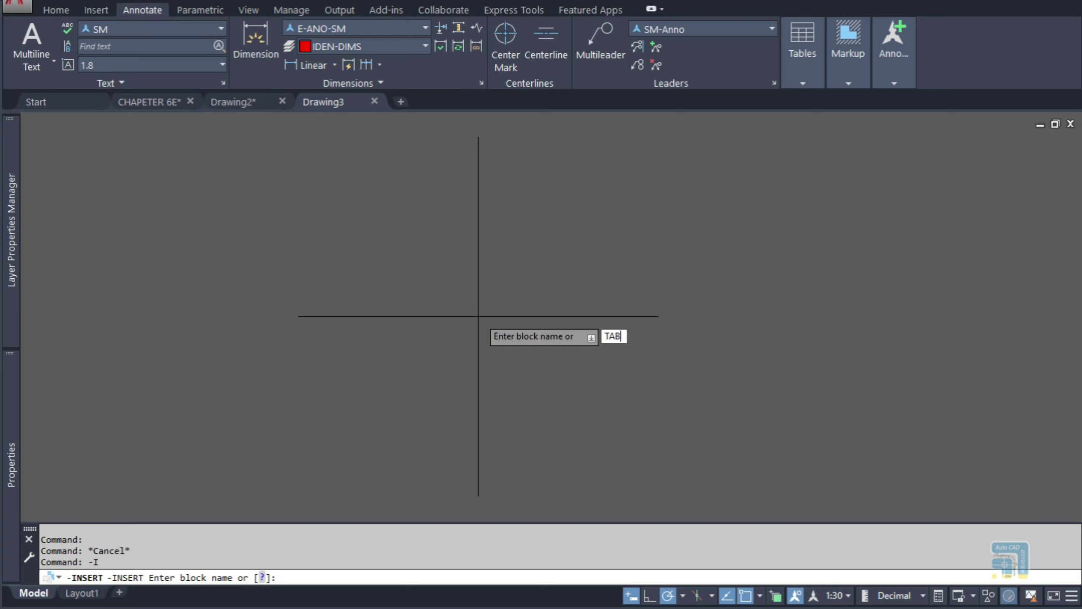
{"action": "key", "text": "Return"}
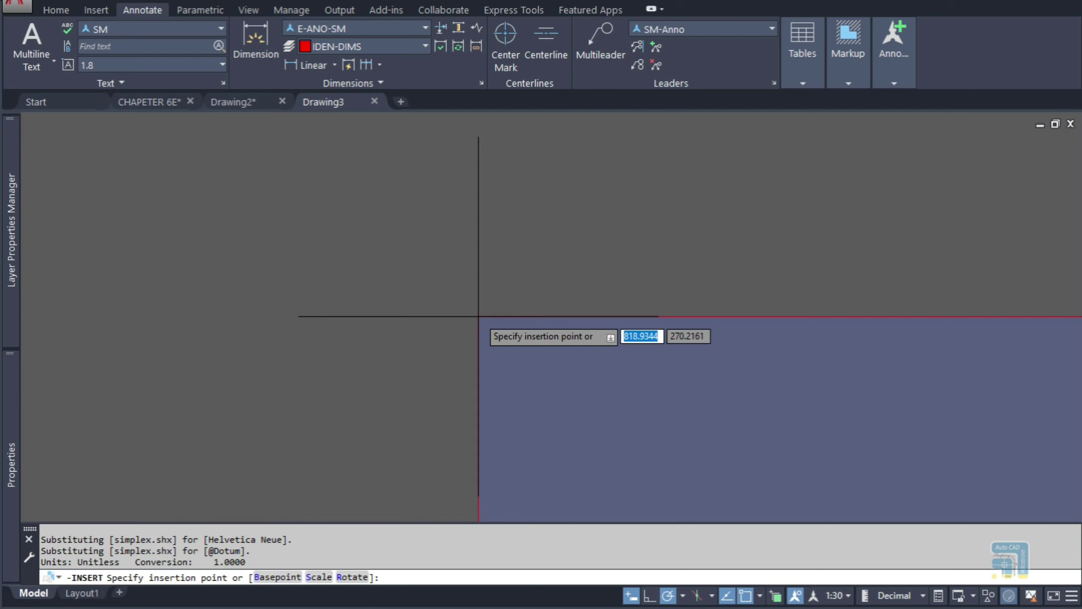
{"action": "left_click", "coordinate": [358, 162]}
{"action": "key", "text": "Return"}
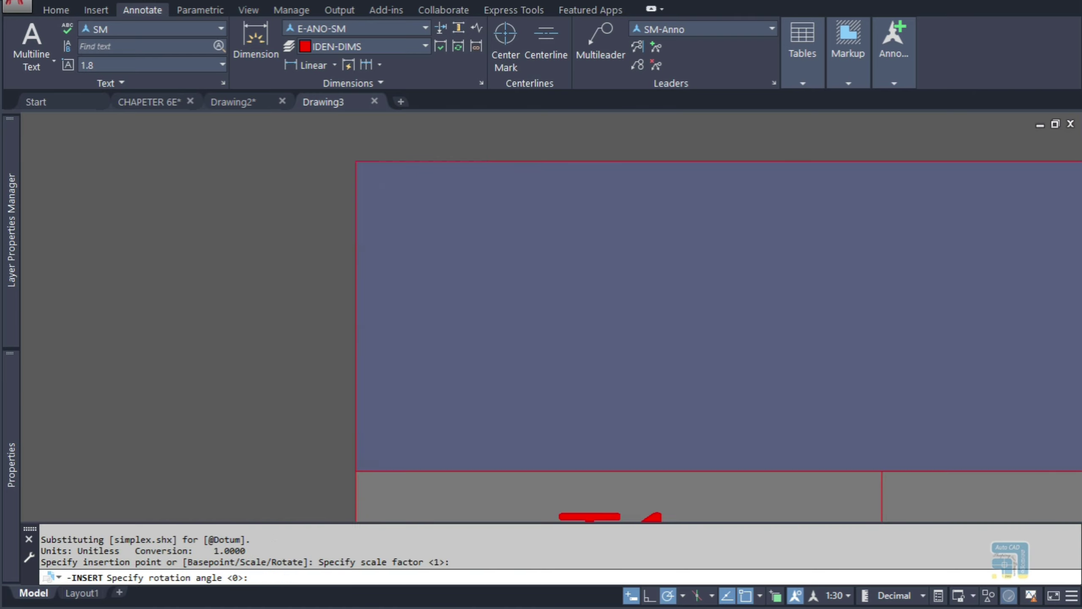
{"action": "key", "text": "Return"}
{"action": "scroll", "coordinate": [379, 227], "scroll_direction": "down", "scroll_amount": 3}
{"action": "scroll", "coordinate": [380, 229], "scroll_direction": "down", "scroll_amount": 3}
{"action": "scroll", "coordinate": [423, 247], "scroll_direction": "up", "scroll_amount": 6}
{"action": "middle_click_drag", "start_coordinate": [397, 251], "coordinate": [547, 369]}
{"action": "scroll", "coordinate": [523, 334], "scroll_direction": "down", "scroll_amount": 2}
- Explode the inserted TAB1 block into an editable table
{"action": "left_click", "coordinate": [423, 333]}
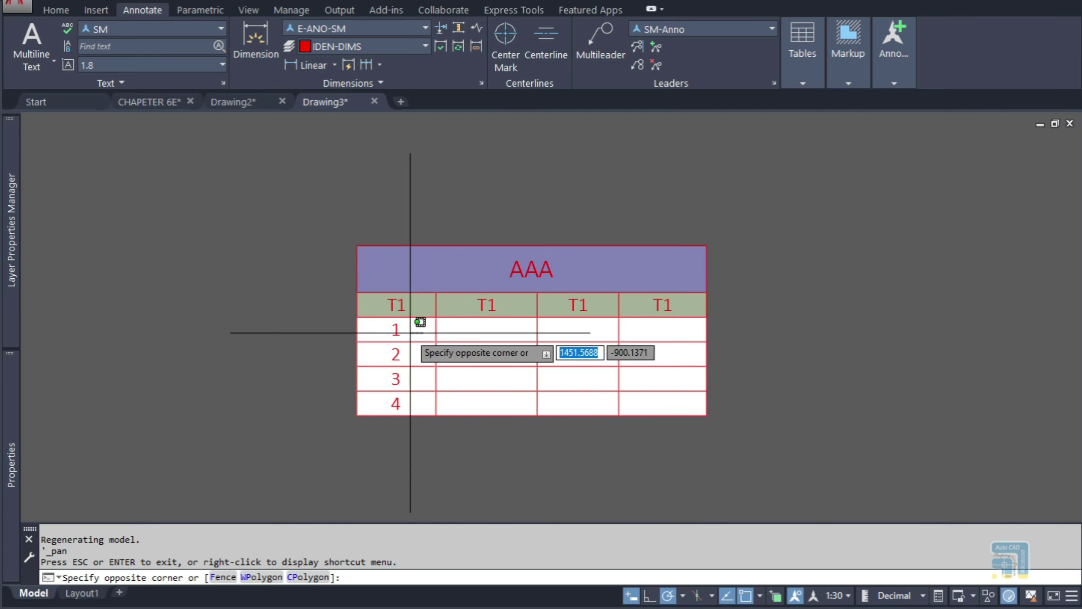
{"action": "left_click", "coordinate": [323, 332]}
{"action": "type", "text": "x"}
{"action": "key", "text": "Return"}
- Scale the exploded table by a factor of 0.7
{"action": "left_click", "coordinate": [813, 211]}
{"action": "left_click", "coordinate": [693, 278]}
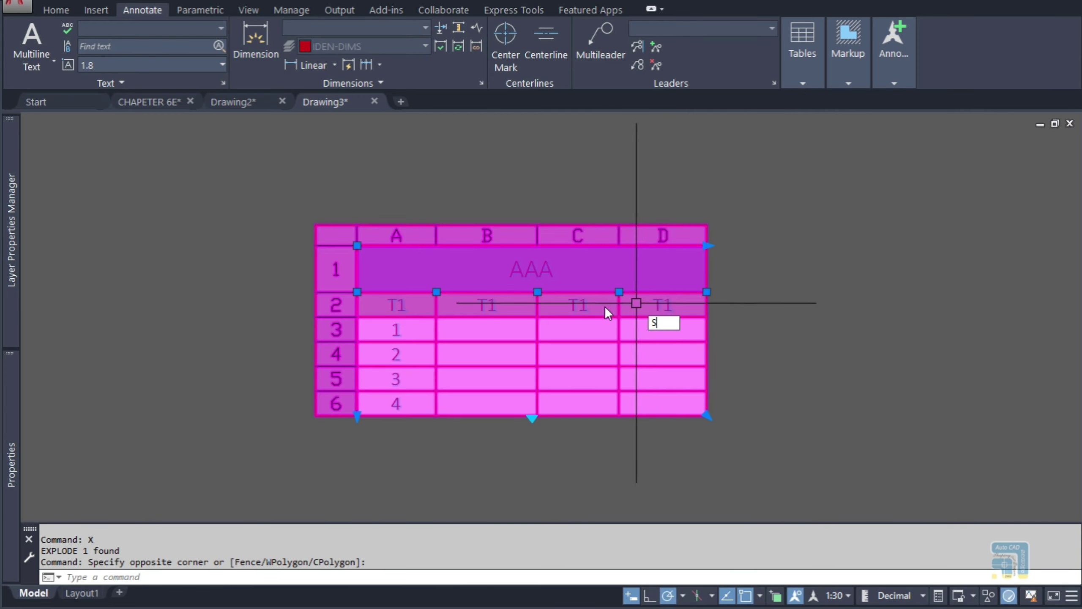
{"action": "type", "text": "SC"}
{"action": "key", "text": "Return"}
{"action": "left_click", "coordinate": [581, 311]}
{"action": "key", "text": "Return"}
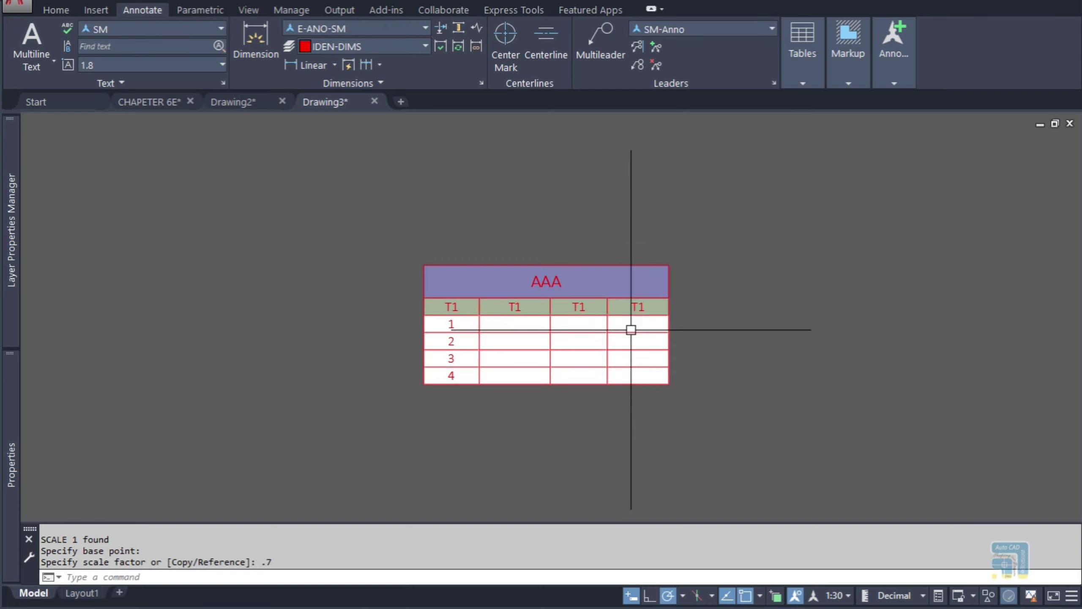
- Copy the scaled table with a base point and paste it beside the floor plan in the CHAPETER 6E drawing
{"action": "middle_click_drag", "start_coordinate": [443, 350], "coordinate": [711, 351]}
{"action": "left_click", "coordinate": [825, 252]}
{"action": "left_click", "coordinate": [767, 319]}
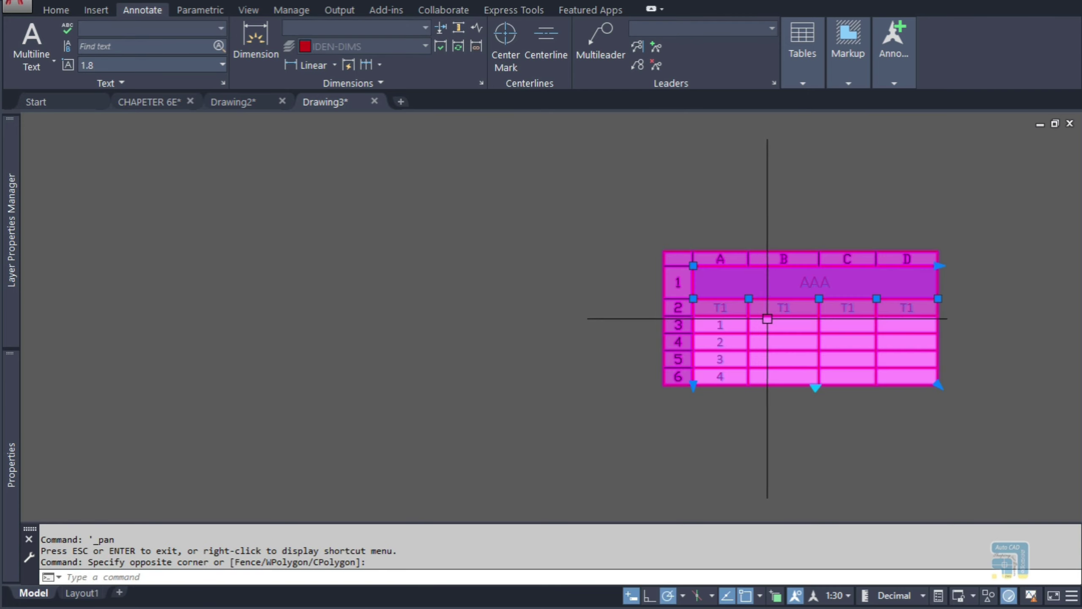
{"action": "key", "text": "ctrl+shift+c"}
{"action": "left_click", "coordinate": [767, 319]}
{"action": "key", "text": "Escape"}
{"action": "left_click", "coordinate": [155, 102]}
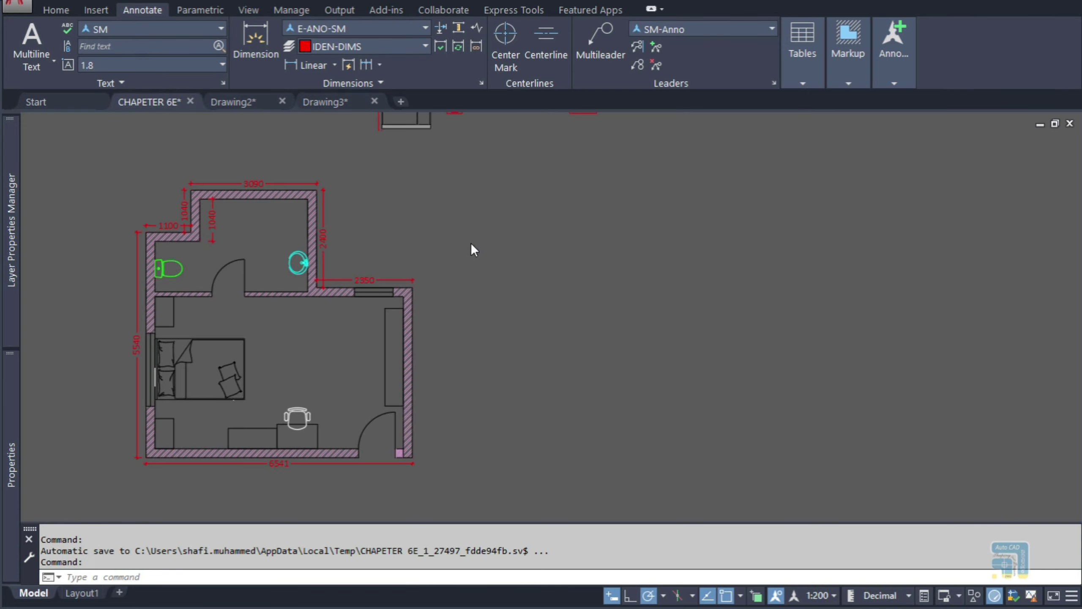
{"action": "key", "text": "ctrl+v"}
{"action": "middle_click_drag", "start_coordinate": [462, 276], "coordinate": [602, 309]}
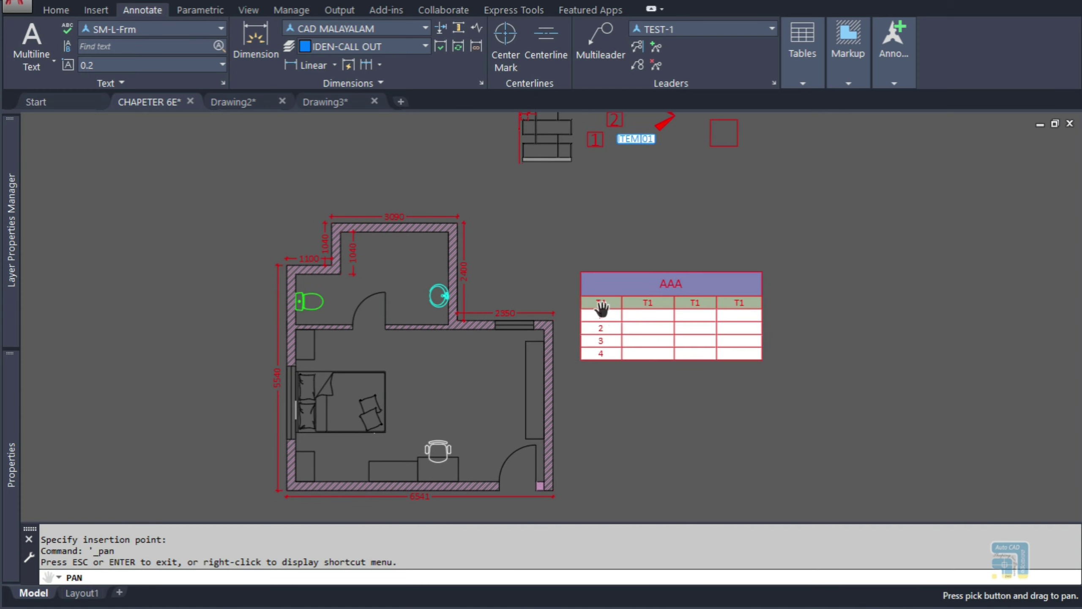
{"action": "left_click_drag", "start_coordinate": [583, 348], "coordinate": [623, 301]}
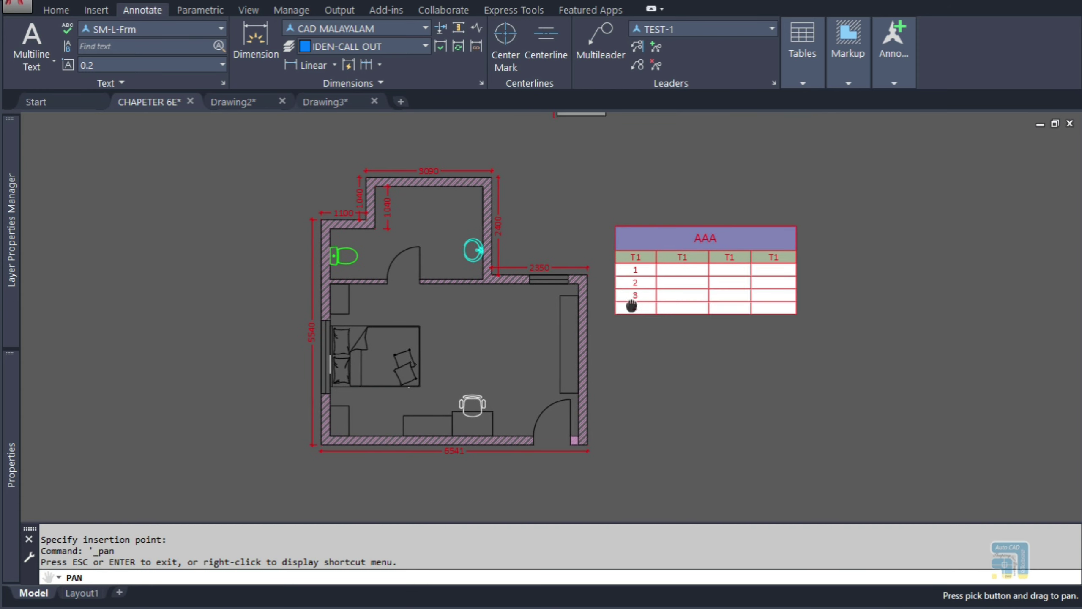
{"action": "key", "text": "Escape"}
- Change the first column's header in the pasted table to SR. NO
{"action": "scroll", "coordinate": [631, 305], "scroll_direction": "up", "scroll_amount": 4}
{"action": "left_click", "coordinate": [640, 235]}
{"action": "type", "text": "SR"}
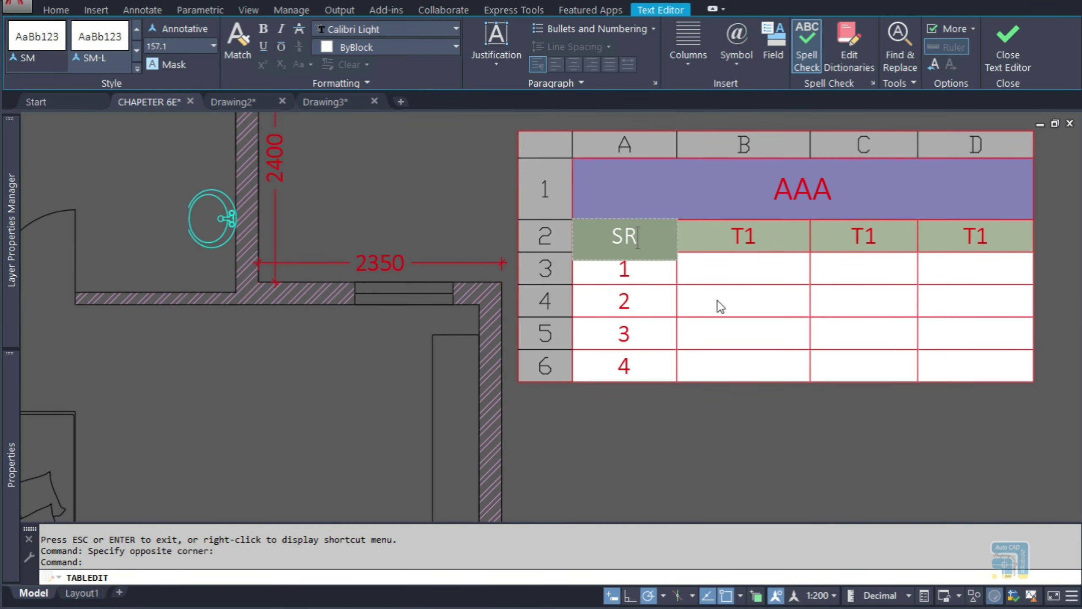
{"action": "type", "text": ". NO"}
{"action": "key", "text": "Escape"}
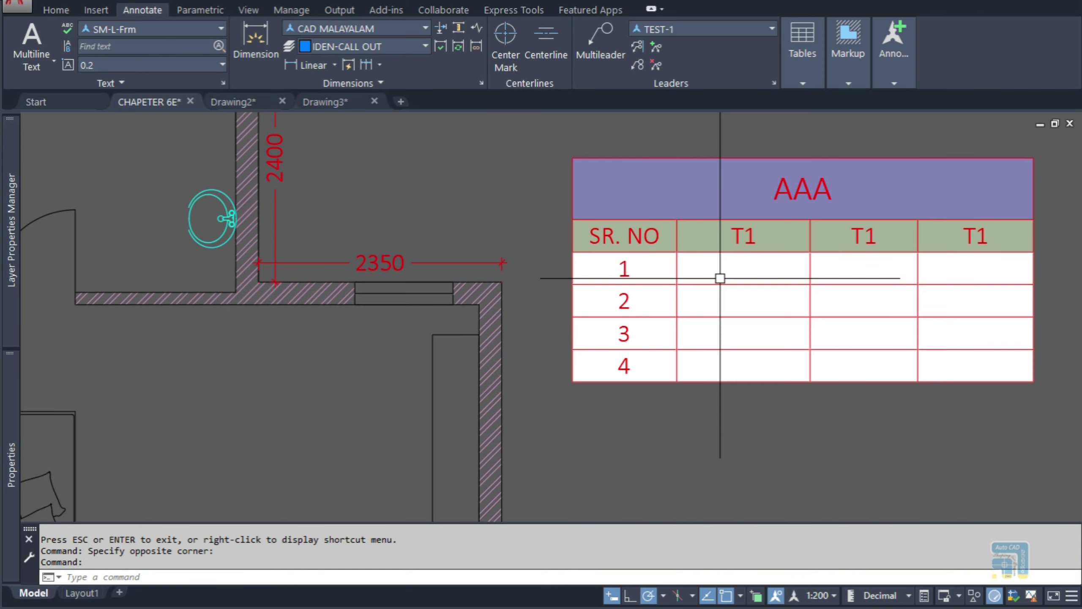
- Try entering DOOR in cell B3 and clear the cell again
{"action": "double_click", "coordinate": [720, 278]}
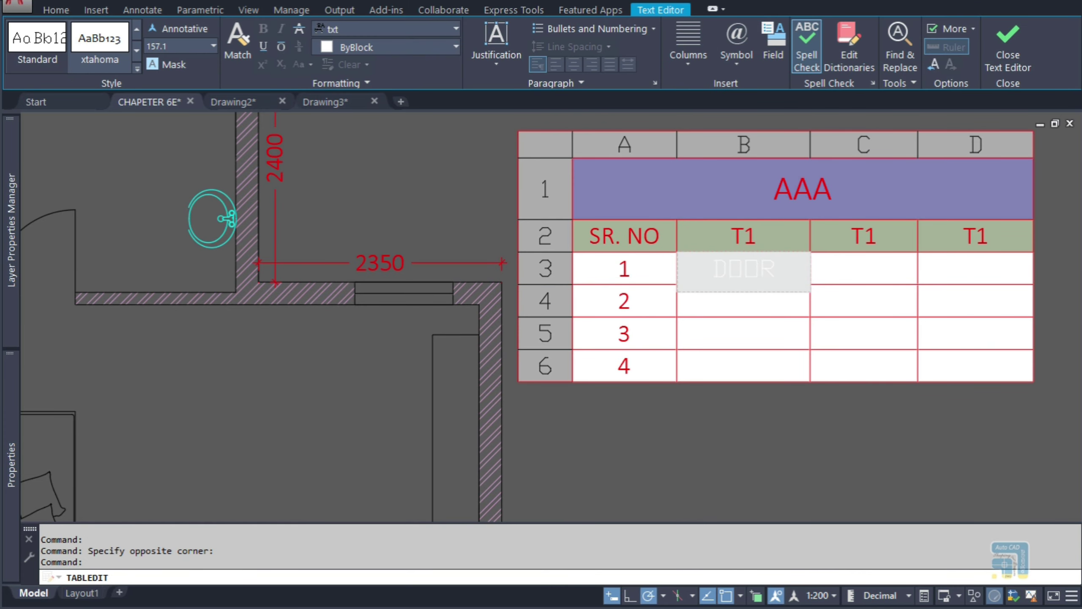
{"action": "type", "text": "DOOR"}
{"action": "left_click", "coordinate": [569, 485]}
{"action": "left_click", "coordinate": [737, 275]}
{"action": "key", "text": "Delete"}
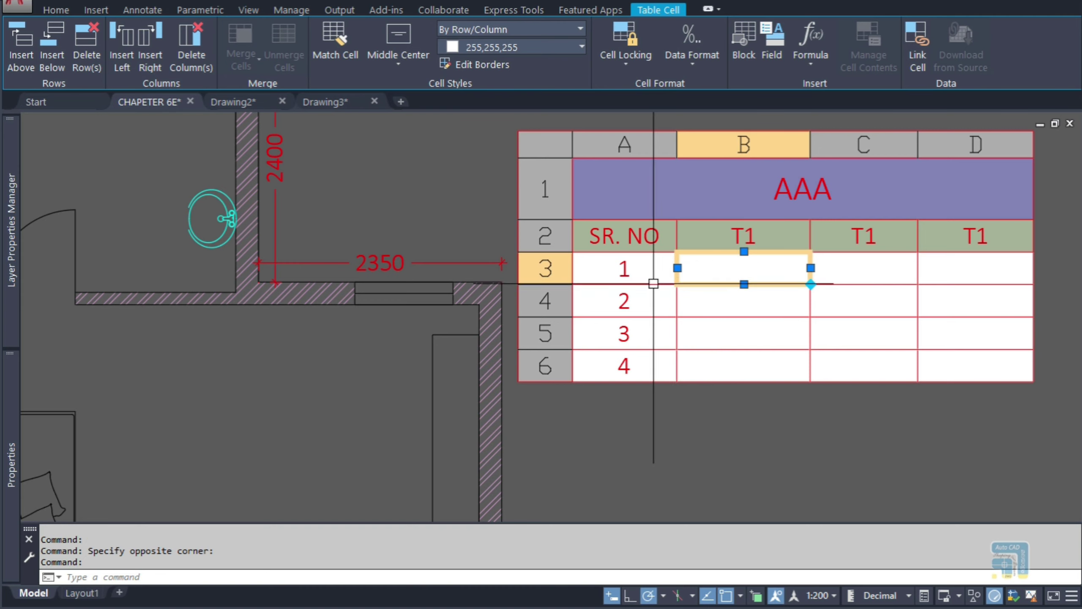
{"action": "key", "text": "Escape"}
- Auto-fill the 1 from cell A3 across row 3 to column D, and auto-fill B3:D3 down to row 6
{"action": "left_click", "coordinate": [649, 278]}
{"action": "left_click", "coordinate": [676, 286]}
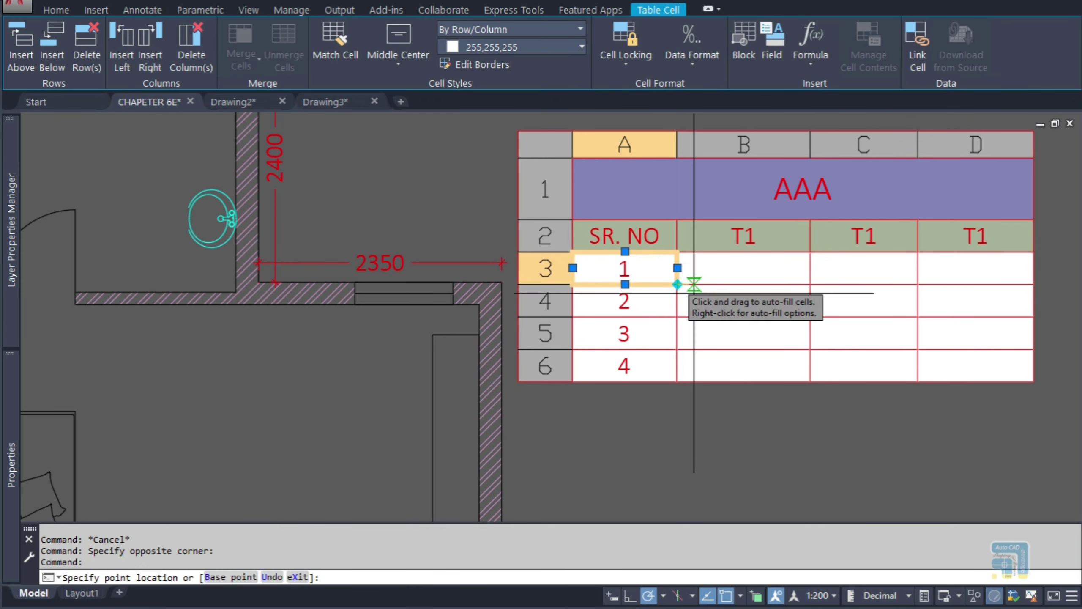
{"action": "left_click", "coordinate": [986, 391]}
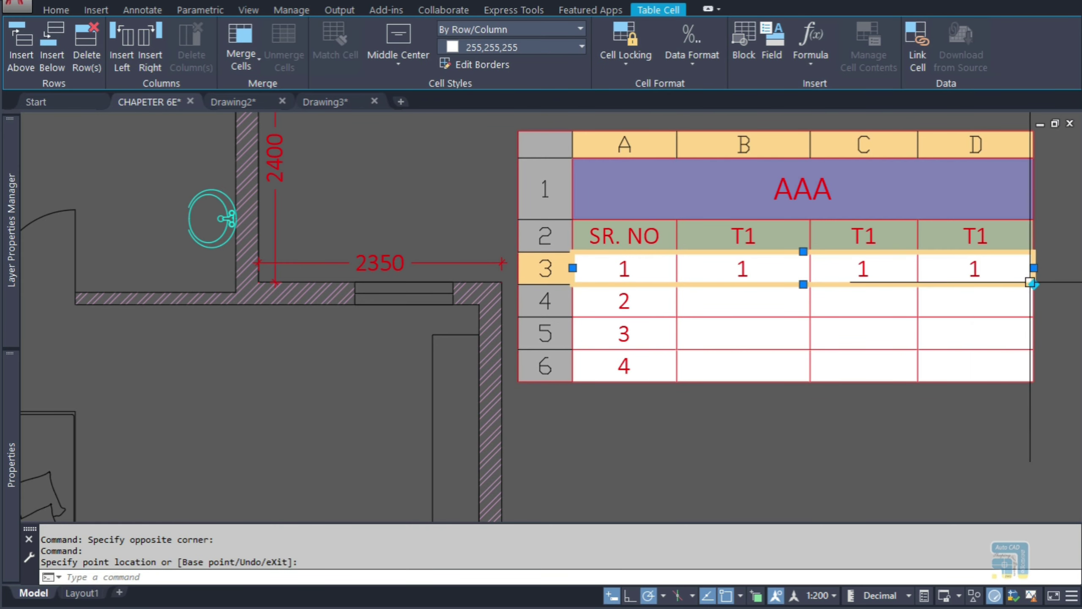
{"action": "key", "text": "Escape"}
{"action": "left_click_drag", "start_coordinate": [947, 271], "coordinate": [796, 277]}
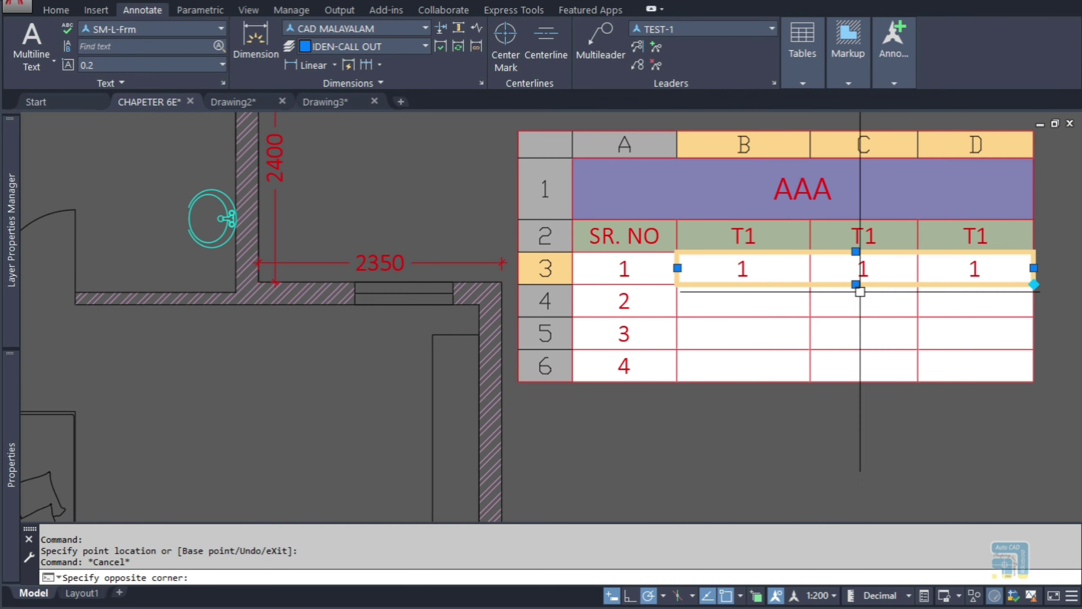
{"action": "left_click", "coordinate": [1033, 285]}
{"action": "left_click", "coordinate": [1033, 381]}
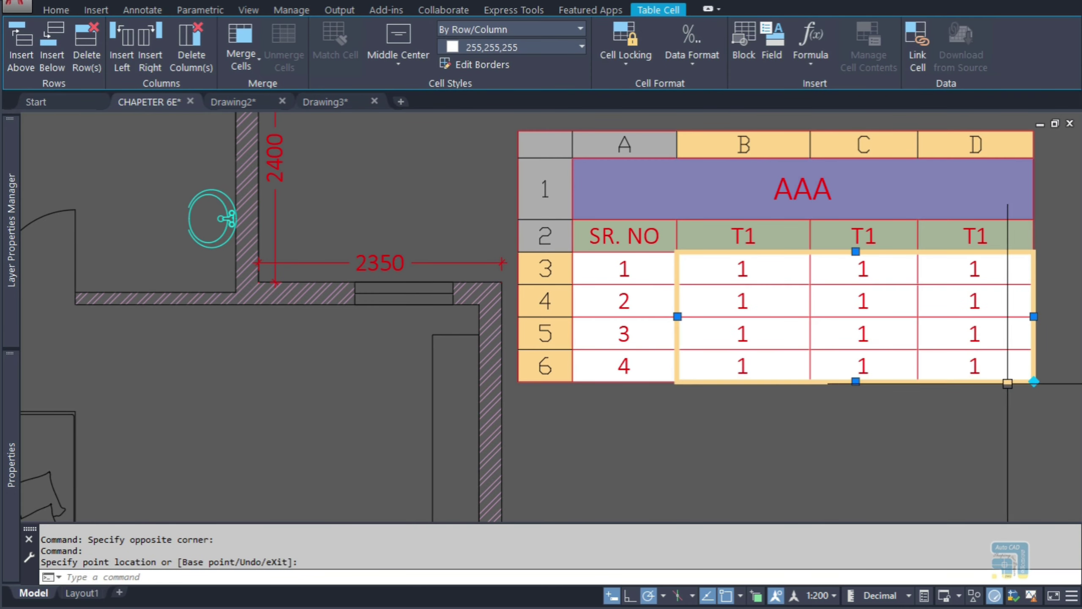
{"action": "key", "text": "Escape"}
- Try clearing cells B3:D6 and entering DOOR in B3, and undo both changes
{"action": "left_click_drag", "start_coordinate": [991, 370], "coordinate": [755, 277]}
{"action": "key", "text": "Delete"}
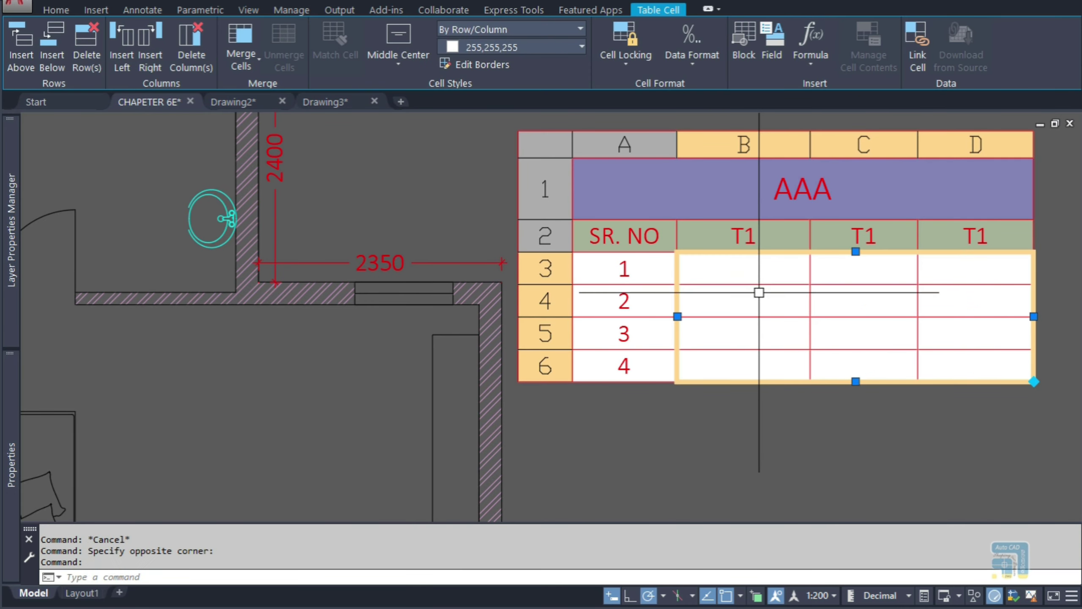
{"action": "double_click", "coordinate": [766, 261]}
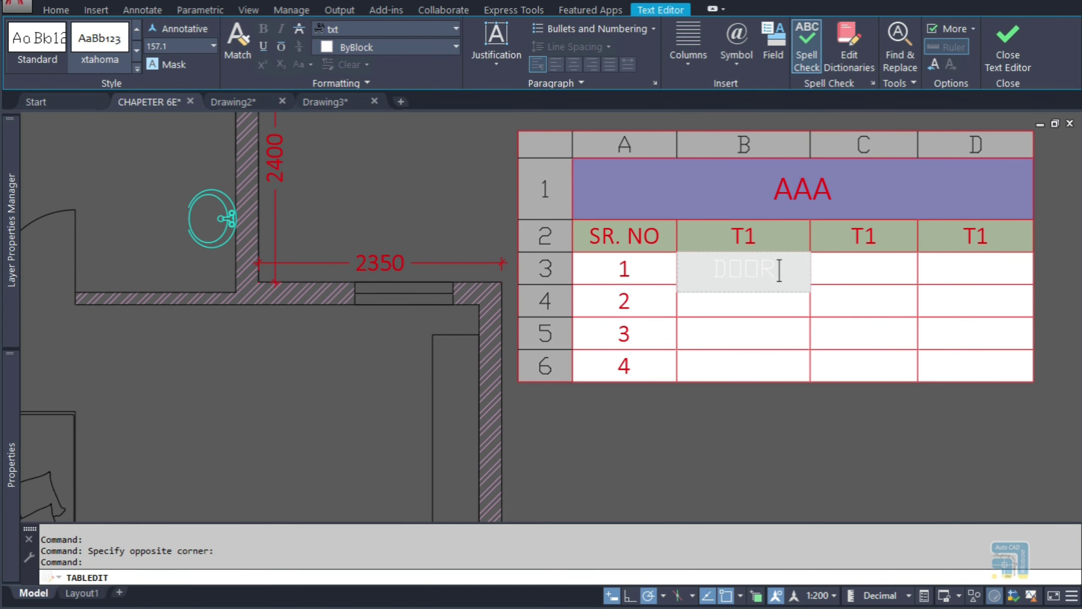
{"action": "left_click", "coordinate": [670, 435]}
{"action": "key", "text": "ctrl+z"}
{"action": "key", "text": "ctrl+z"}
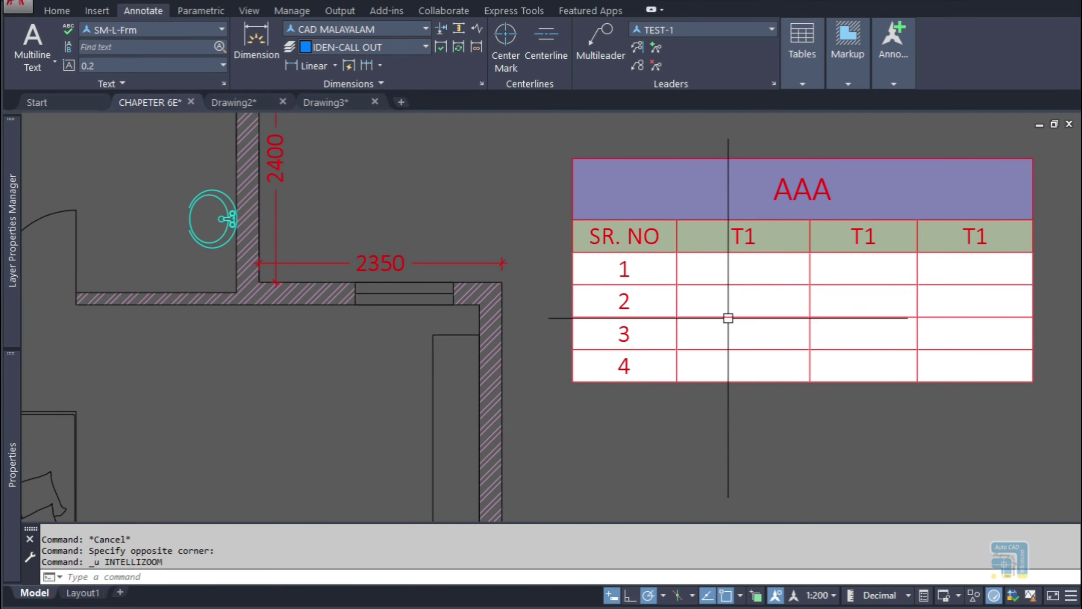
{"action": "key", "text": "ctrl+z"}
- Enter DOOR, WINDOW, BED and SINK down column B in rows 3 to 6
{"action": "double_click", "coordinate": [757, 301]}
{"action": "type", "text": "WINDOW"}
{"action": "key", "text": "Return"}
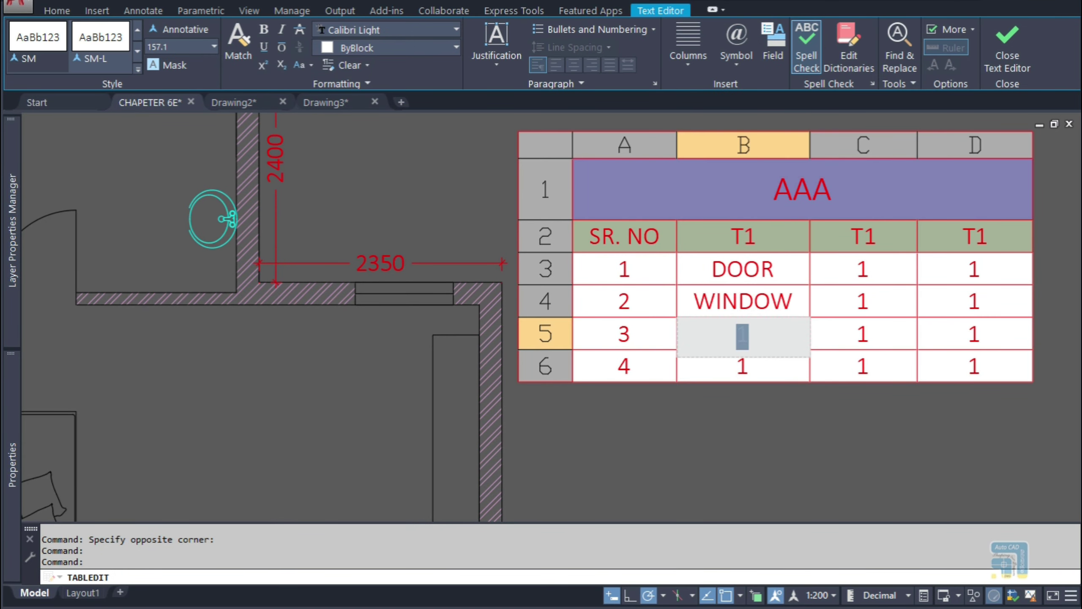
{"action": "type", "text": "BED"}
{"action": "key", "text": "Return"}
{"action": "left_click", "coordinate": [783, 460]}
- Change the headers of columns B and C to ITEM and QTY
{"action": "left_click", "coordinate": [784, 241]}
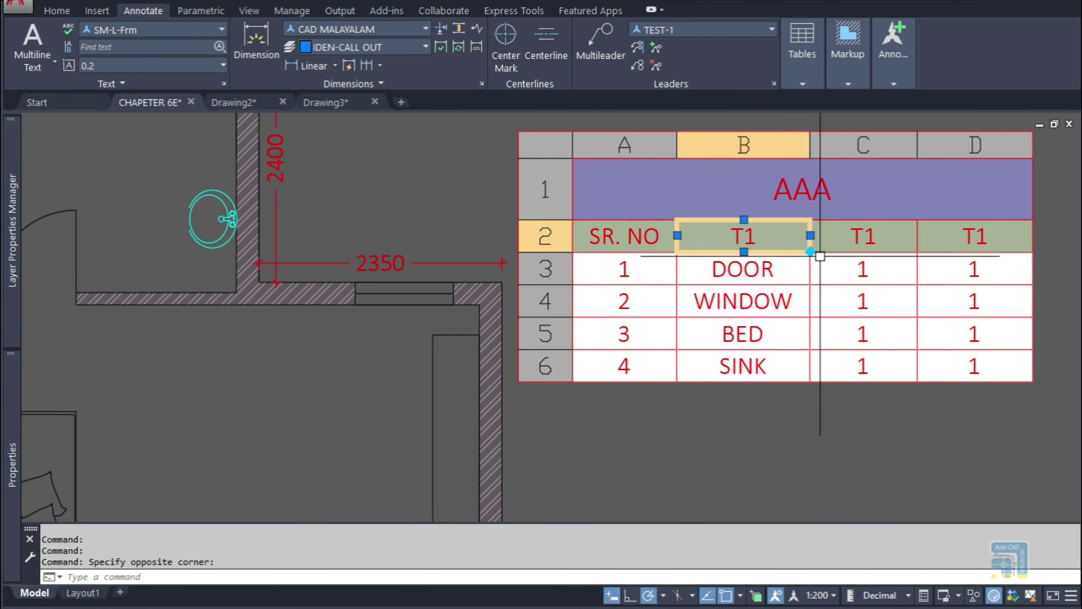
{"action": "type", "text": "ITEM"}
{"action": "left_click", "coordinate": [861, 245]}
{"action": "left_click", "coordinate": [861, 239]}
{"action": "type", "text": "QTT"}
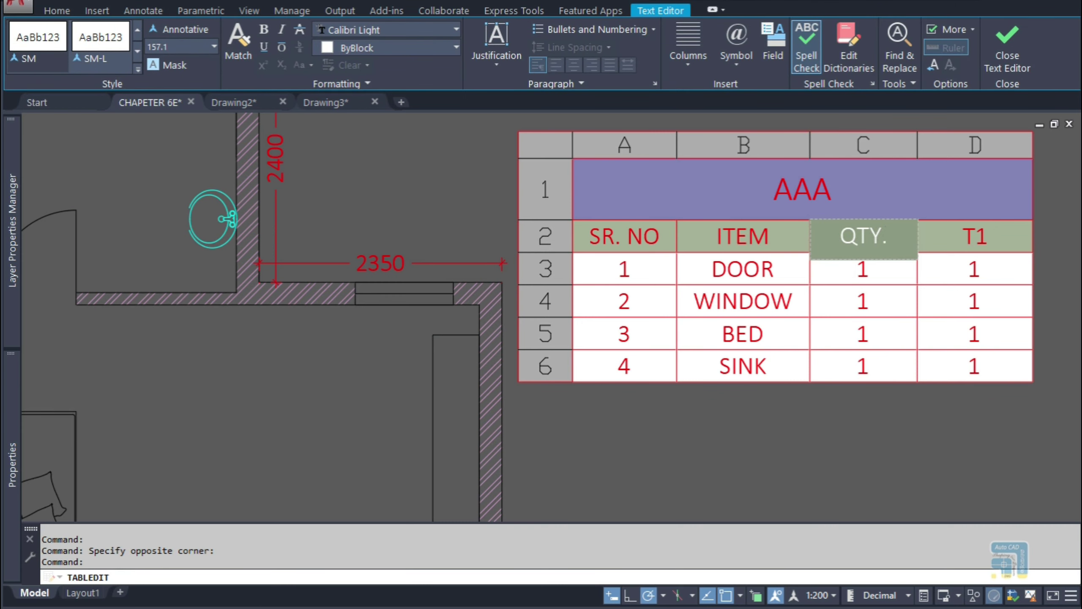
{"action": "left_click", "coordinate": [840, 427]}
- Set the quantities of DOOR and WINDOW to 2
{"action": "scroll", "coordinate": [708, 299], "scroll_direction": "down", "scroll_amount": 4}
{"action": "scroll", "coordinate": [770, 302], "scroll_direction": "up", "scroll_amount": 2}
{"action": "double_click", "coordinate": [768, 278]}
{"action": "type", "text": "2"}
{"action": "left_click", "coordinate": [759, 397]}
- Insert five empty rows below the SINK row of the table
{"action": "middle_click_drag", "start_coordinate": [478, 340], "coordinate": [478, 340]}
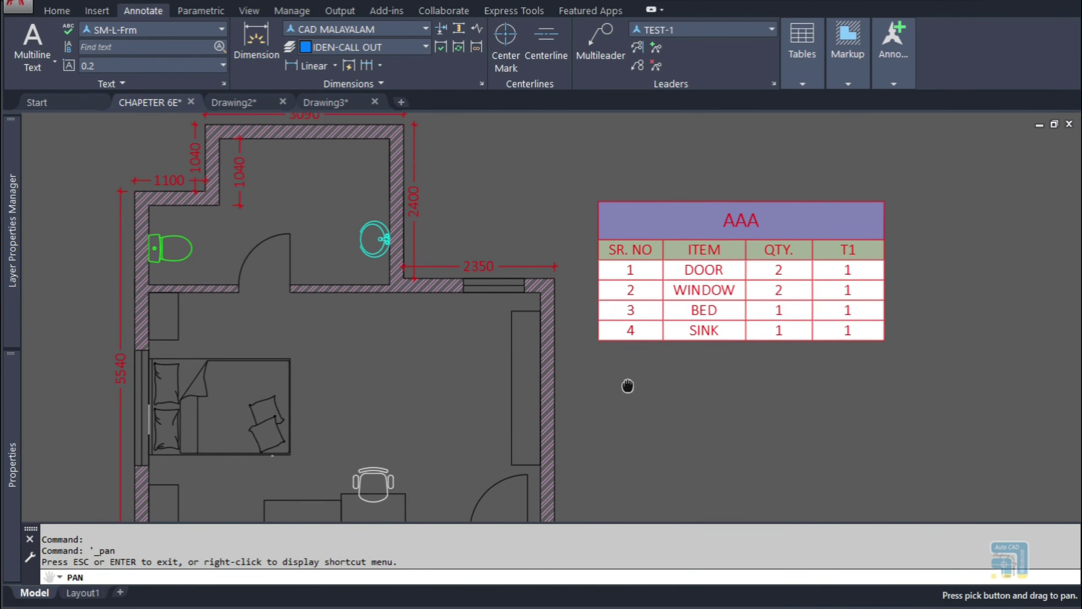
{"action": "left_click_drag", "start_coordinate": [764, 314], "coordinate": [773, 292]}
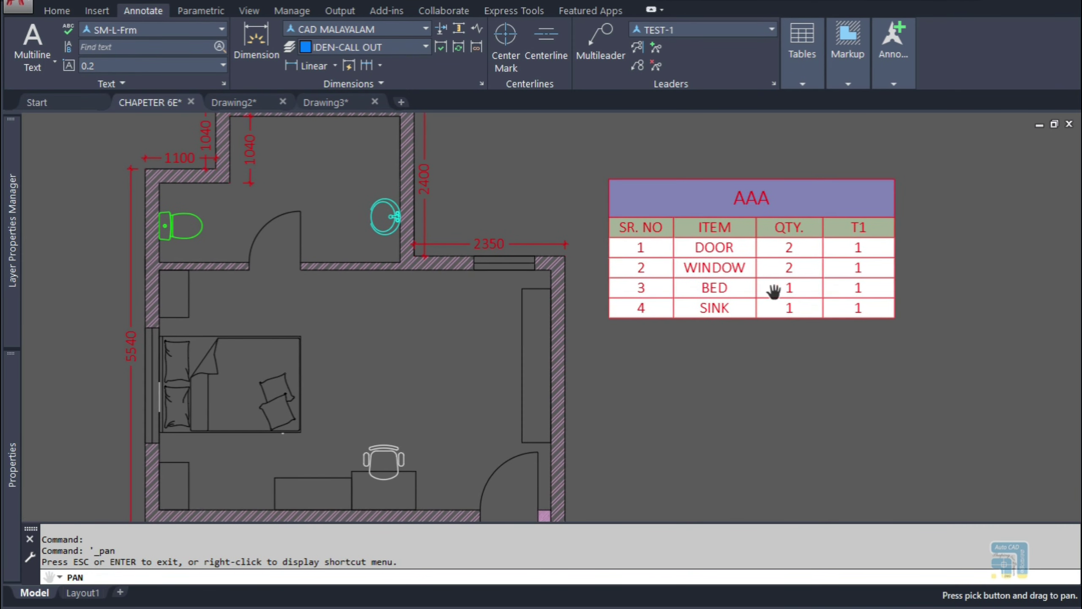
{"action": "middle_click_drag", "start_coordinate": [763, 273], "coordinate": [750, 294]}
{"action": "left_click", "coordinate": [667, 324]}
{"action": "key", "text": "Escape"}
{"action": "left_click", "coordinate": [653, 328]}
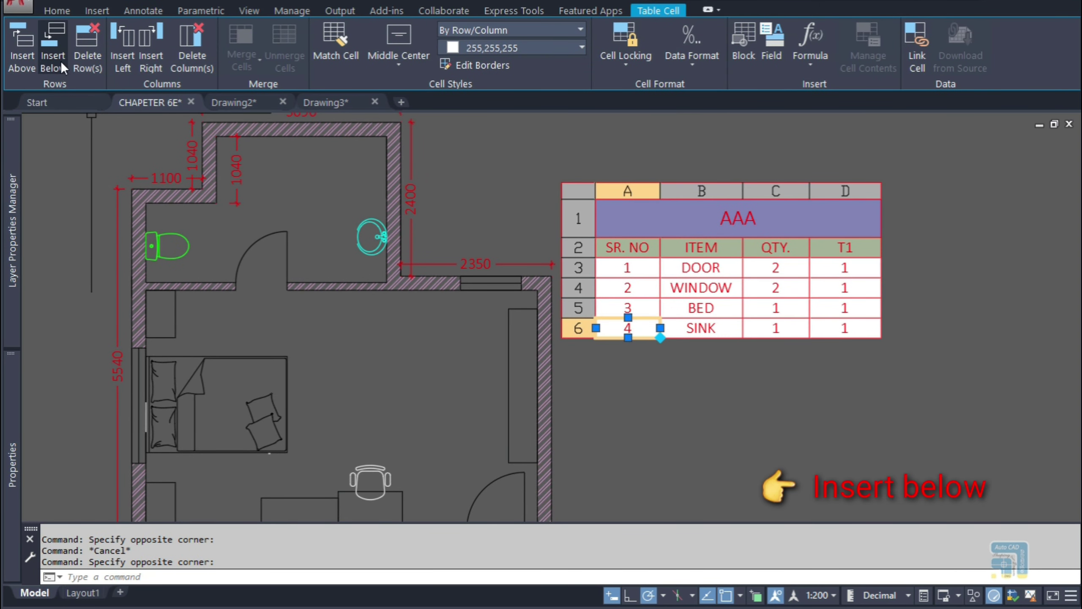
{"action": "left_click", "coordinate": [49, 57]}
{"action": "left_click", "coordinate": [50, 57]}
{"action": "left_click", "coordinate": [50, 57]}
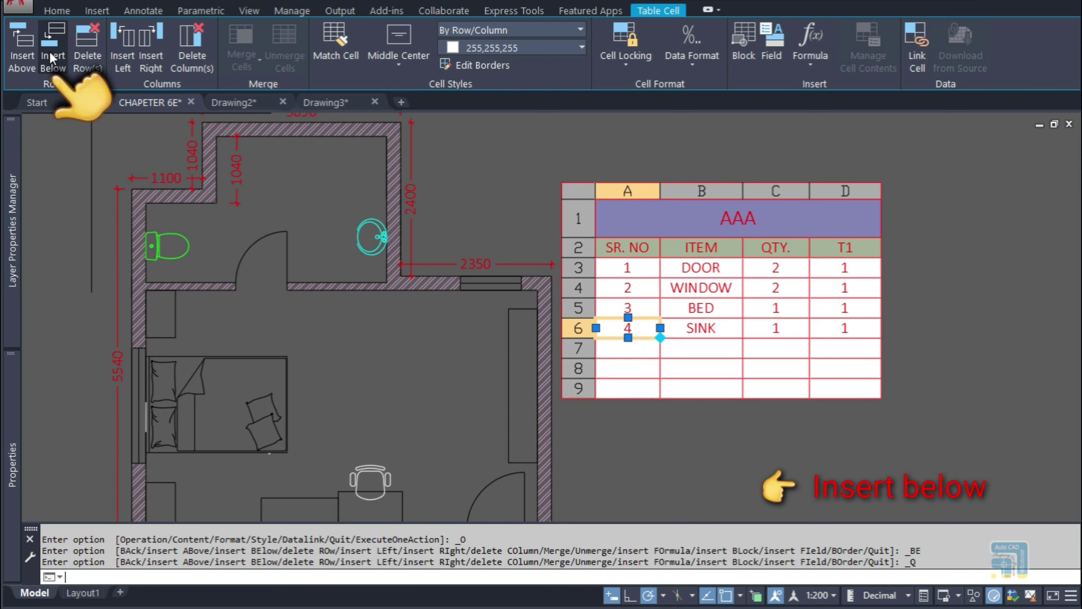
{"action": "left_click", "coordinate": [50, 58]}
{"action": "left_click", "coordinate": [50, 58]}
{"action": "key", "text": "Escape"}
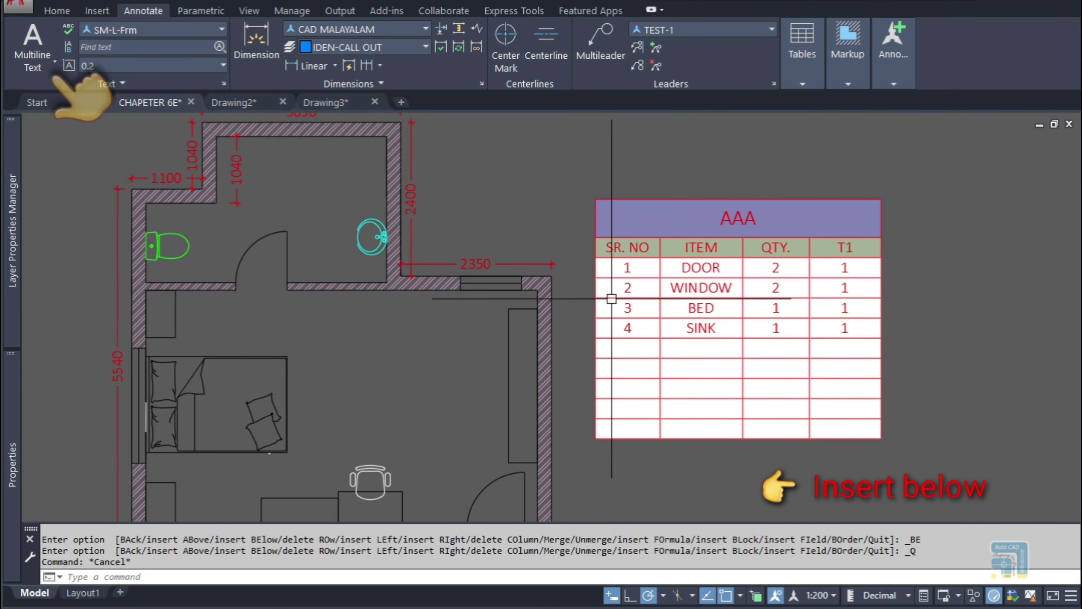
- Insert a row above the BED row and label the two window rows WINDOW-1 and WINDOW-2
{"action": "left_click", "coordinate": [625, 307]}
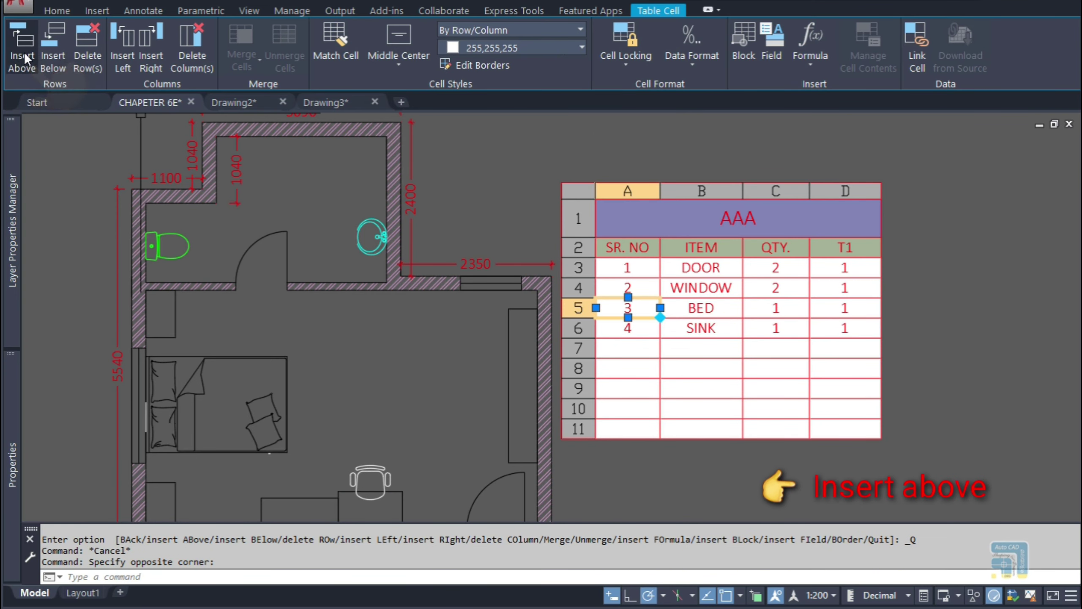
{"action": "left_click", "coordinate": [21, 56]}
{"action": "key", "text": "Escape"}
{"action": "left_click", "coordinate": [627, 308]}
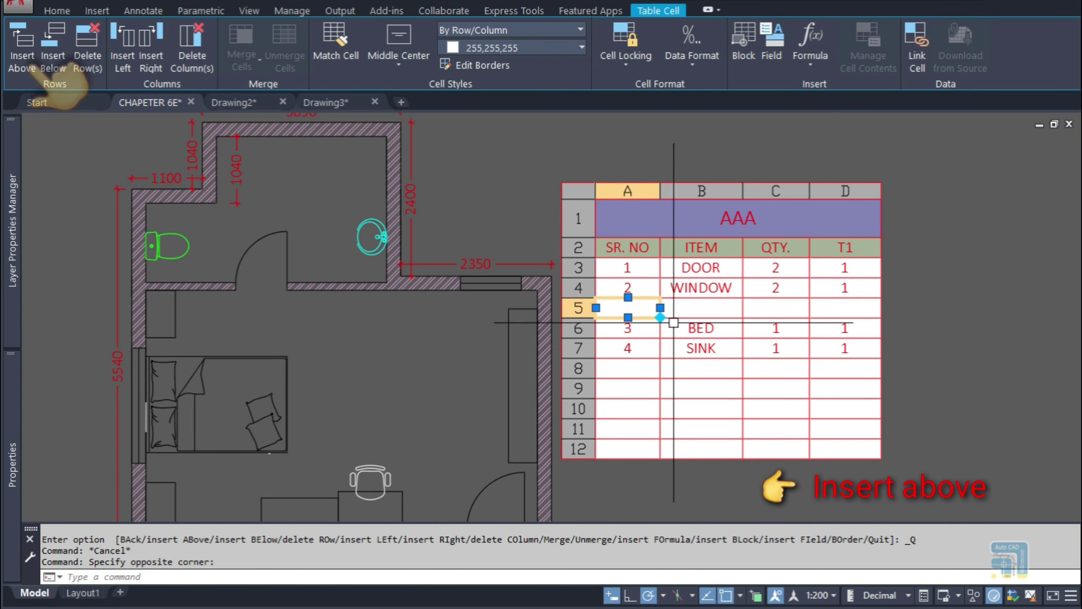
{"action": "left_click", "coordinate": [735, 309]}
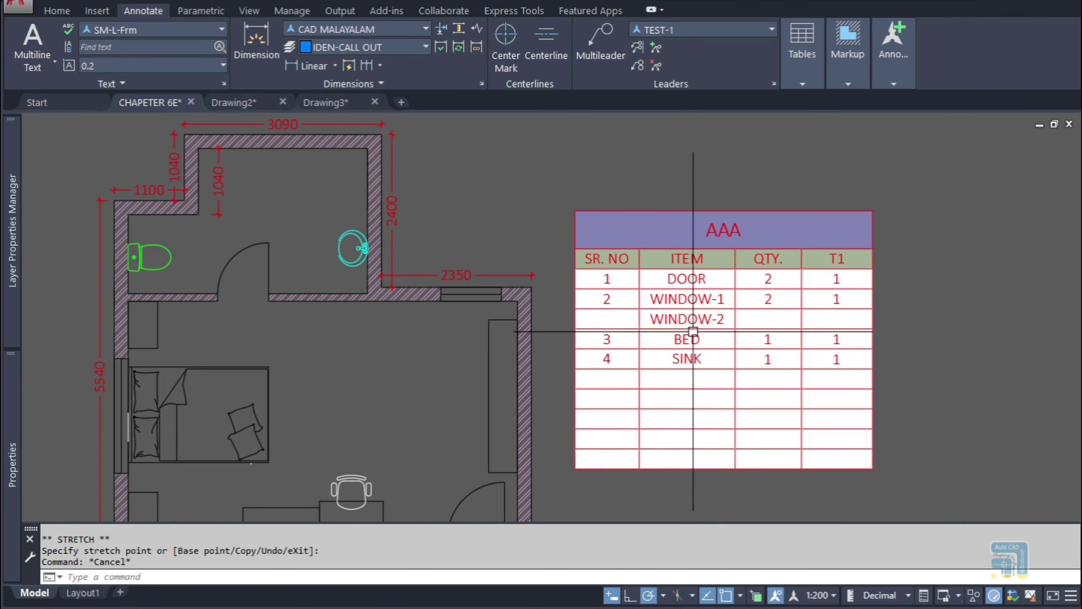
- Auto-fill the serial numbers from cells A3:A4 down column A to row 12, ending at 10
{"action": "left_click", "coordinate": [610, 301]}
{"action": "key", "text": "Escape"}
{"action": "left_click_drag", "start_coordinate": [614, 277], "coordinate": [634, 308]}
{"action": "left_click", "coordinate": [642, 308]}
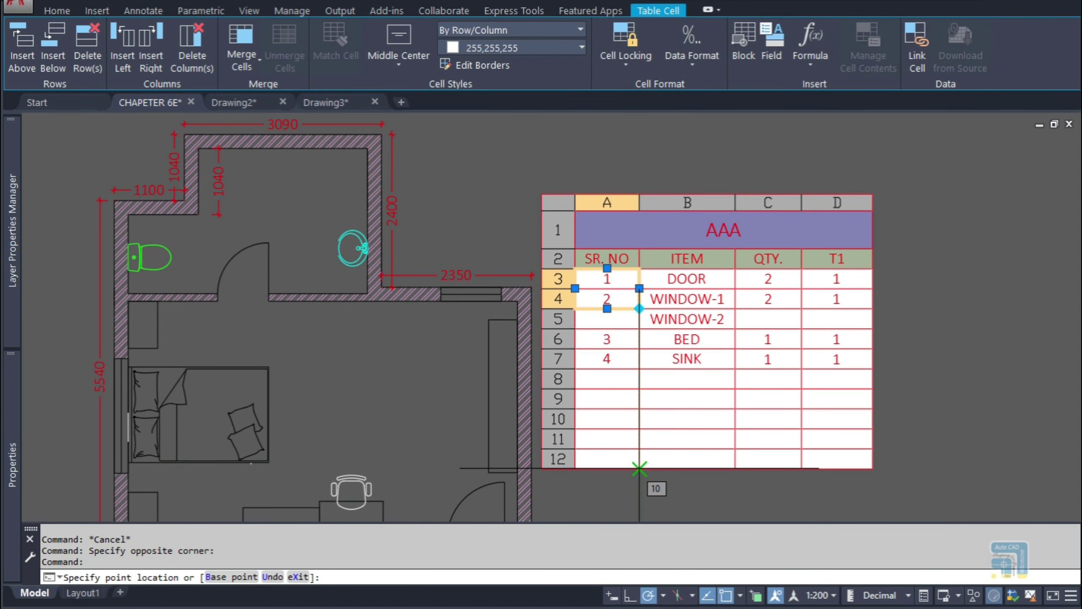
{"action": "left_click", "coordinate": [638, 465]}
{"action": "key", "text": "Escape"}
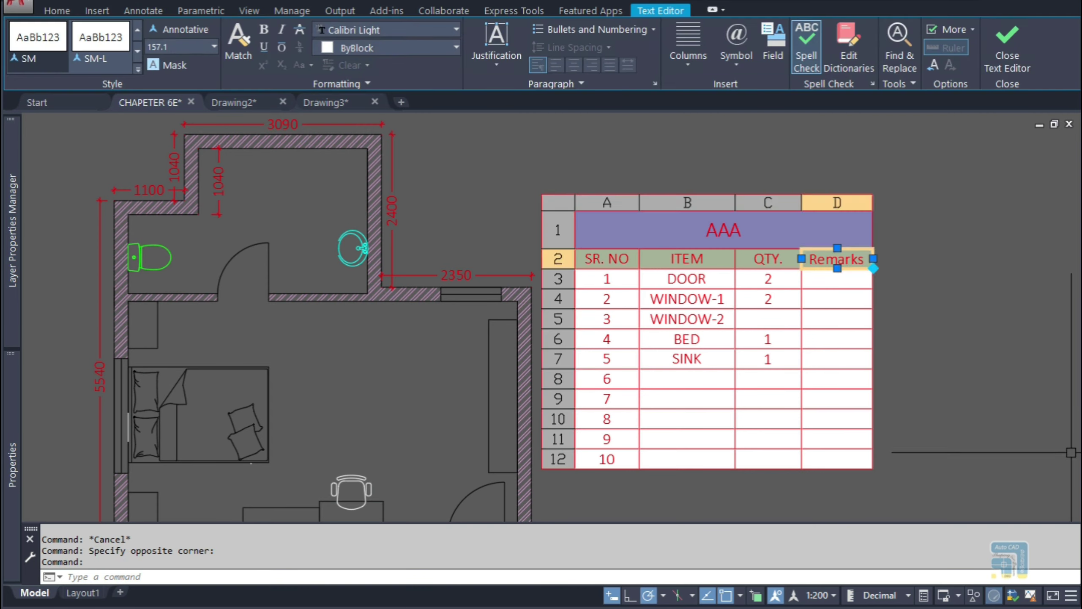
- Insert two empty columns before the Remarks column and one empty column after it
{"action": "key", "text": "Escape"}
{"action": "left_click", "coordinate": [806, 258]}
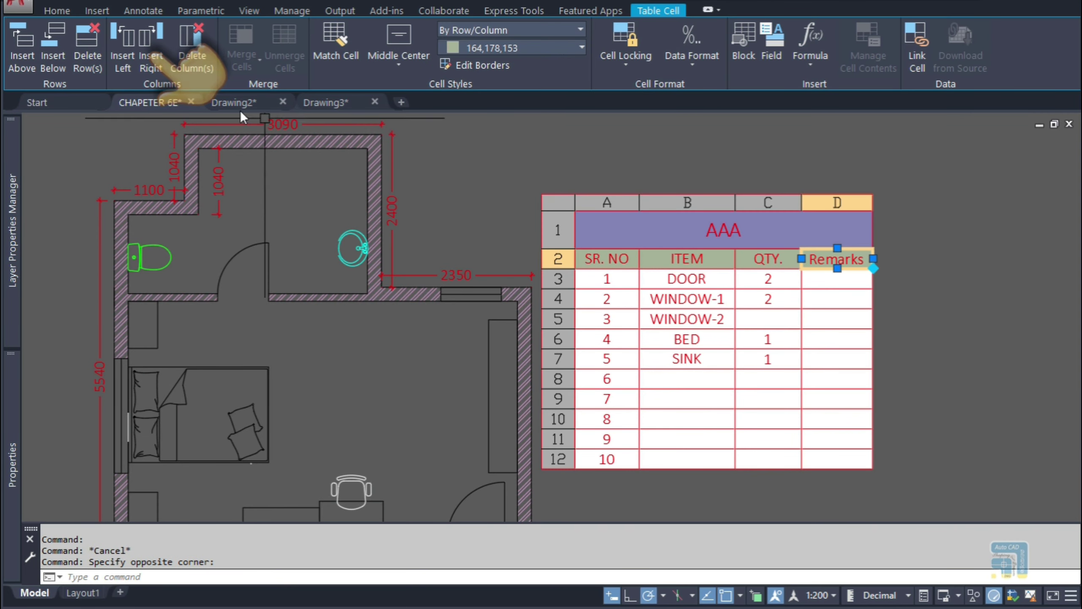
{"action": "left_click", "coordinate": [131, 49]}
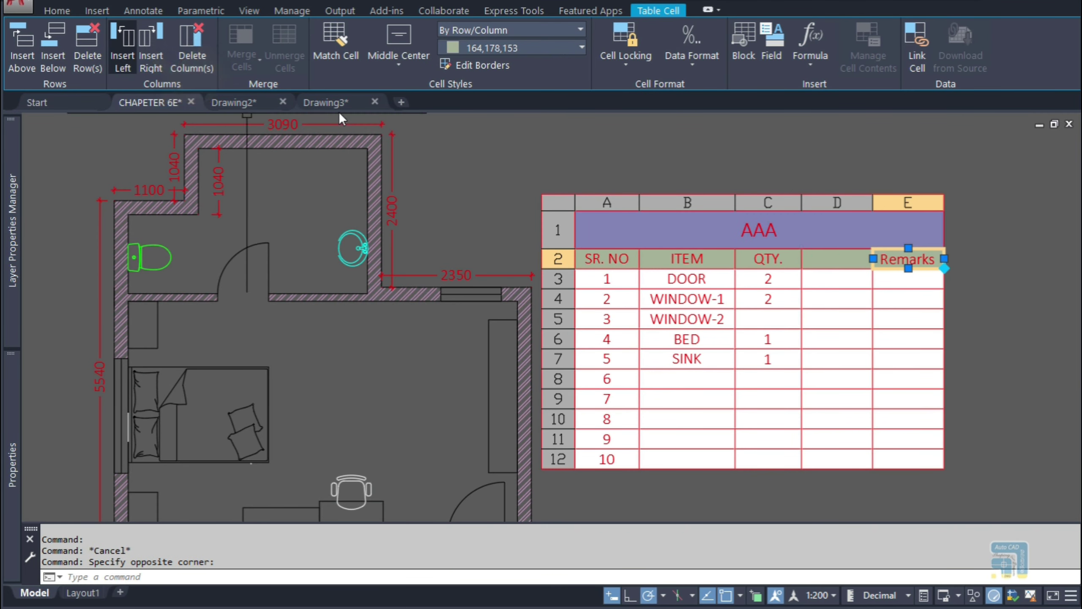
{"action": "left_click", "coordinate": [152, 53]}
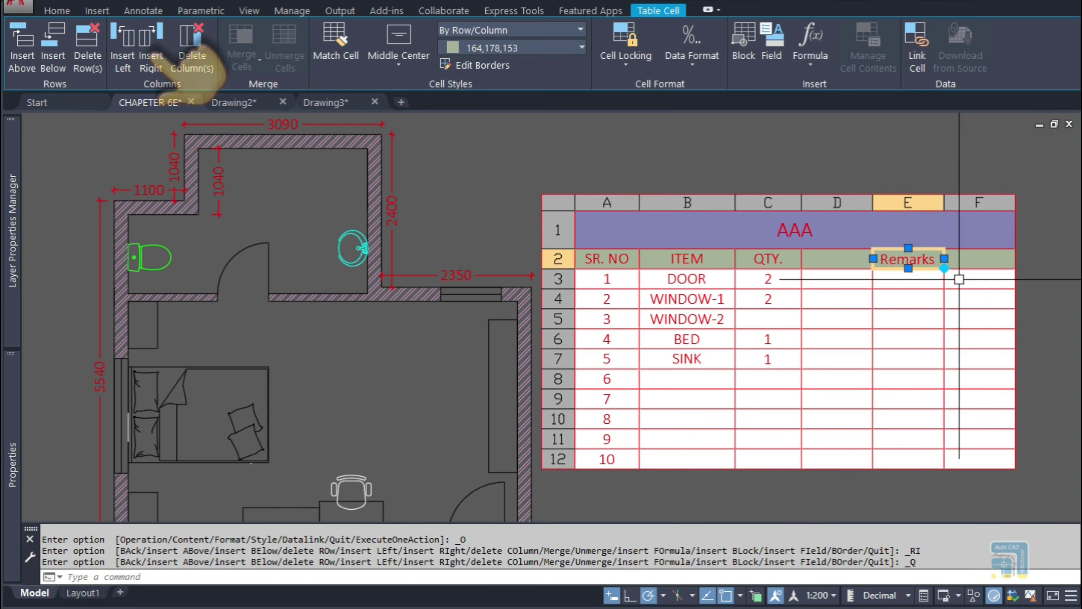
{"action": "left_click", "coordinate": [121, 60]}
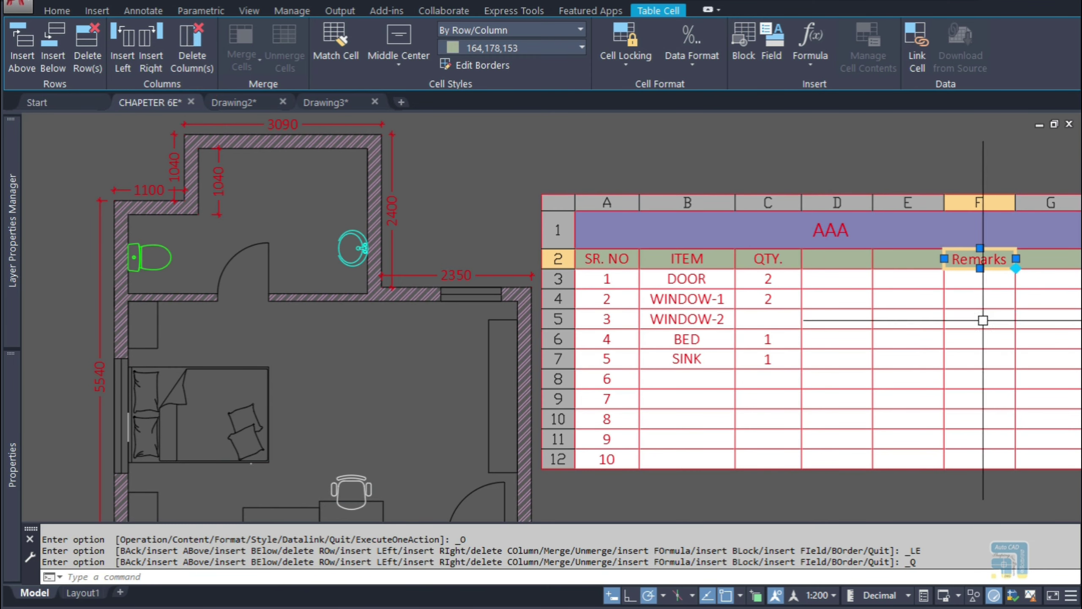
- Delete the empty column E directly before the Remarks column
{"action": "scroll", "coordinate": [979, 315], "scroll_direction": "down", "scroll_amount": 3}
{"action": "key", "text": "Escape"}
{"action": "scroll", "coordinate": [640, 197], "scroll_direction": "up", "scroll_amount": 3}
{"action": "left_click", "coordinate": [640, 197]}
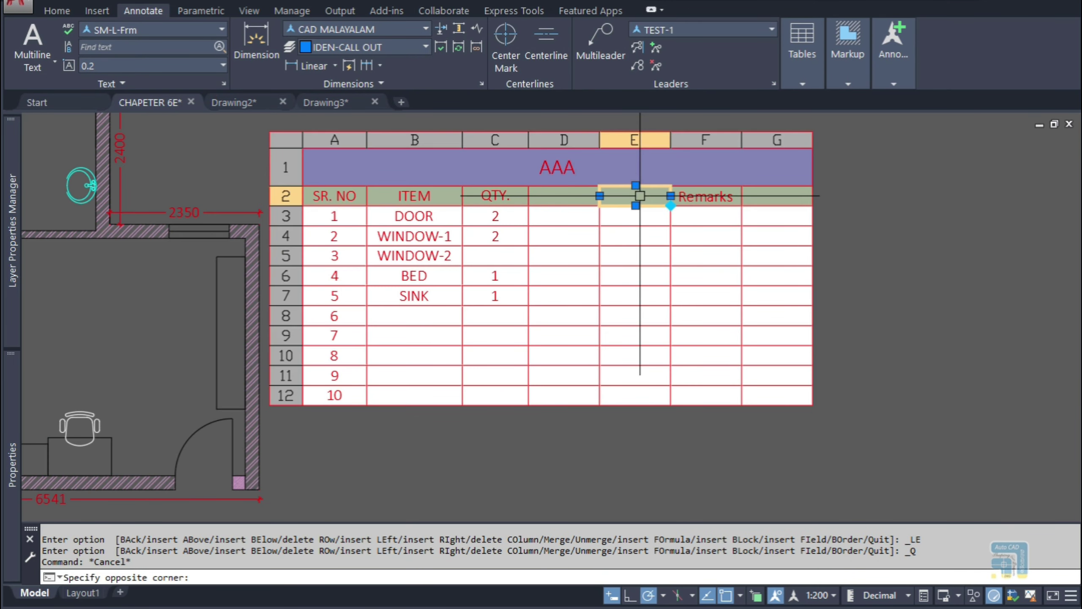
{"action": "left_click", "coordinate": [201, 44]}
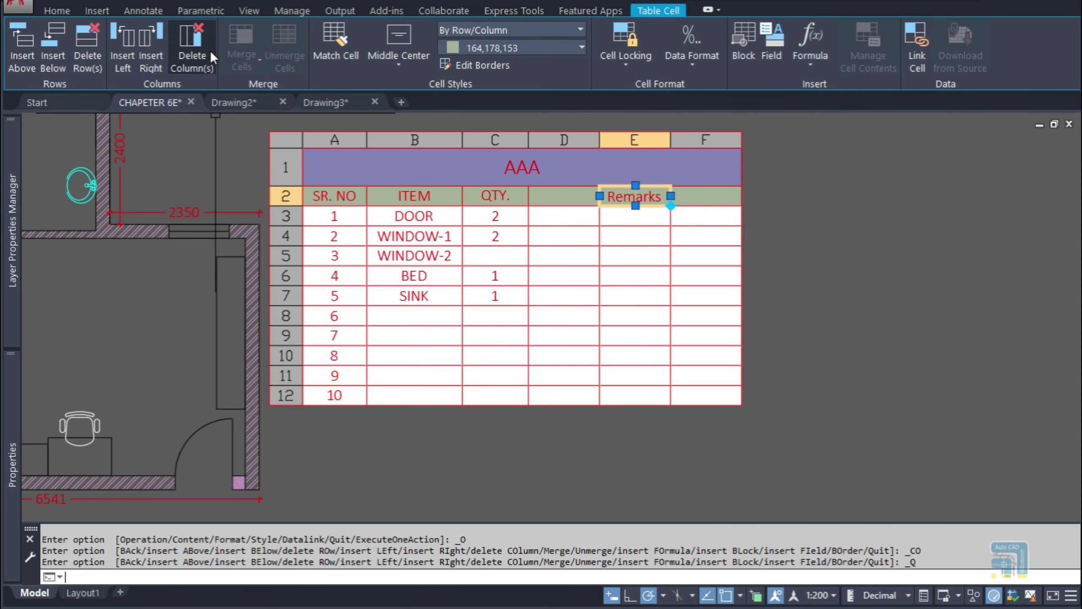
- Enter SIZES as the header of the empty column between QTY. and Remarks
{"action": "double_click", "coordinate": [564, 196]}
{"action": "type", "text": "SI"}
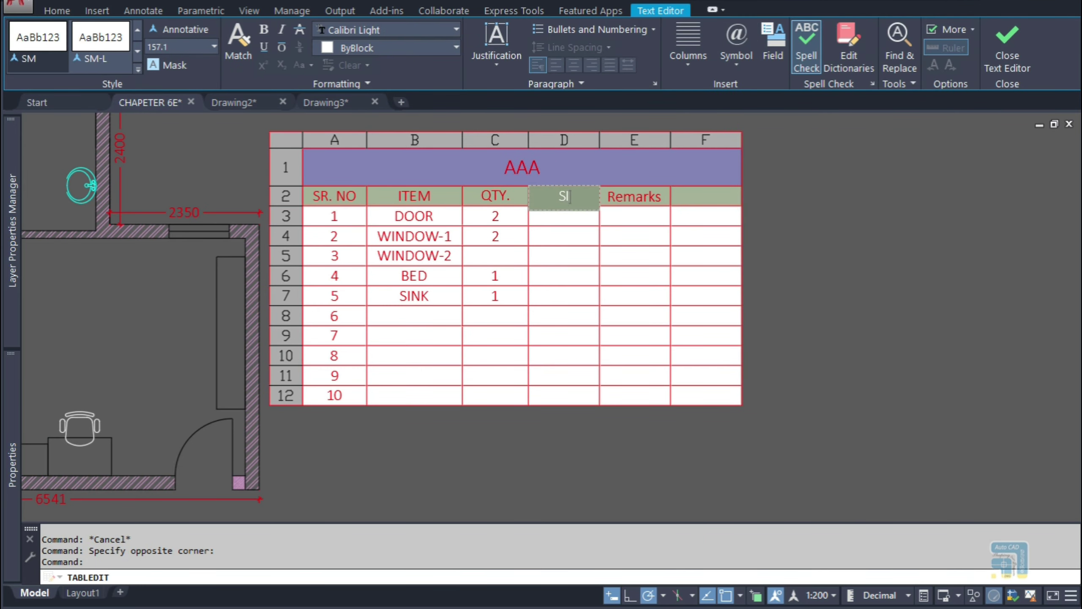
{"action": "left_click", "coordinate": [792, 310]}
{"action": "middle_click_drag", "start_coordinate": [549, 221], "coordinate": [684, 263]}
{"action": "key", "text": "Escape"}
{"action": "key", "text": "Escape"}
- Enter the sizes 900 for DOOR, 1500 for WINDOW-1 and 800 for WINDOW-2
{"action": "double_click", "coordinate": [681, 258]}
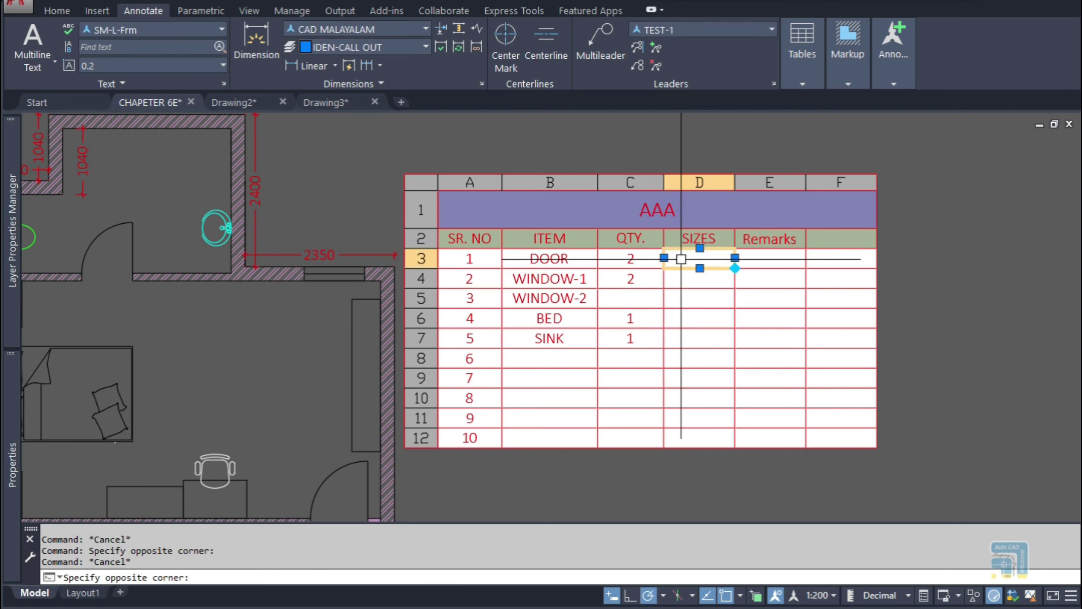
{"action": "type", "text": "900"}
{"action": "key", "text": "Return"}
{"action": "type", "text": "1500"}
{"action": "key", "text": "Return"}
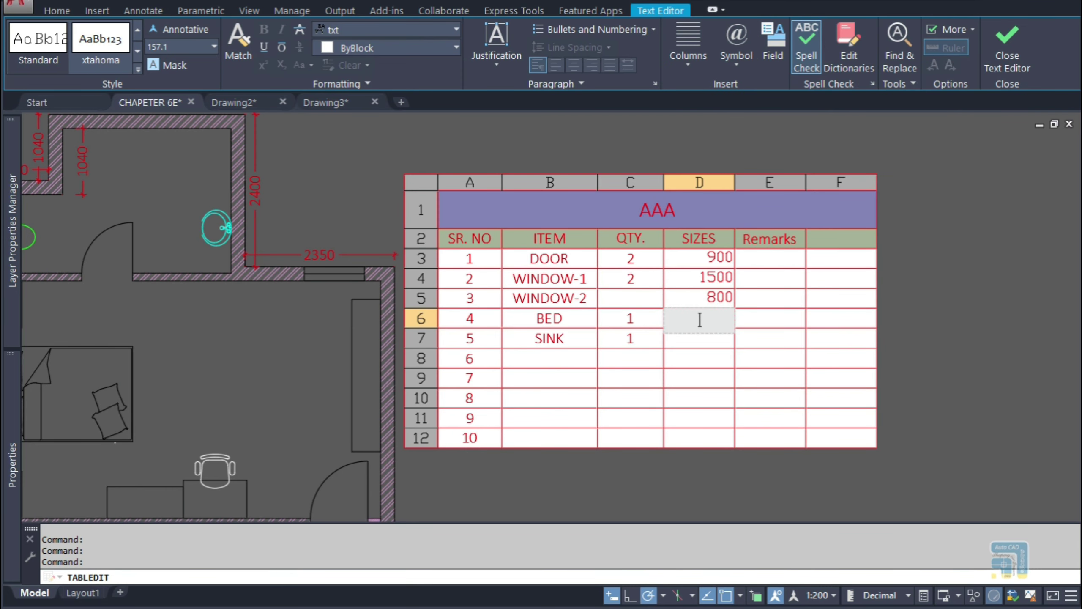
{"action": "left_click", "coordinate": [769, 355]}
{"action": "left_click", "coordinate": [700, 319]}
{"action": "key", "text": "Delete"}
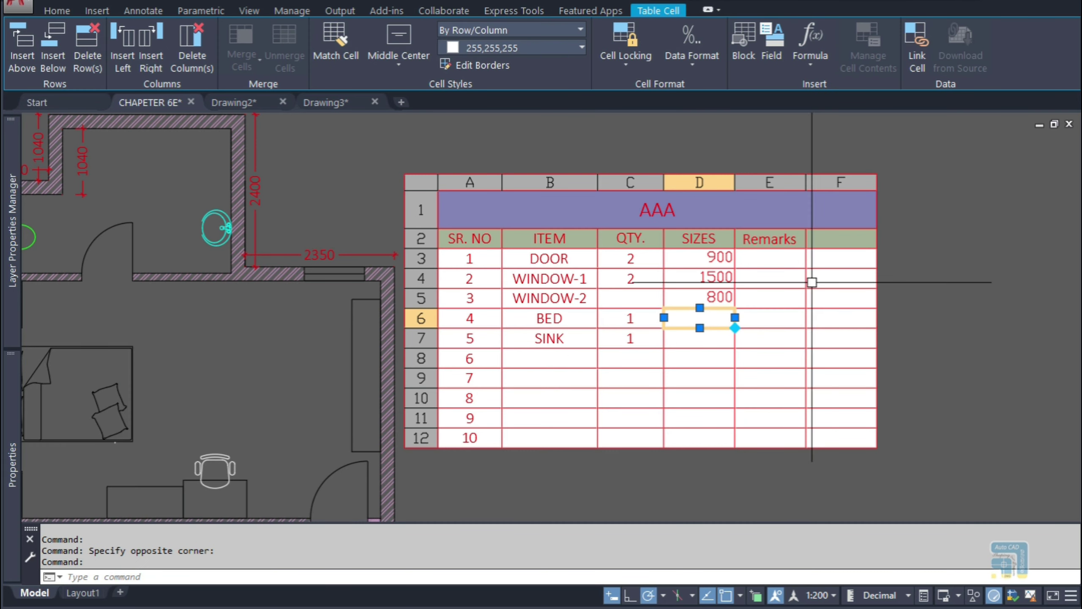
{"action": "key", "text": "Escape"}
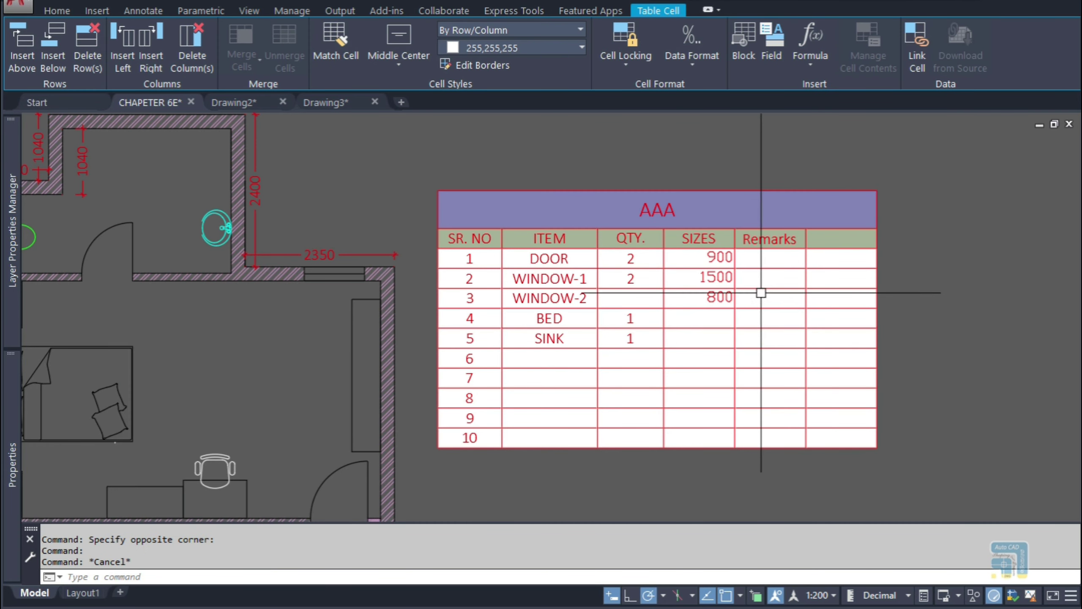
- Enter TO BE CONFIRM as the WINDOW-1 remark and widen the Remarks column so the text fits on one line
{"action": "double_click", "coordinate": [785, 280]}
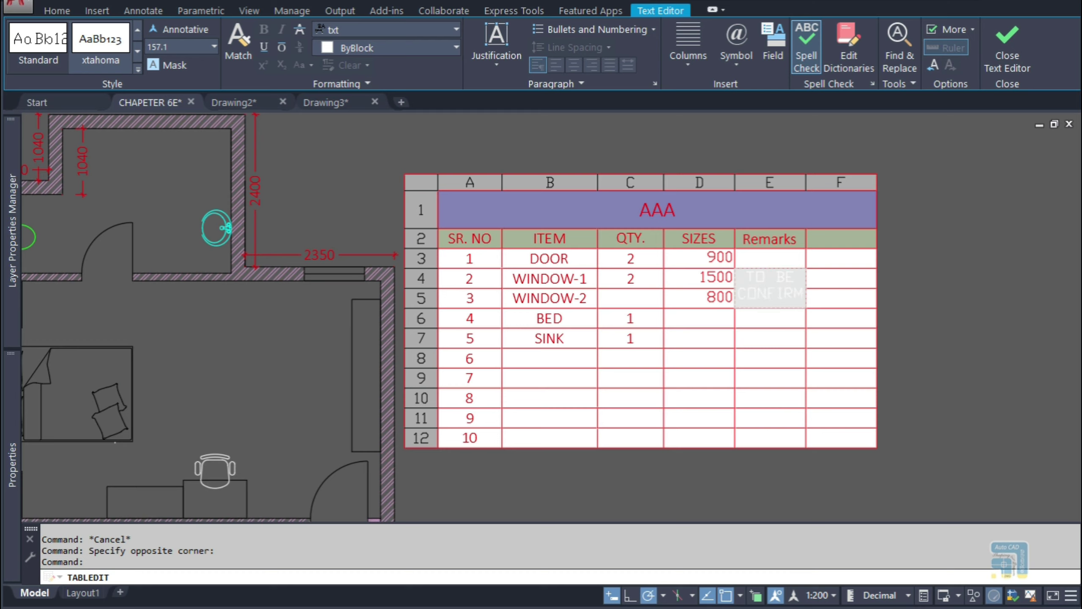
{"action": "left_click", "coordinate": [1051, 441]}
{"action": "left_click", "coordinate": [767, 285]}
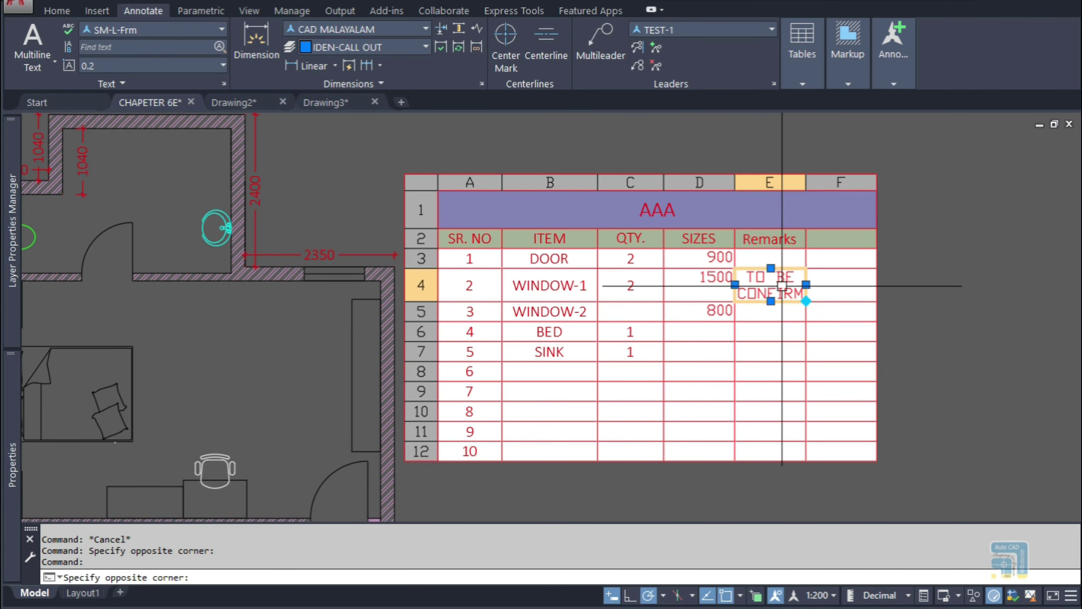
{"action": "left_click", "coordinate": [806, 285]}
{"action": "left_click", "coordinate": [896, 285]}
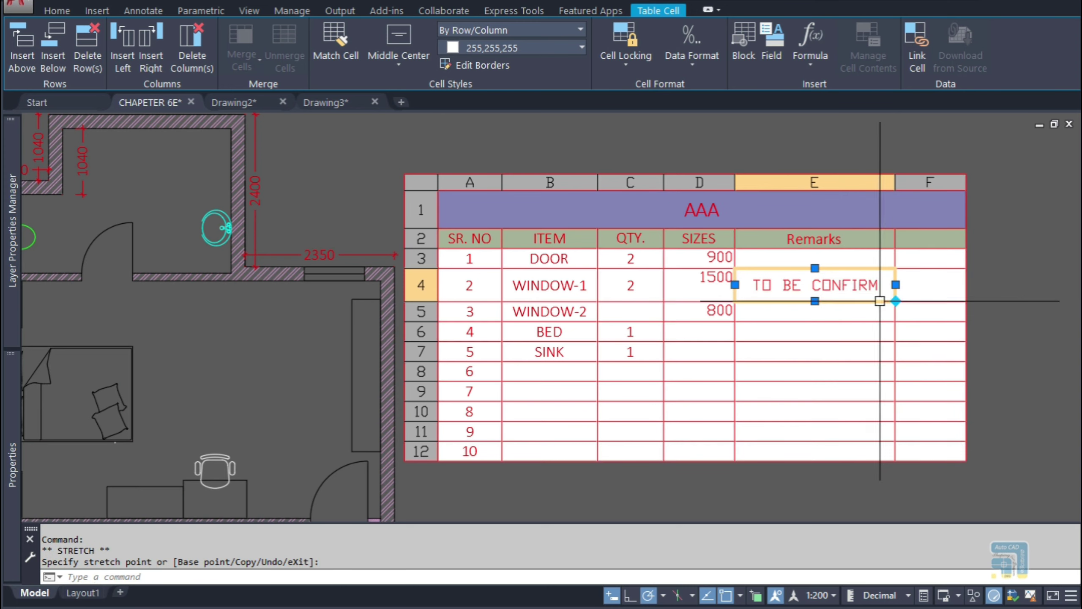
{"action": "key", "text": "Escape"}
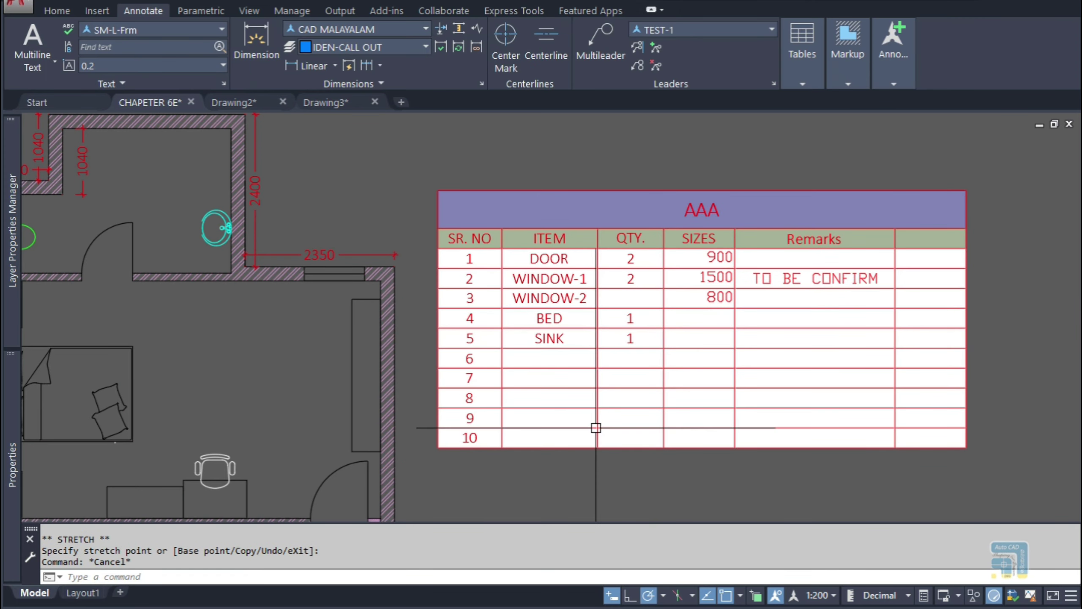
- Auto-fill the contents of cells B3:E7 down to row 12 of the table
{"action": "left_click_drag", "start_coordinate": [549, 258], "coordinate": [834, 339]}
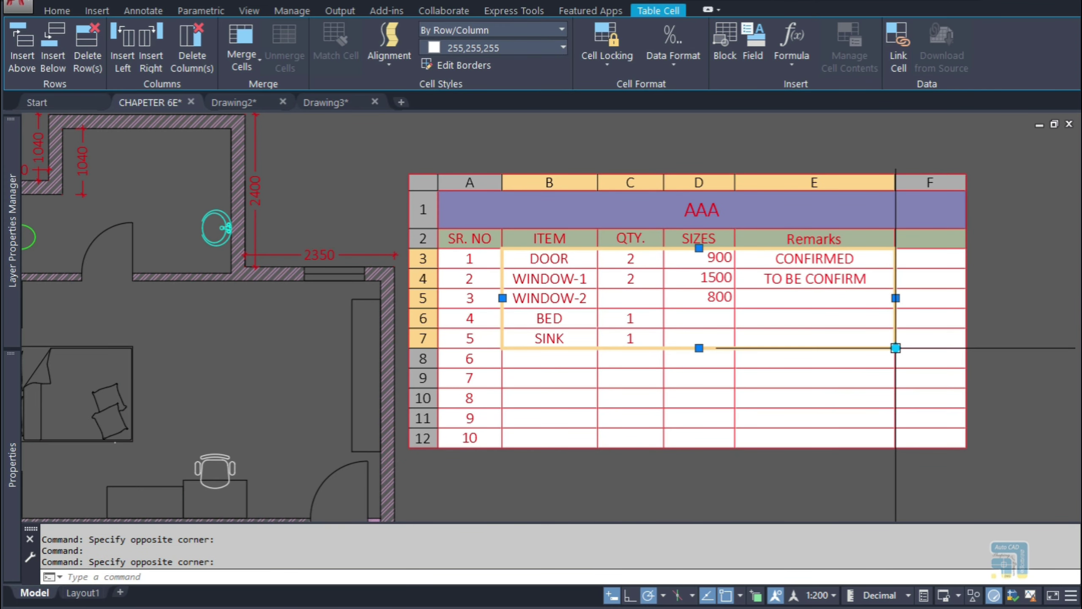
{"action": "left_click", "coordinate": [896, 348]}
{"action": "left_click", "coordinate": [894, 449]}
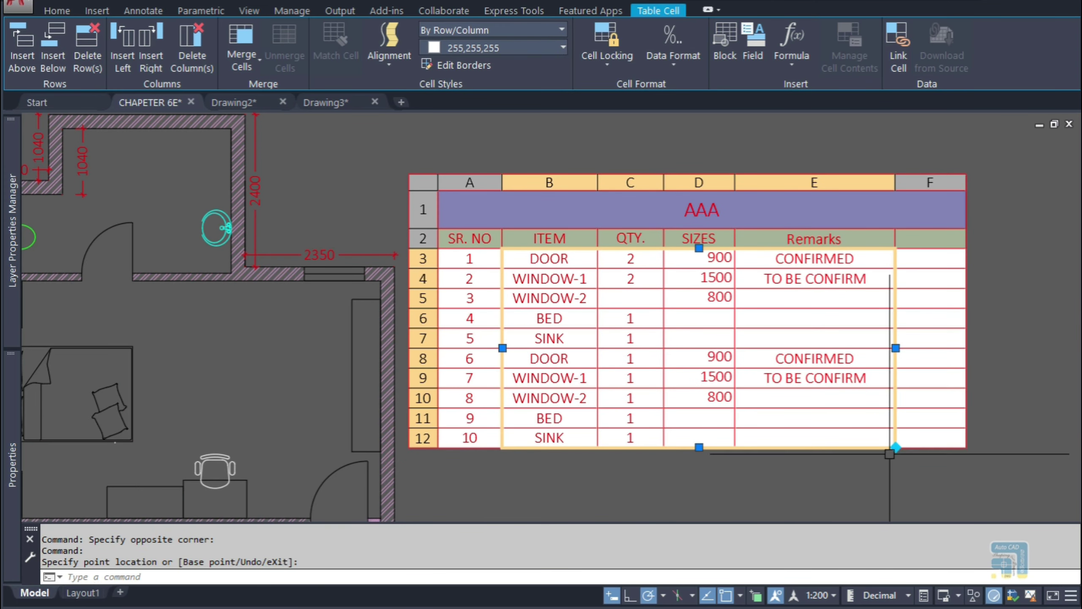
{"action": "key", "text": "Escape"}
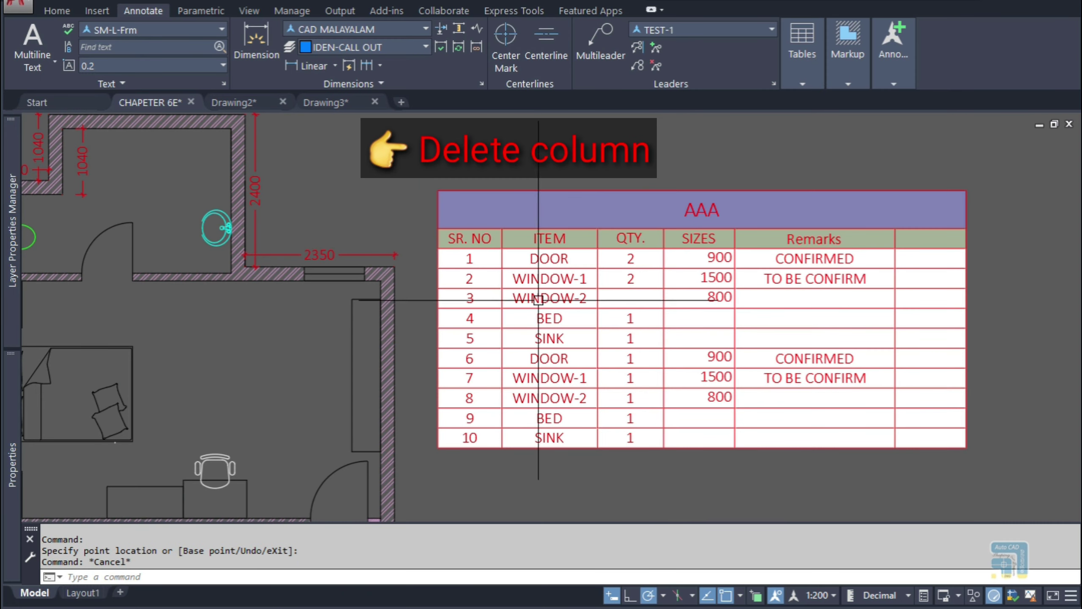
- Delete the empty column F after the Remarks column
{"action": "middle_click_drag", "start_coordinate": [819, 293], "coordinate": [704, 299]}
{"action": "scroll", "coordinate": [699, 297], "scroll_direction": "down", "scroll_amount": 2}
{"action": "scroll", "coordinate": [753, 278], "scroll_direction": "up", "scroll_amount": 2}
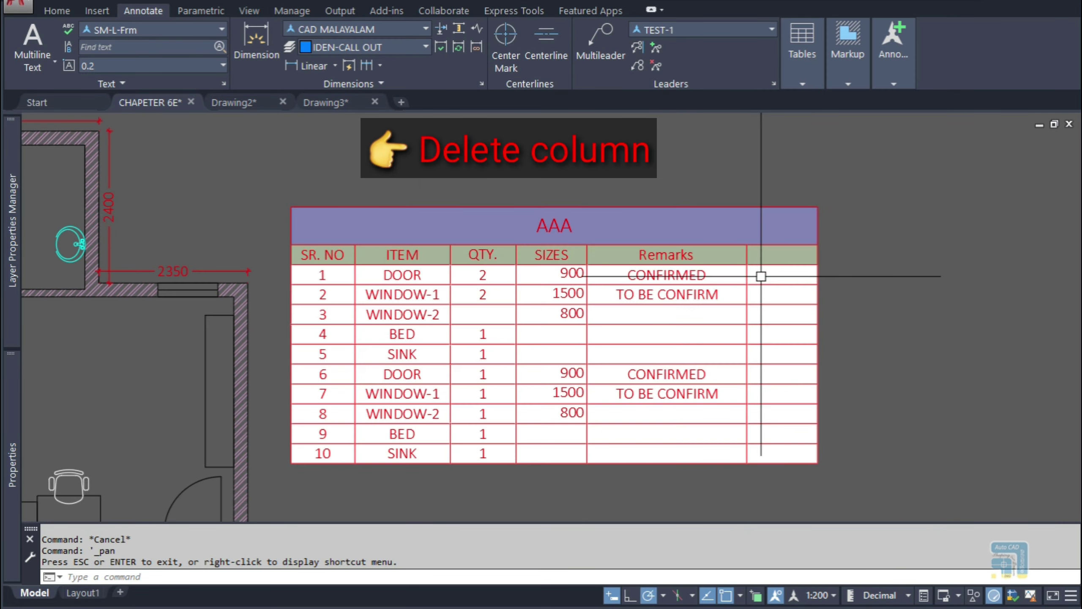
{"action": "left_click", "coordinate": [761, 276]}
{"action": "left_click", "coordinate": [198, 43]}
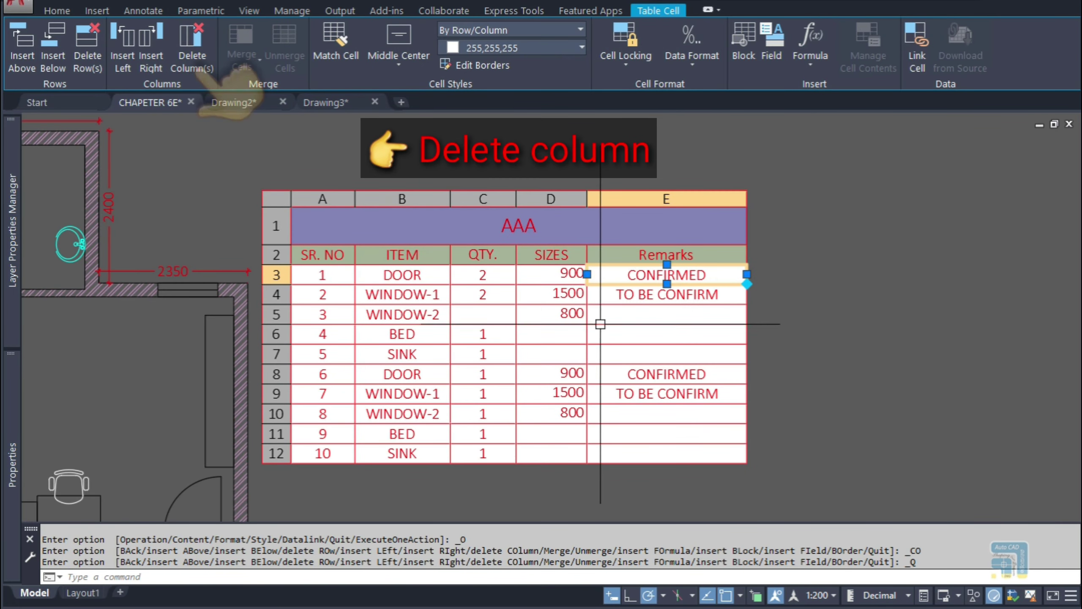
{"action": "key", "text": "Escape"}
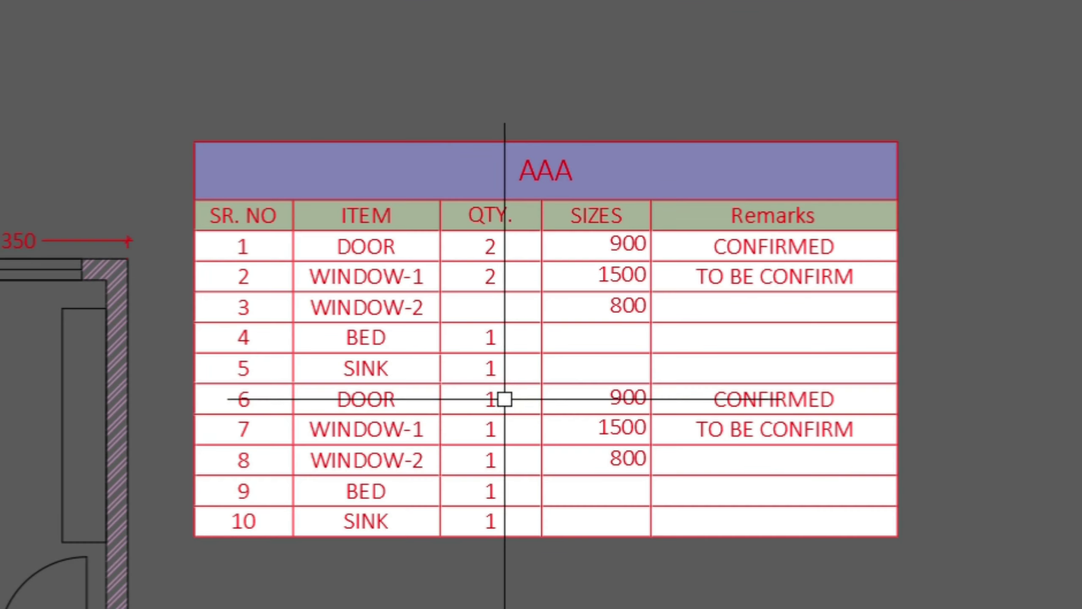
- Stretch the whole table uniformly from its lower-right corner to make the rows taller
{"action": "left_click", "coordinate": [490, 373]}
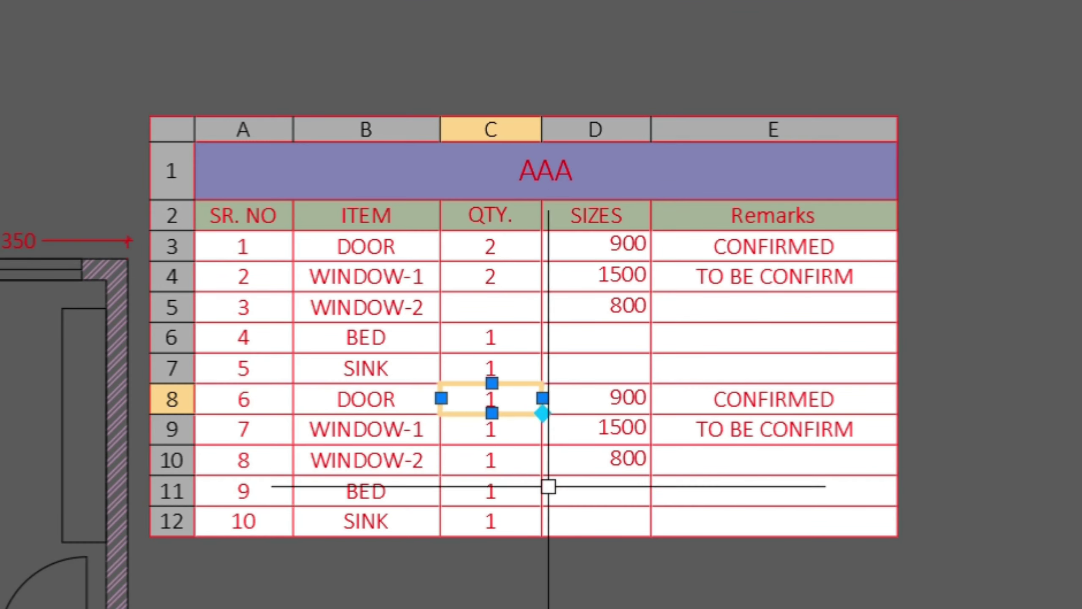
{"action": "key", "text": "Escape"}
{"action": "left_click", "coordinate": [899, 326]}
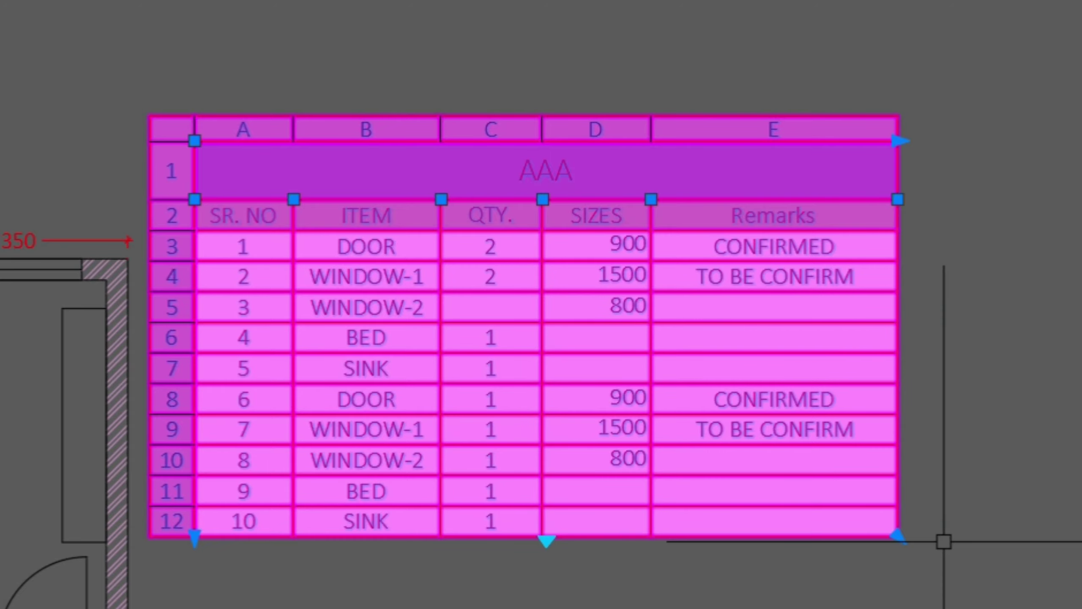
{"action": "left_click", "coordinate": [897, 536]}
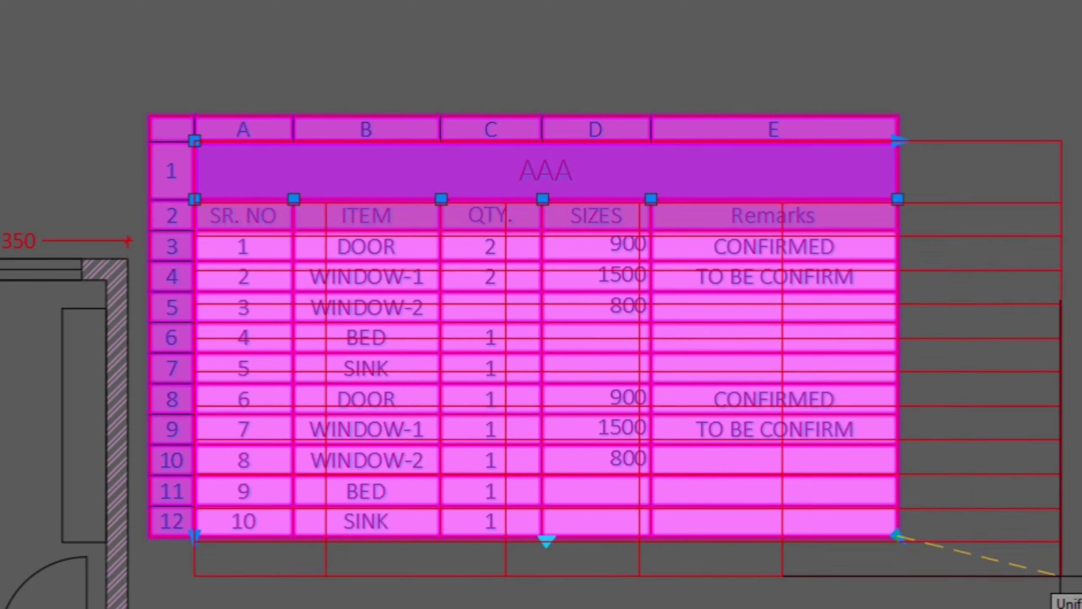
{"action": "scroll", "coordinate": [887, 317], "scroll_direction": "down", "scroll_amount": 2}
{"action": "left_click", "coordinate": [943, 561]}
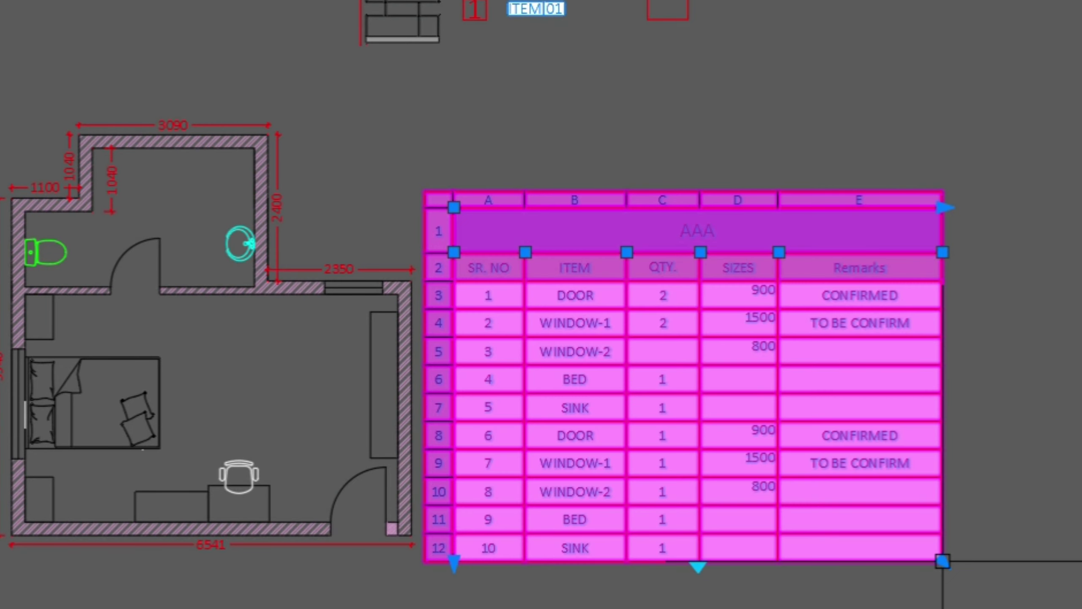
- Stretch the table from its lower-right corner to widen all columns, first with flatter rows and finally with taller rows
{"action": "left_click", "coordinate": [943, 561]}
{"action": "left_click", "coordinate": [1005, 447]}
{"action": "key", "text": "Escape"}
{"action": "left_click", "coordinate": [973, 430]}
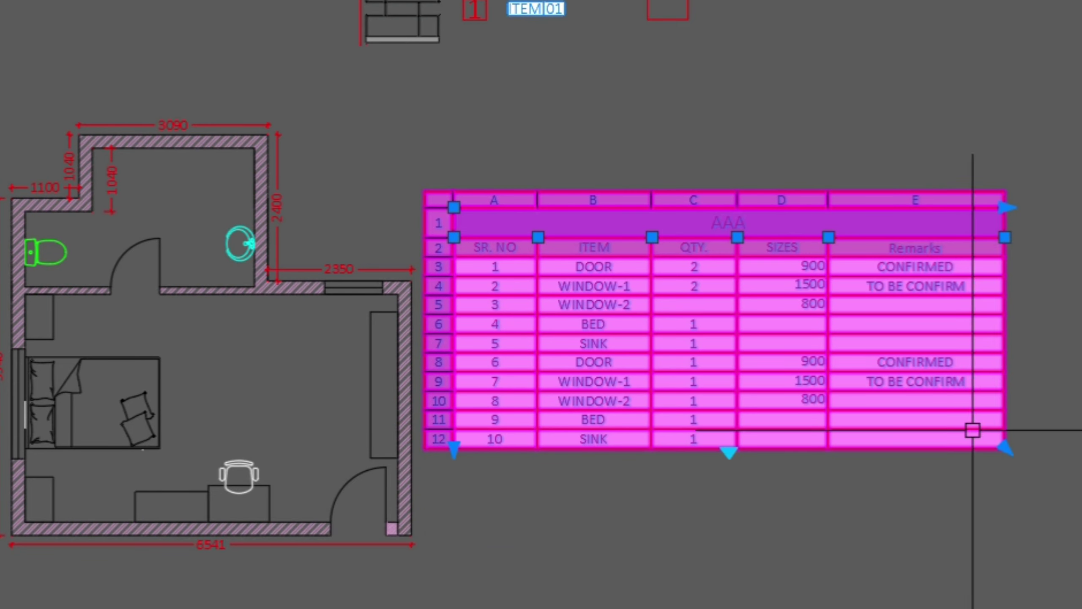
{"action": "left_click", "coordinate": [1006, 447]}
{"action": "left_click", "coordinate": [992, 573]}
{"action": "key", "text": "Escape"}
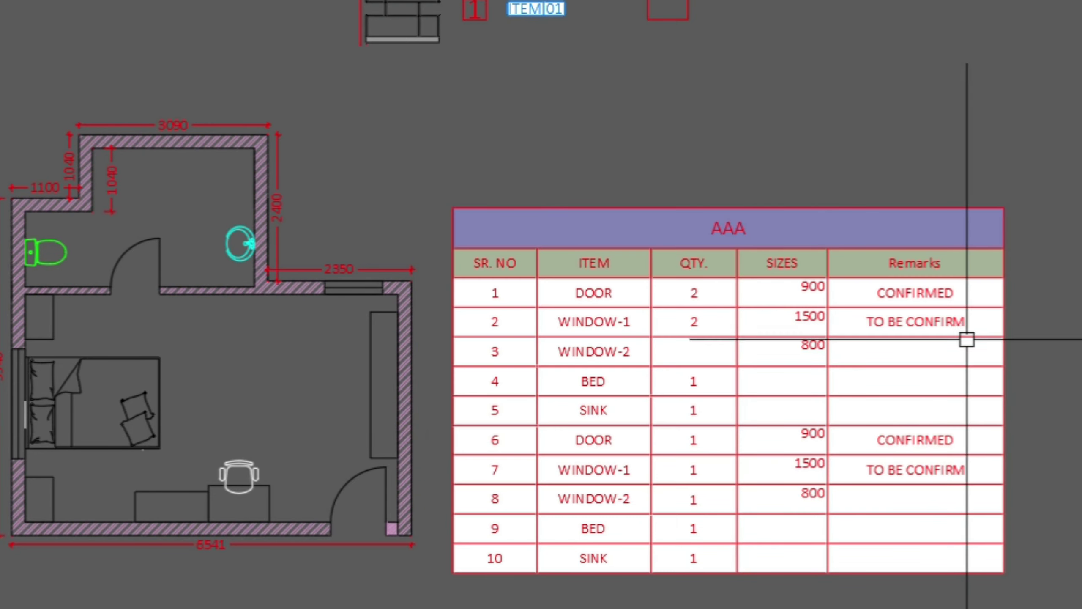
- Narrow the Remarks column from its outer edge and widen the SIZES column by shifting the border between them
{"action": "left_click", "coordinate": [1081, 353]}
{"action": "left_click", "coordinate": [1014, 372]}
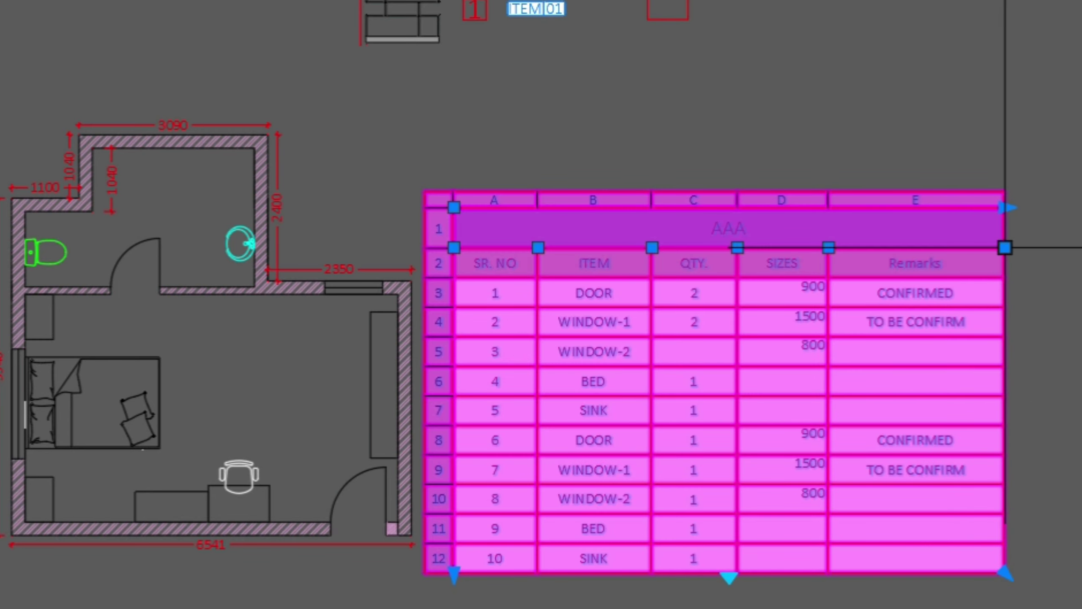
{"action": "left_click", "coordinate": [1005, 247]}
{"action": "left_click", "coordinate": [966, 247]}
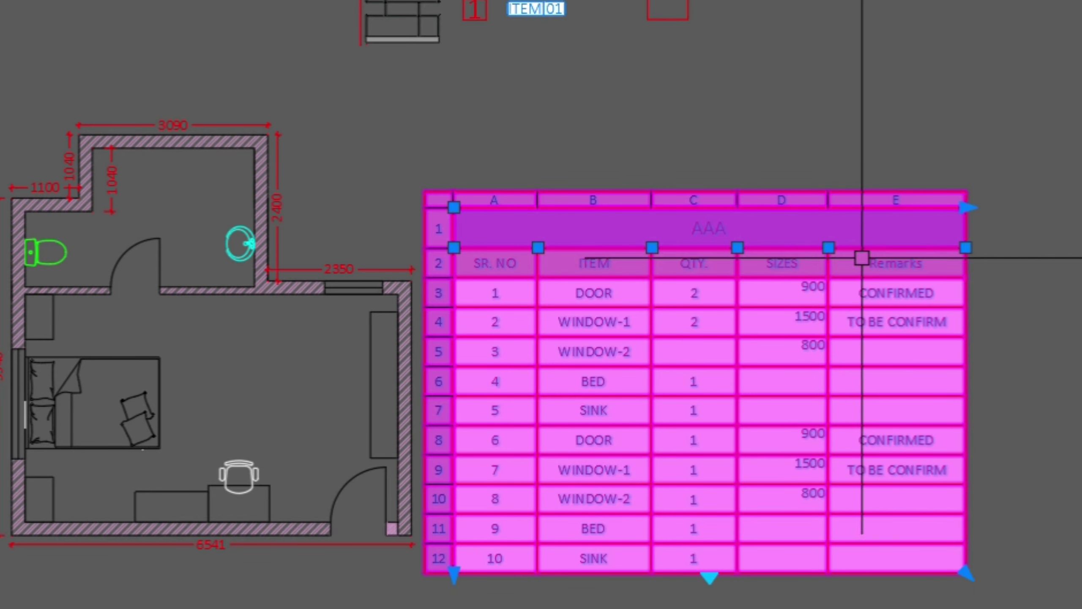
{"action": "left_click", "coordinate": [829, 248]}
{"action": "left_click", "coordinate": [862, 247]}
{"action": "scroll", "coordinate": [713, 385], "scroll_direction": "up", "scroll_amount": 2}
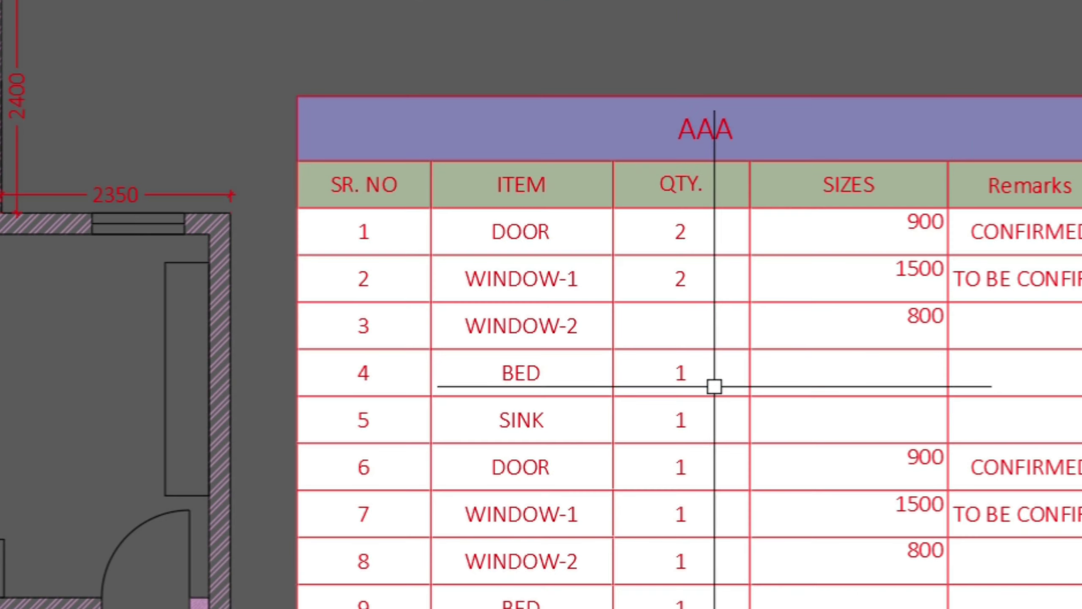
{"action": "middle_click_drag", "start_coordinate": [754, 297], "coordinate": [753, 205]}
{"action": "scroll", "coordinate": [612, 285], "scroll_direction": "down", "scroll_amount": 2}
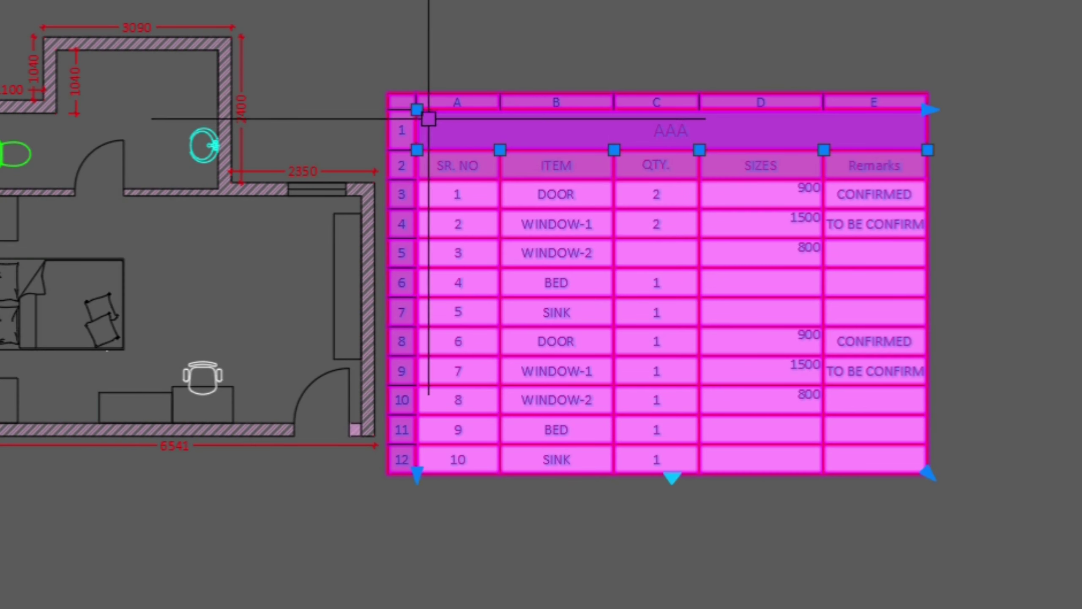
- Move the whole table a short distance straight up beside the floor plan
{"action": "left_click", "coordinate": [418, 110]}
{"action": "left_click", "coordinate": [417, 64]}
{"action": "left_click", "coordinate": [417, 105]}
{"action": "key", "text": "Escape"}
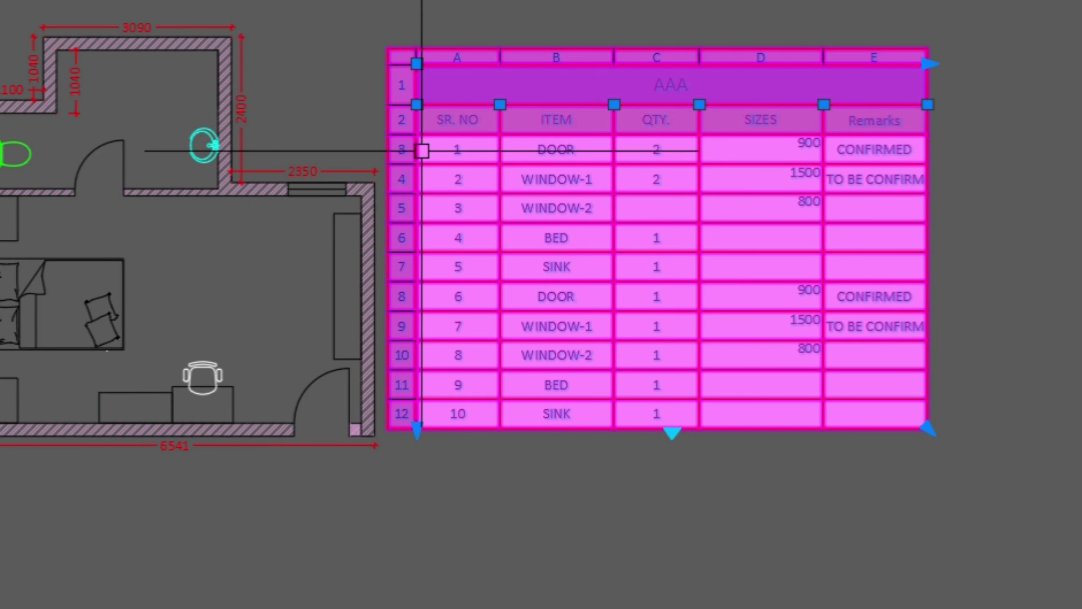
- Stretch the table's height uniformly well below the floor plan and reselect the whole table
{"action": "left_click", "coordinate": [417, 428]}
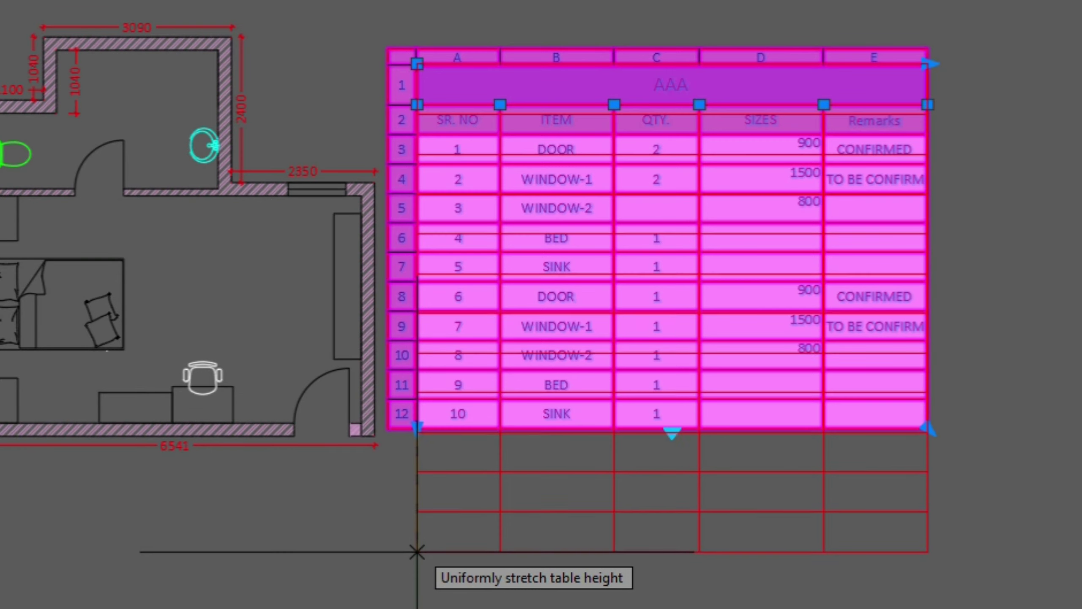
{"action": "scroll", "coordinate": [458, 443], "scroll_direction": "down", "scroll_amount": 2}
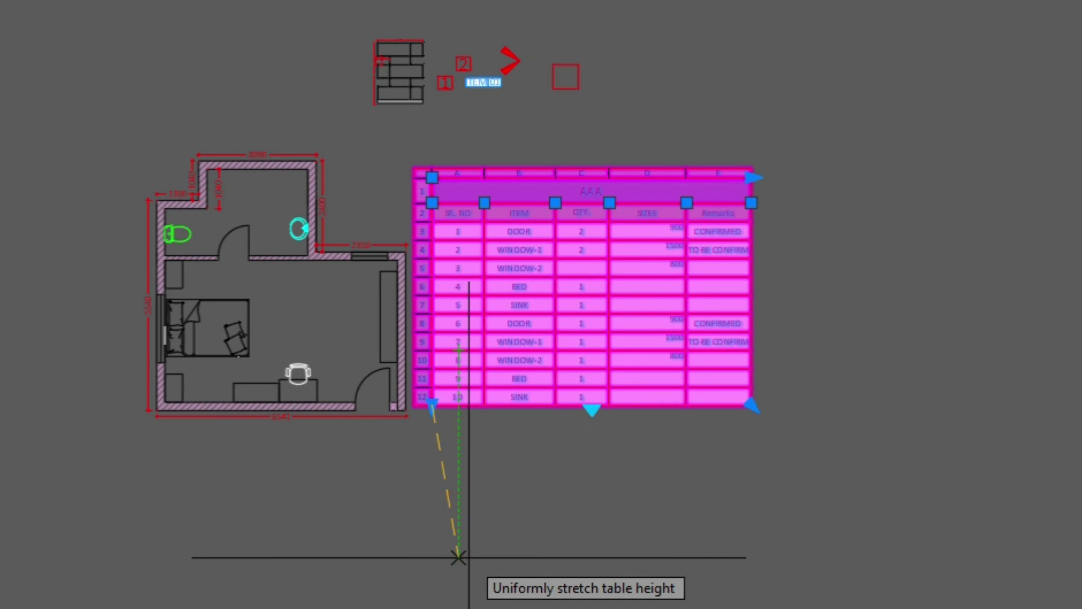
{"action": "left_click", "coordinate": [459, 556]}
{"action": "left_click", "coordinate": [848, 458]}
{"action": "left_click", "coordinate": [752, 509]}
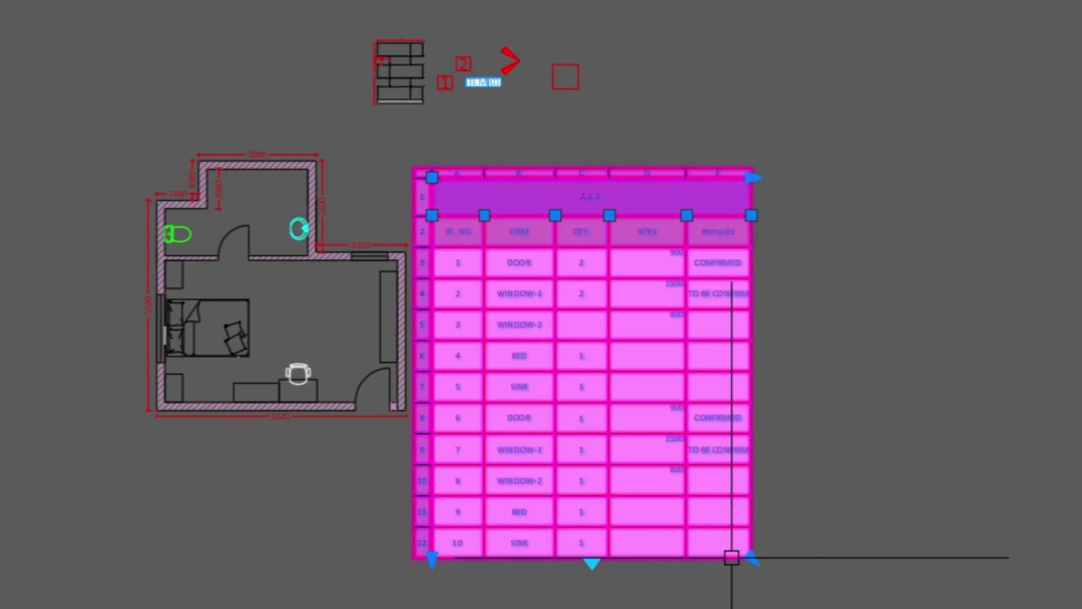
- Try a uniform stretch that widens all the table's columns, and undo it
{"action": "left_click", "coordinate": [752, 177]}
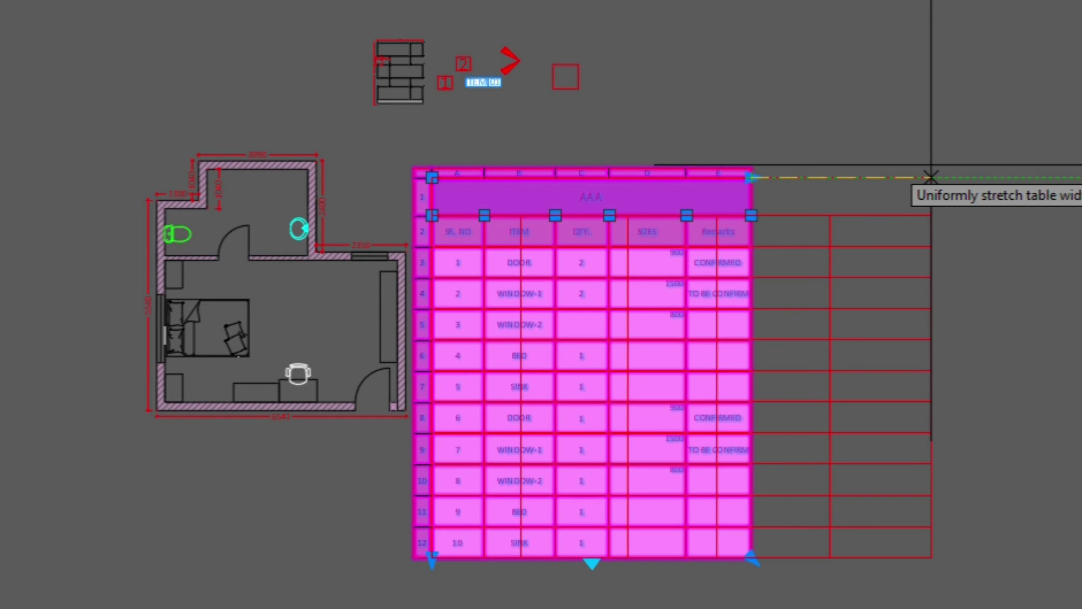
{"action": "left_click", "coordinate": [965, 177]}
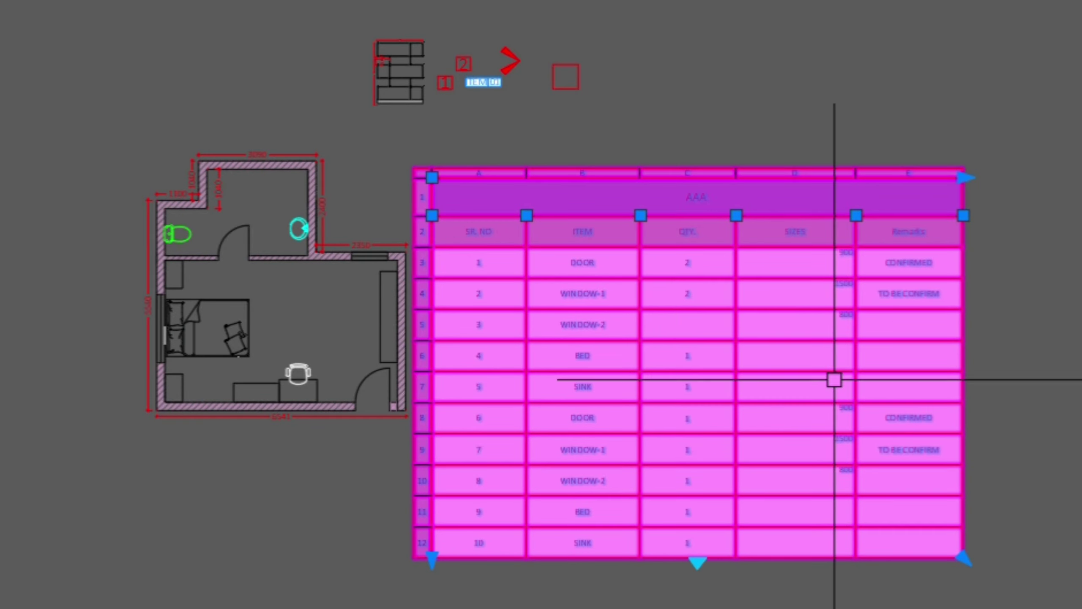
{"action": "scroll", "coordinate": [765, 495], "scroll_direction": "up", "scroll_amount": 2}
{"action": "key", "text": "Escape"}
{"action": "type", "text": "U"}
{"action": "key", "text": "Return"}
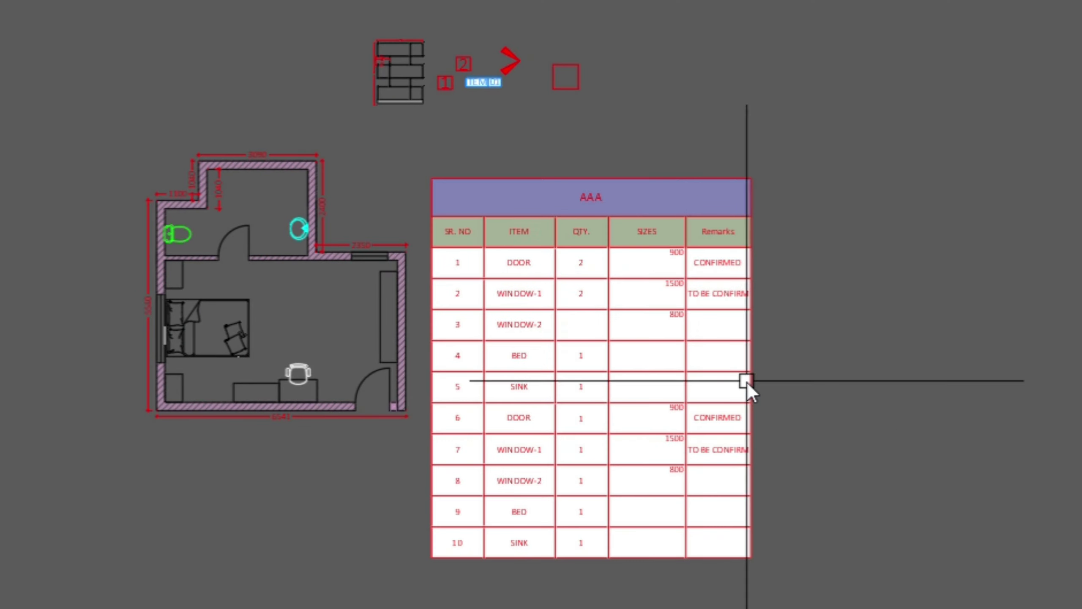
- Select the table and set its break height just below item 5, SINK, moving the remaining rows into a second section
{"action": "scroll", "coordinate": [742, 380], "scroll_direction": "up", "scroll_amount": 5}
{"action": "left_click", "coordinate": [732, 509]}
{"action": "left_click", "coordinate": [676, 427]}
{"action": "scroll", "coordinate": [676, 426], "scroll_direction": "down", "scroll_amount": 3}
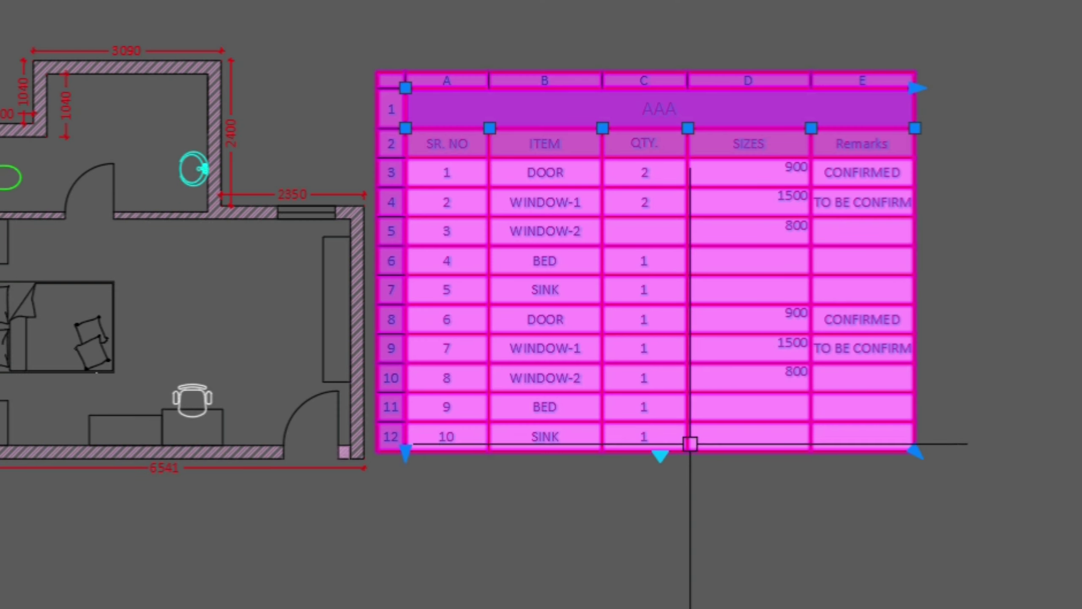
{"action": "left_click", "coordinate": [660, 458]}
{"action": "left_click", "coordinate": [653, 355]}
{"action": "left_click", "coordinate": [660, 453]}
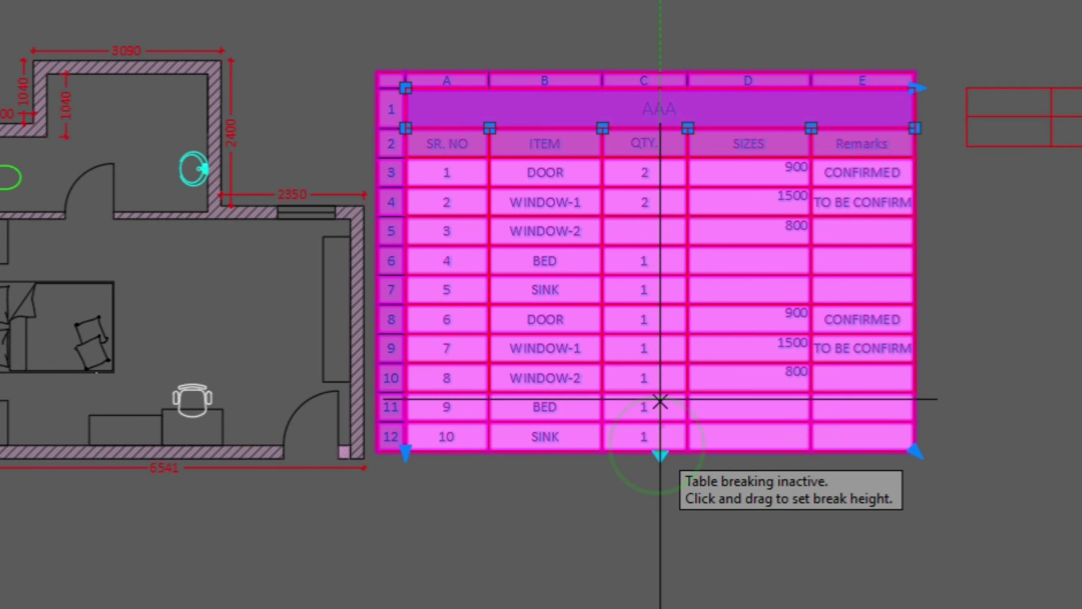
{"action": "left_click", "coordinate": [662, 311]}
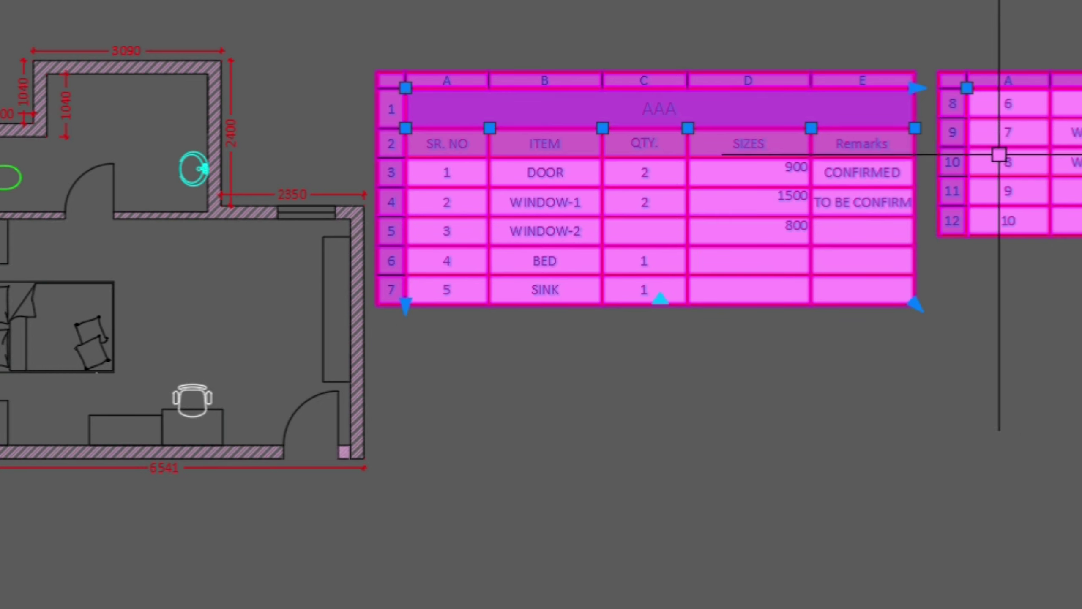
{"action": "key", "text": "Escape"}
{"action": "middle_click_drag", "start_coordinate": [1081, 155], "coordinate": [828, 239]}
- Extend the table's break height beyond item 10 to bring all rows back into one section
{"action": "left_click", "coordinate": [889, 320]}
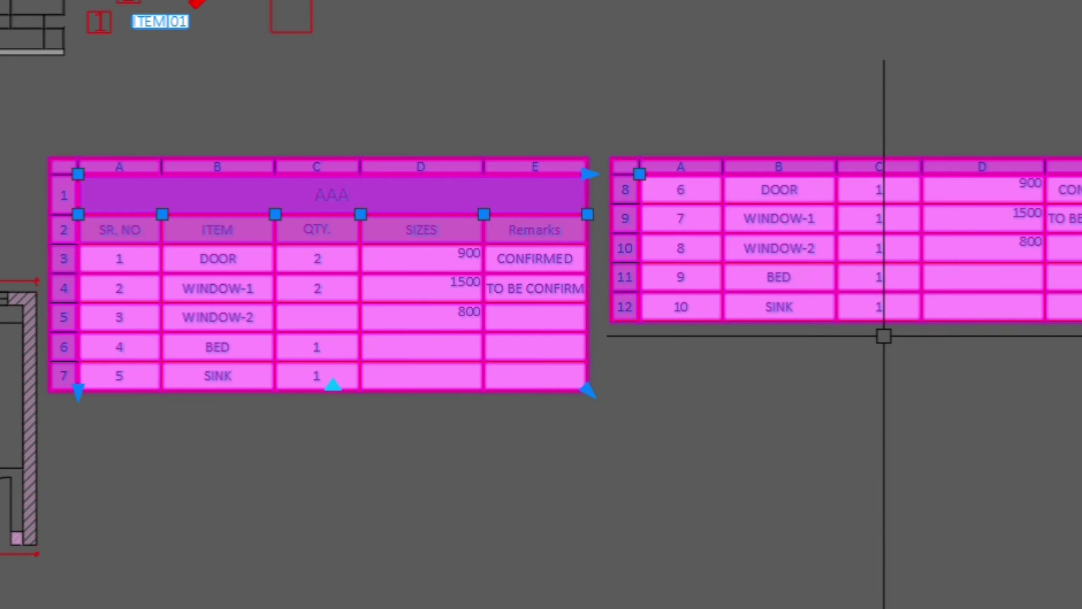
{"action": "left_click", "coordinate": [334, 384]}
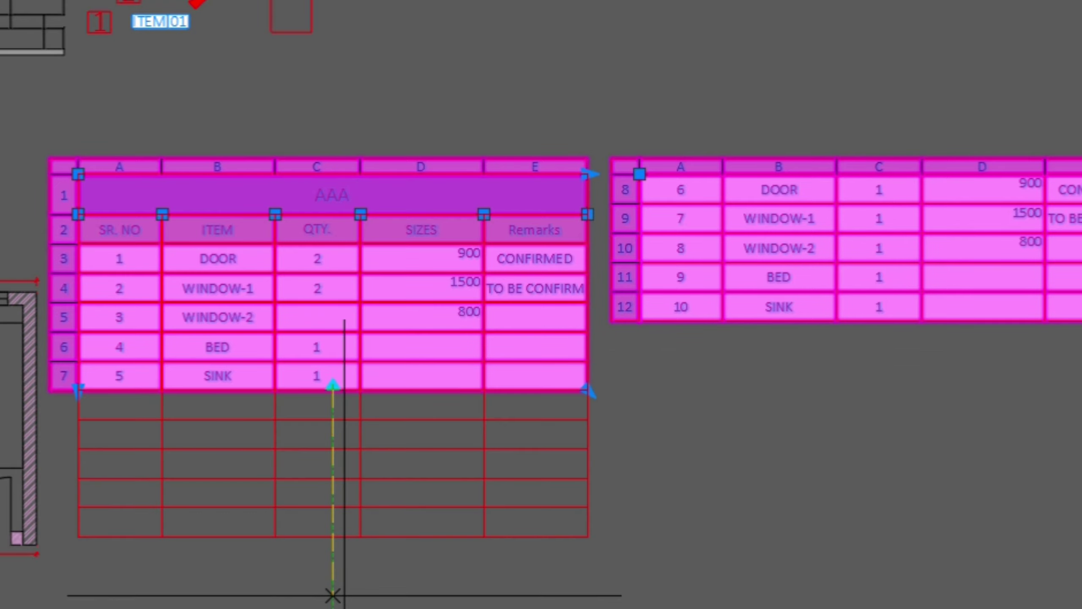
{"action": "left_click", "coordinate": [324, 567]}
- Break the table below item 3, WINDOW-2, at a break height of about 2603
{"action": "left_click", "coordinate": [333, 533]}
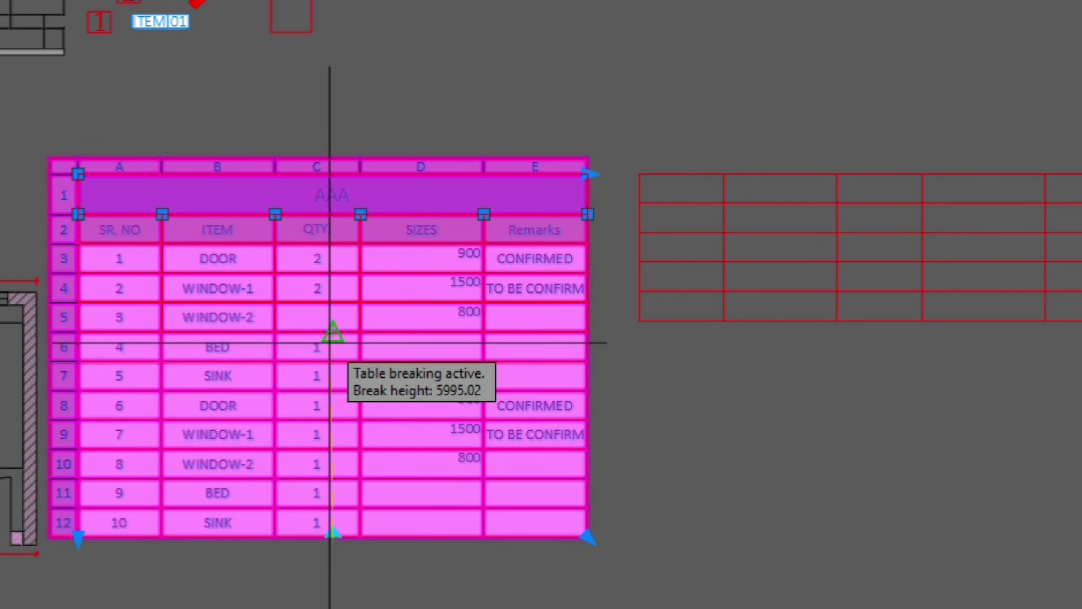
{"action": "left_click", "coordinate": [331, 332]}
{"action": "key", "text": "Escape"}
{"action": "mouse_move", "coordinate": [904, 208]}
{"action": "middle_mouse_down"}
{"action": "mouse_move", "coordinate": [640, 150]}
{"action": "mouse_move", "coordinate": [773, 80]}
{"action": "middle_mouse_up"}
- Rejoin the split table by stretching its break height well below the last row
{"action": "left_click", "coordinate": [426, 320]}
{"action": "left_click", "coordinate": [262, 316]}
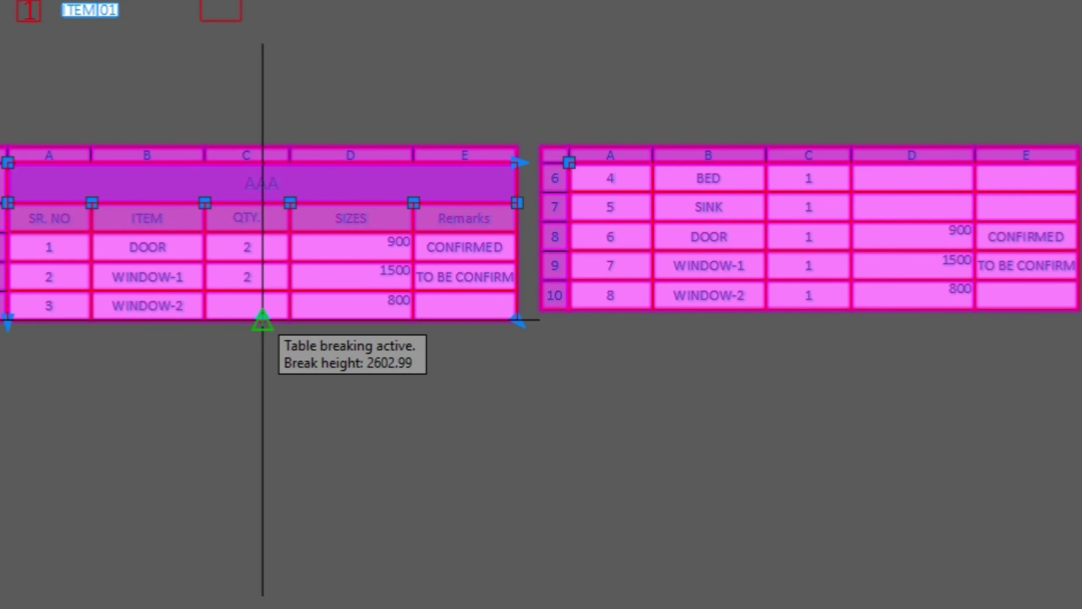
{"action": "left_click", "coordinate": [268, 588]}
{"action": "key", "text": "Escape"}
{"action": "middle_click_drag", "start_coordinate": [411, 278], "coordinate": [556, 251]}
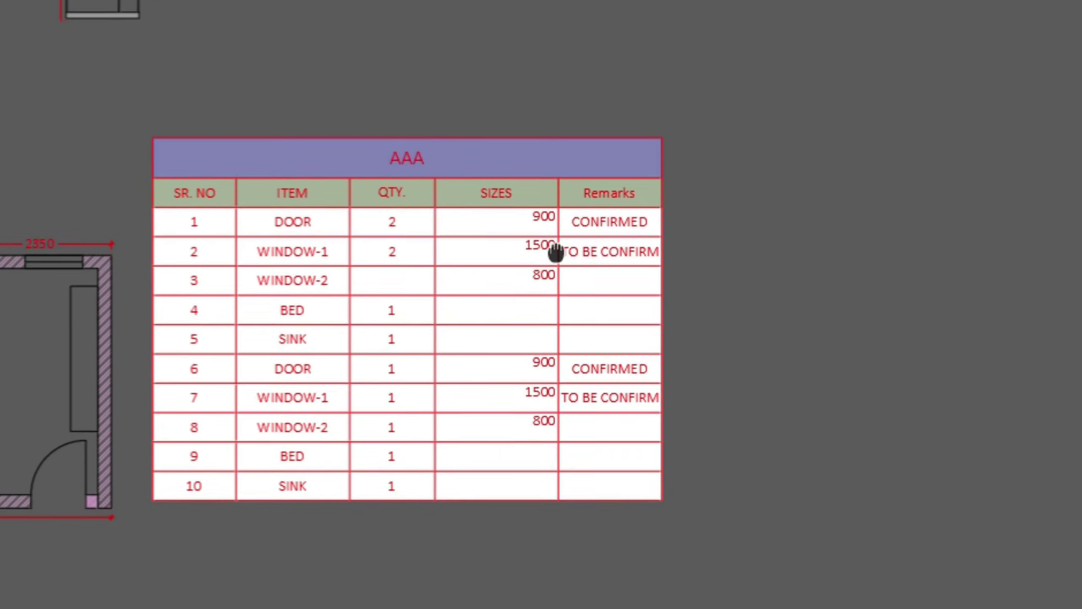
{"action": "scroll", "coordinate": [512, 221], "scroll_direction": "up", "scroll_amount": 3}
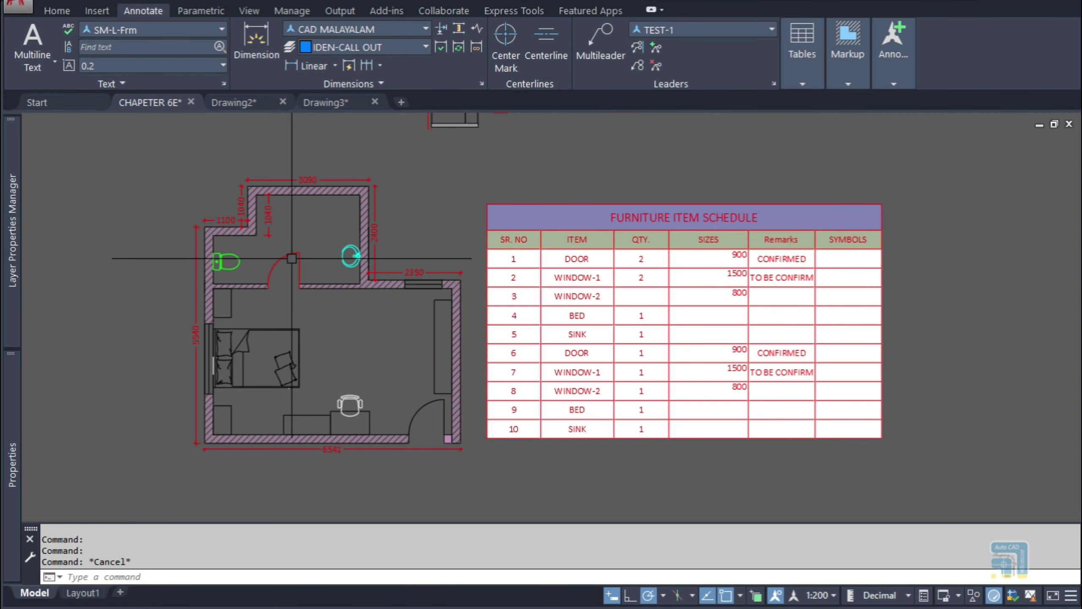
{"action": "left_click", "coordinate": [292, 258]}
{"action": "mouse_move", "coordinate": [12, 465]}
{"action": "key", "text": "Escape"}
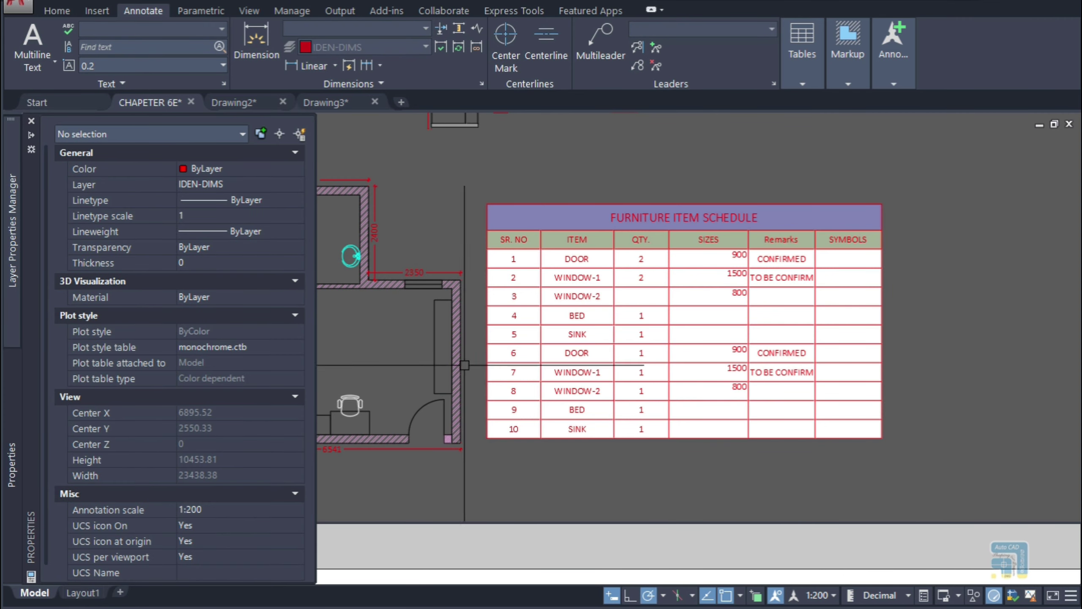
{"action": "key", "text": "ctrl+v"}
{"action": "key", "text": "Escape"}
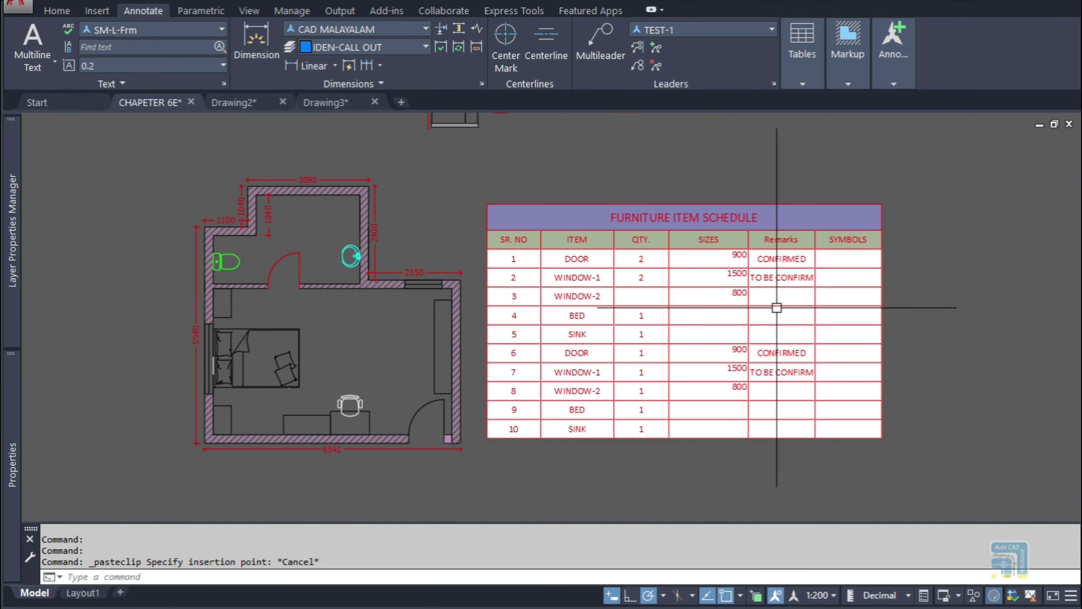
- Insert the door block into the SYMBOLS cell of item 1, DOOR, with AutoFit, rotation 0 and Top Left alignment
{"action": "left_click", "coordinate": [838, 259]}
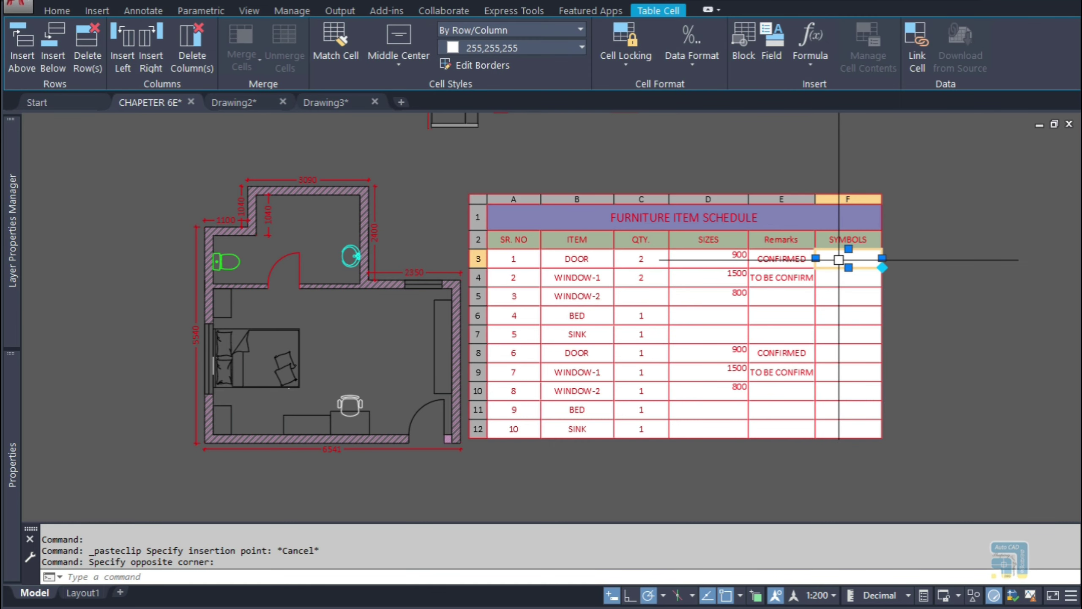
{"action": "left_click", "coordinate": [742, 40]}
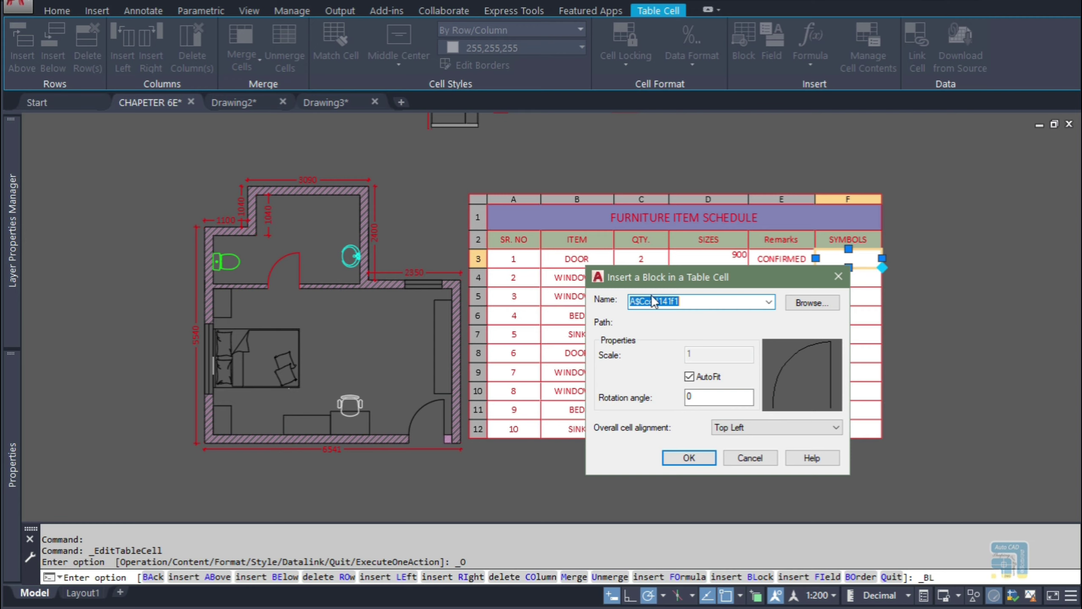
{"action": "left_click", "coordinate": [688, 457]}
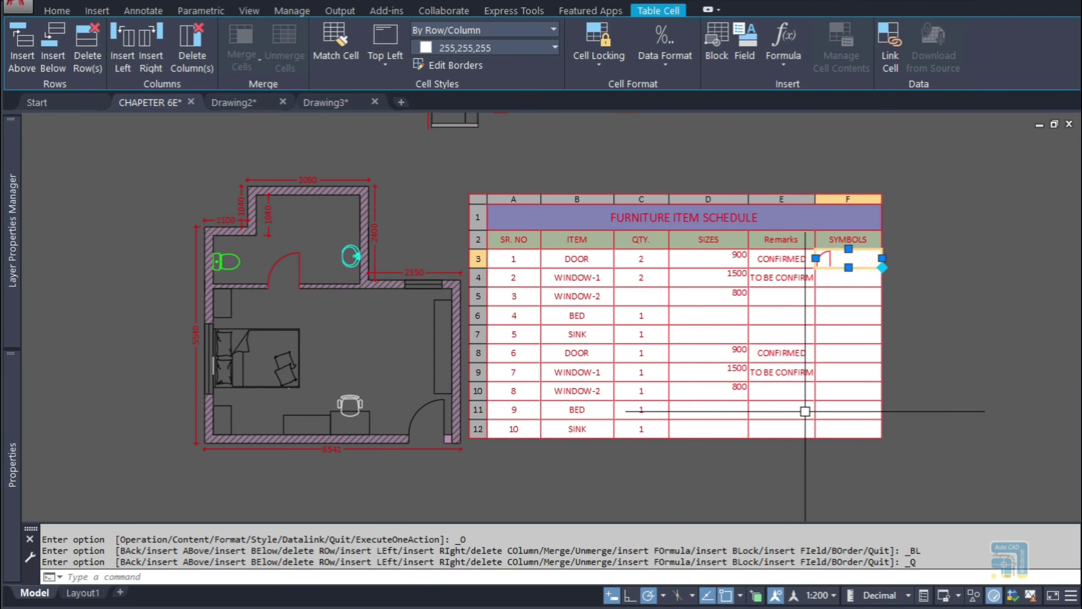
{"action": "scroll", "coordinate": [848, 264], "scroll_direction": "up", "scroll_amount": 2}
{"action": "key", "text": "Escape"}
{"action": "left_click", "coordinate": [874, 264]}
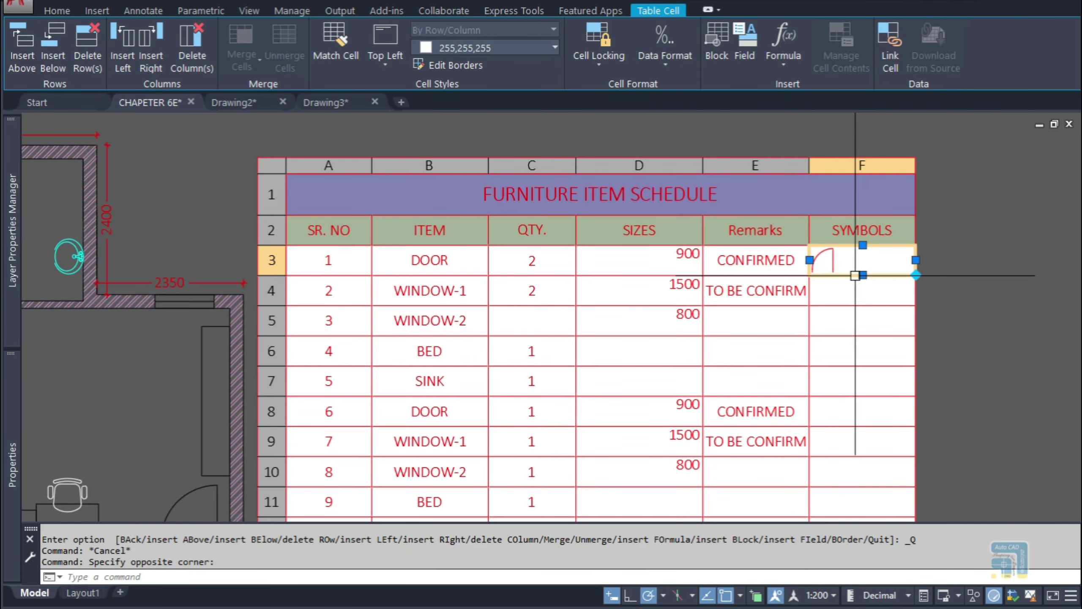
{"action": "left_click", "coordinate": [863, 275]}
{"action": "scroll", "coordinate": [861, 294], "scroll_direction": "up", "scroll_amount": 2}
{"action": "key", "text": "Escape"}
{"action": "scroll", "coordinate": [847, 210], "scroll_direction": "down", "scroll_amount": 2}
{"action": "key", "text": "Escape"}
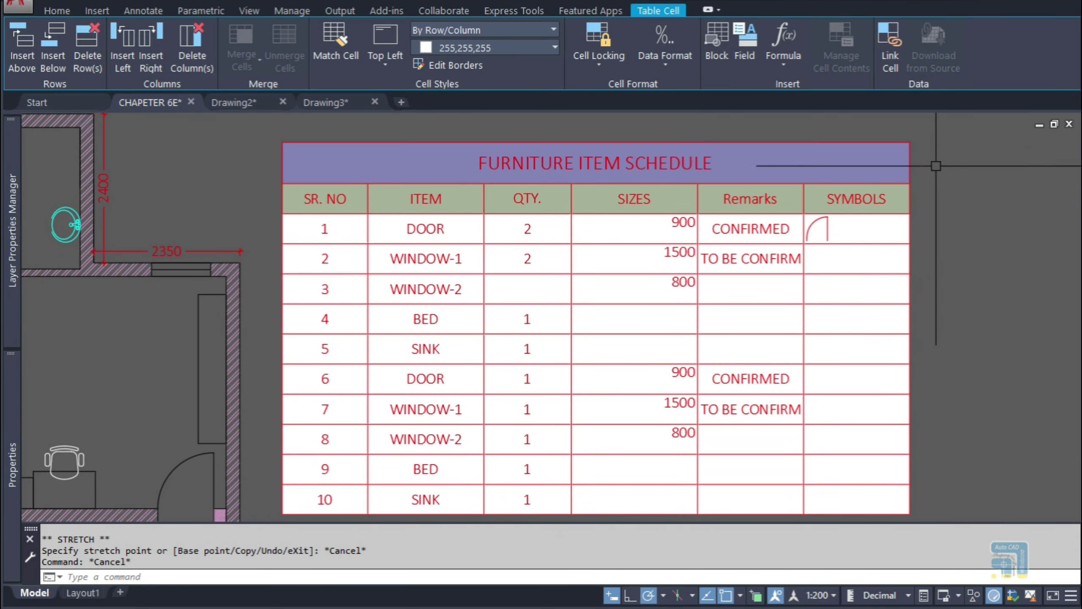
{"action": "left_click", "coordinate": [938, 166]}
{"action": "left_click", "coordinate": [789, 201]}
{"action": "scroll", "coordinate": [791, 208], "scroll_direction": "down", "scroll_amount": 4}
{"action": "left_click", "coordinate": [592, 329]}
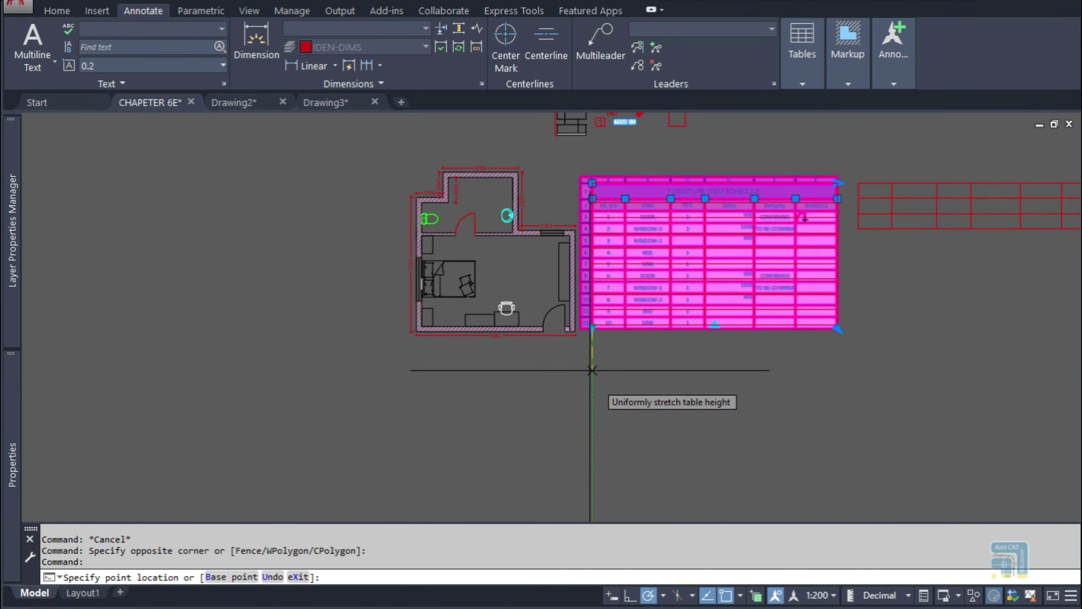
{"action": "key", "text": "Escape"}
{"action": "left_click", "coordinate": [591, 327]}
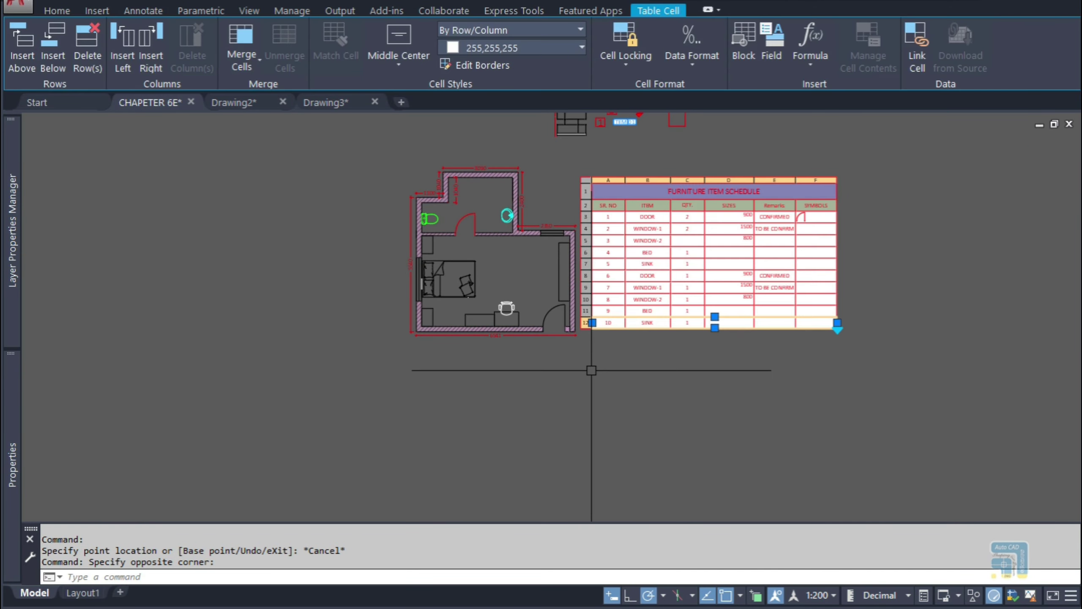
{"action": "key", "text": "Escape"}
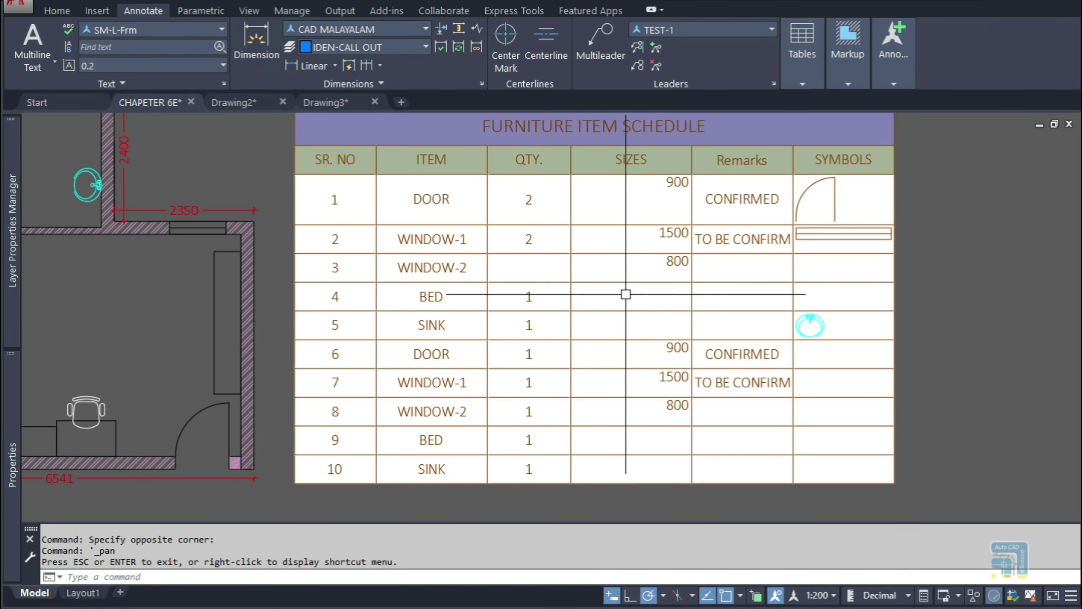
- Insert an empty row above item 1, directly beneath the column headings
{"action": "scroll", "coordinate": [587, 356], "scroll_direction": "down", "scroll_amount": 3}
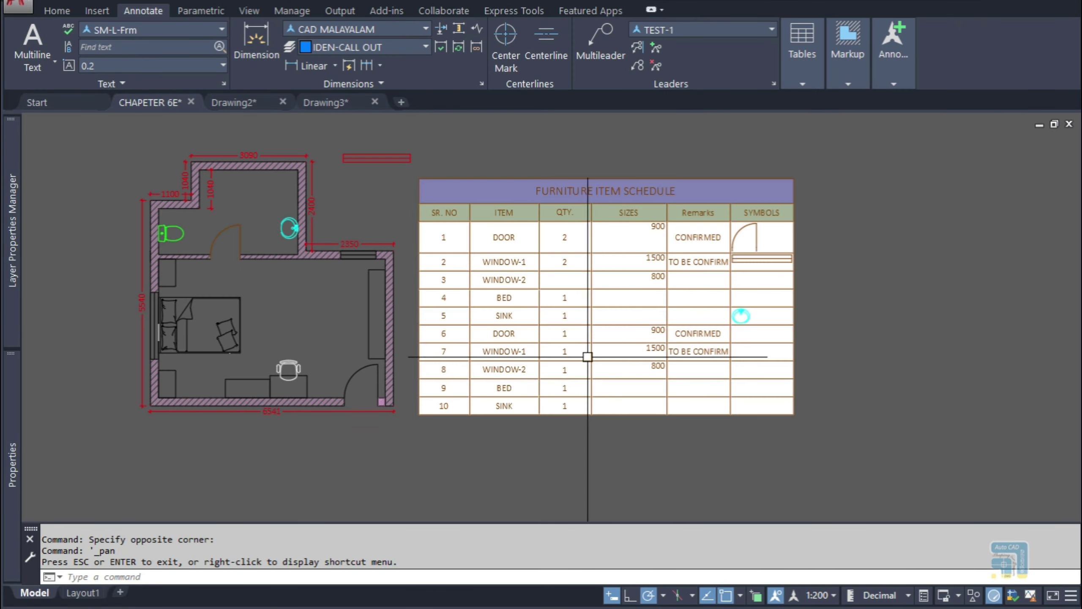
{"action": "scroll", "coordinate": [524, 415], "scroll_direction": "up", "scroll_amount": 3}
{"action": "key", "text": "Escape"}
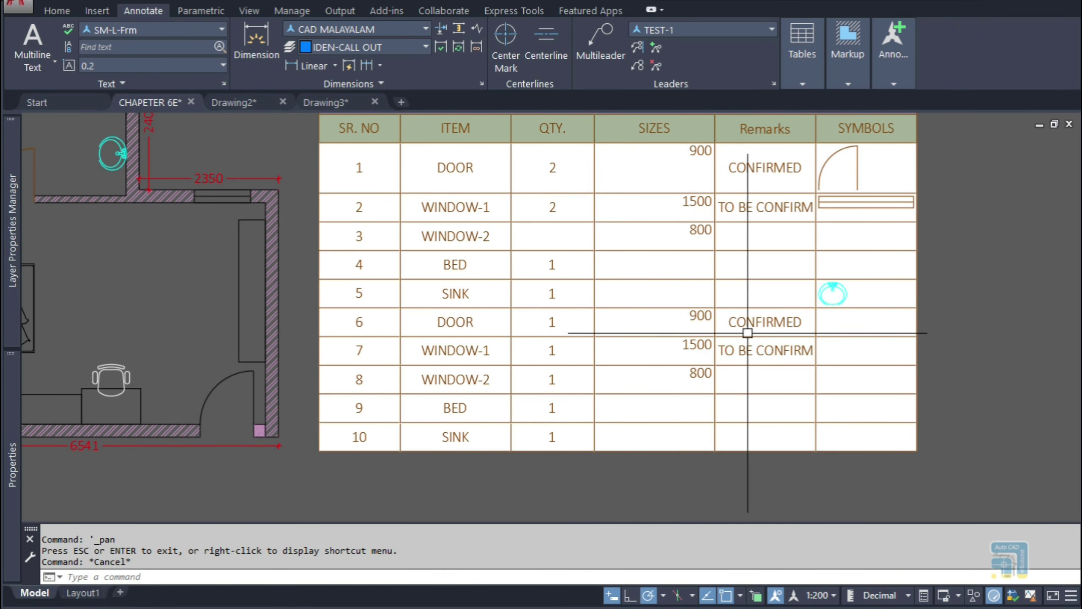
{"action": "left_click", "coordinate": [394, 322]}
{"action": "scroll", "coordinate": [419, 327], "scroll_direction": "down", "scroll_amount": 3}
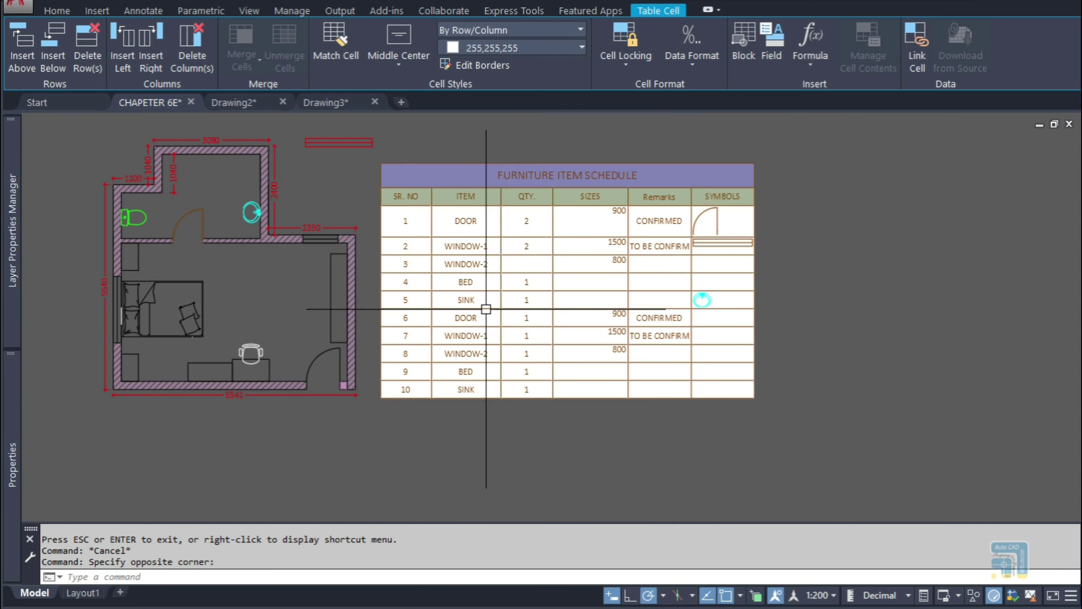
{"action": "key", "text": "Escape"}
{"action": "scroll", "coordinate": [411, 220], "scroll_direction": "up", "scroll_amount": 3}
{"action": "left_click", "coordinate": [402, 221]}
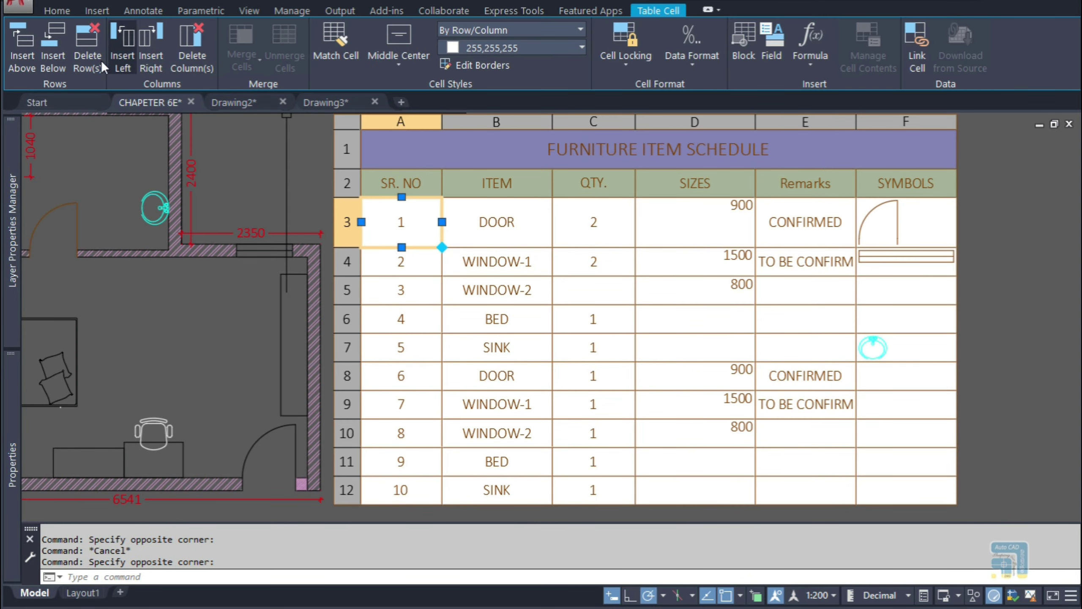
{"action": "left_click", "coordinate": [29, 54]}
{"action": "key", "text": "Escape"}
- Merge all cells of the empty row beneath the column headings into one cell
{"action": "left_click_drag", "start_coordinate": [909, 225], "coordinate": [409, 217]}
{"action": "left_click", "coordinate": [245, 35]}
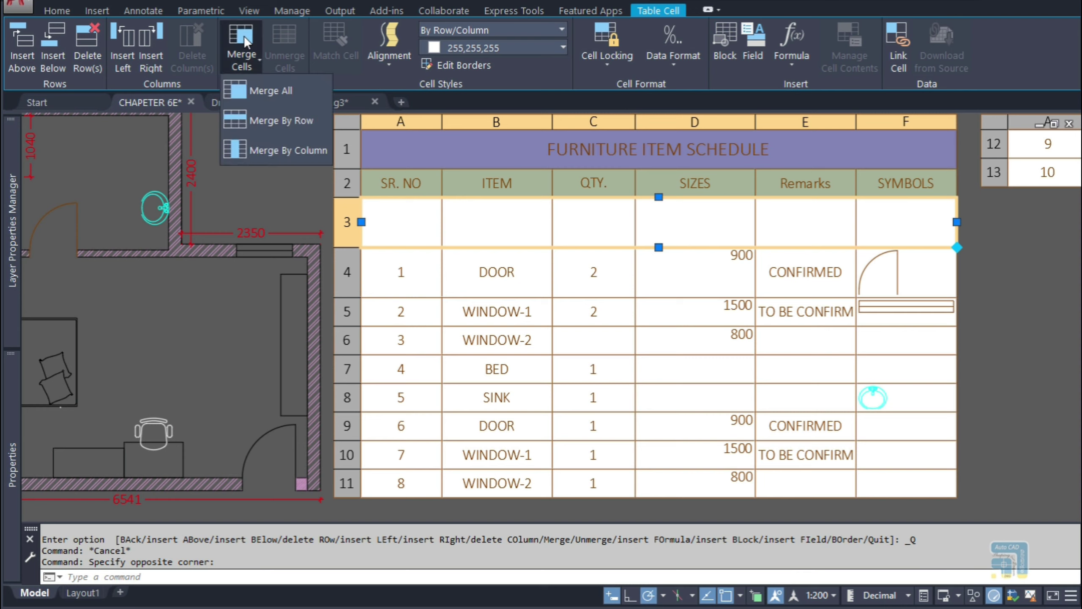
{"action": "left_click", "coordinate": [256, 87]}
{"action": "key", "text": "Escape"}
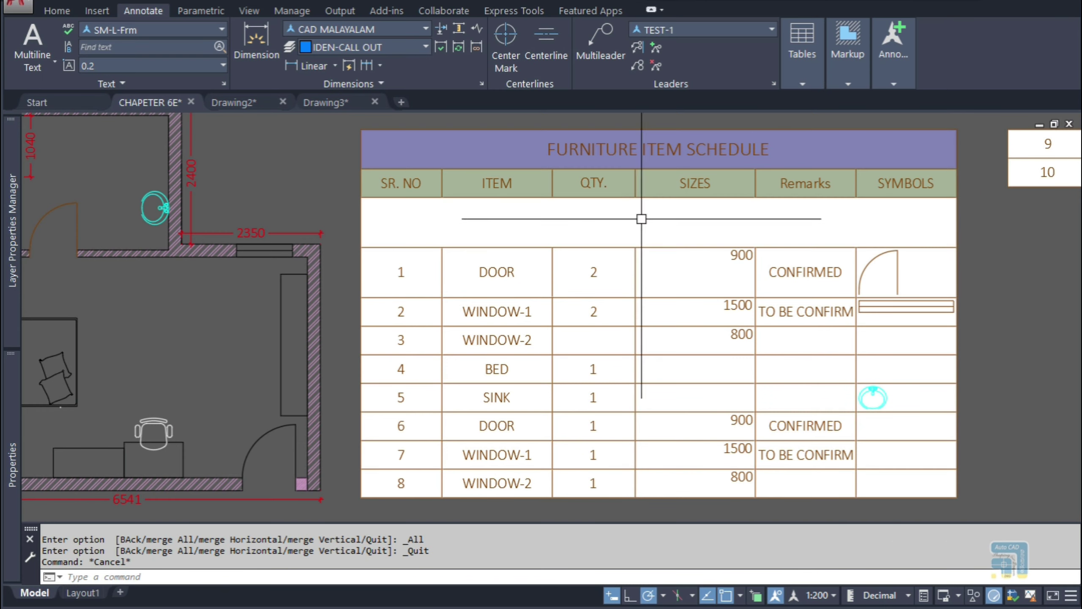
- Enter the section heading FIRST BED ROOM in the merged row above item 1
{"action": "left_click", "coordinate": [642, 218]}
{"action": "type", "text": "FIRST BED ROOM"}
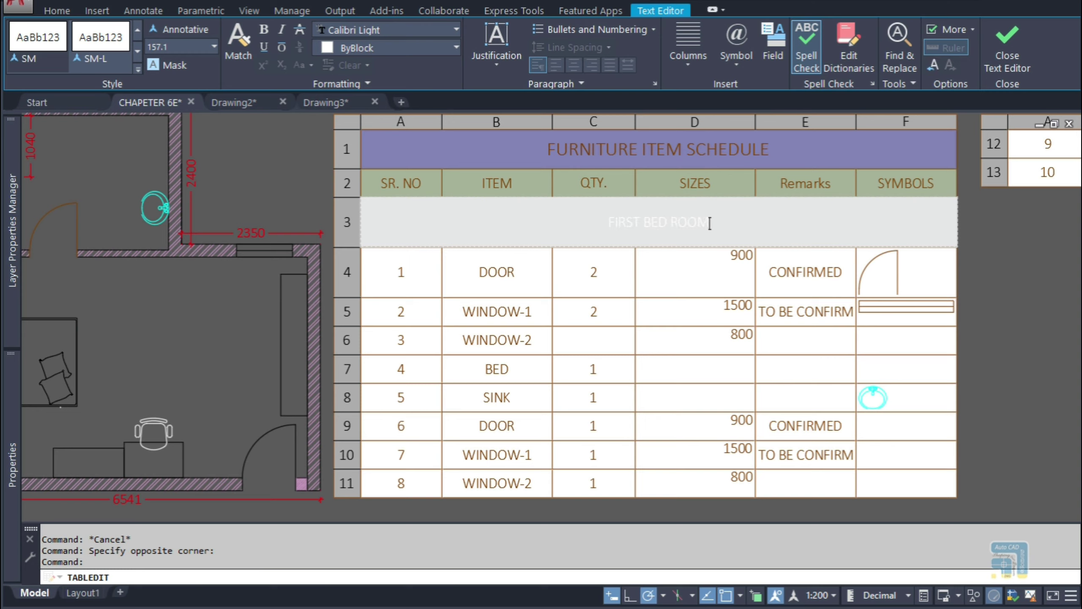
{"action": "key", "text": "Return"}
- Insert an empty row above item 6, DOOR, to separate the second group of items
{"action": "scroll", "coordinate": [648, 444], "scroll_direction": "down", "scroll_amount": 3}
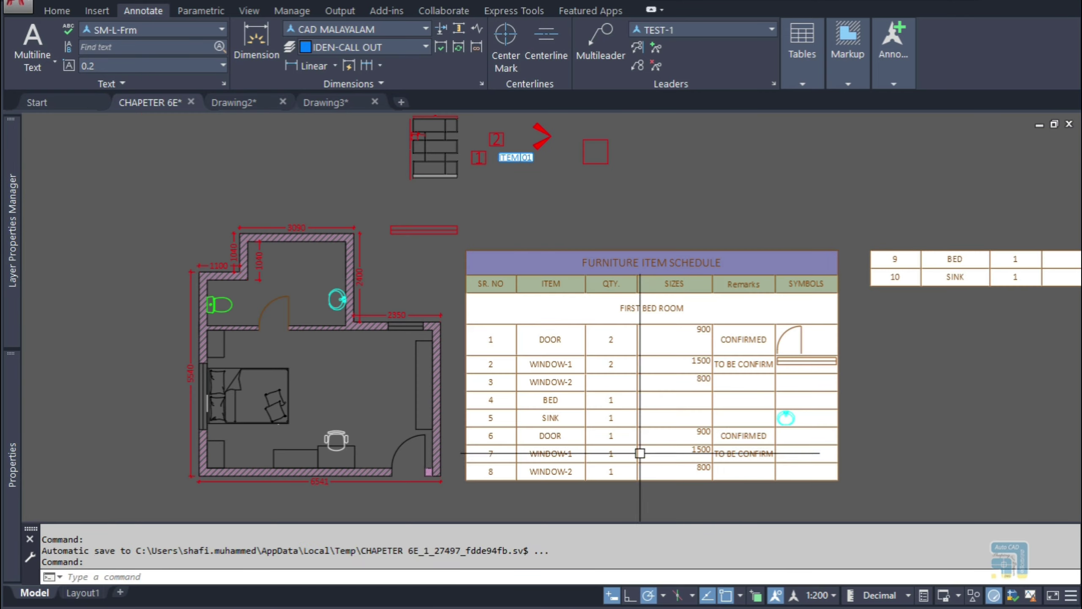
{"action": "middle_click_drag", "start_coordinate": [638, 450], "coordinate": [720, 354]}
{"action": "left_click", "coordinate": [545, 375]}
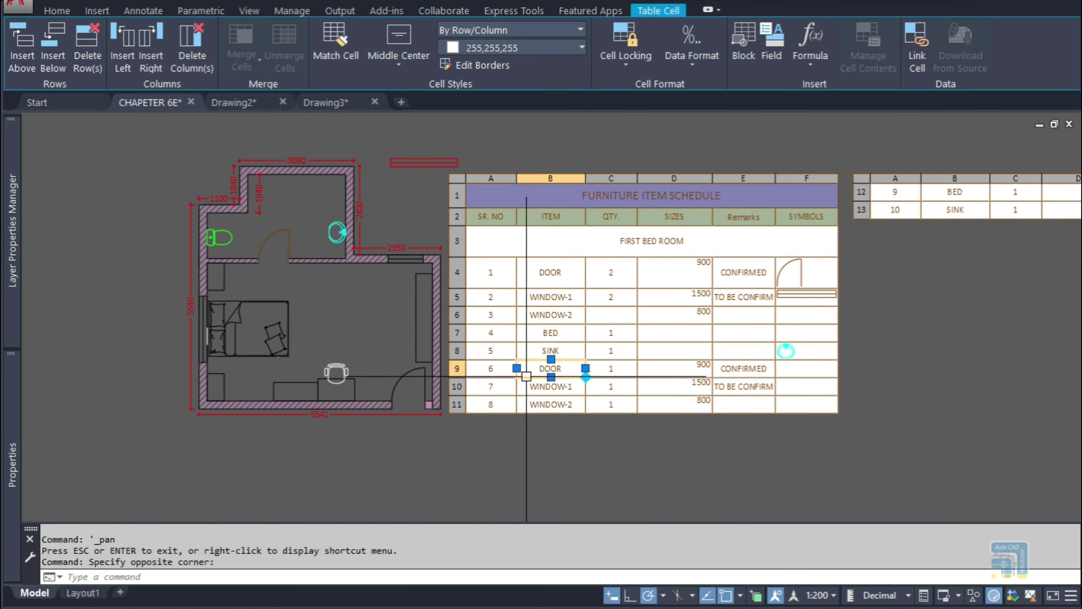
{"action": "key", "text": "Escape"}
{"action": "left_click", "coordinate": [491, 368]}
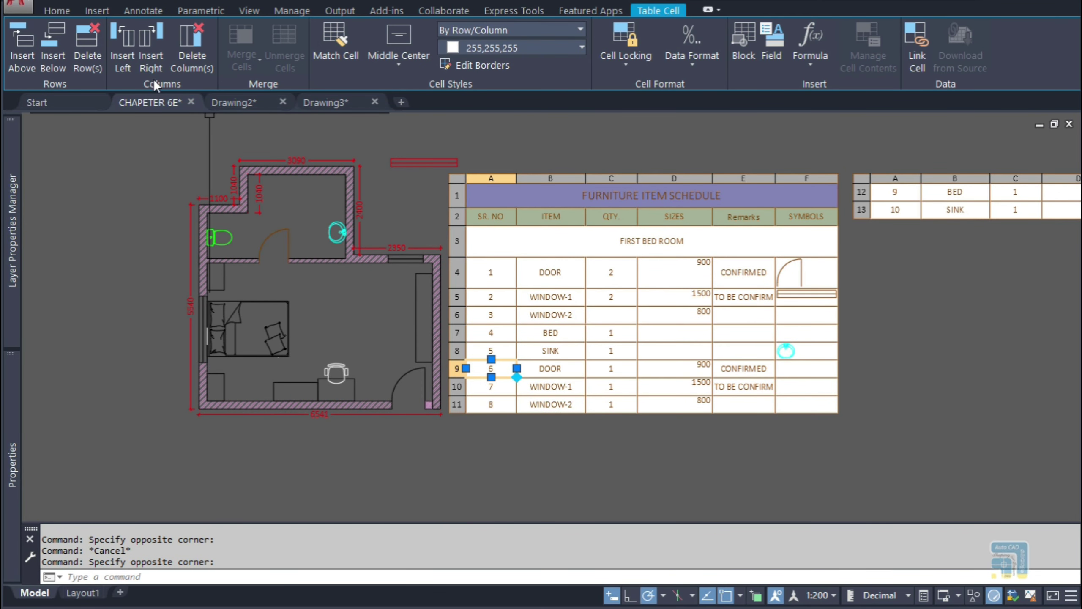
{"action": "left_click", "coordinate": [22, 62]}
{"action": "key", "text": "Escape"}
- Merge all cells of the empty row above item 6, DOOR, into one cell
{"action": "scroll", "coordinate": [824, 377], "scroll_direction": "up", "scroll_amount": 3}
{"action": "left_click_drag", "start_coordinate": [834, 370], "coordinate": [368, 370]}
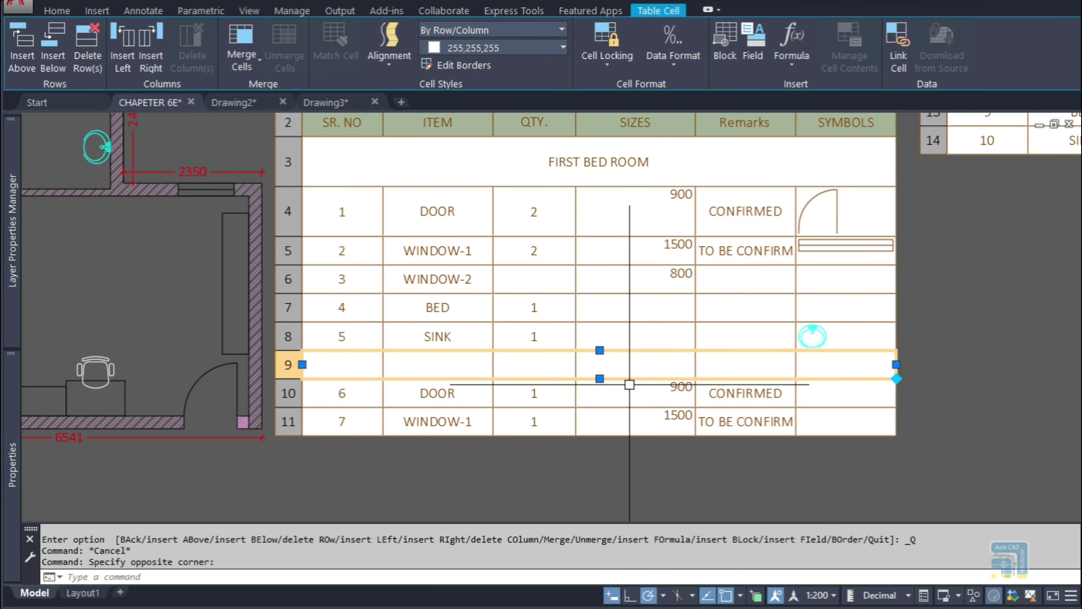
{"action": "left_click", "coordinate": [237, 41]}
{"action": "left_click", "coordinate": [252, 89]}
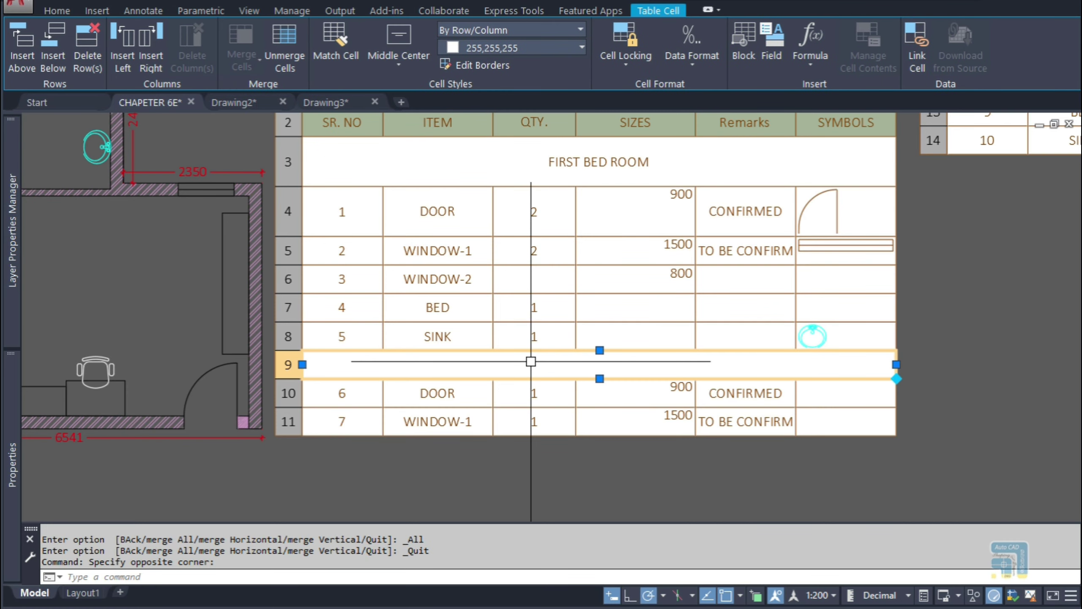
- Enter the section heading SECOND BED ROOM in the merged row above item 6
{"action": "double_click", "coordinate": [601, 365]}
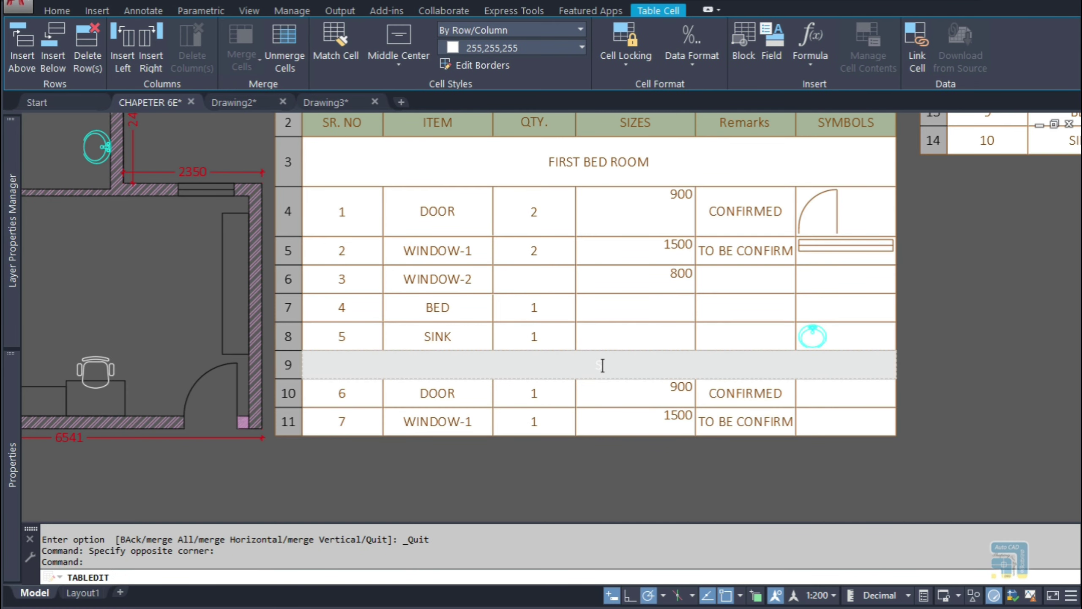
{"action": "type", "text": "SECOND BED RO"}
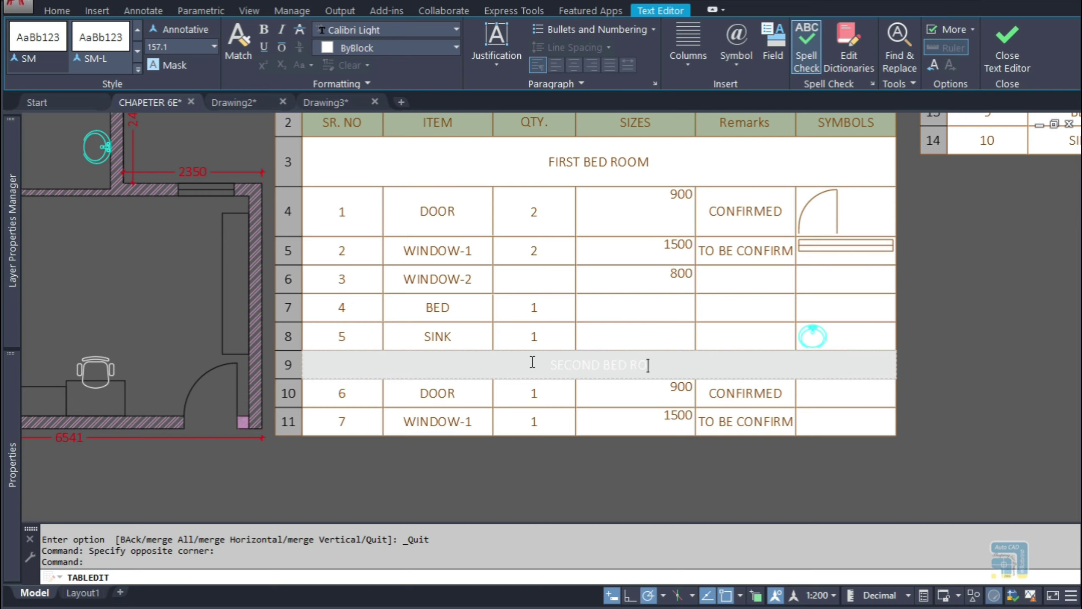
{"action": "type", "text": "M"}
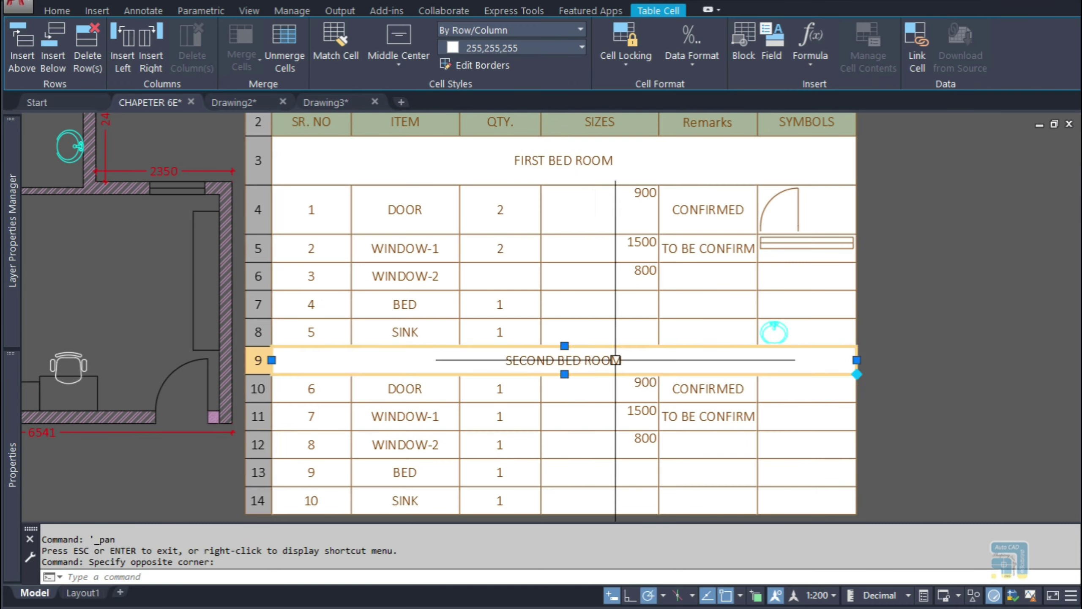
{"action": "key", "text": "Escape"}
- Change the SECOND BED ROOM heading's text colour to 147,39,143
{"action": "key", "text": "ctrl+1"}
{"action": "left_click", "coordinate": [613, 366]}
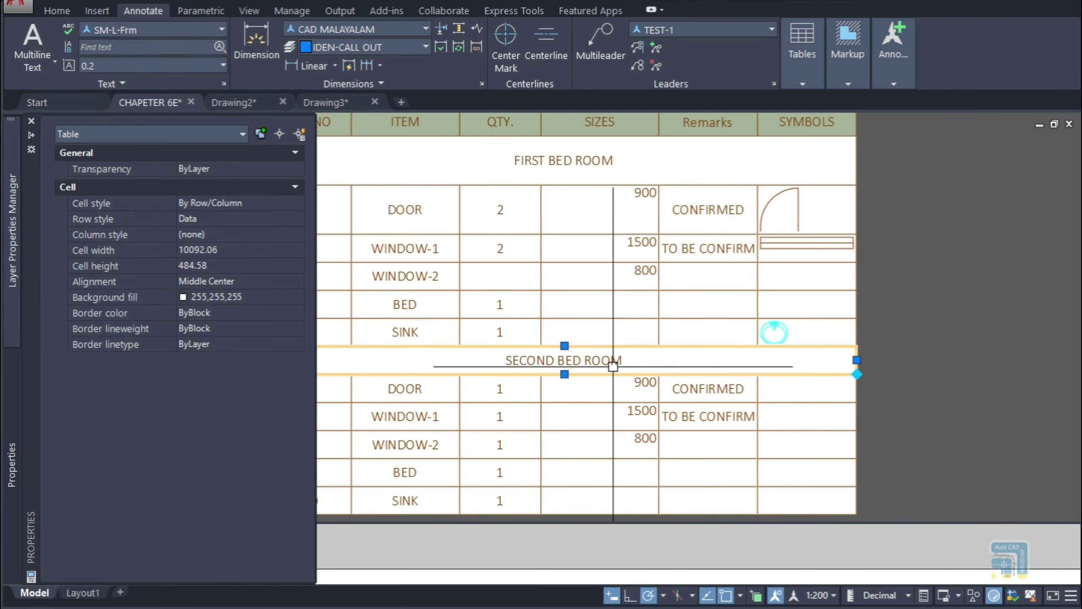
{"action": "double_click", "coordinate": [568, 368]}
{"action": "left_click", "coordinate": [374, 47]}
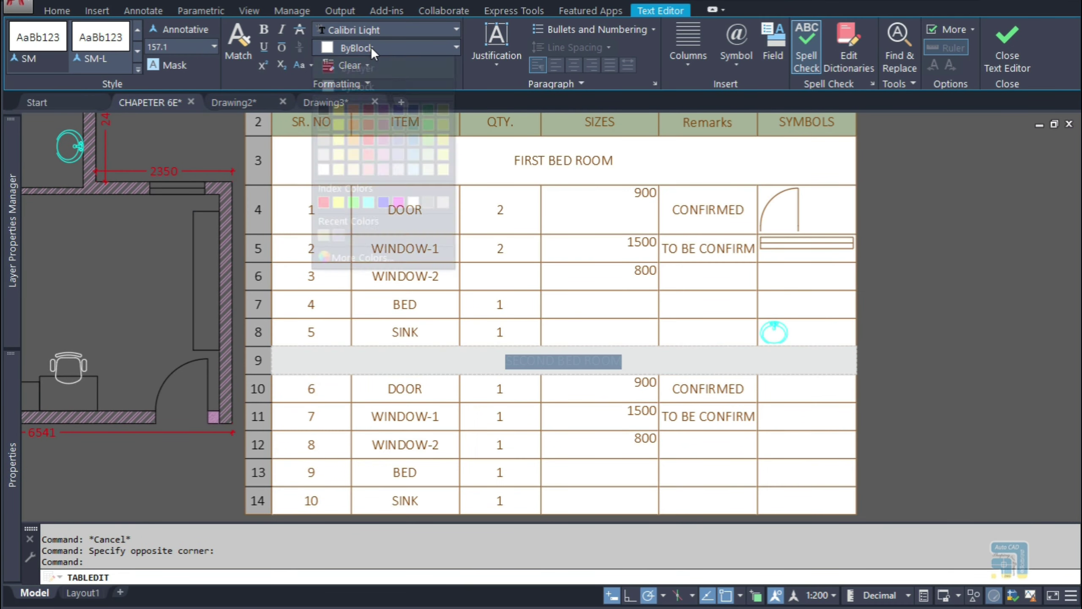
{"action": "left_click", "coordinate": [383, 124]}
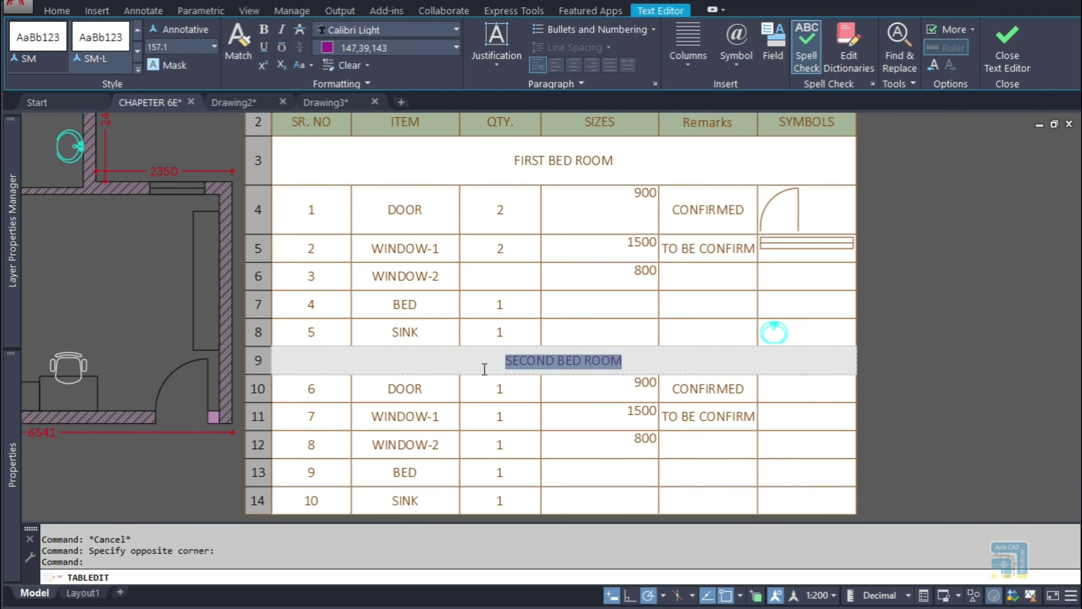
{"action": "key", "text": "Escape"}
- Change the FIRST BED ROOM heading's text colour to Magenta
{"action": "left_click", "coordinate": [550, 159]}
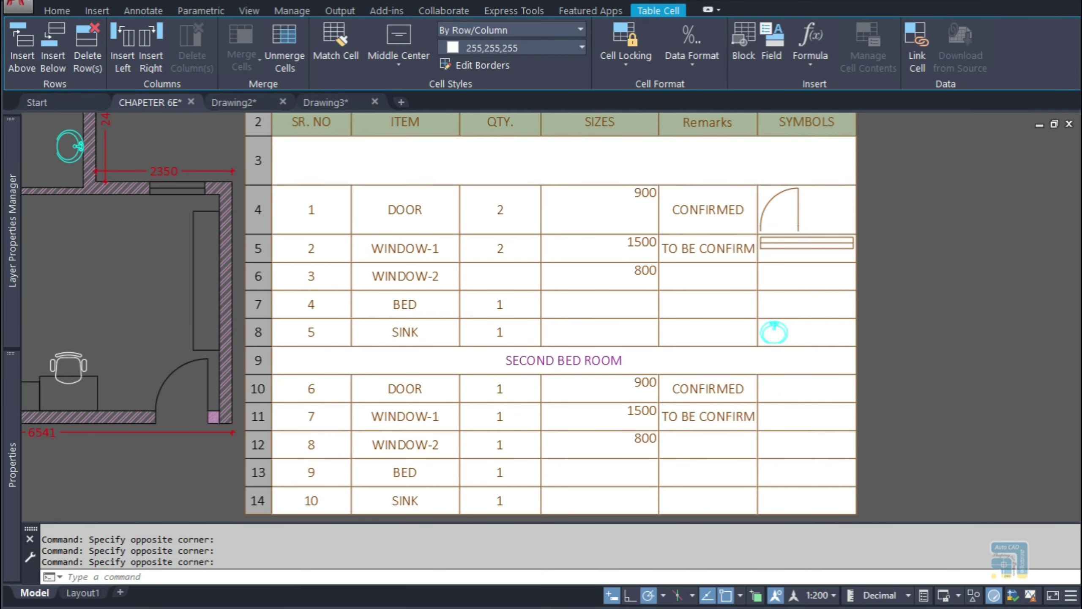
{"action": "double_click", "coordinate": [464, 157]}
{"action": "left_click", "coordinate": [412, 46]}
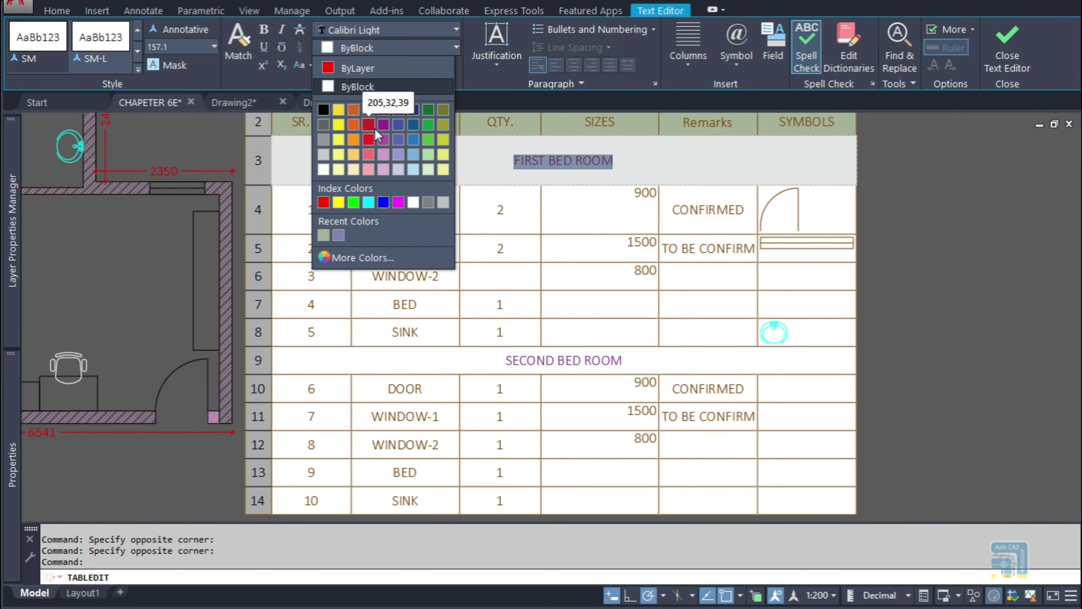
{"action": "left_click", "coordinate": [398, 203]}
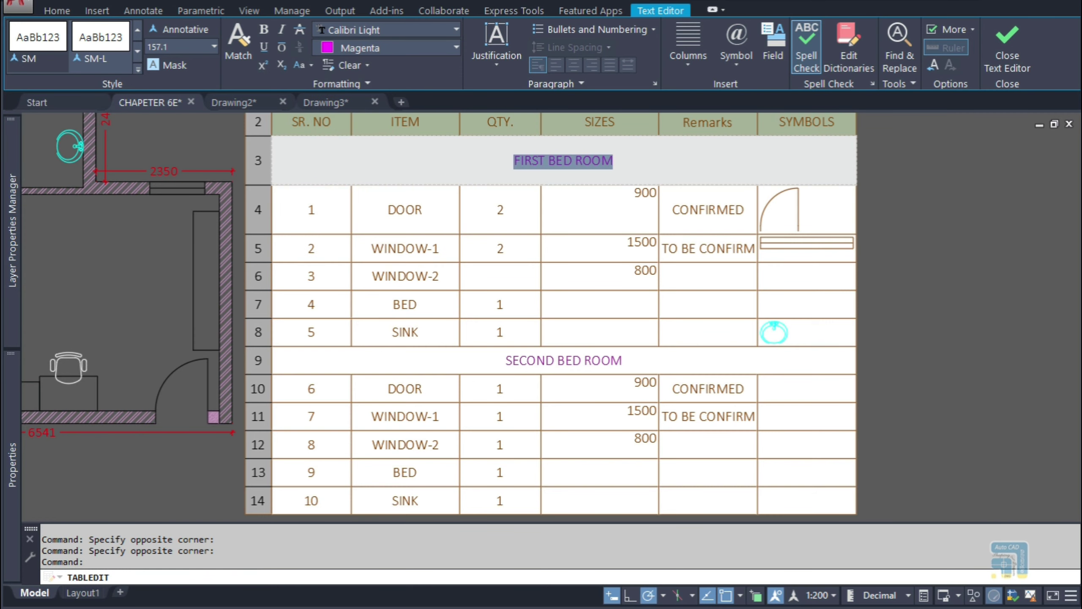
{"action": "key", "text": "Escape"}
{"action": "key", "text": "Escape"}
{"action": "scroll", "coordinate": [725, 324], "scroll_direction": "down", "scroll_amount": 2}
{"action": "middle_click_drag", "start_coordinate": [766, 252], "coordinate": [742, 306]}
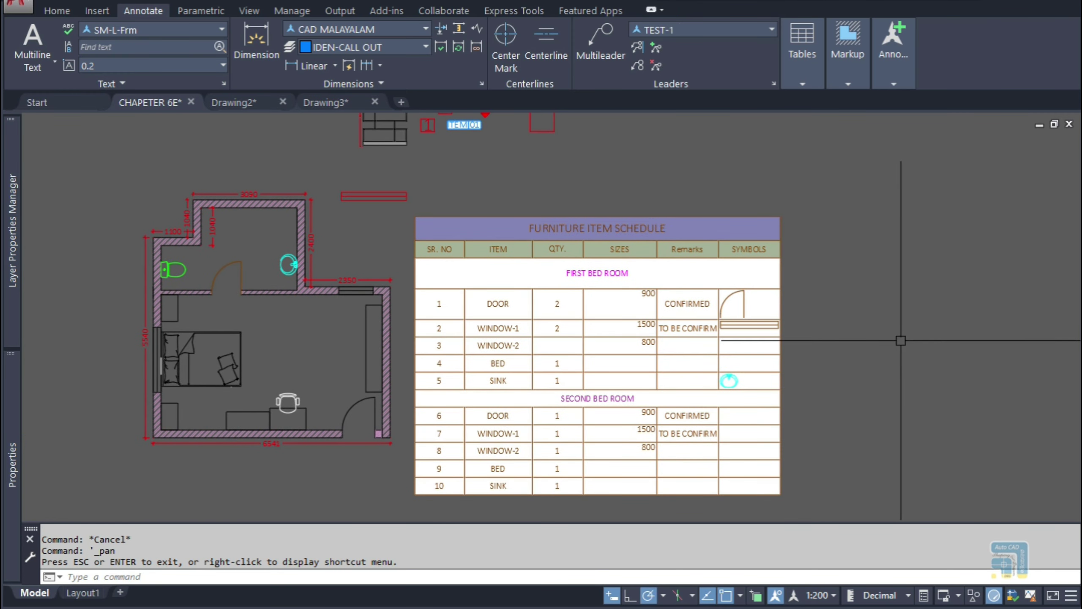
- Fill the FIRST BED ROOM heading row with the blue background colour 122,175,223
{"action": "left_click", "coordinate": [648, 274]}
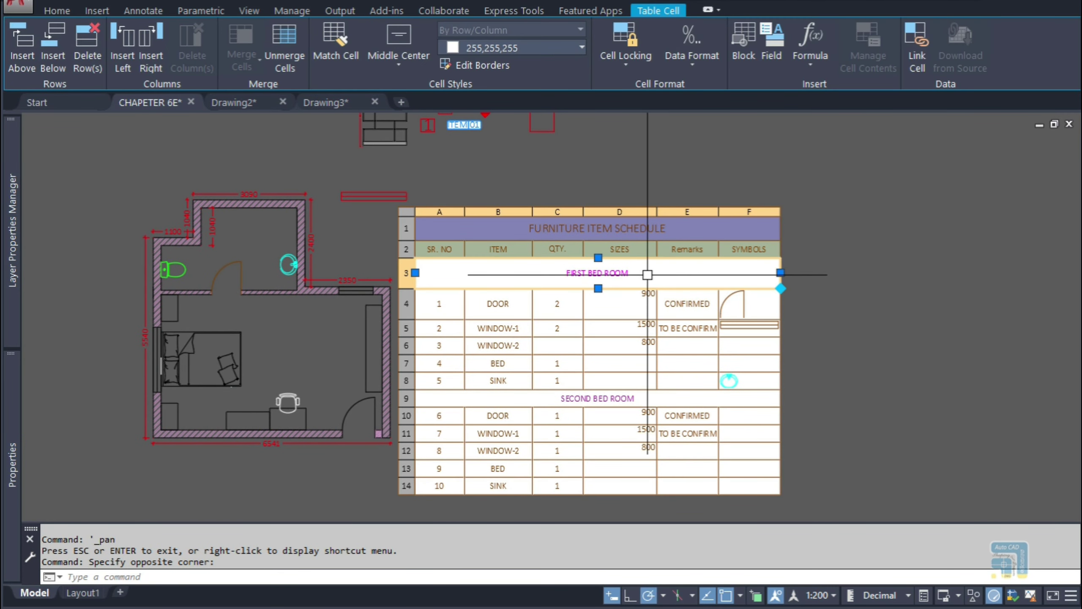
{"action": "left_click", "coordinate": [539, 44]}
{"action": "left_click", "coordinate": [540, 172]}
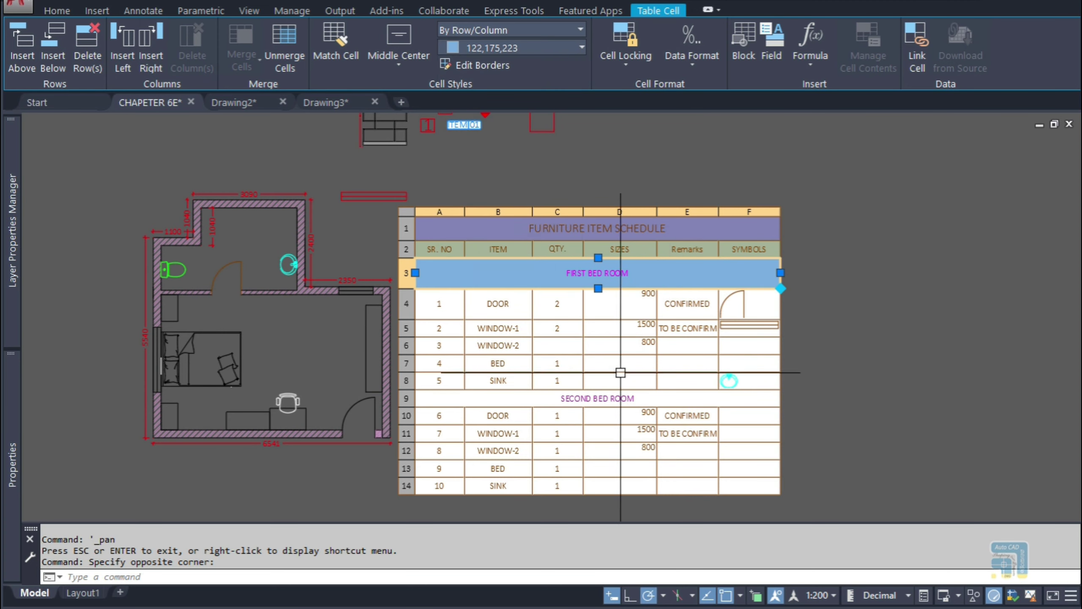
{"action": "key", "text": "Escape"}
{"action": "left_click", "coordinate": [555, 404]}
{"action": "key", "text": "Escape"}
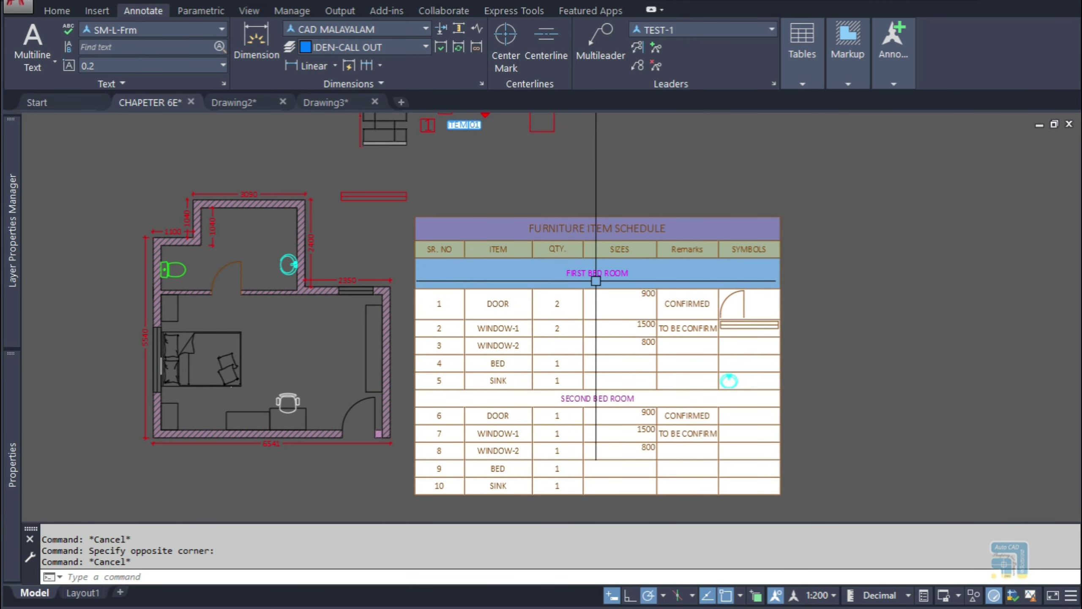
- Fill the FIRST BED ROOM heading row with a light green background
{"action": "left_click", "coordinate": [596, 281]}
{"action": "left_click", "coordinate": [488, 52]}
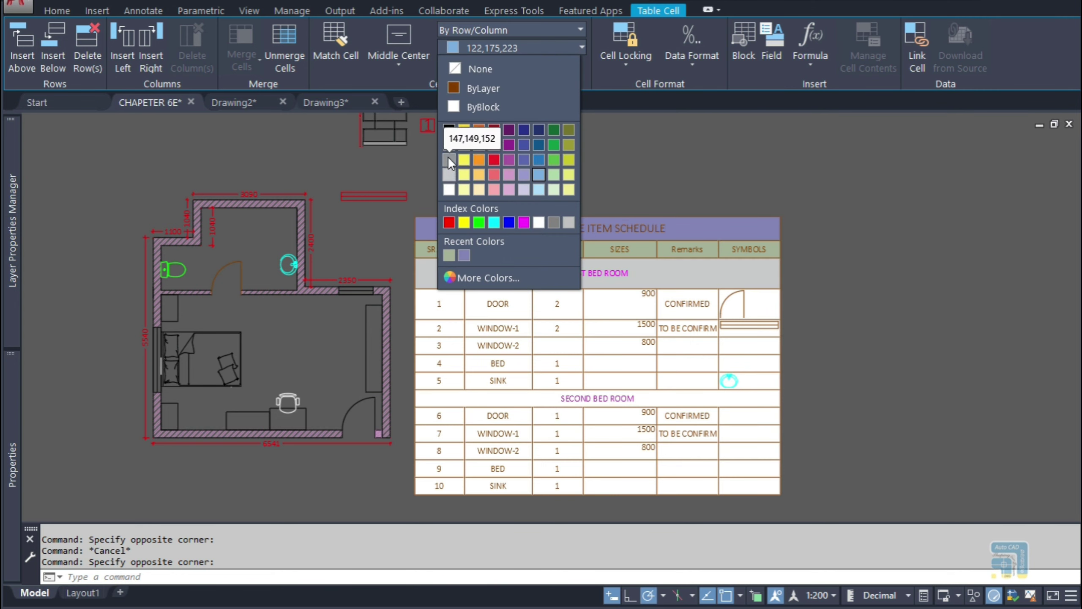
{"action": "left_click", "coordinate": [557, 176]}
{"action": "key", "text": "Escape"}
- Fill the SECOND BED ROOM heading row with the same light green as the first section heading
{"action": "left_click", "coordinate": [576, 398]}
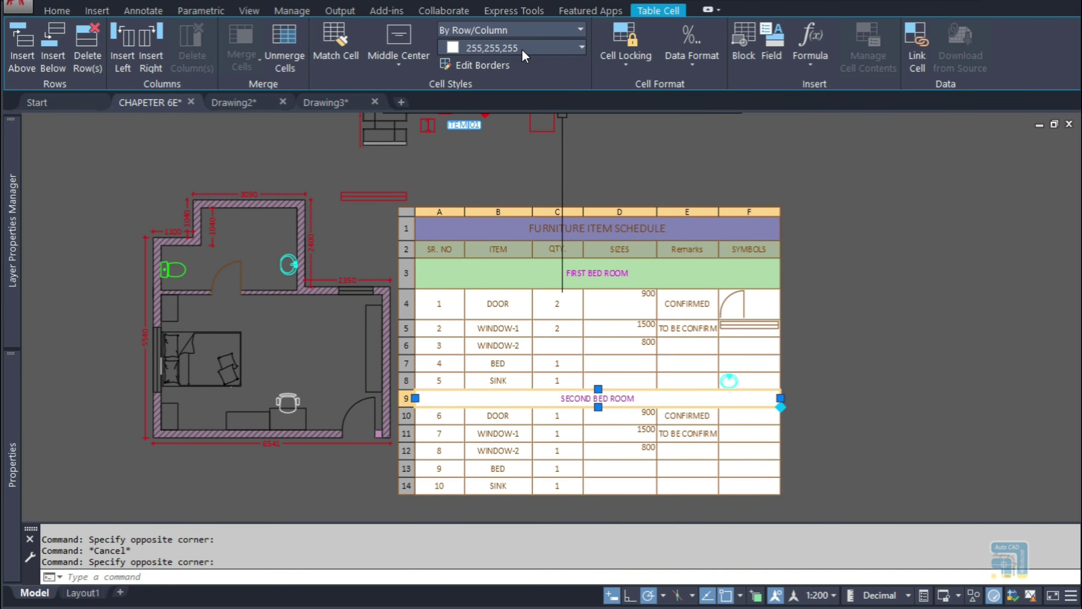
{"action": "left_click", "coordinate": [522, 49]}
{"action": "left_click", "coordinate": [554, 172]}
{"action": "key", "text": "Escape"}
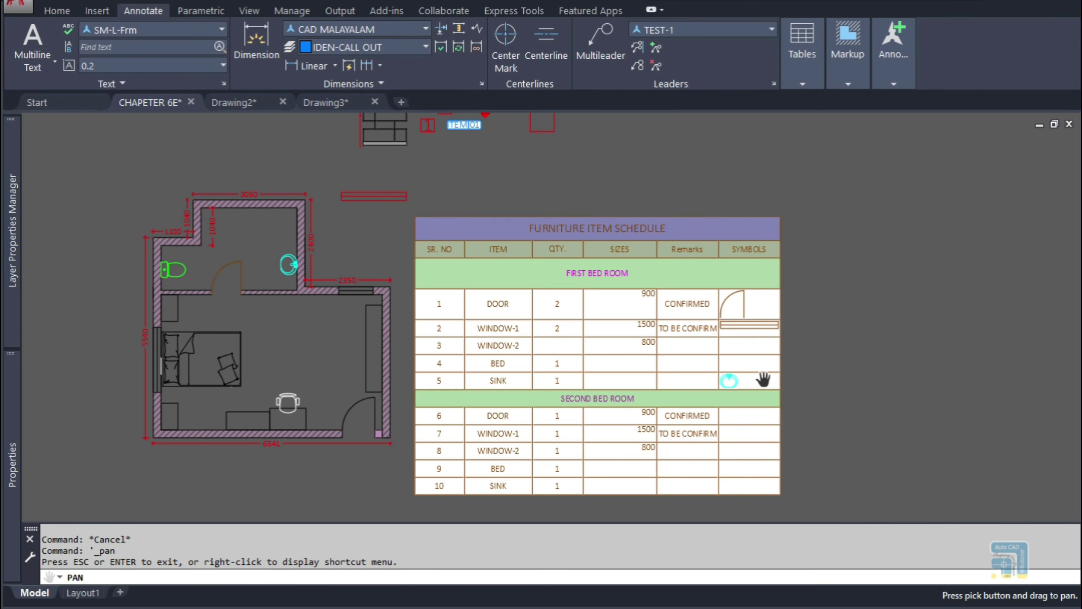
- Try Top Left and Top Center alignment on item 8's SIZES cell, then settle on Bottom Left
{"action": "middle_click_drag", "start_coordinate": [691, 351], "coordinate": [699, 319]}
{"action": "scroll", "coordinate": [639, 290], "scroll_direction": "up", "scroll_amount": 2}
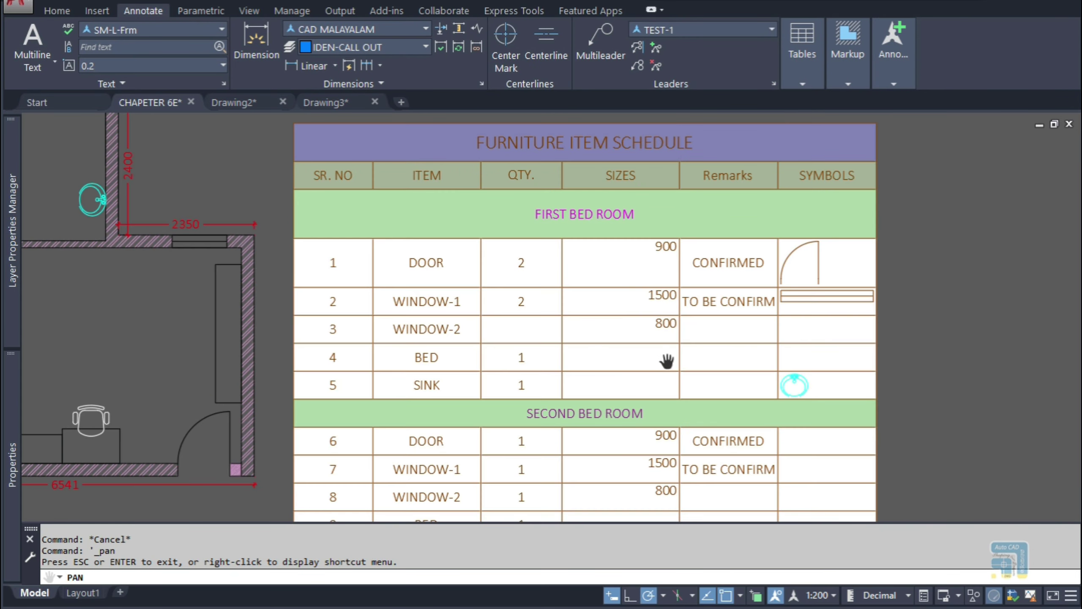
{"action": "middle_click_drag", "start_coordinate": [667, 362], "coordinate": [657, 293]}
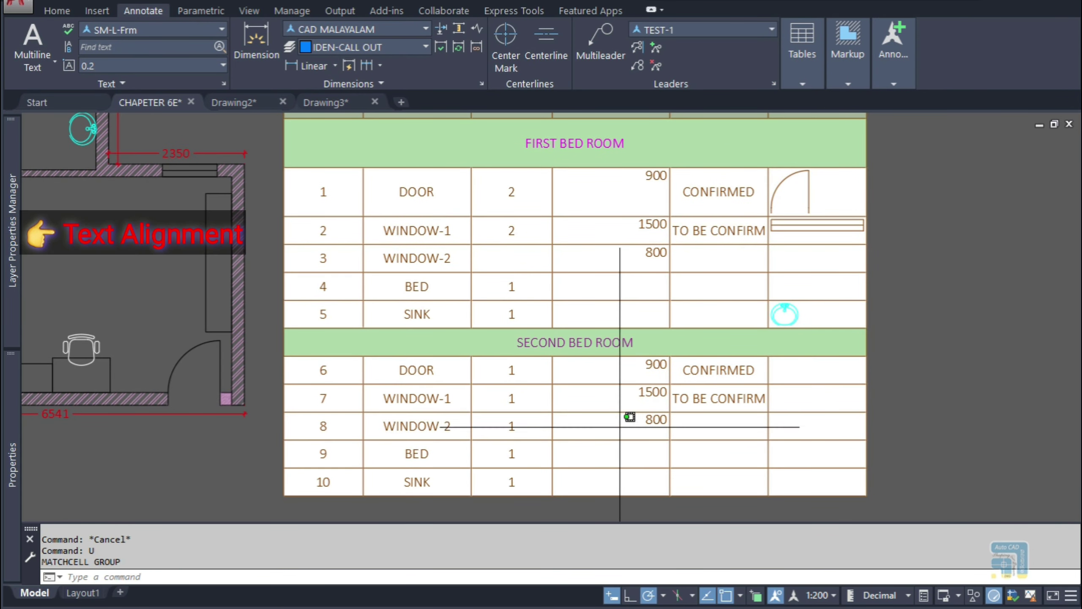
{"action": "left_click", "coordinate": [624, 424]}
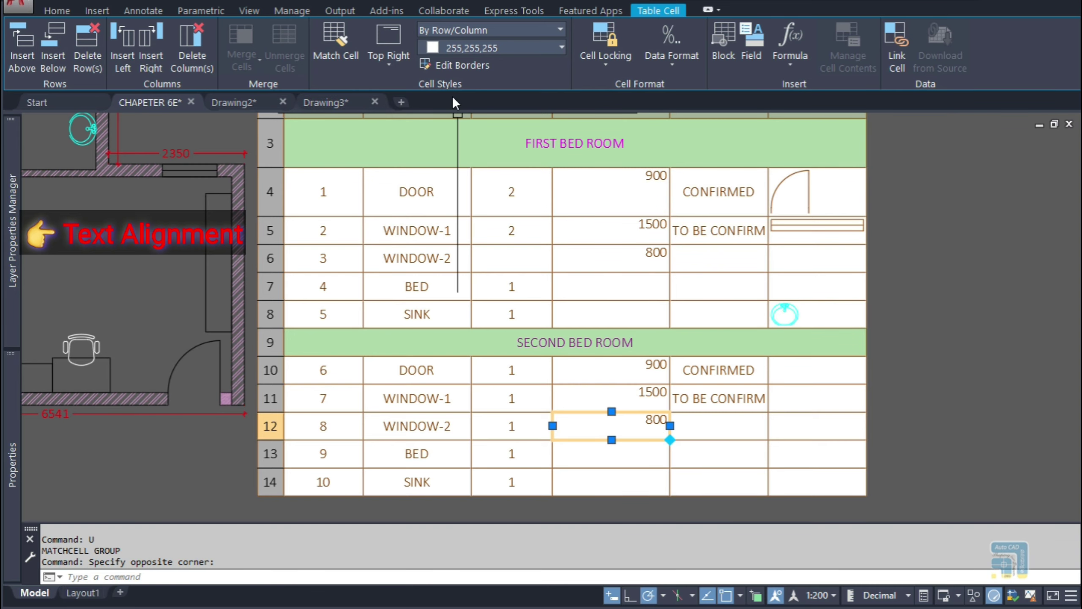
{"action": "left_click", "coordinate": [389, 68]}
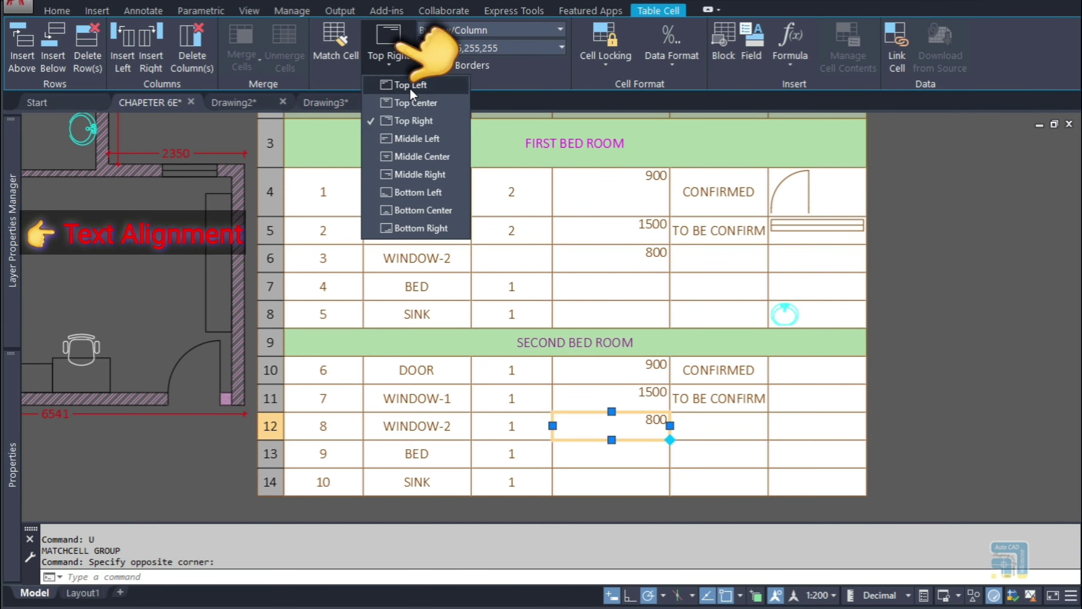
{"action": "left_click", "coordinate": [409, 86]}
{"action": "left_click", "coordinate": [398, 68]}
{"action": "left_click", "coordinate": [399, 103]}
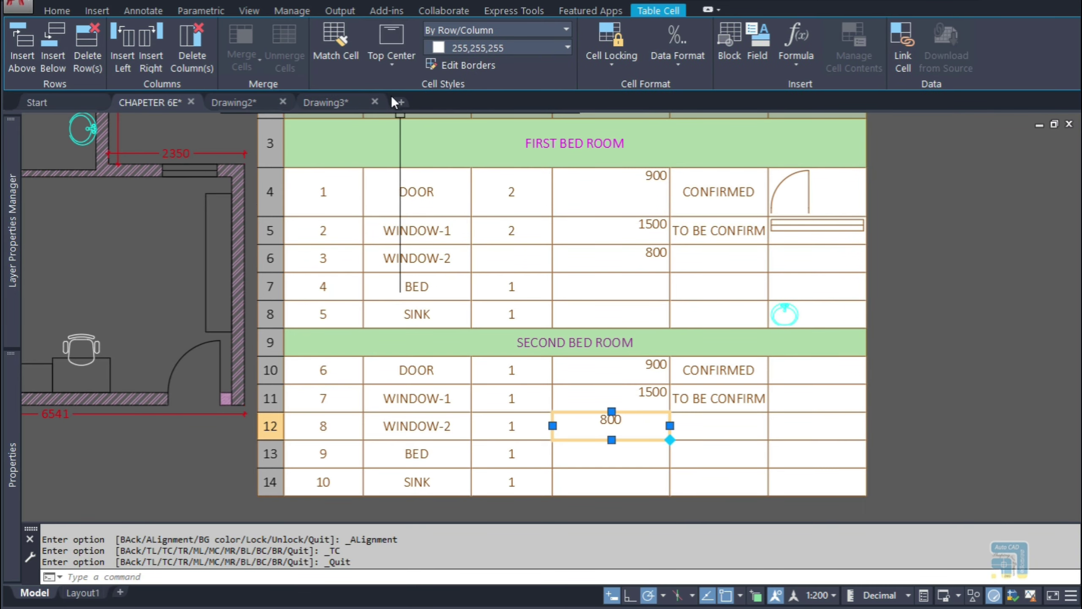
{"action": "left_click", "coordinate": [386, 67]}
{"action": "left_click", "coordinate": [407, 192]}
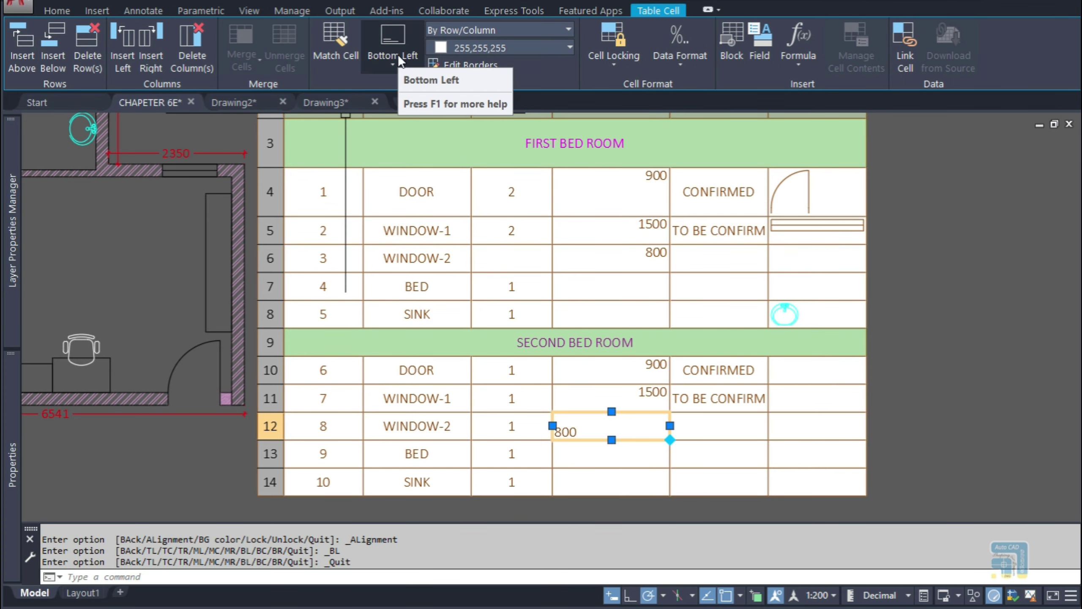
- Accept the border properties of item 8's SIZES cell with a 0.80 mm lineweight
{"action": "left_click", "coordinate": [464, 65]}
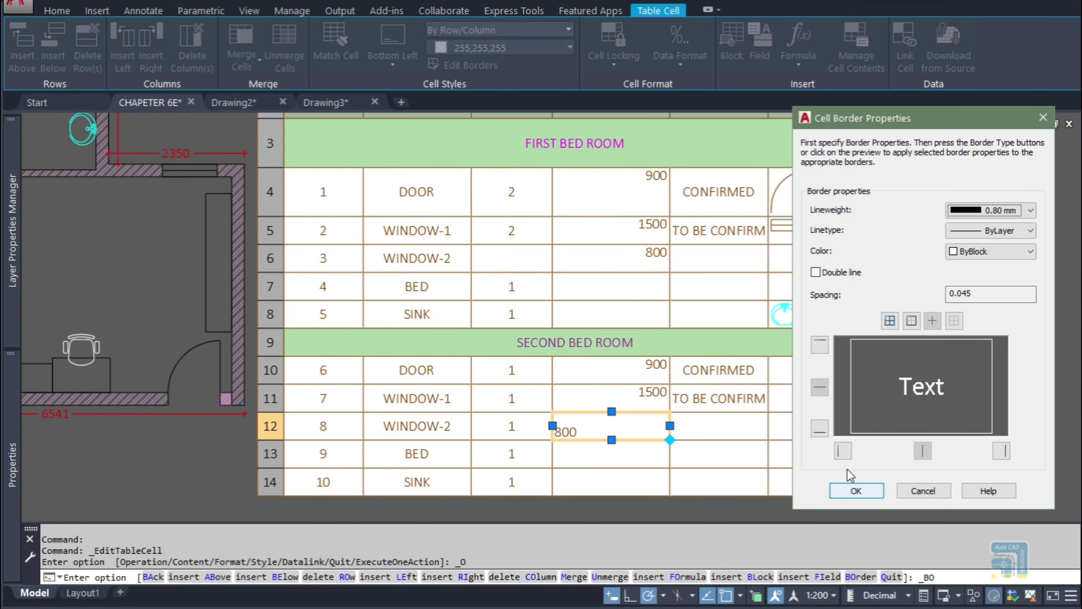
{"action": "left_click", "coordinate": [857, 491]}
{"action": "key", "text": "Escape"}
- Preview a plot of a window around the lower part of the table, covering the SECOND BED ROOM section
{"action": "middle_click_drag", "start_coordinate": [703, 411], "coordinate": [699, 355]}
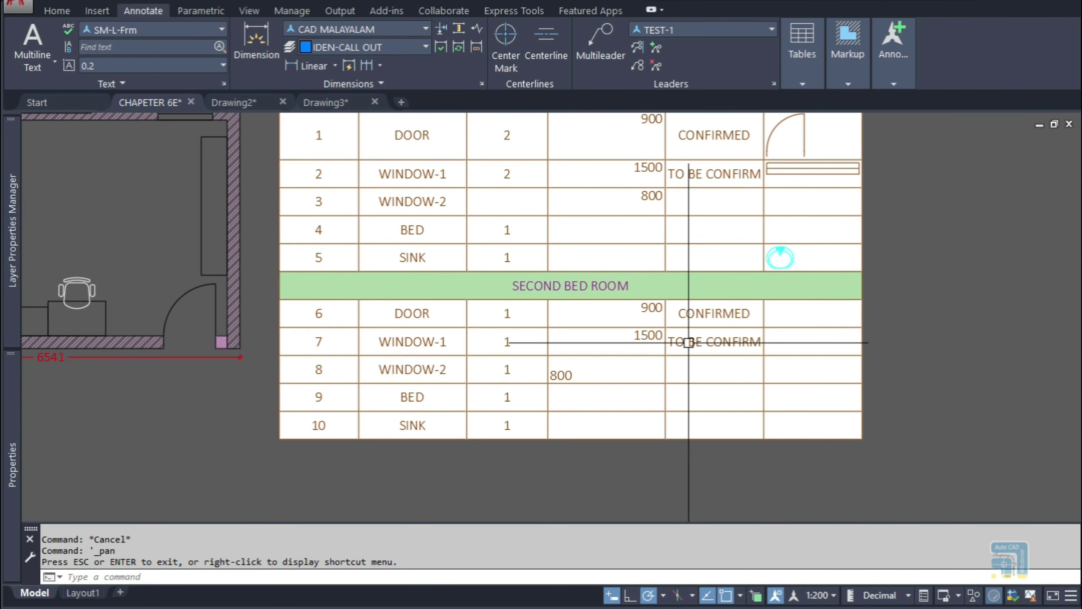
{"action": "key", "text": "ctrl+p"}
{"action": "left_click", "coordinate": [420, 378]}
{"action": "left_click", "coordinate": [903, 205]}
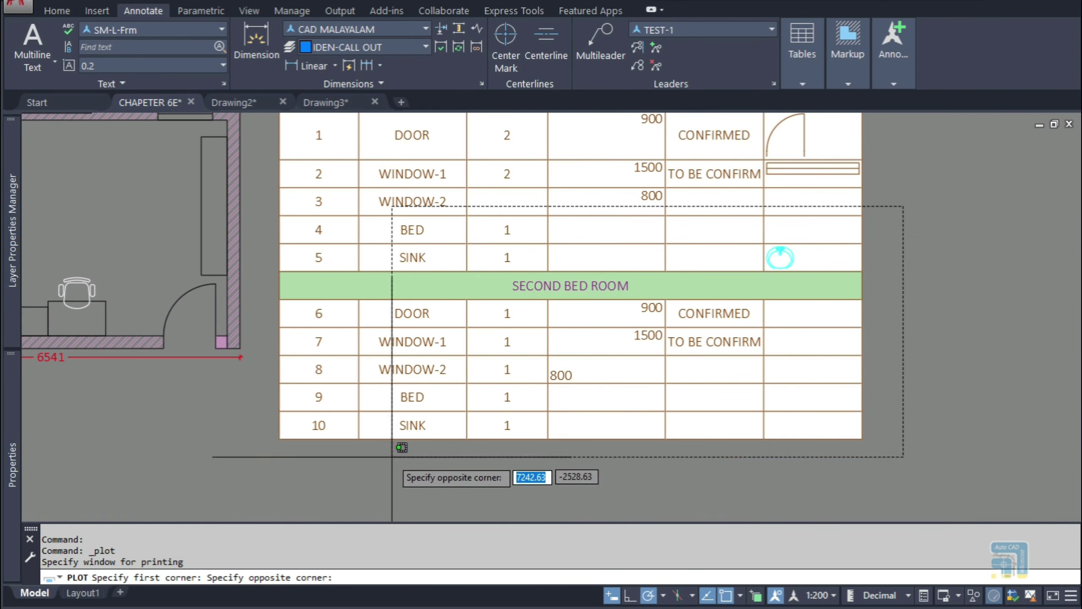
{"action": "left_click", "coordinate": [391, 455]}
{"action": "left_click", "coordinate": [296, 483]}
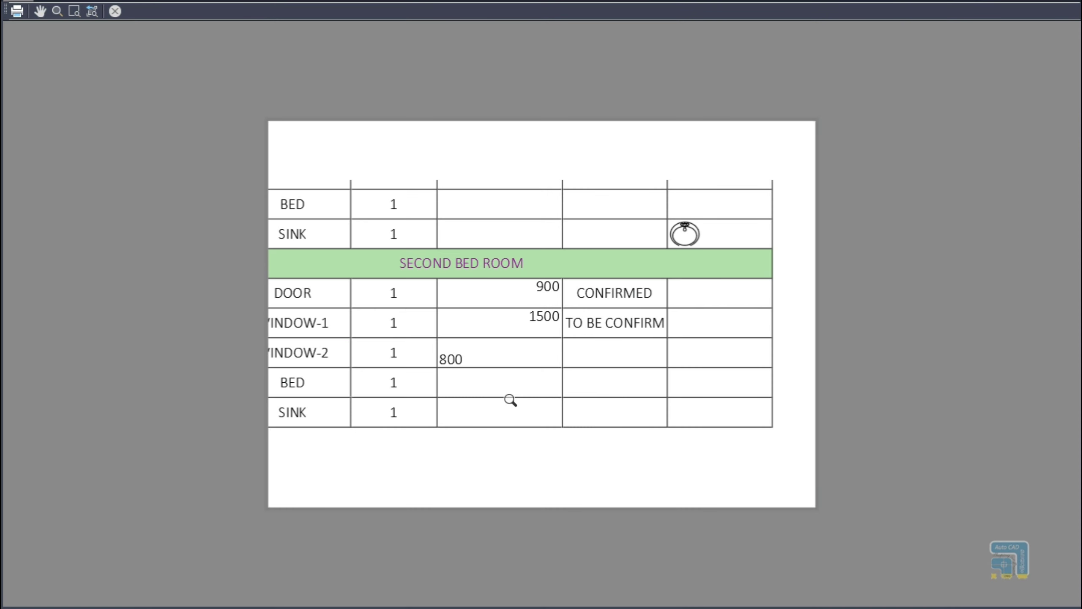
{"action": "key", "text": "Escape"}
{"action": "key", "text": "Escape"}
{"action": "left_click", "coordinate": [605, 370]}
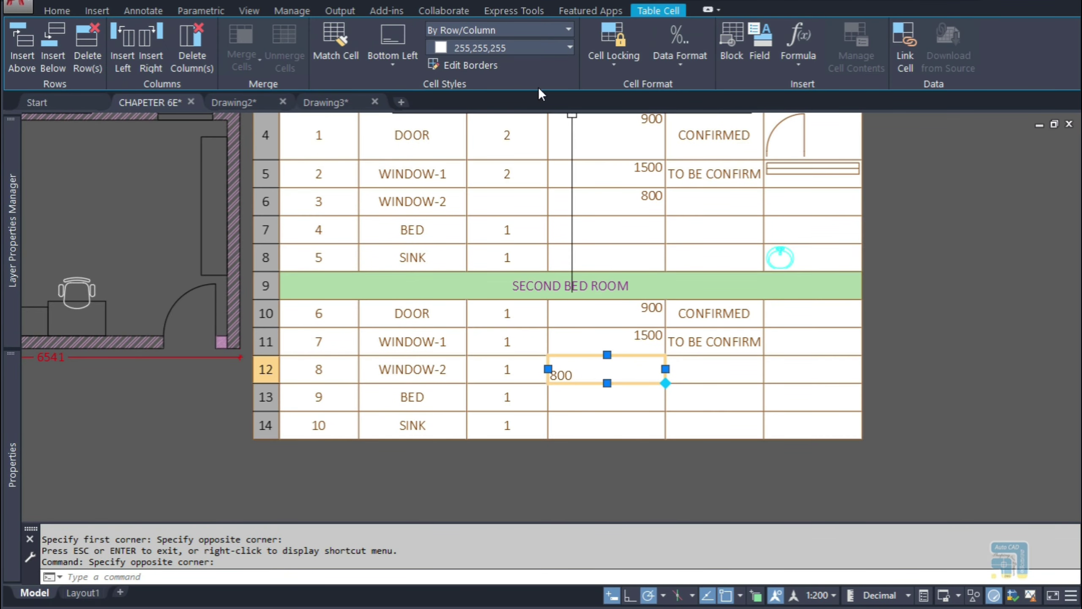
{"action": "left_click", "coordinate": [465, 64]}
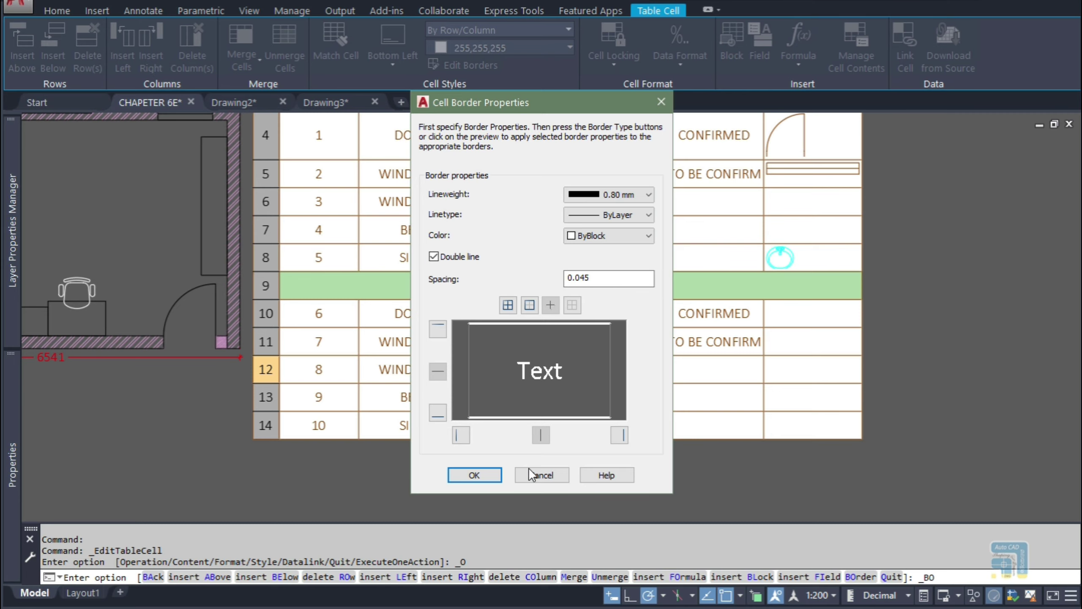
{"action": "left_click", "coordinate": [543, 474]}
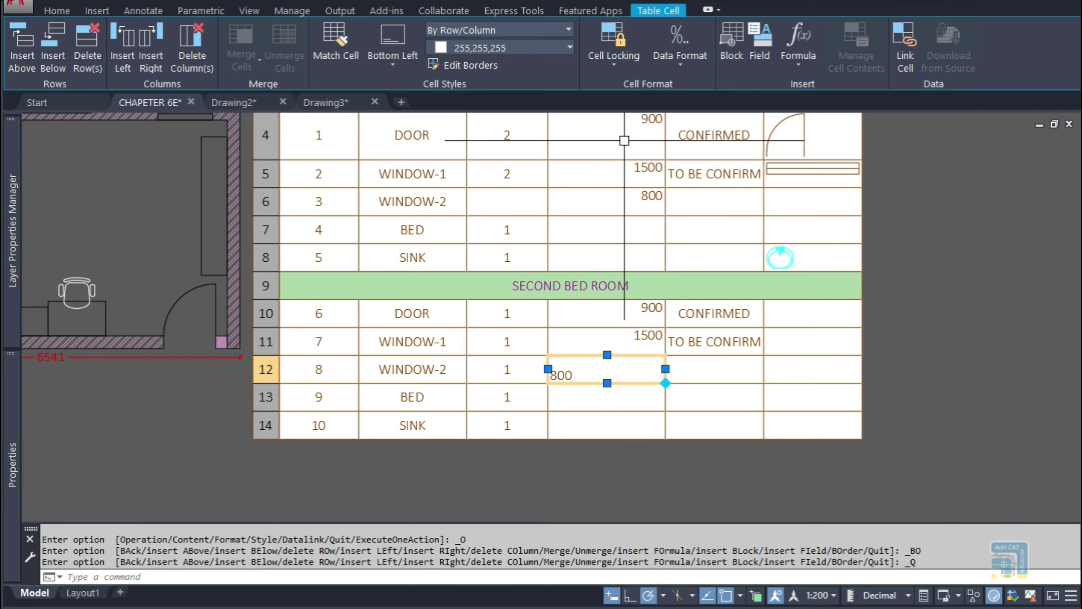
- Set item 8's SIZES cell to Content Locked and try to edit its value
{"action": "left_click", "coordinate": [614, 60]}
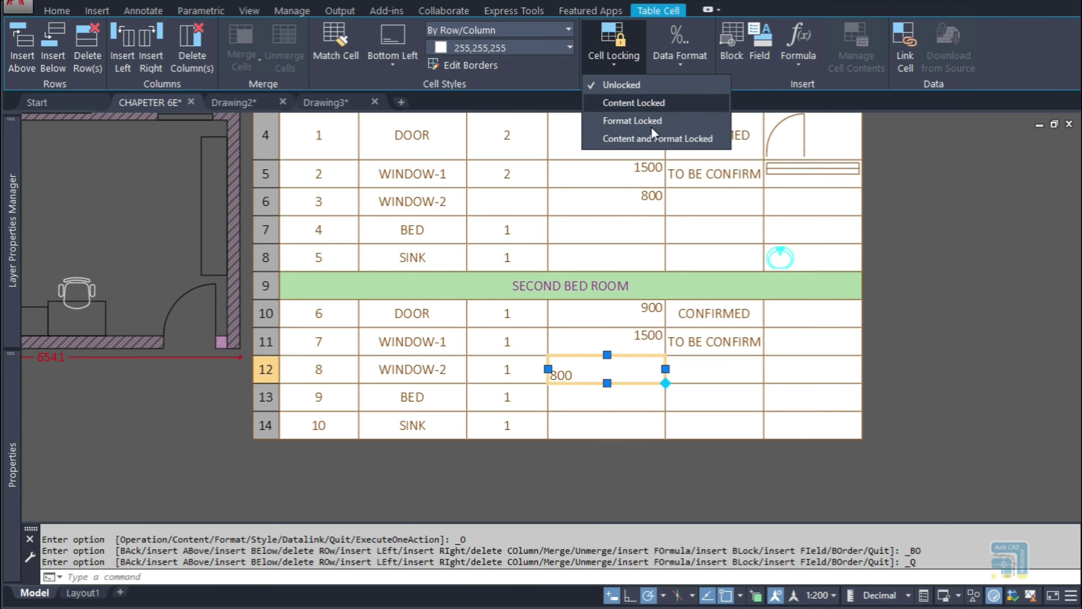
{"action": "left_click", "coordinate": [647, 106]}
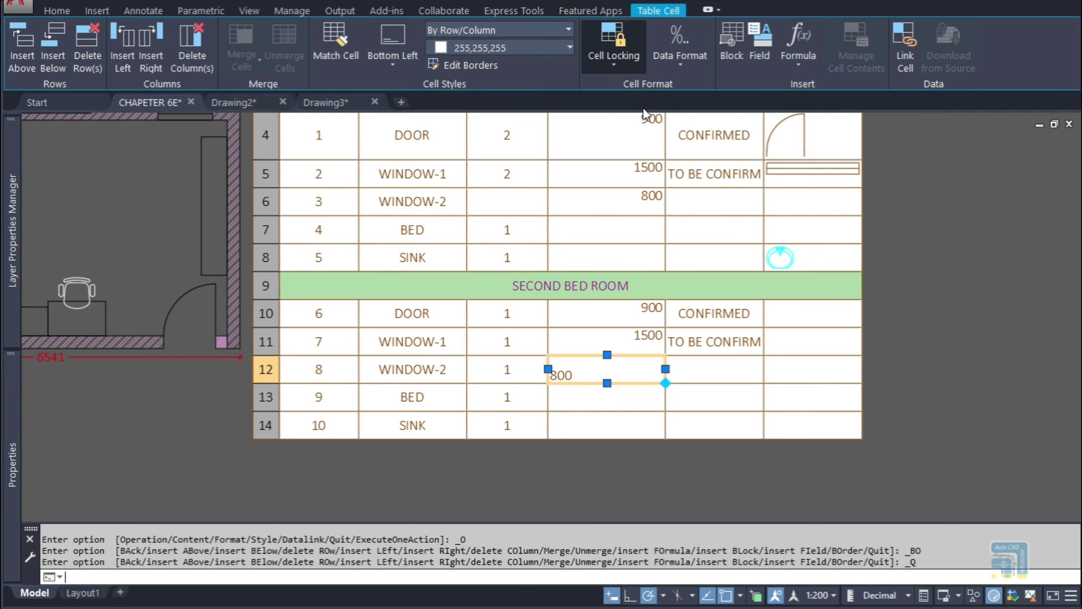
{"action": "left_click", "coordinate": [594, 376]}
{"action": "double_click", "coordinate": [594, 377]}
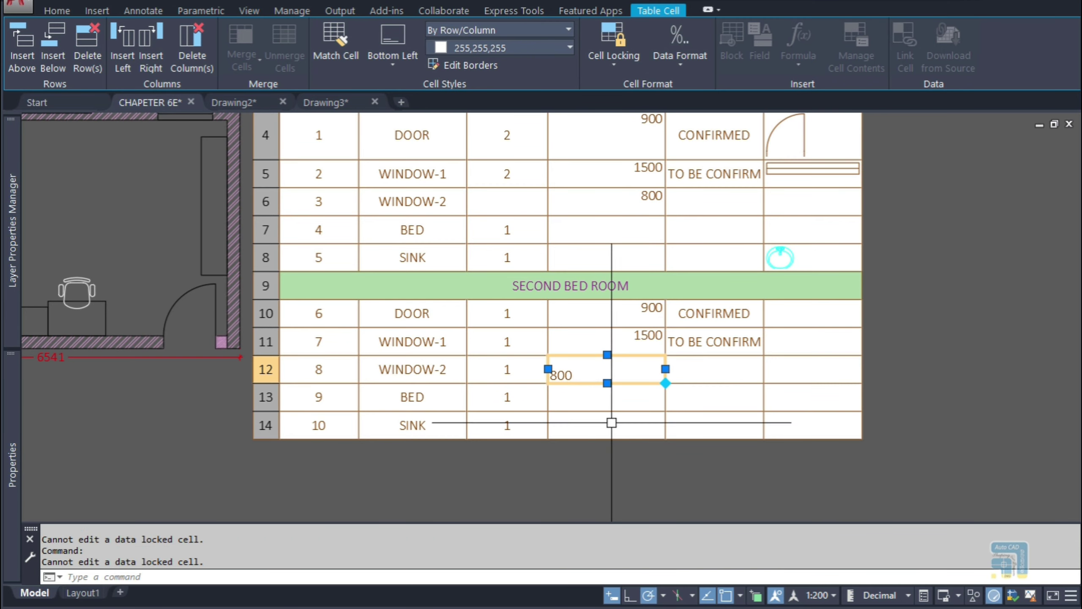
{"action": "key", "text": "Escape"}
{"action": "left_click", "coordinate": [592, 366]}
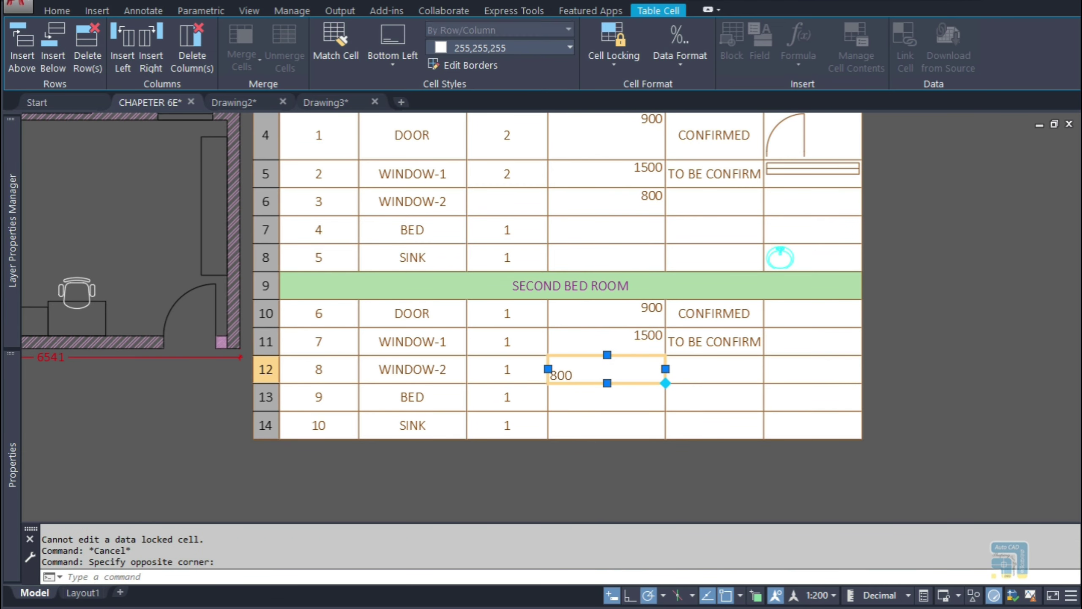
- Unlock item 8's SIZES cell in the SECOND BED ROOM section
{"action": "left_click", "coordinate": [592, 367]}
{"action": "key", "text": "Escape"}
{"action": "left_click", "coordinate": [589, 375]}
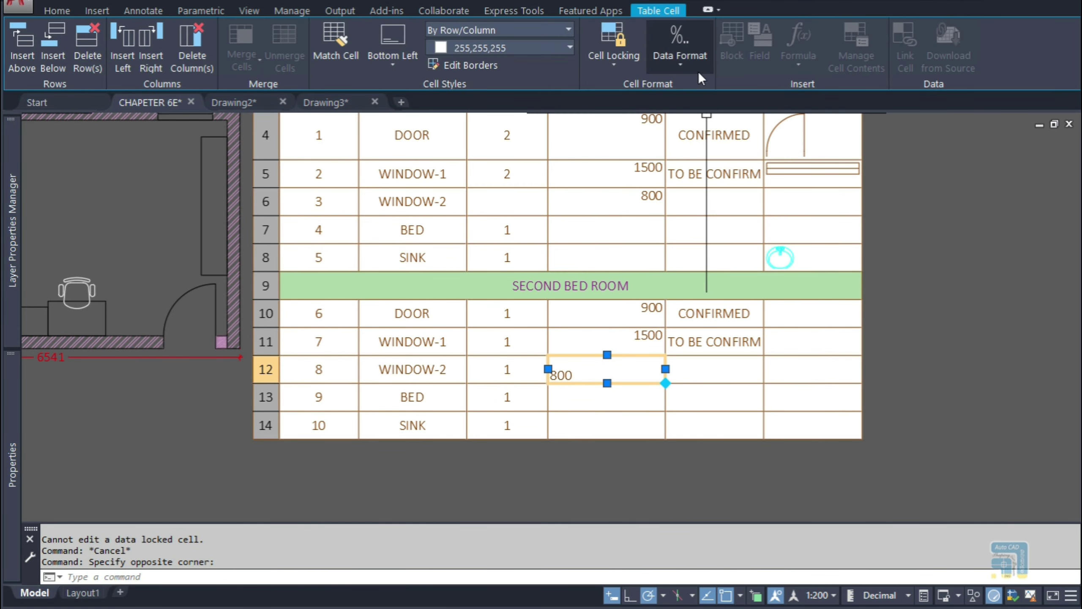
{"action": "left_click", "coordinate": [617, 65]}
{"action": "left_click", "coordinate": [626, 85]}
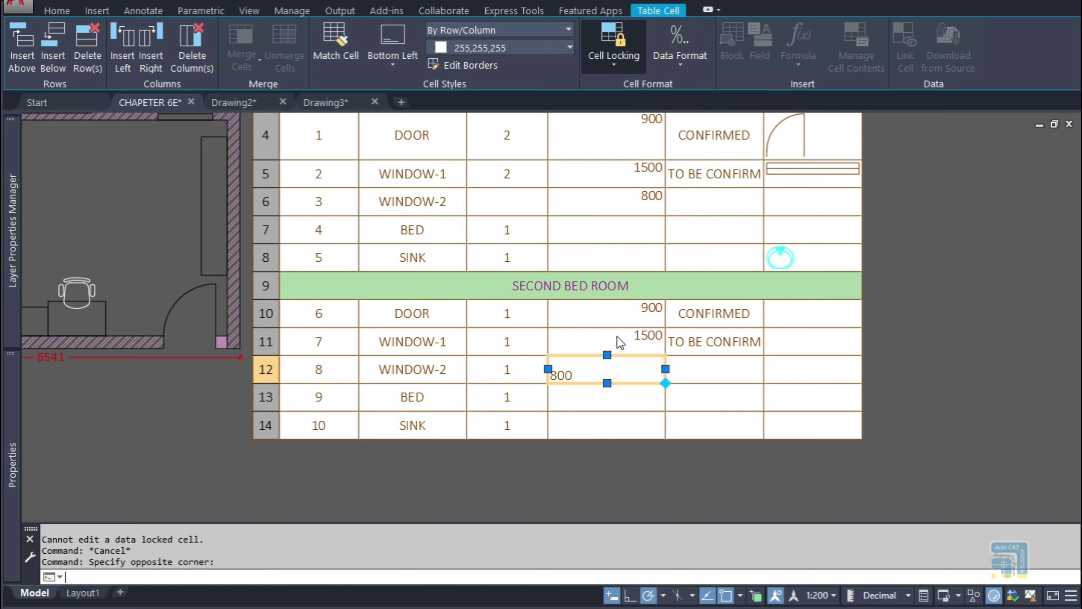
- Try entering ASD in item 8's SIZES cell and discard the text change
{"action": "type", "text": "ASD"}
{"action": "key", "text": "Escape"}
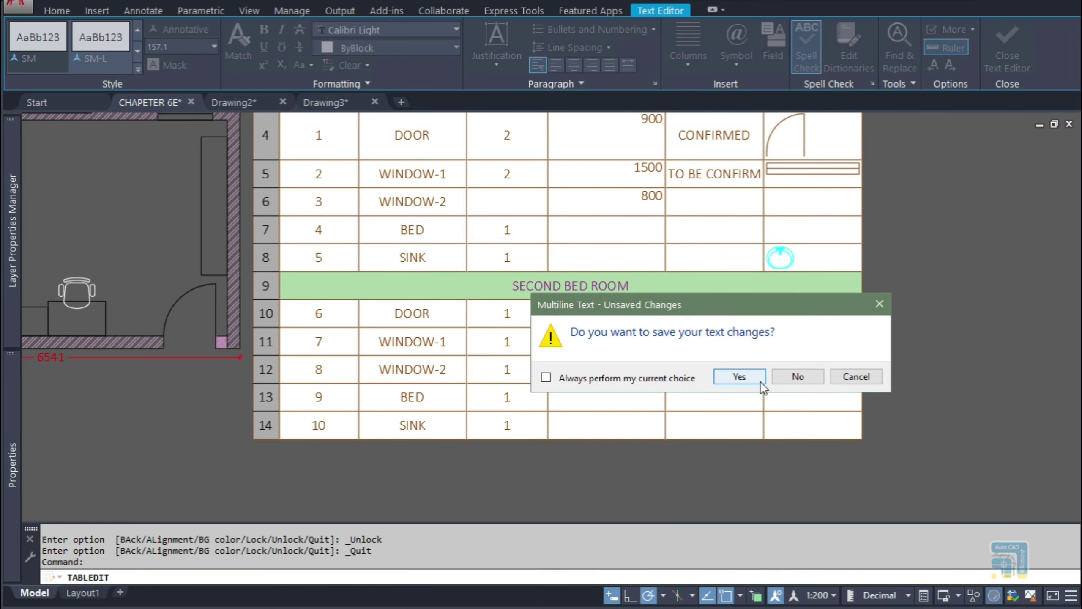
{"action": "left_click", "coordinate": [787, 379]}
{"action": "key", "text": "Escape"}
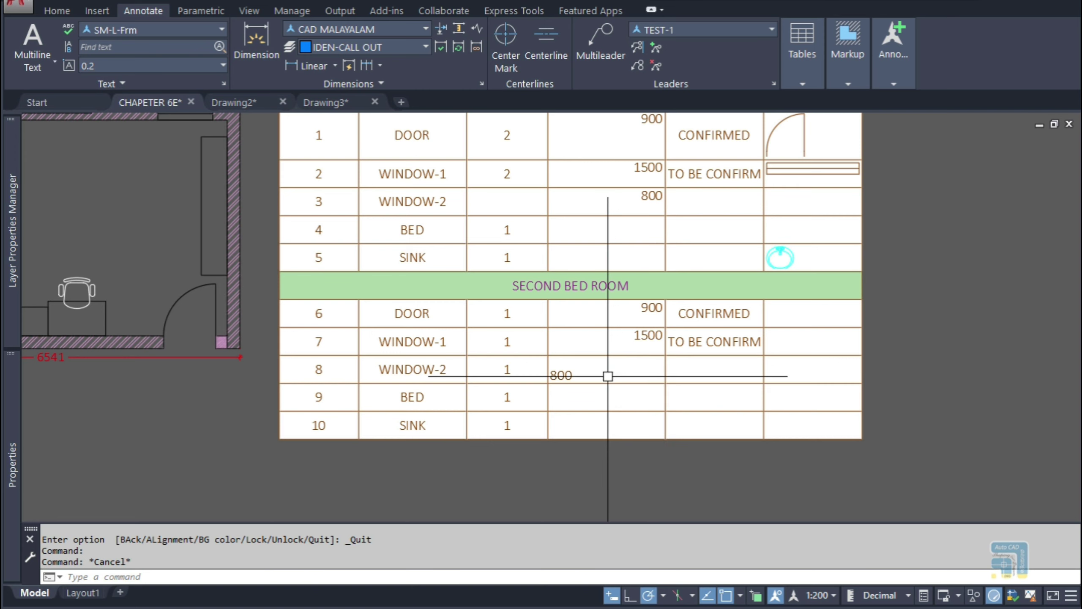
- Change the data format of item 8's SIZES cell to Text, then to Currency
{"action": "left_click", "coordinate": [606, 376]}
{"action": "left_click", "coordinate": [687, 54]}
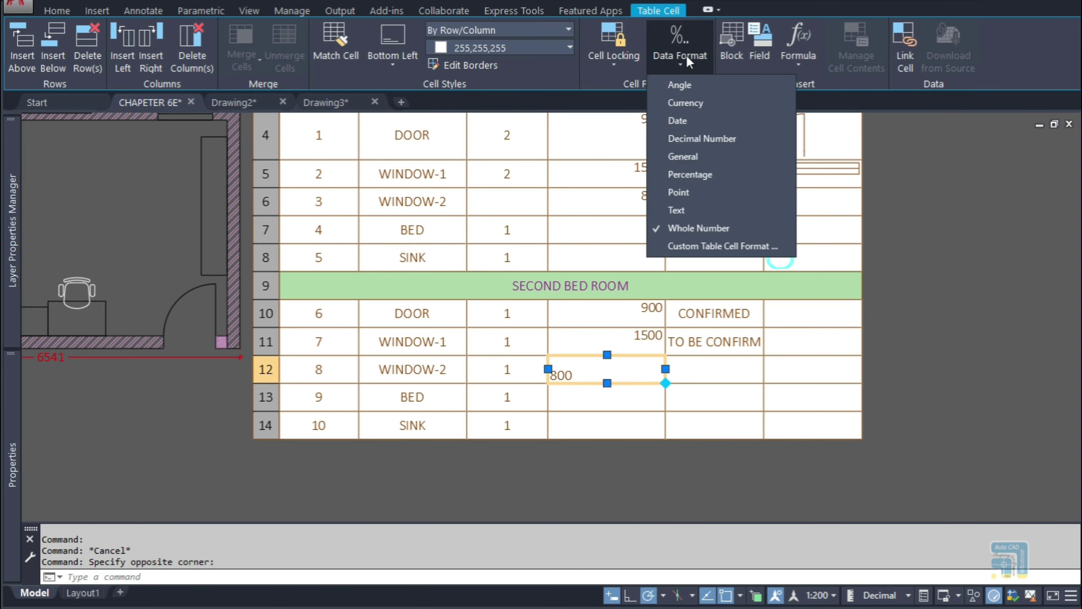
{"action": "left_click", "coordinate": [699, 209]}
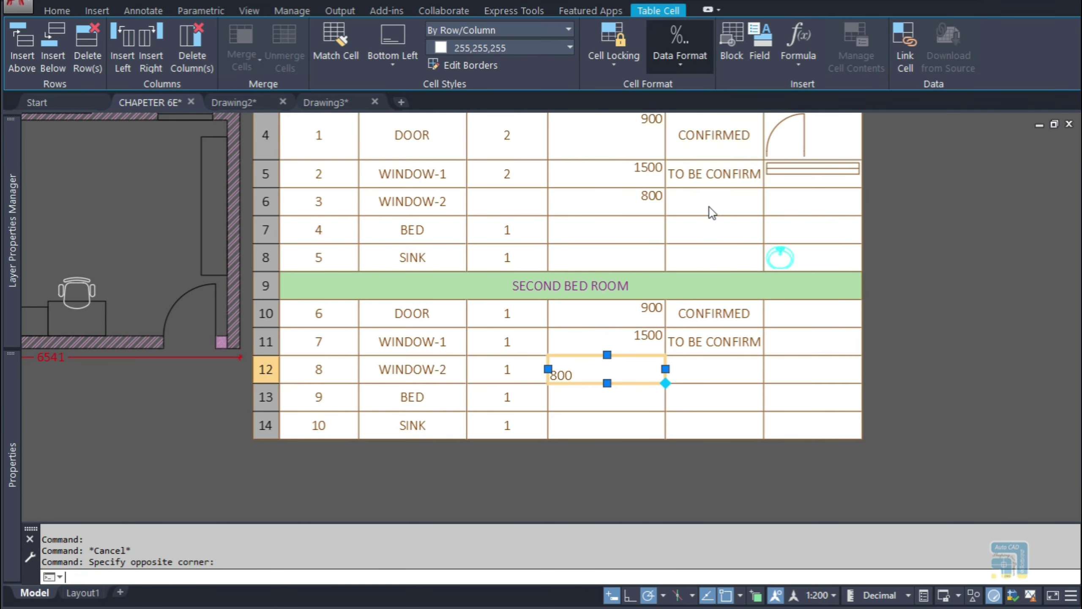
{"action": "left_click", "coordinate": [680, 47]}
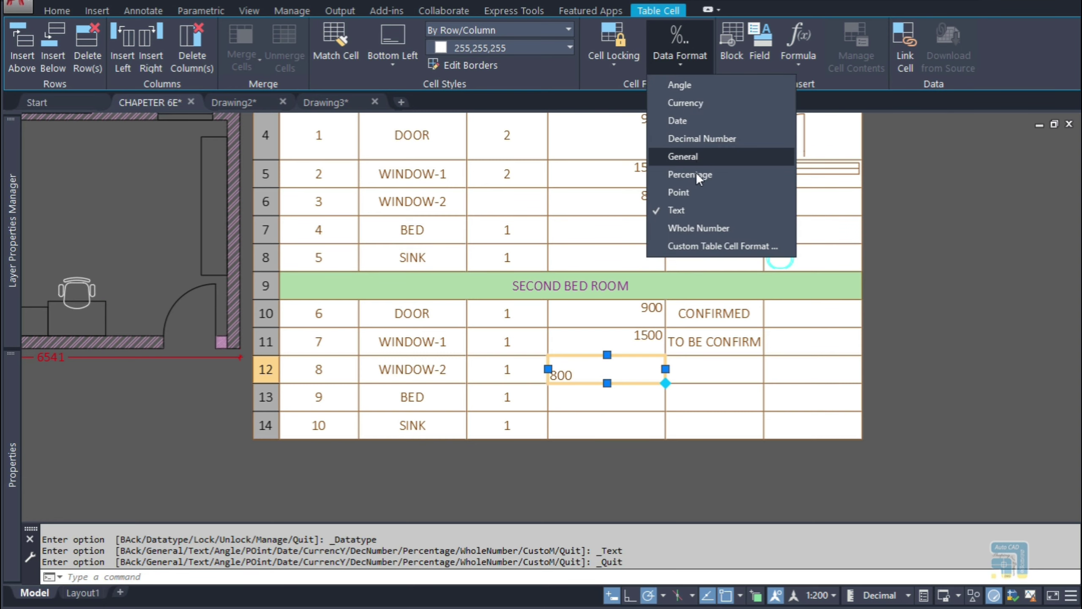
{"action": "left_click", "coordinate": [695, 104]}
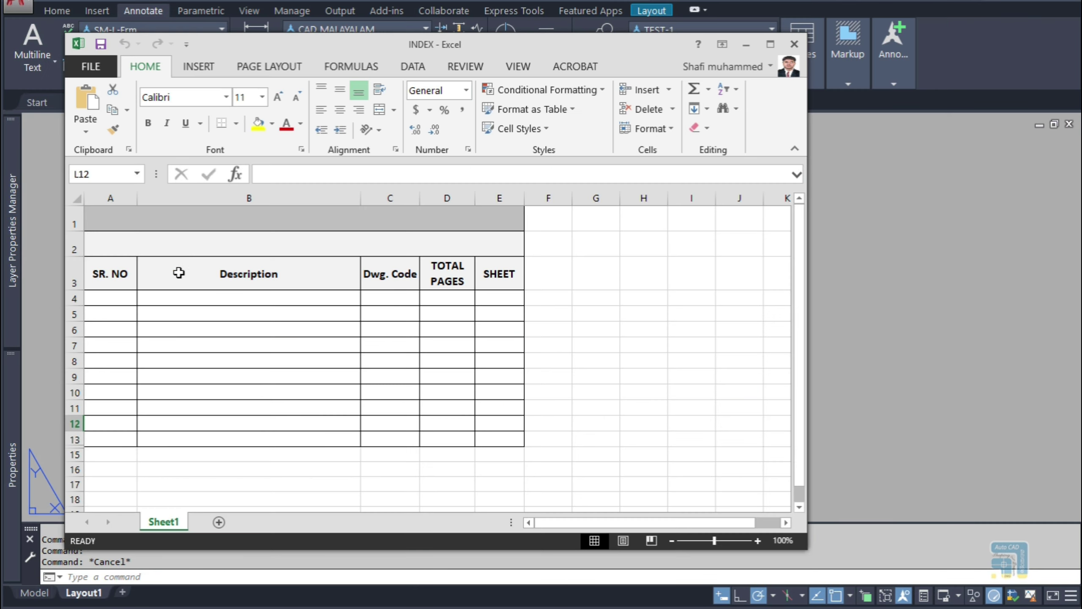
- In the INDEX workbook in Excel, enter the heading TEST INDEX in merged cell A2 and centre it horizontally
{"action": "left_click", "coordinate": [194, 240]}
{"action": "type", "text": "T"}
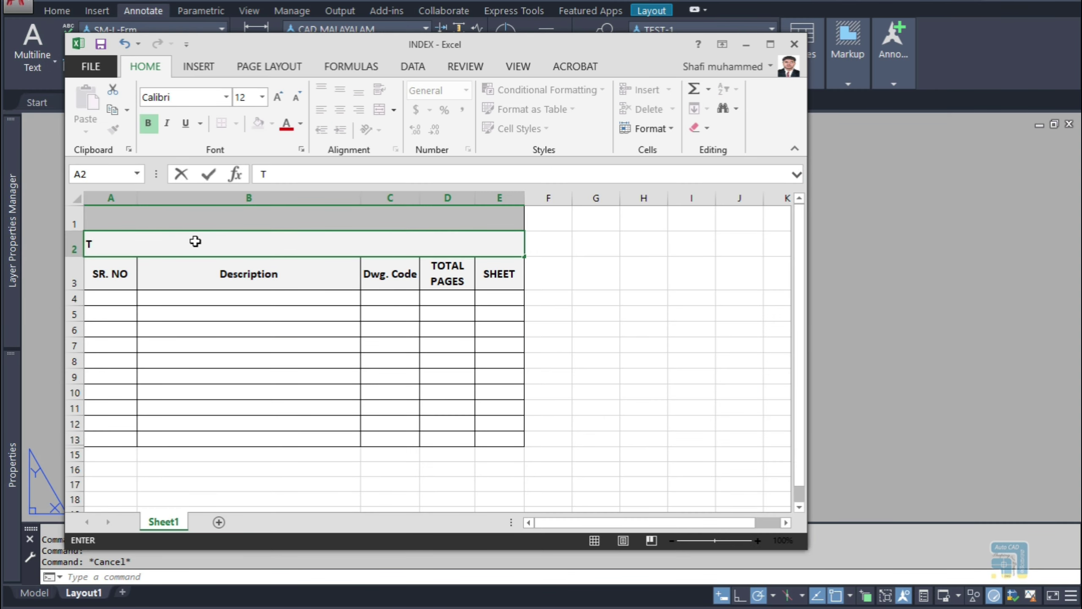
{"action": "type", "text": "EST INDEX"}
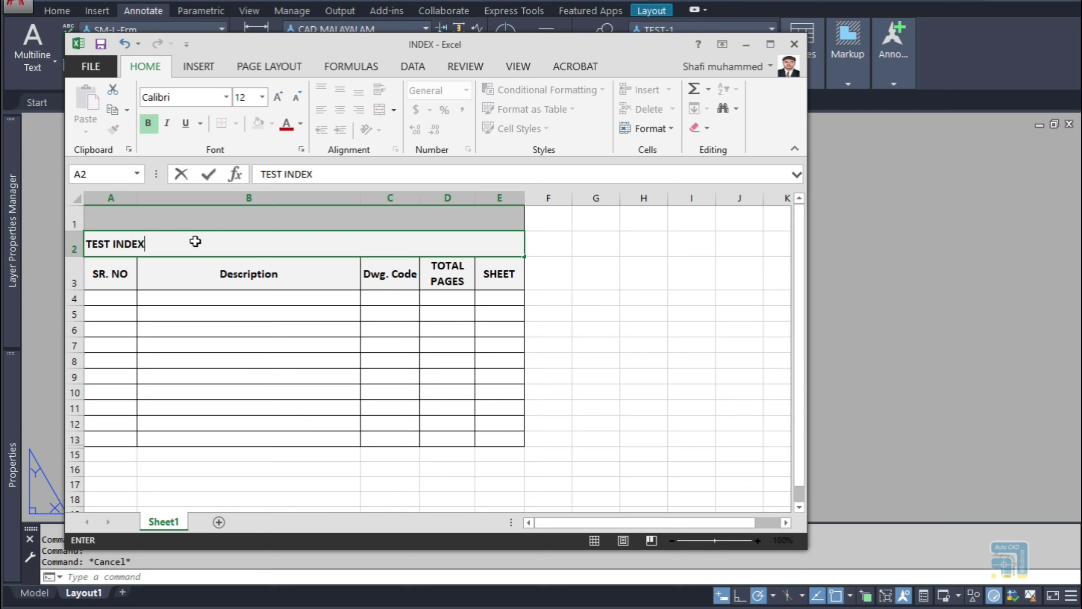
{"action": "left_click", "coordinate": [264, 378]}
{"action": "left_click", "coordinate": [228, 249]}
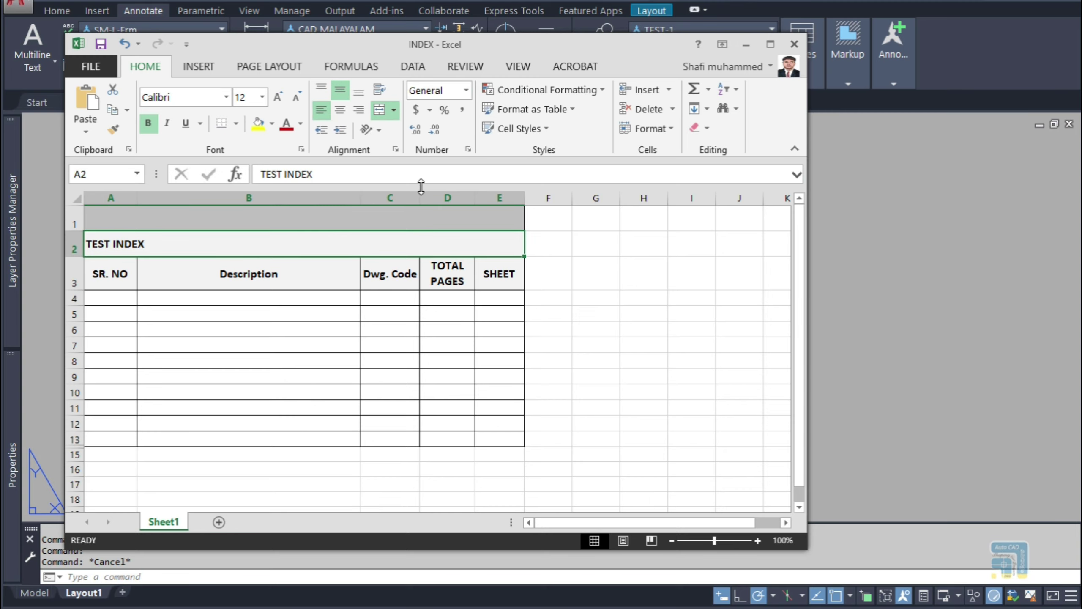
{"action": "left_click", "coordinate": [341, 110]}
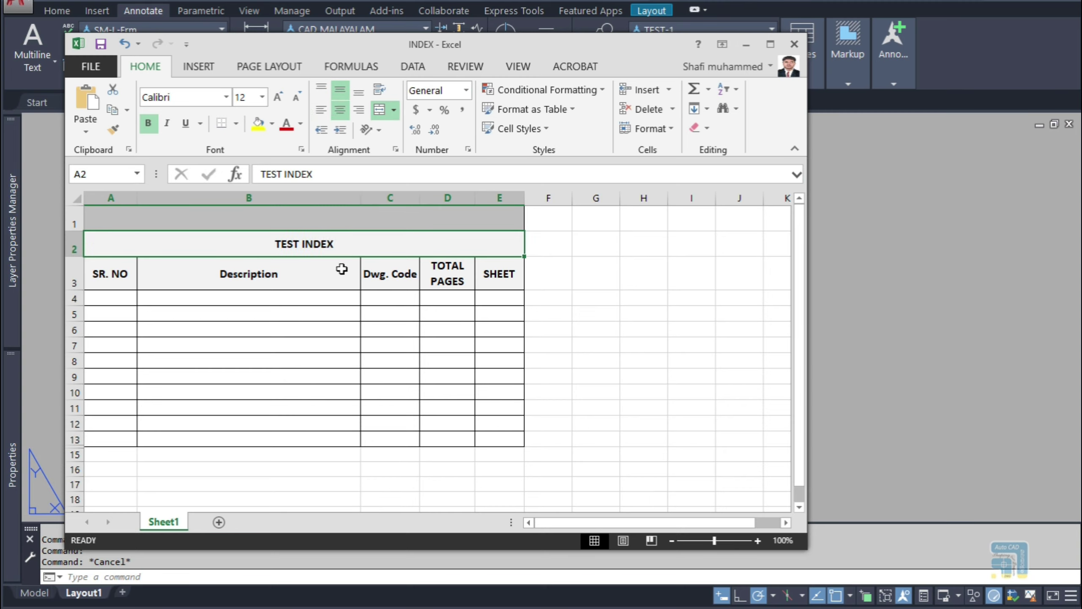
- Enter A1 in cell A4 of the SR. NO column and fill the series down to A10 in row 13
{"action": "left_click", "coordinate": [91, 298]}
{"action": "type", "text": "A1"}
{"action": "left_click", "coordinate": [148, 341]}
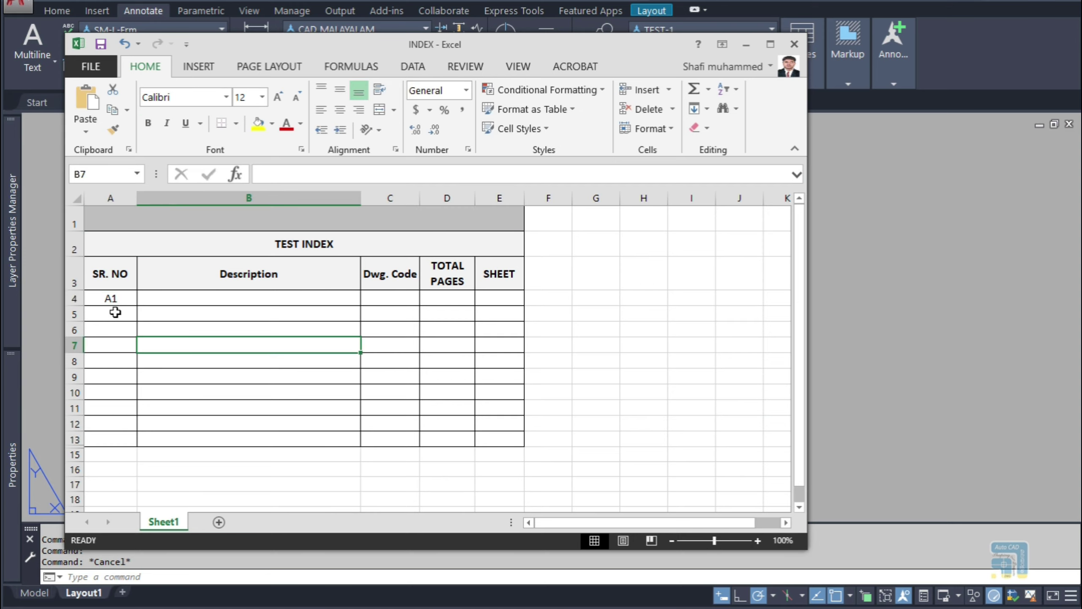
{"action": "left_click", "coordinate": [115, 301]}
{"action": "left_click_drag", "start_coordinate": [139, 305], "coordinate": [145, 442]}
- Enter Description-1 in cell B4 and fill the Description column down to Description-10 in row 13
{"action": "left_click", "coordinate": [294, 299]}
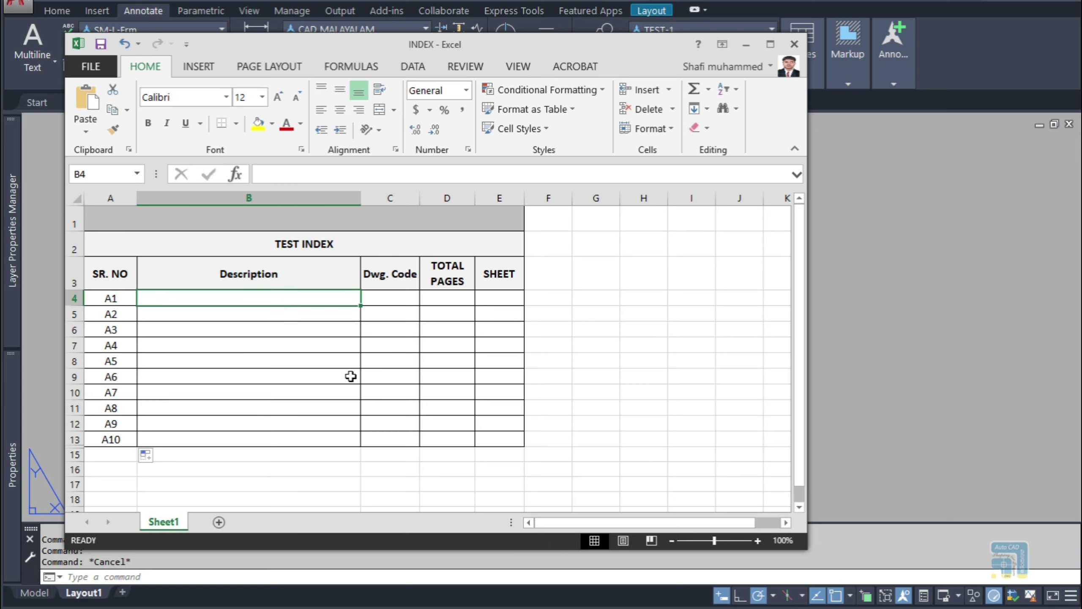
{"action": "type", "text": "DE"}
{"action": "key", "text": "Tab"}
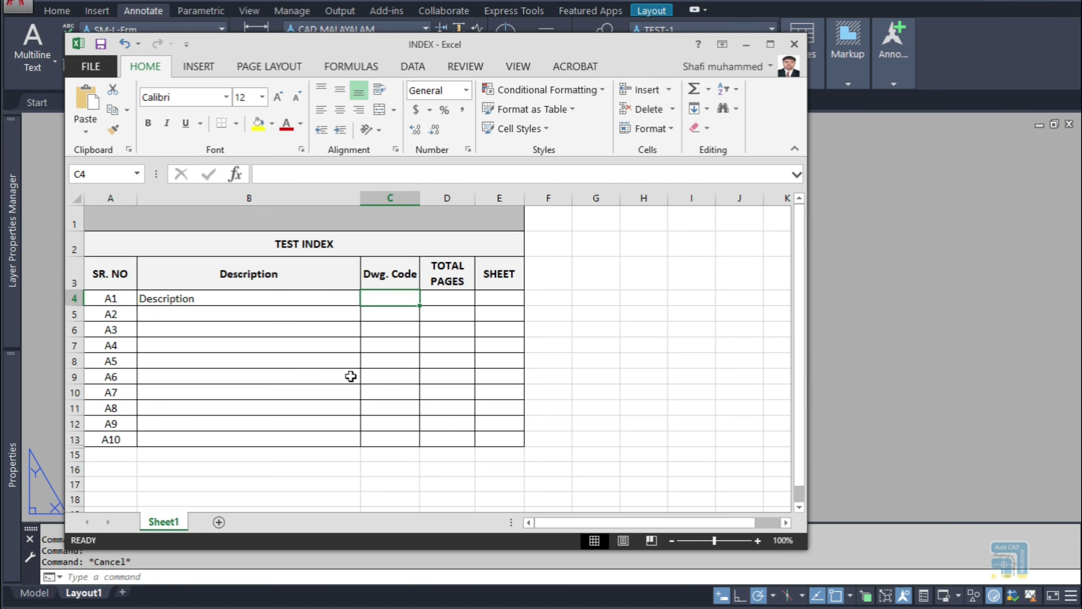
{"action": "double_click", "coordinate": [209, 299]}
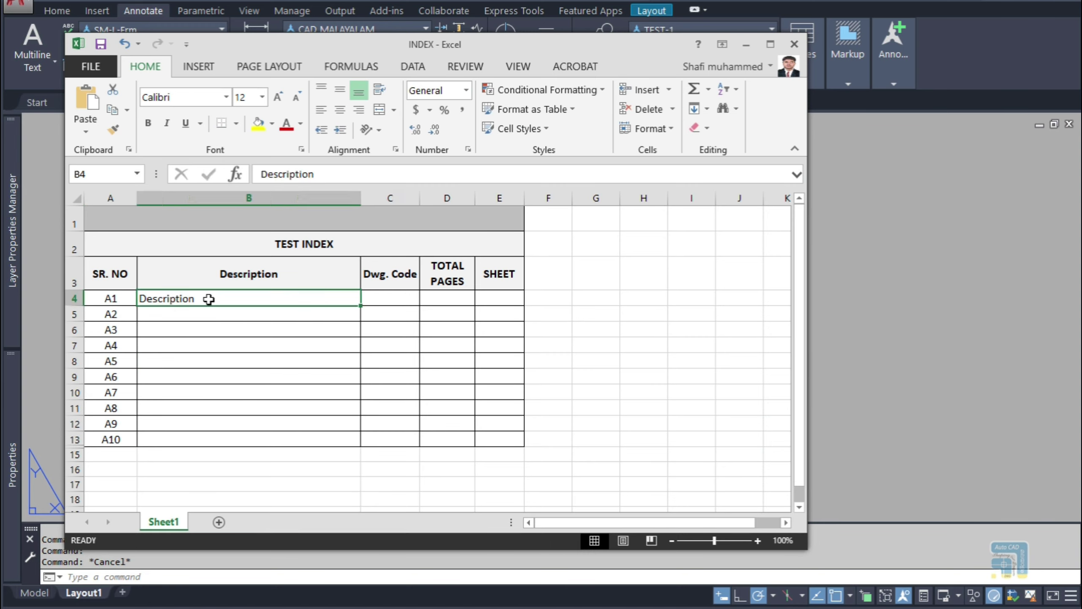
{"action": "type", "text": "-1"}
{"action": "key", "text": "Return"}
{"action": "key", "text": "Up"}
{"action": "left_click_drag", "start_coordinate": [367, 305], "coordinate": [360, 443]}
{"action": "left_click", "coordinate": [264, 485]}
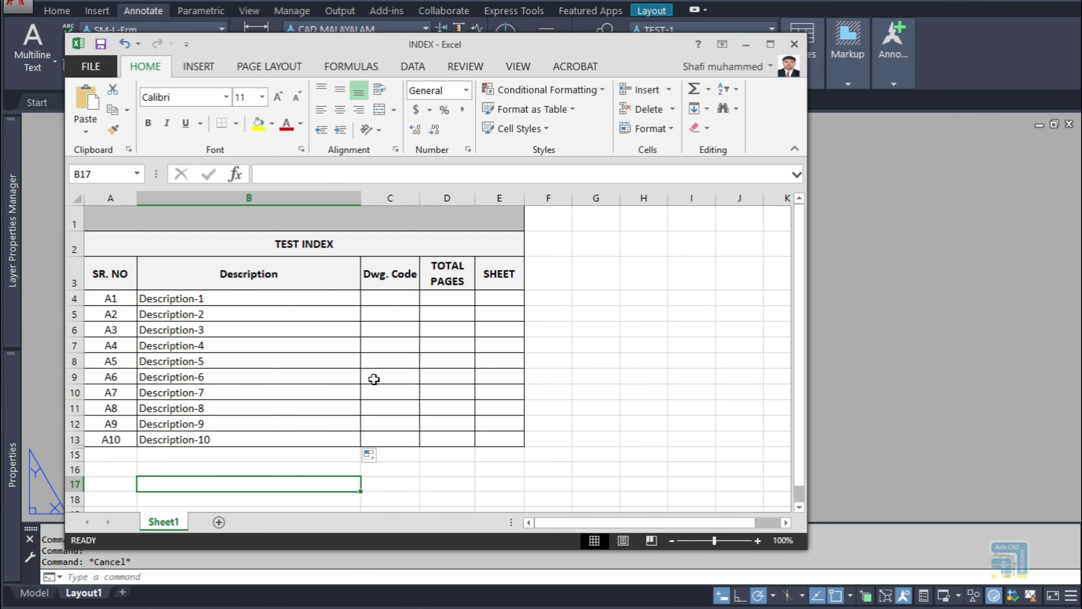
- Enter T1 in cell C4 and fill the Dwg. Code column down to T10 in row 13
{"action": "left_click", "coordinate": [387, 296]}
{"action": "type", "text": "A"}
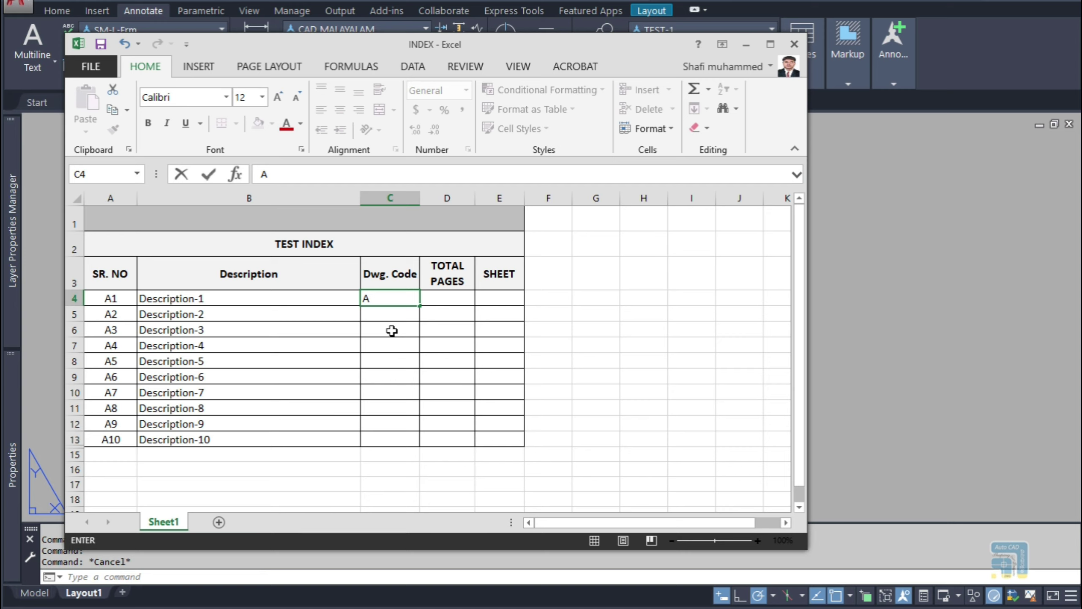
{"action": "key", "text": "ctrl+Return"}
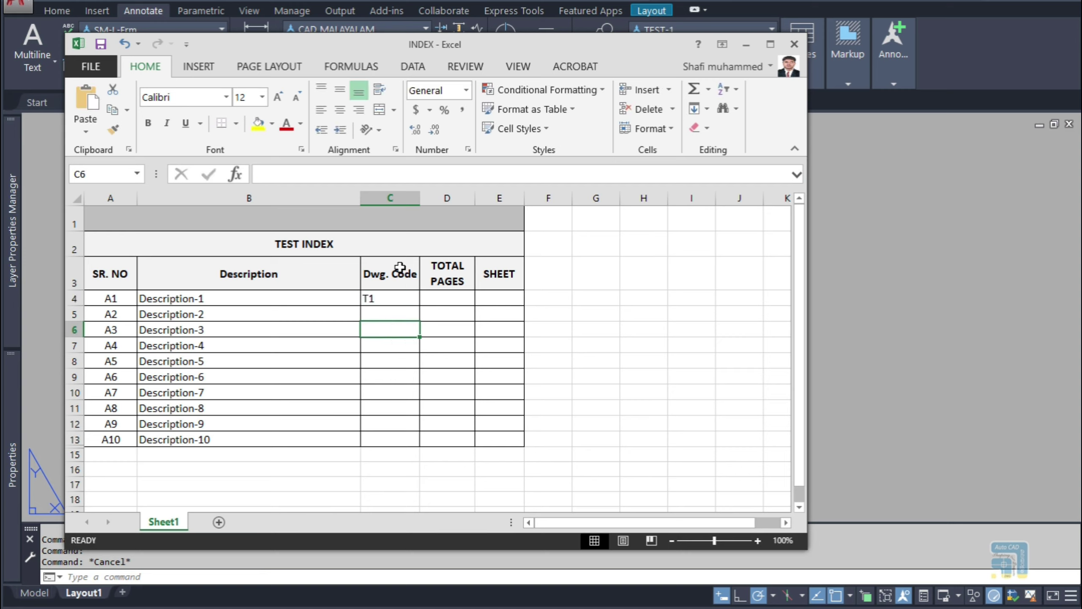
{"action": "left_click_drag", "start_coordinate": [420, 306], "coordinate": [421, 446]}
{"action": "left_click", "coordinate": [451, 295]}
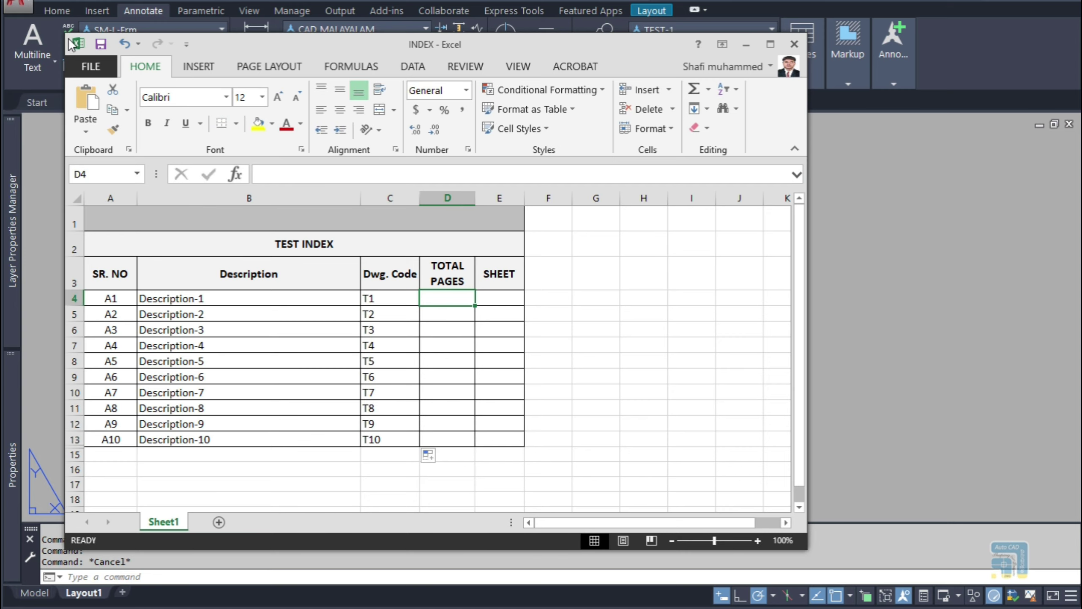
- Switch back to AutoCAD and start inserting a table in Layout1 from a data link
{"action": "left_click", "coordinate": [750, 44]}
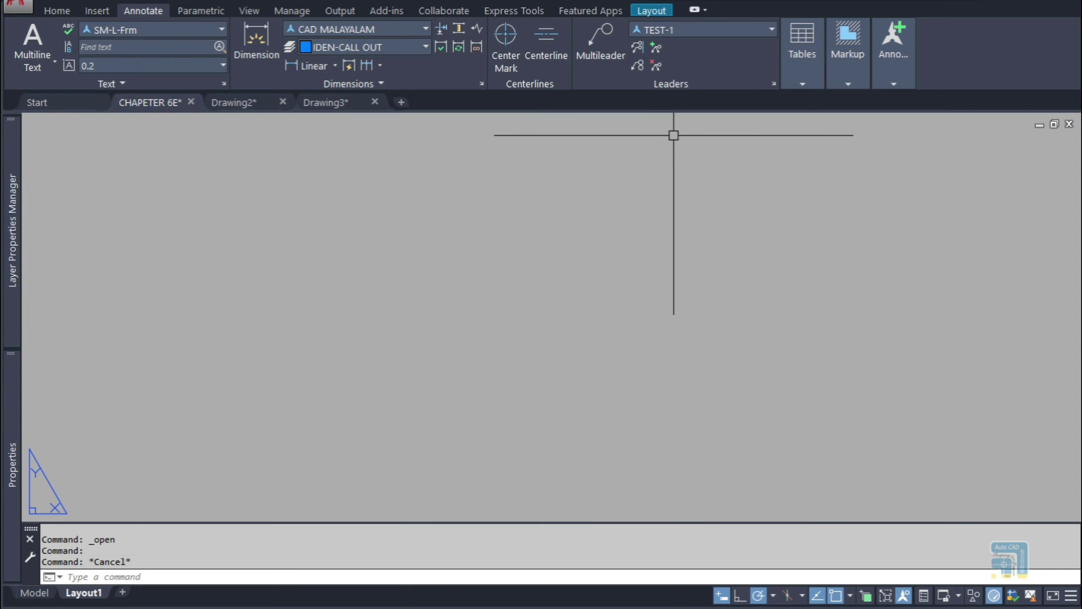
{"action": "left_click", "coordinate": [802, 47]}
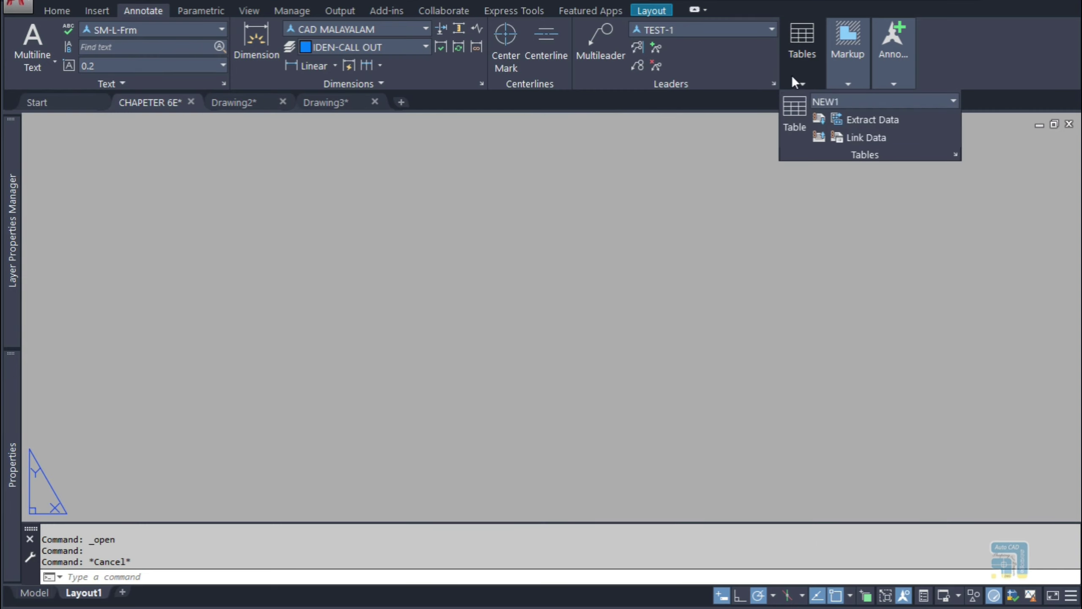
{"action": "left_click", "coordinate": [796, 114]}
{"action": "left_click", "coordinate": [343, 219]}
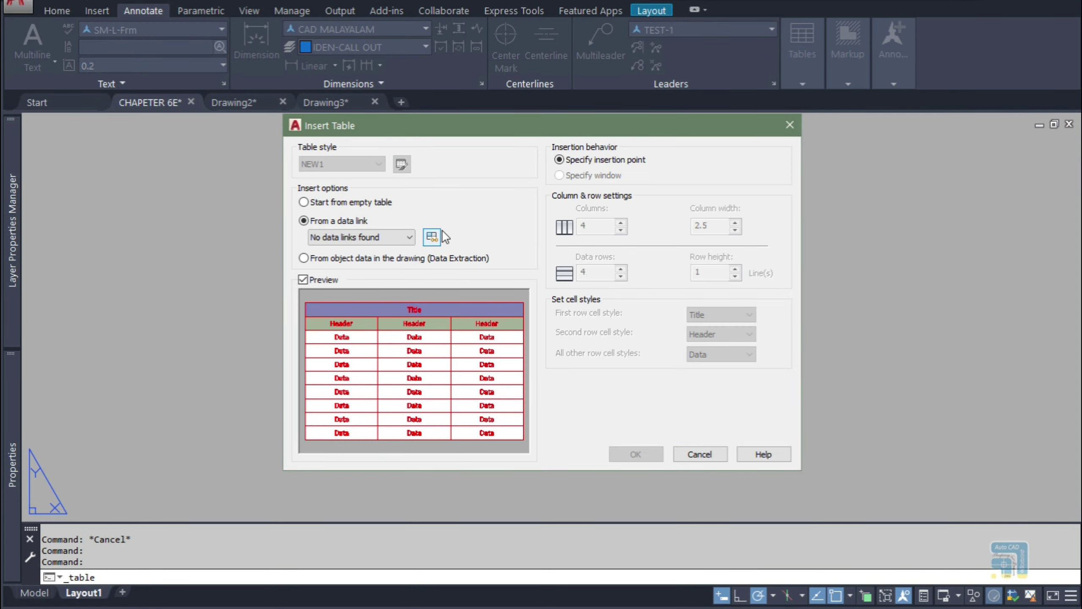
{"action": "left_click", "coordinate": [410, 237]}
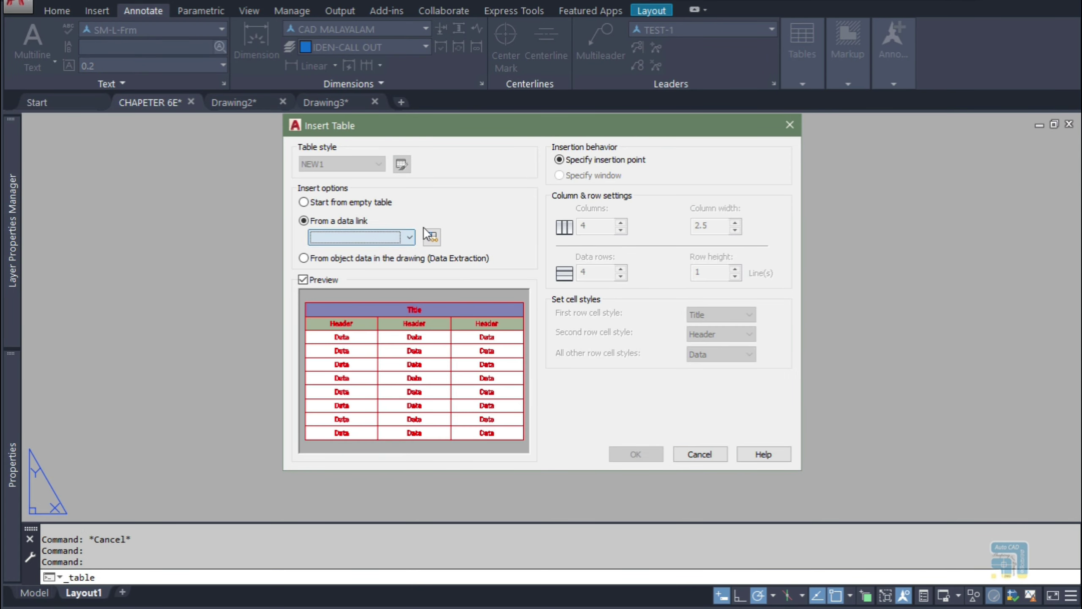
- Create a new Excel data link named INDEX for the table
{"action": "left_click", "coordinate": [432, 237]}
{"action": "left_click", "coordinate": [487, 204]}
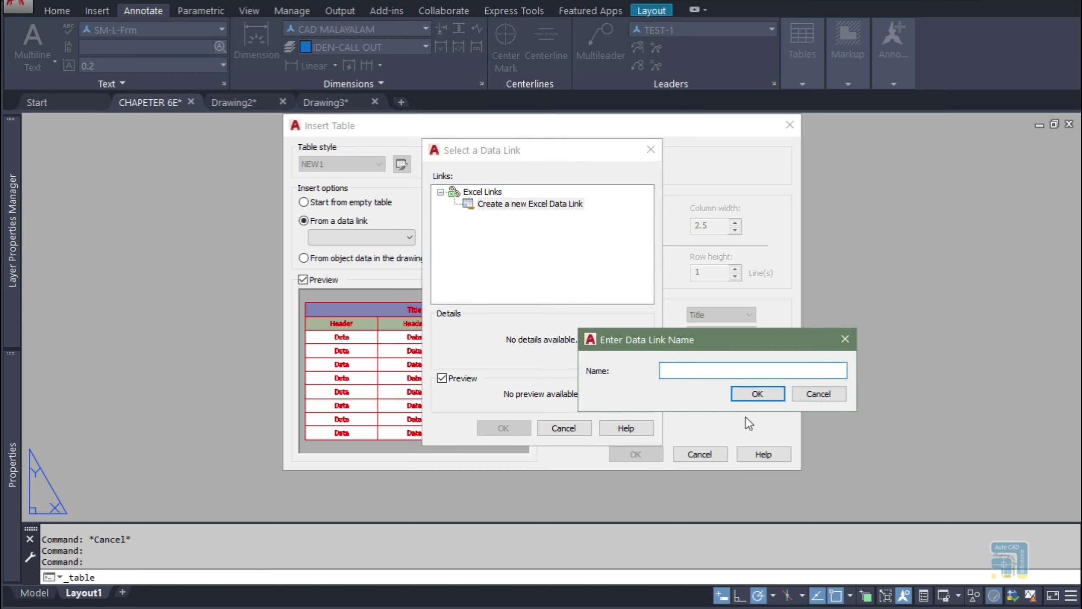
{"action": "type", "text": "INDEX"}
{"action": "key", "text": "Return"}
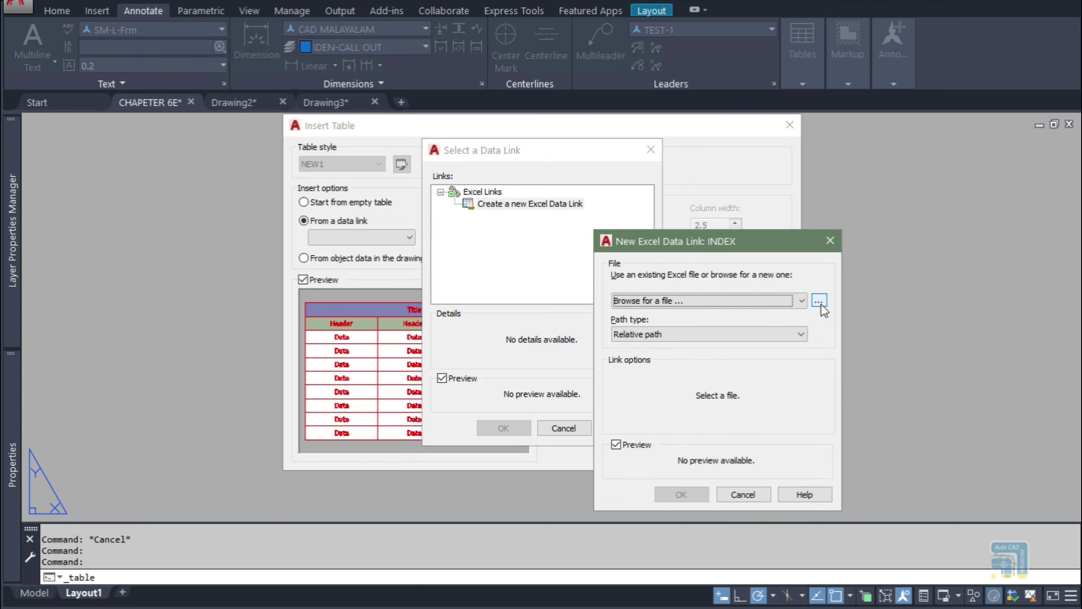
- Choose the INDEX workbook in the 6E folder as the data link's source file
{"action": "left_click", "coordinate": [819, 301]}
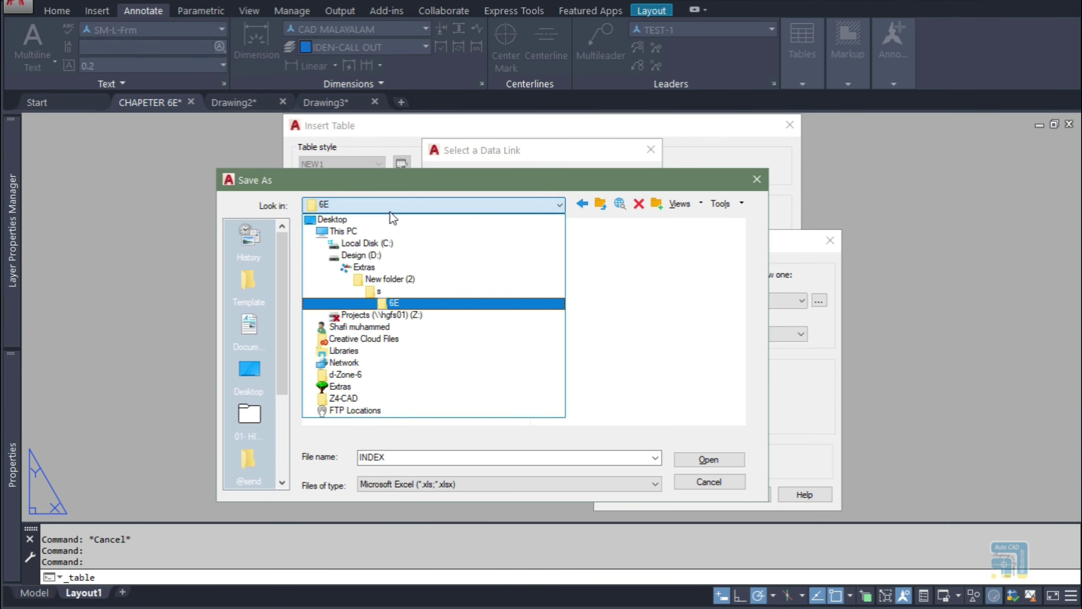
{"action": "left_click", "coordinate": [601, 333]}
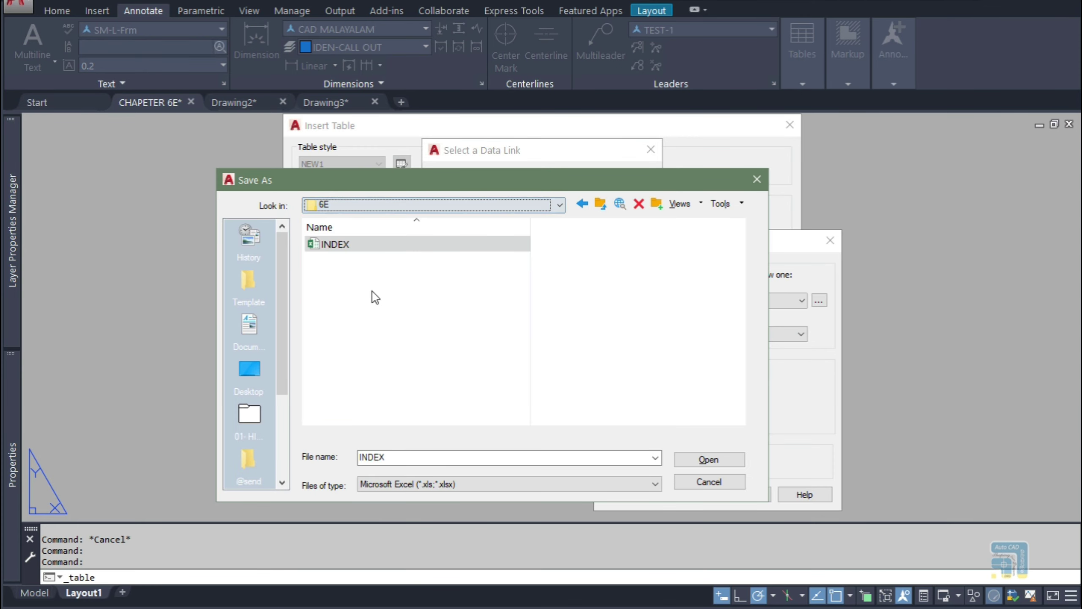
{"action": "left_click", "coordinate": [346, 247]}
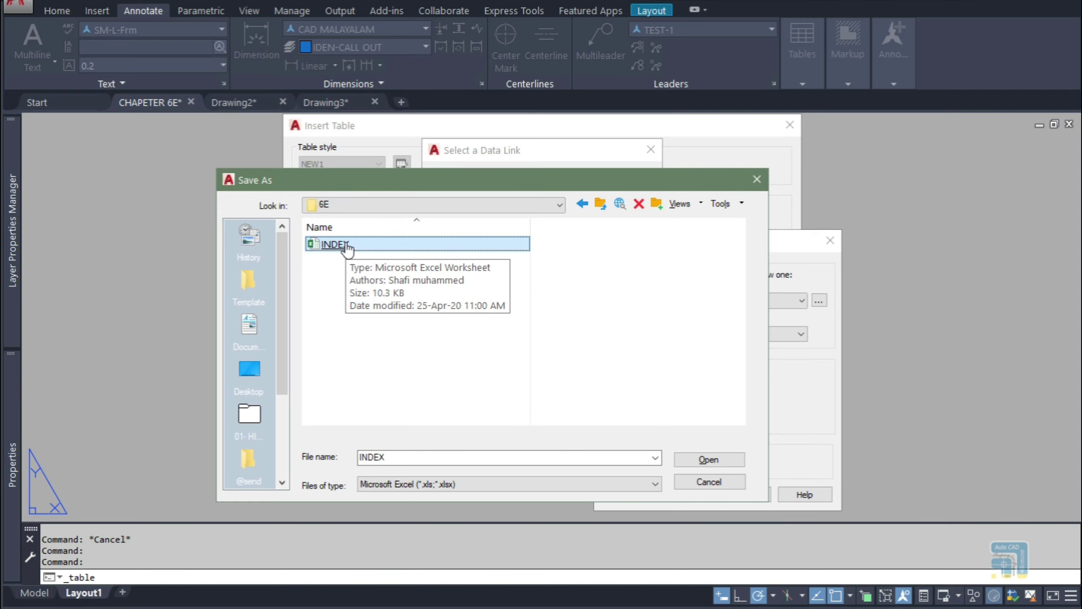
{"action": "double_click", "coordinate": [347, 246]}
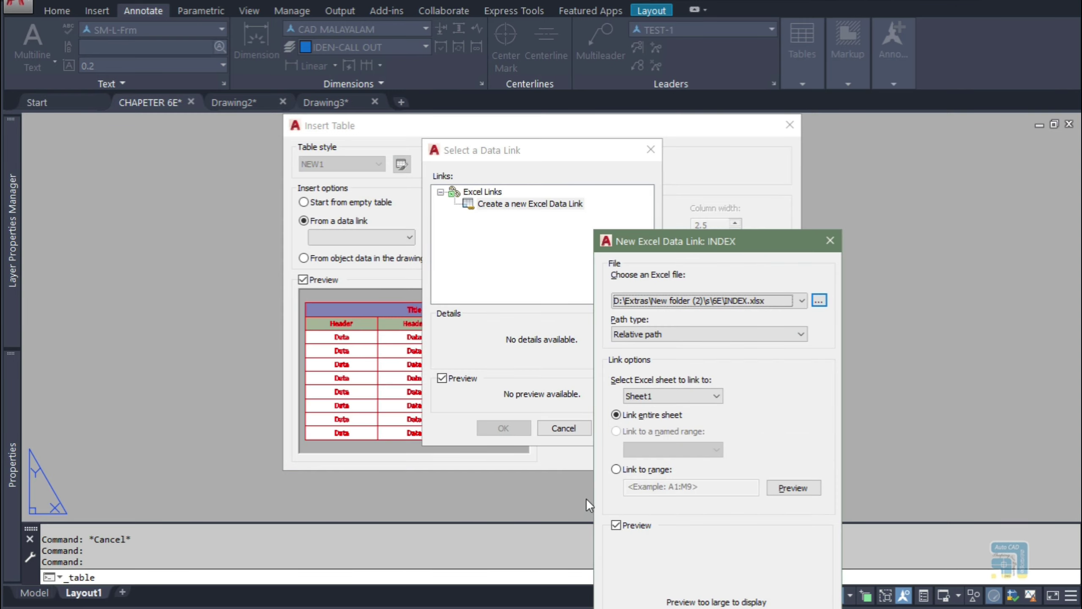
{"action": "left_click_drag", "start_coordinate": [696, 250], "coordinate": [469, 85]}
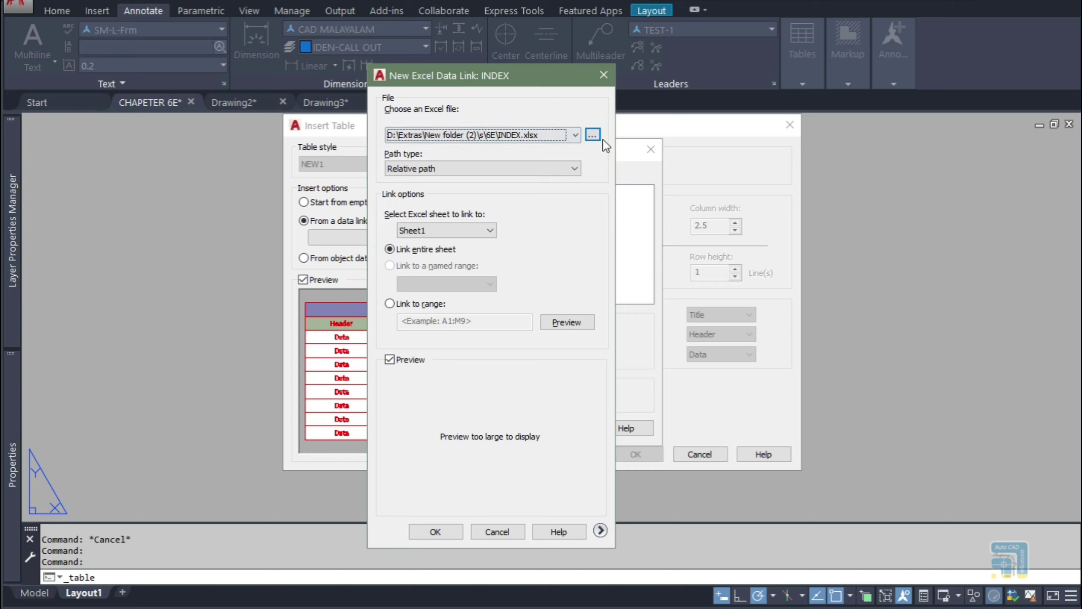
- Set the data link's path type to Full path, keep the entire Sheet1 linked, and accept the link settings
{"action": "left_click", "coordinate": [448, 169]}
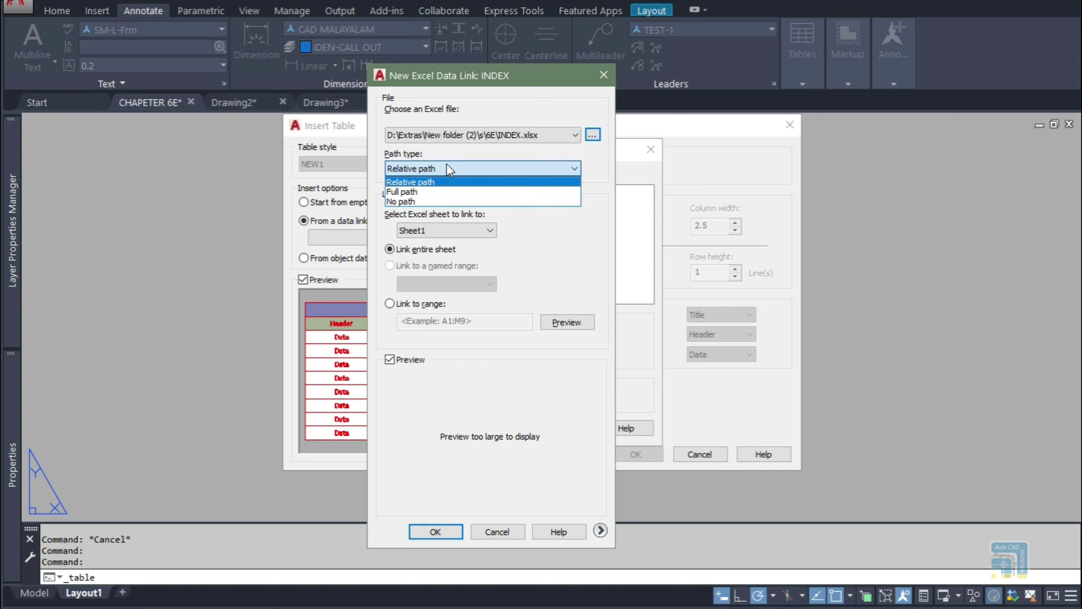
{"action": "left_click", "coordinate": [527, 246]}
{"action": "left_click", "coordinate": [455, 168]}
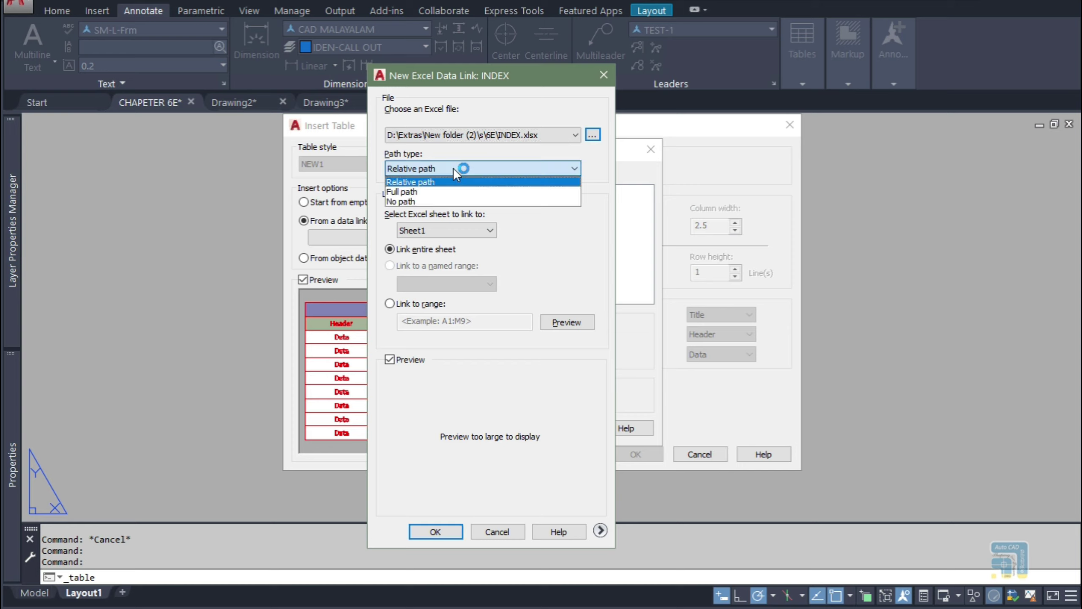
{"action": "left_click", "coordinate": [433, 193]}
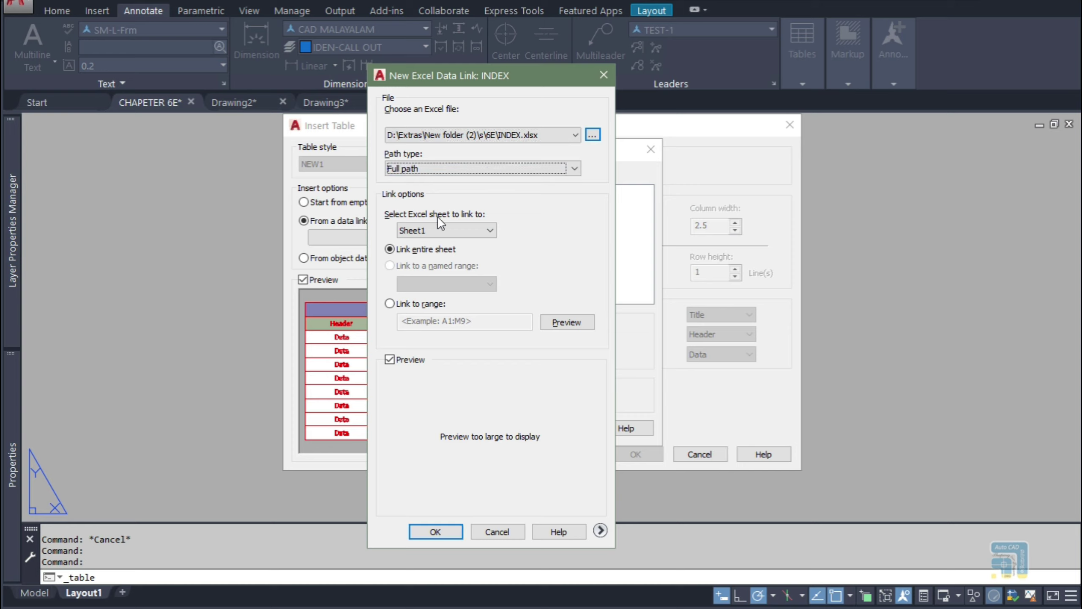
{"action": "left_click", "coordinate": [489, 231]}
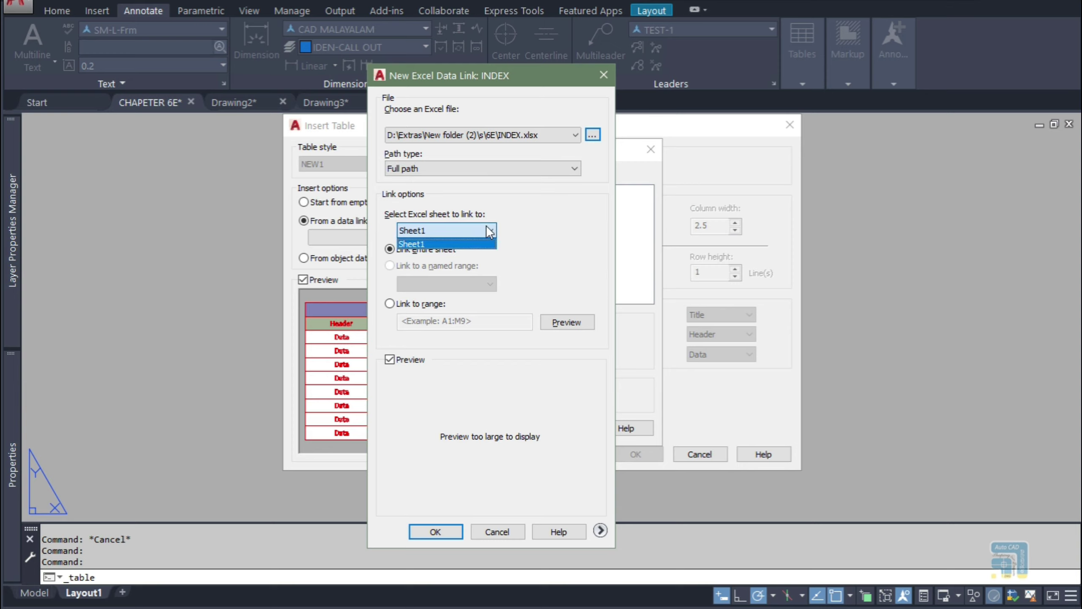
{"action": "left_click", "coordinate": [521, 224]}
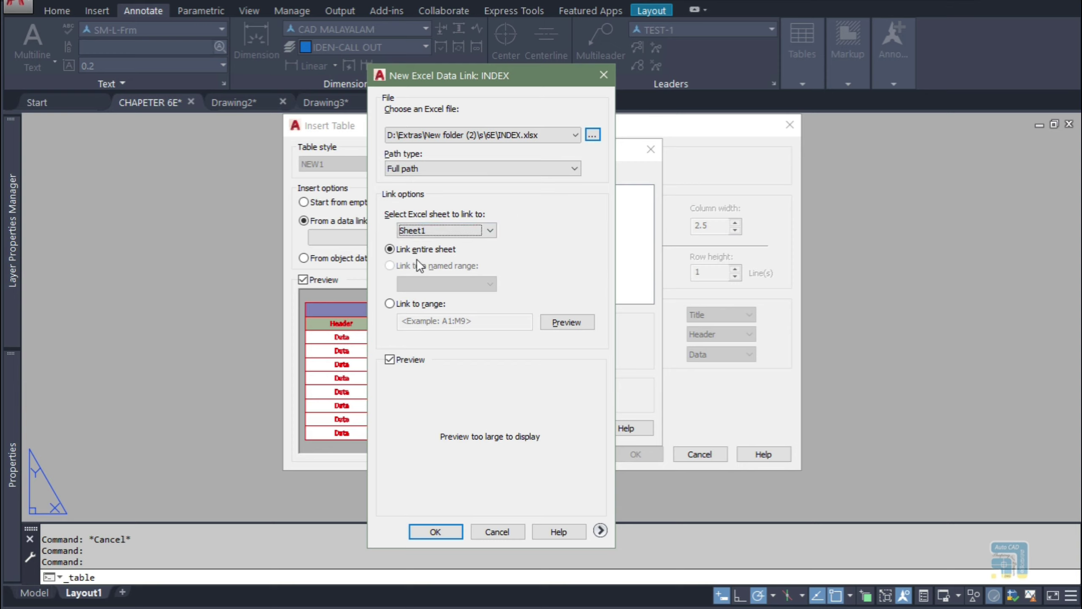
{"action": "left_click", "coordinate": [408, 361]}
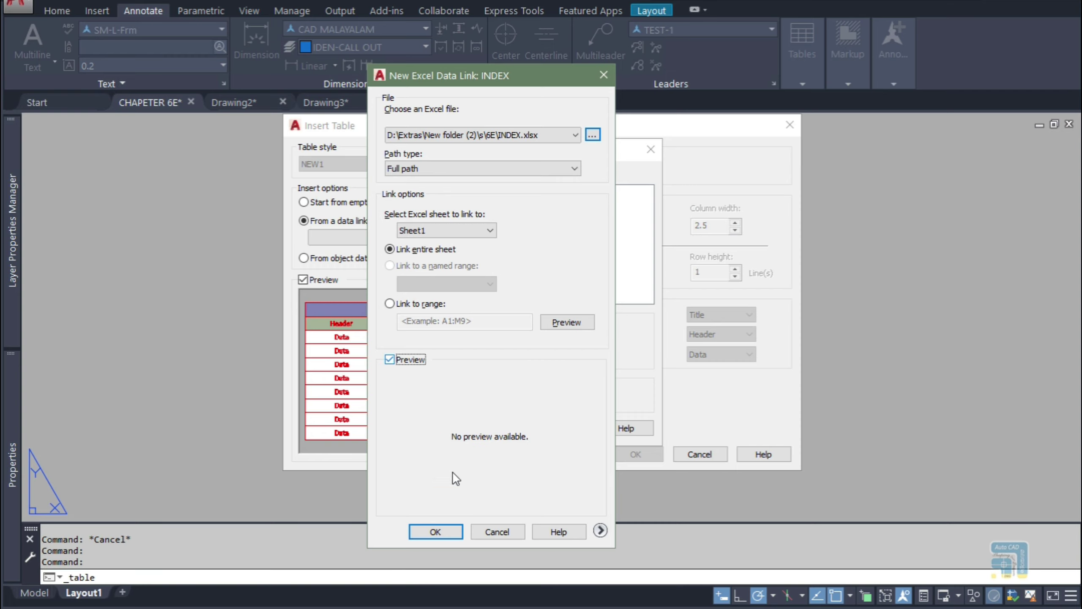
{"action": "left_click", "coordinate": [436, 532]}
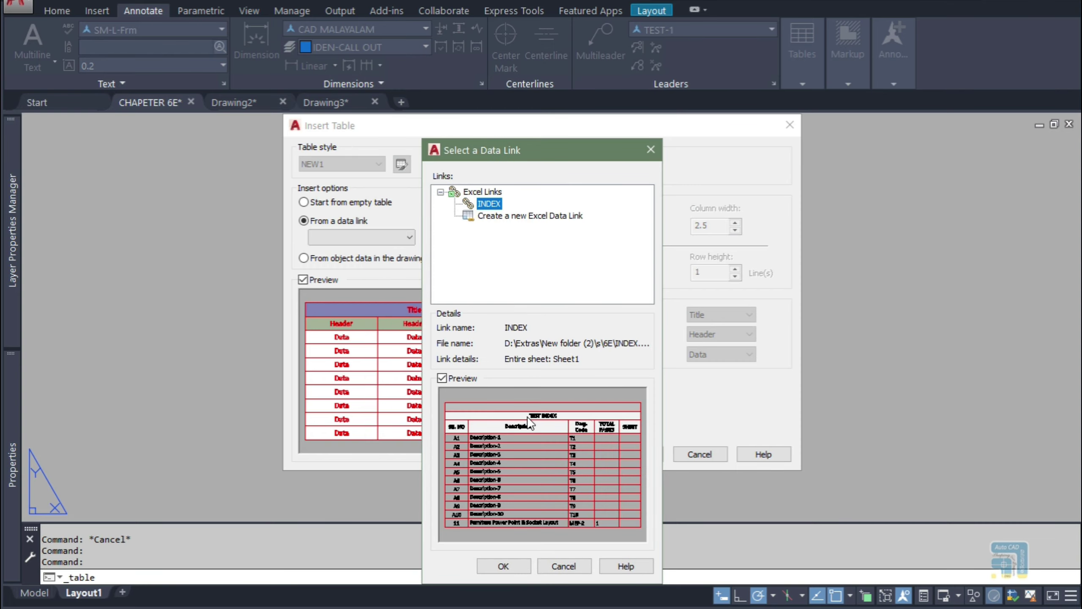
- Insert the table from the INDEX data link at a picked point in the empty area of Layout1
{"action": "left_click", "coordinate": [499, 568]}
{"action": "left_click", "coordinate": [391, 240]}
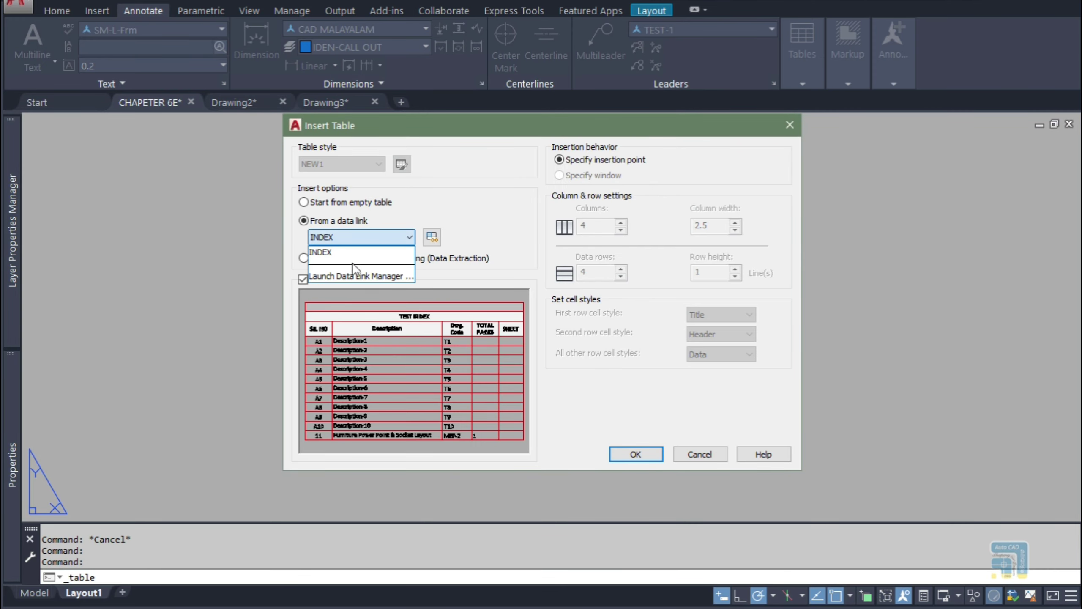
{"action": "left_click", "coordinate": [341, 249]}
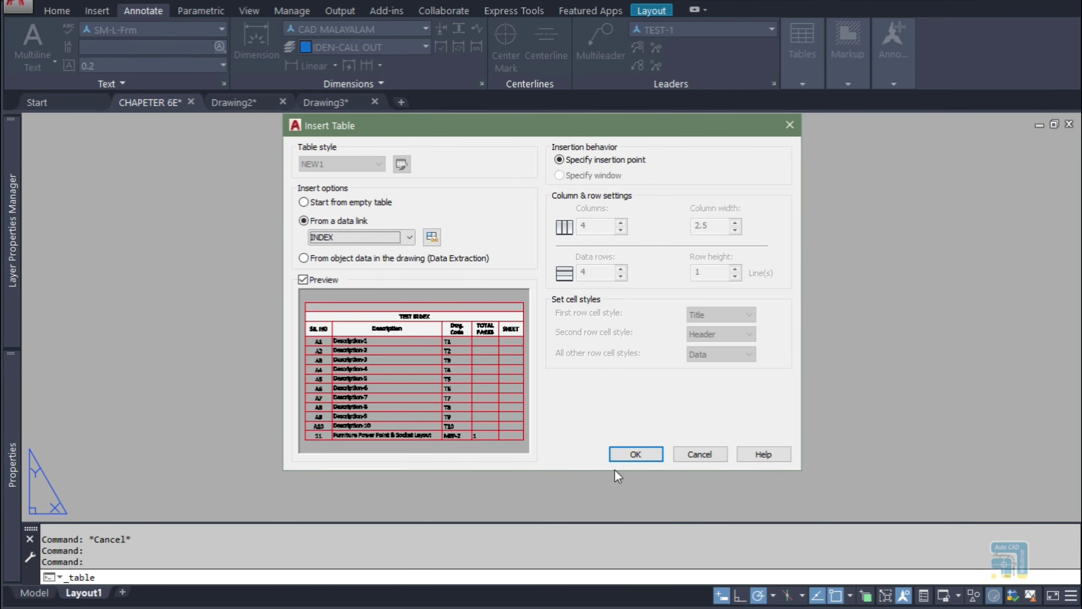
{"action": "left_click", "coordinate": [626, 456]}
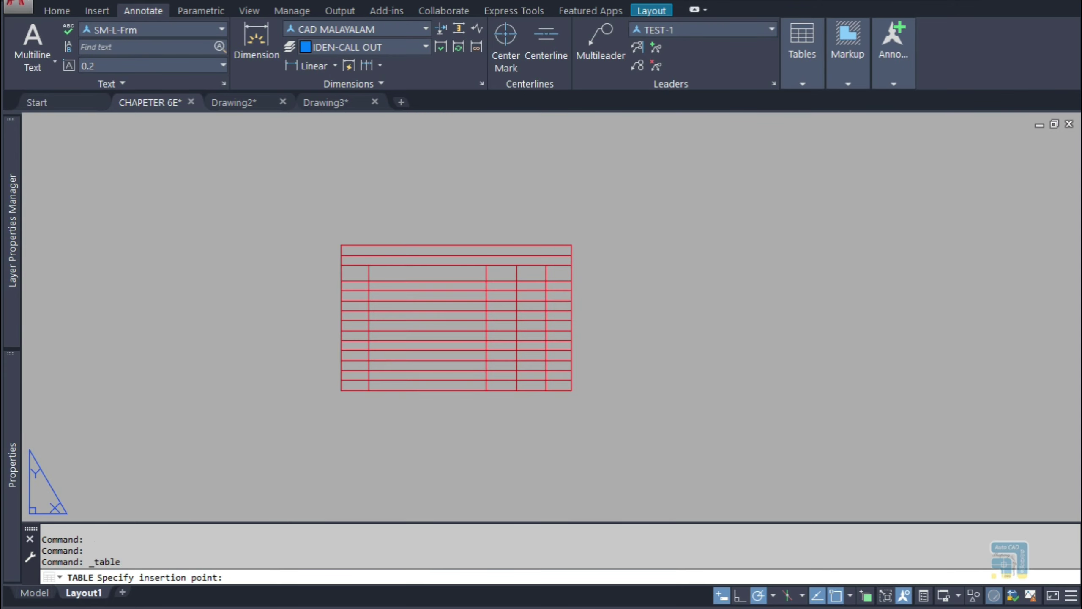
{"action": "left_click", "coordinate": [341, 246]}
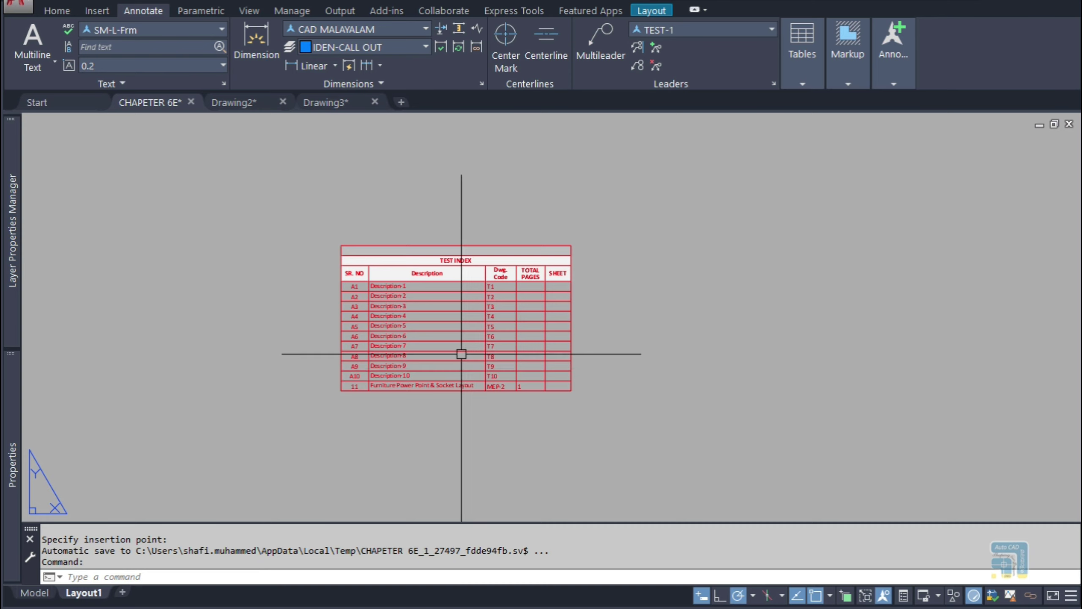
{"action": "scroll", "coordinate": [477, 299], "scroll_direction": "up", "scroll_amount": 2}
{"action": "middle_click_drag", "start_coordinate": [472, 289], "coordinate": [474, 288]}
{"action": "key", "text": "Escape"}
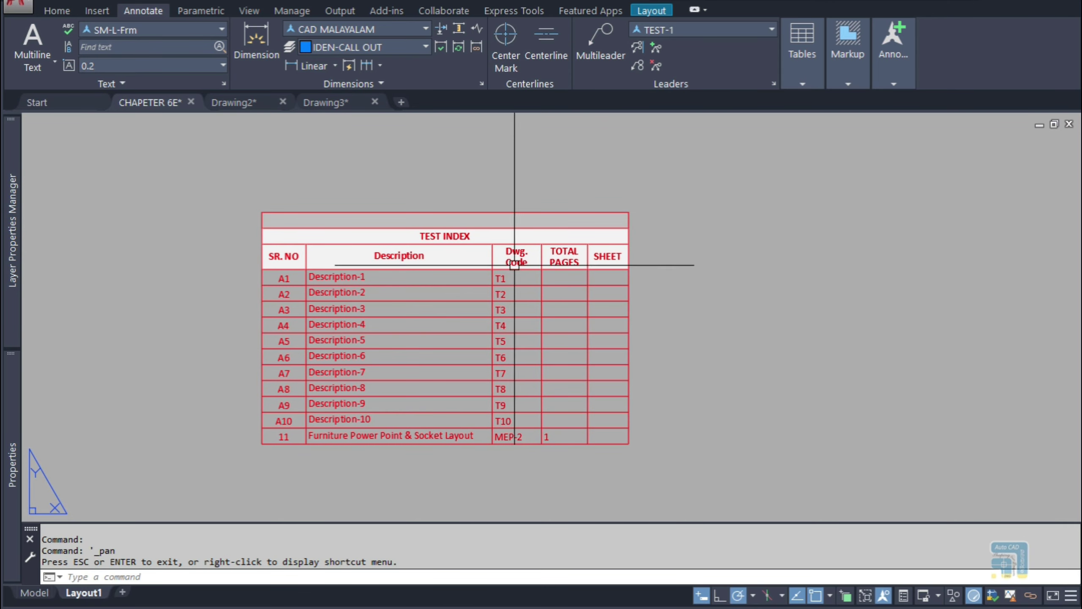
- Compare the inserted table with the INDEX workbook in Excel and inspect the table's properties in AutoCAD
{"action": "left_click", "coordinate": [437, 604]}
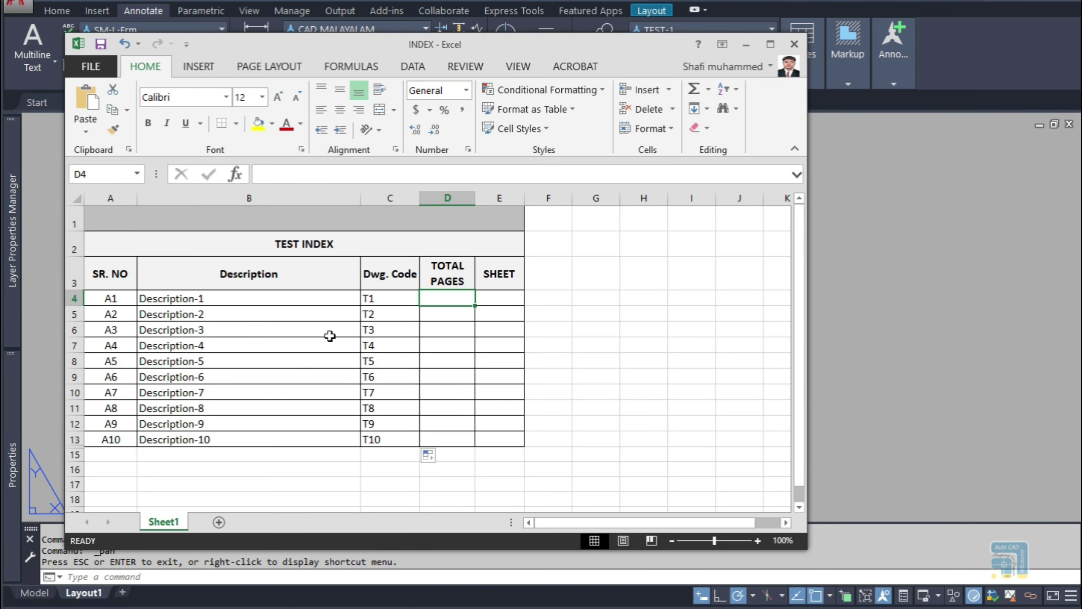
{"action": "left_click", "coordinate": [835, 283]}
{"action": "left_click", "coordinate": [638, 315]}
{"action": "left_click", "coordinate": [586, 290]}
{"action": "key", "text": "ctrl+1"}
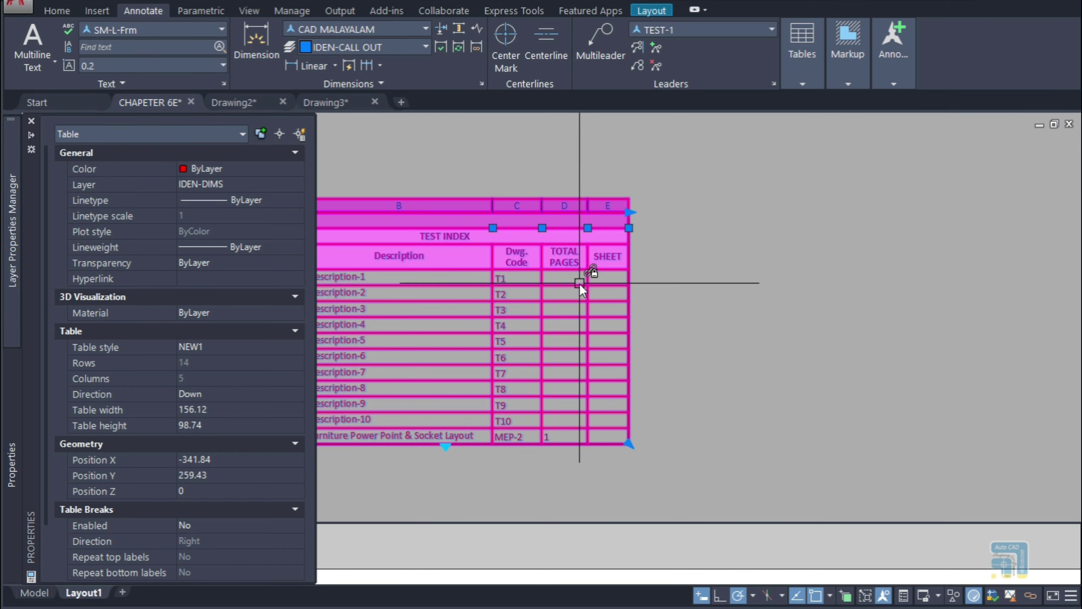
{"action": "key", "text": "Escape"}
- Draw a rectangle as a frame around the index table
{"action": "scroll", "coordinate": [677, 255], "scroll_direction": "down", "scroll_amount": 4}
{"action": "type", "text": "REC"}
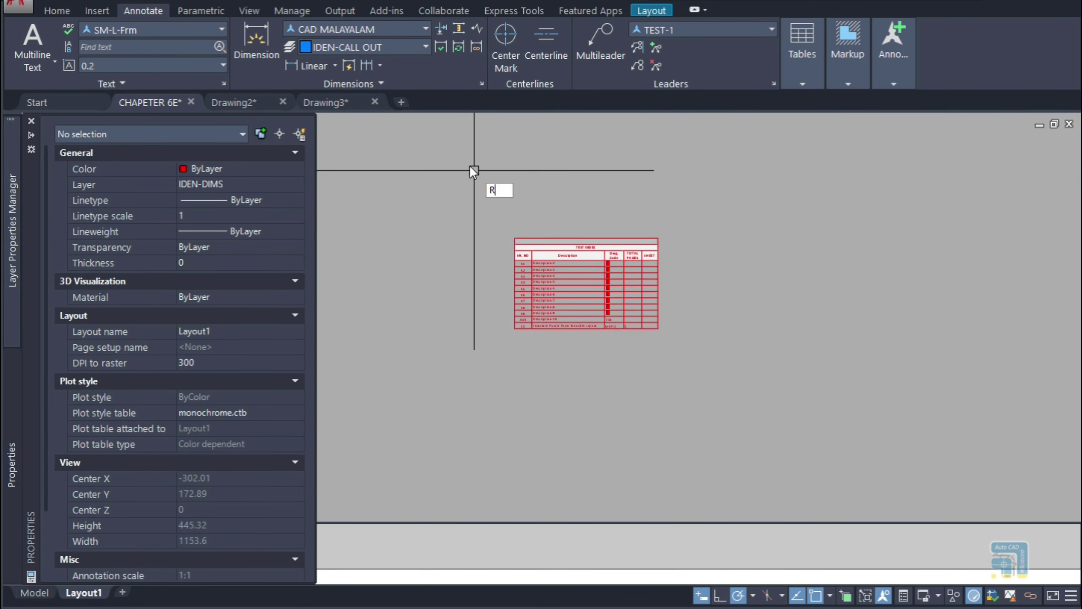
{"action": "key", "text": "Return"}
{"action": "left_click", "coordinate": [392, 142]}
{"action": "left_click", "coordinate": [772, 375]}
{"action": "key", "text": "Escape"}
- Move the rectangle and the index table to the FURN-WOOD layer
{"action": "left_click", "coordinate": [804, 264]}
{"action": "left_click", "coordinate": [592, 283]}
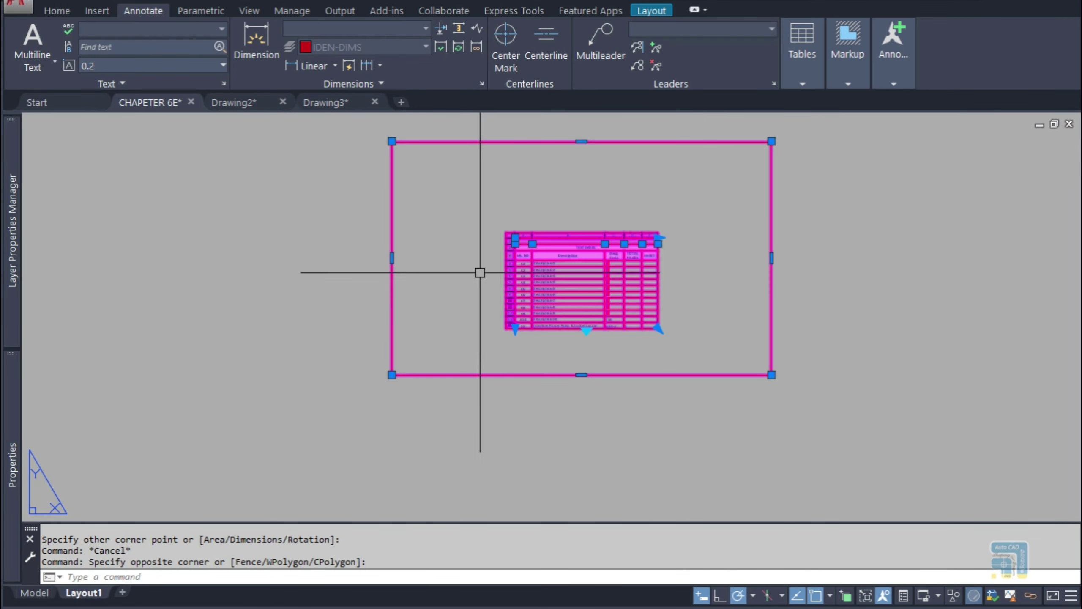
{"action": "left_click", "coordinate": [283, 1]}
{"action": "left_click", "coordinate": [271, 48]}
{"action": "key", "text": "Escape"}
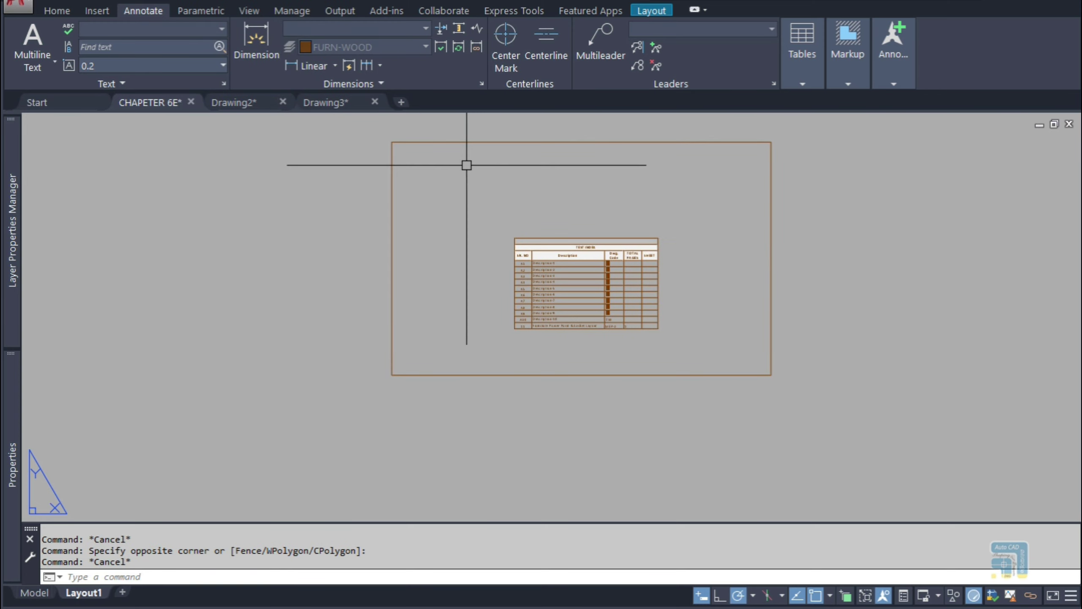
{"action": "middle_click_drag", "start_coordinate": [471, 168], "coordinate": [366, 223]}
{"action": "left_click", "coordinate": [284, 1]}
{"action": "left_click", "coordinate": [272, 49]}
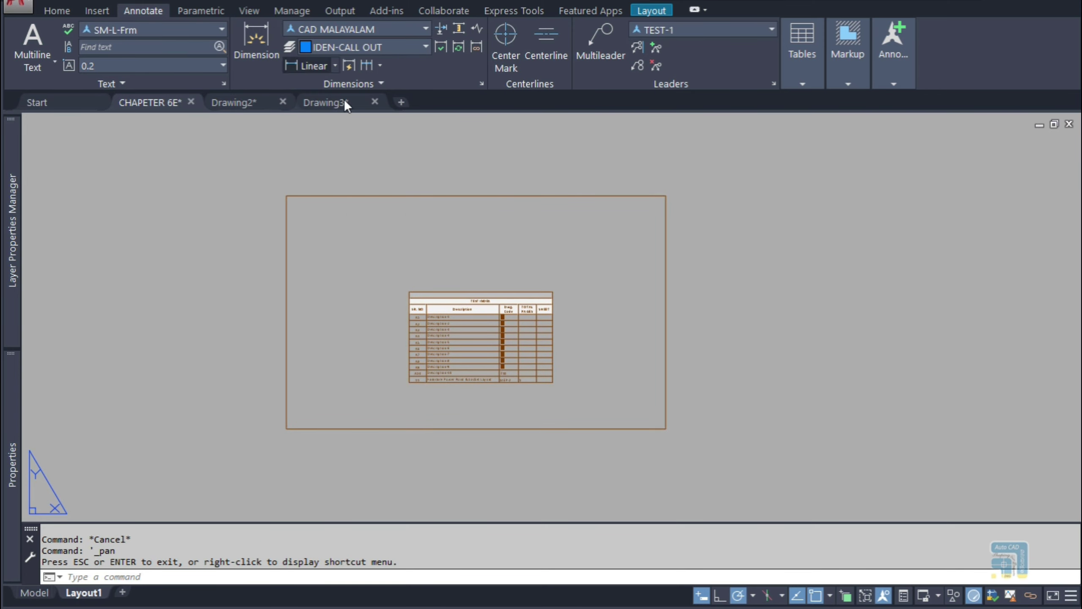
{"action": "key", "text": "Escape"}
- Switch to the INDEX workbook in Excel, enter 55, 12 and 13 as total pages in D4 to D6, and save it
{"action": "scroll", "coordinate": [553, 312], "scroll_direction": "up", "scroll_amount": 4}
{"action": "middle_click_drag", "start_coordinate": [510, 399], "coordinate": [575, 314]}
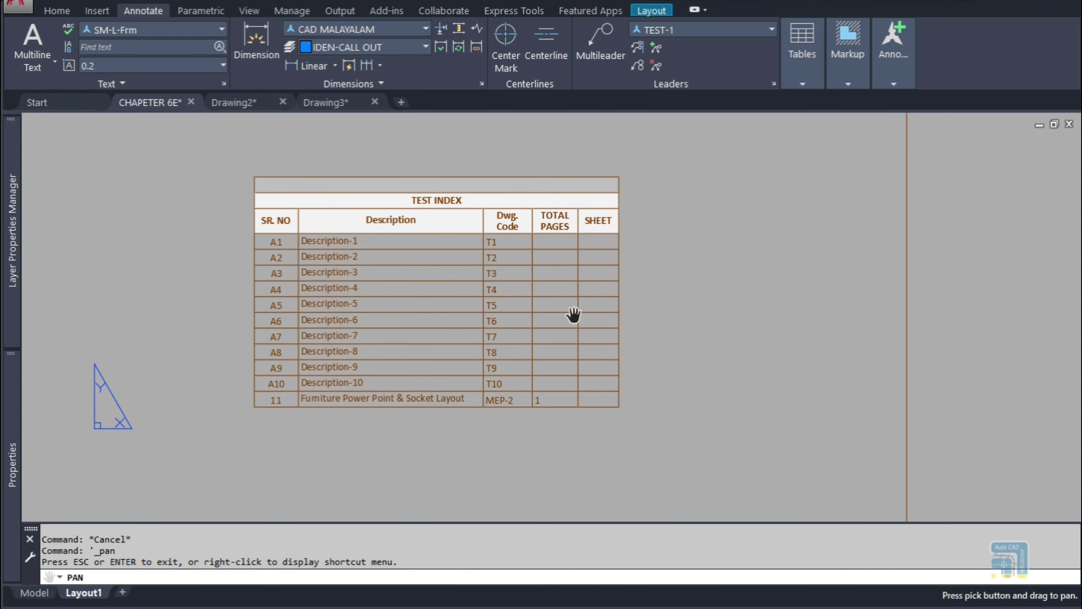
{"action": "left_click", "coordinate": [624, 212]}
{"action": "key", "text": "Escape"}
{"action": "key", "text": "alt+Tab"}
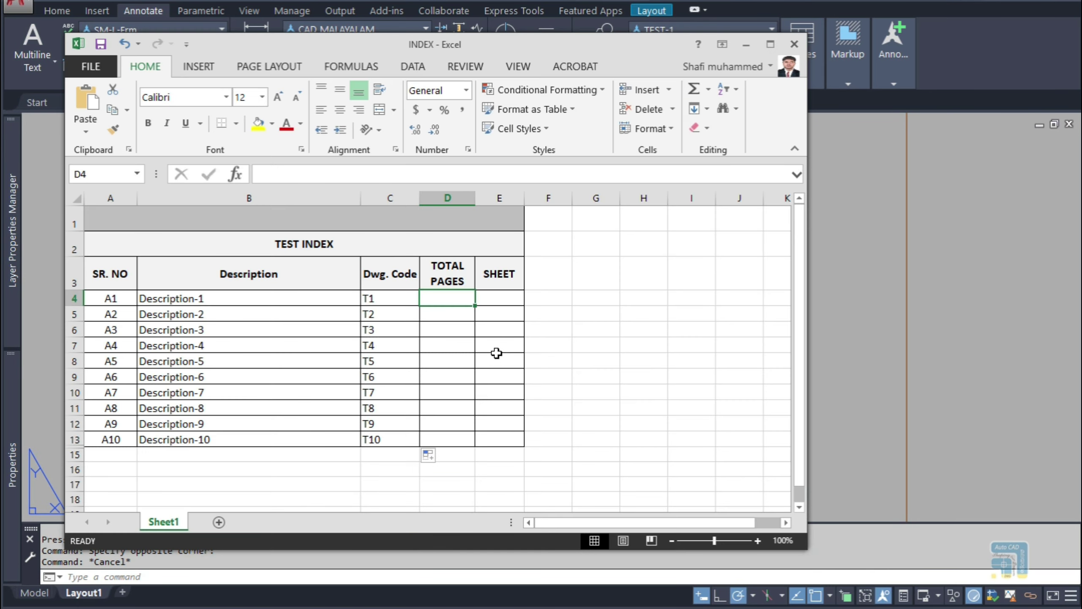
{"action": "type", "text": "55"}
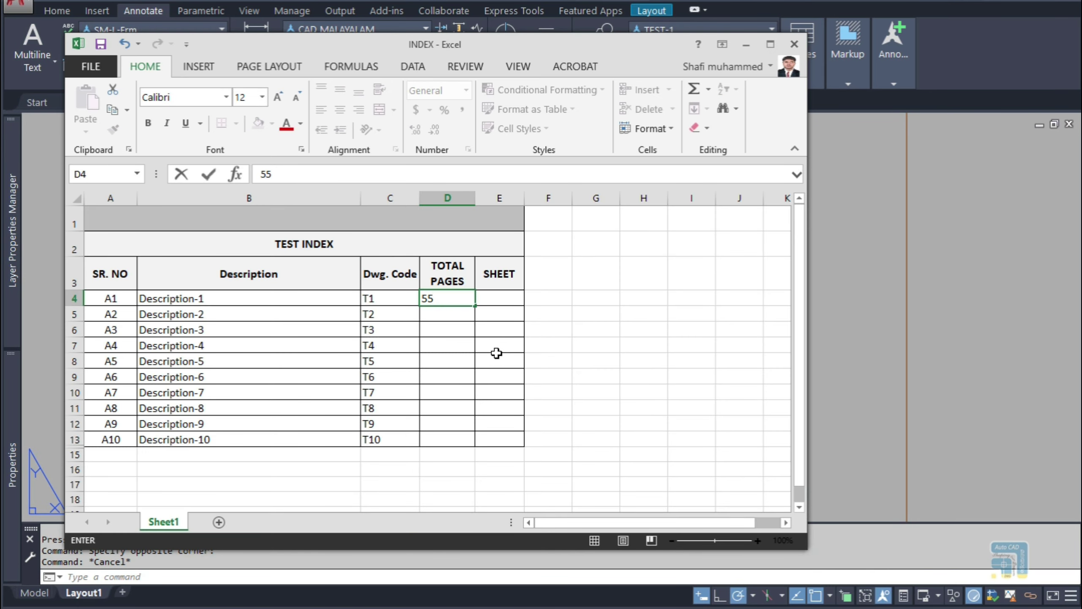
{"action": "key", "text": "Return"}
{"action": "type", "text": "12"}
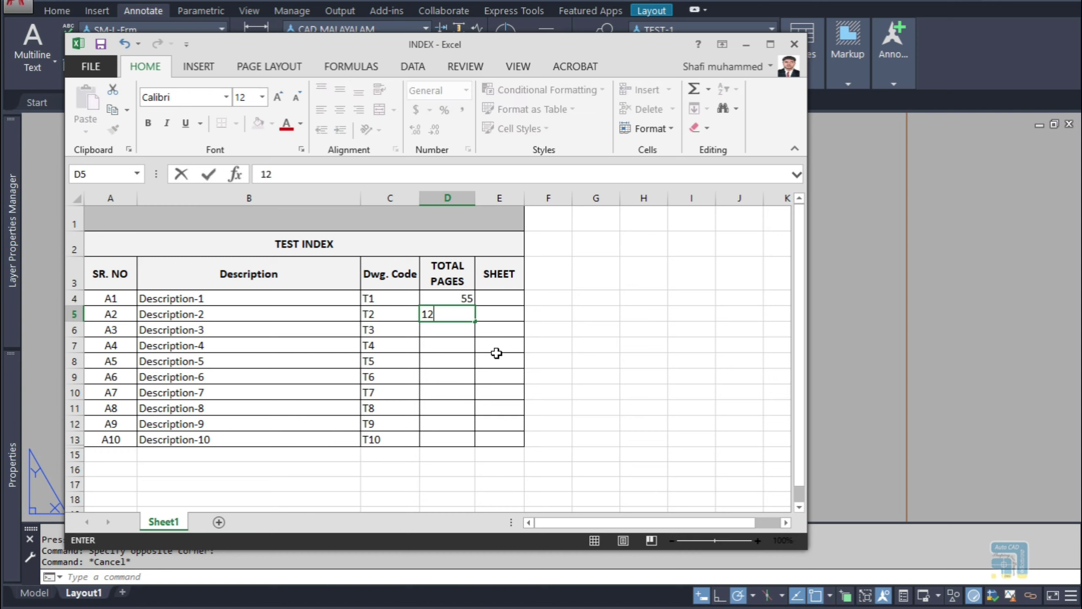
{"action": "key", "text": "Return"}
{"action": "type", "text": "13"}
{"action": "key", "text": "Return"}
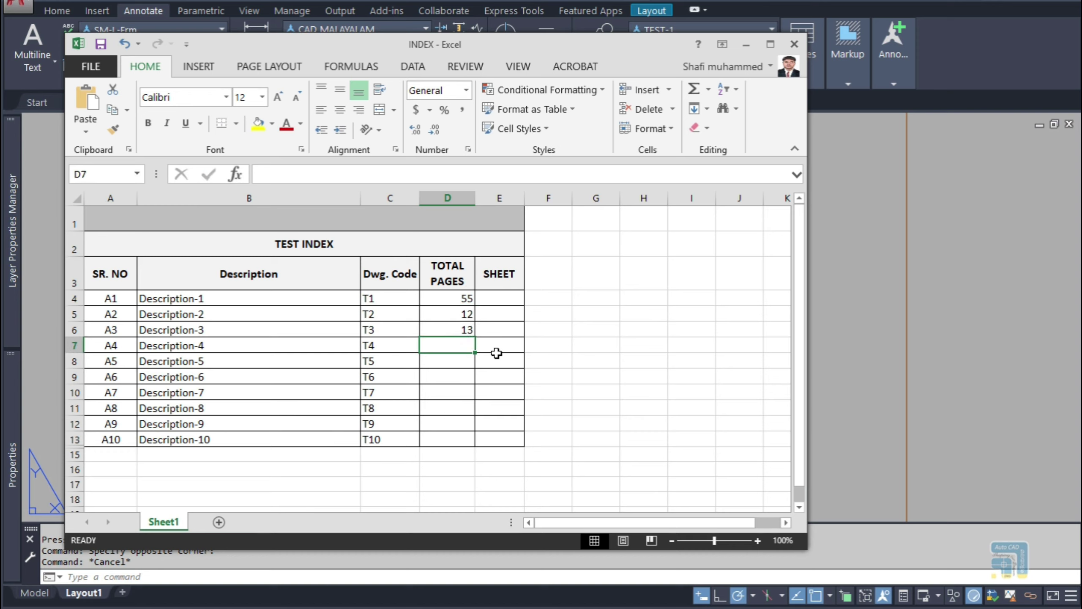
{"action": "left_click", "coordinate": [102, 45]}
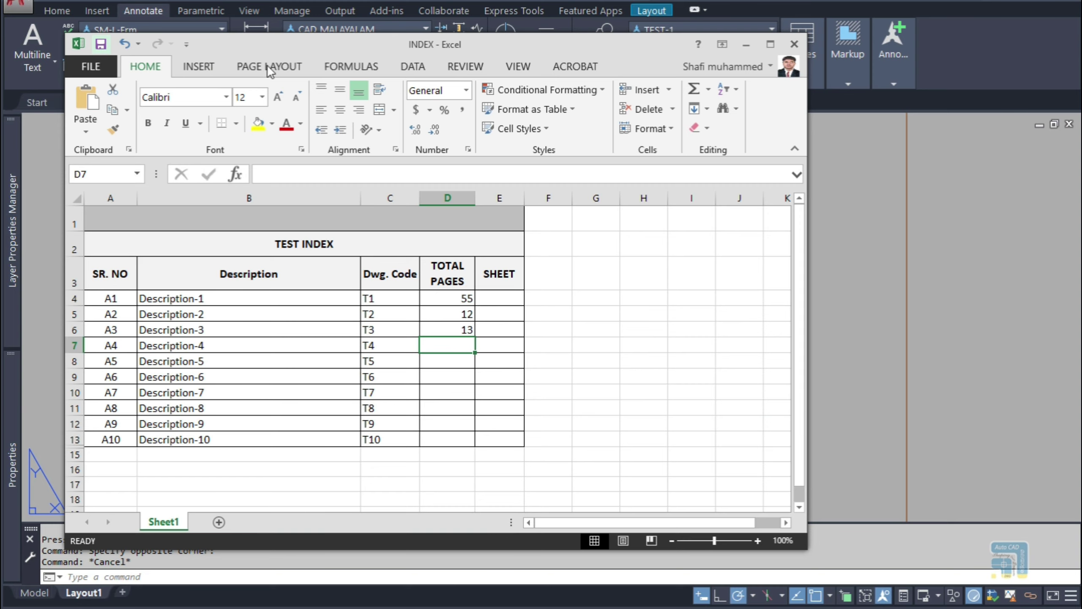
- Return to AutoCAD and check the data link status for an available table update
{"action": "left_click", "coordinate": [868, 275]}
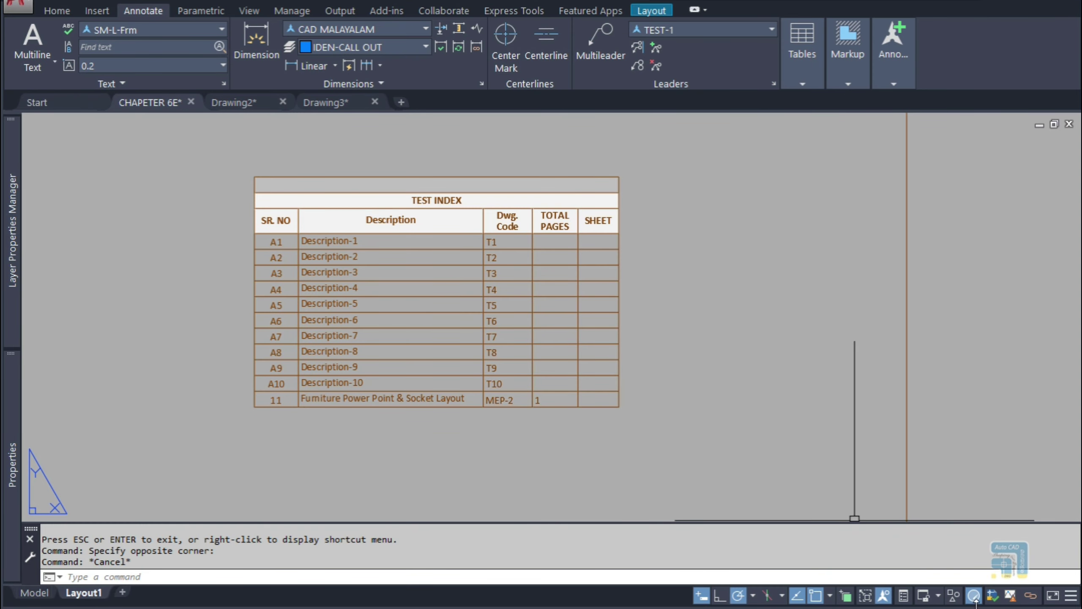
{"action": "left_click", "coordinate": [1071, 596]}
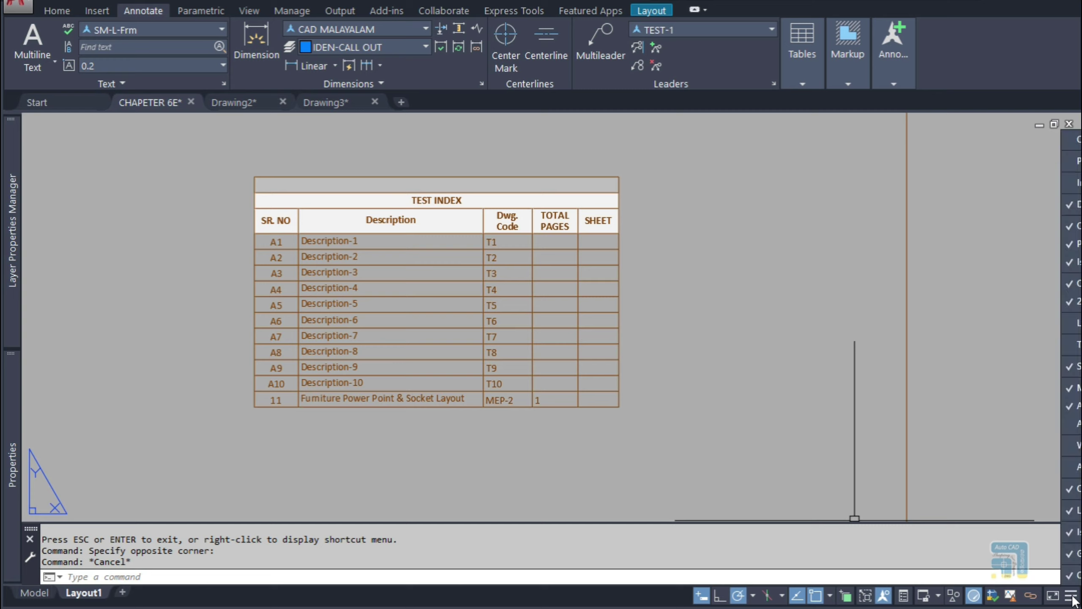
{"action": "left_click", "coordinate": [1033, 595]}
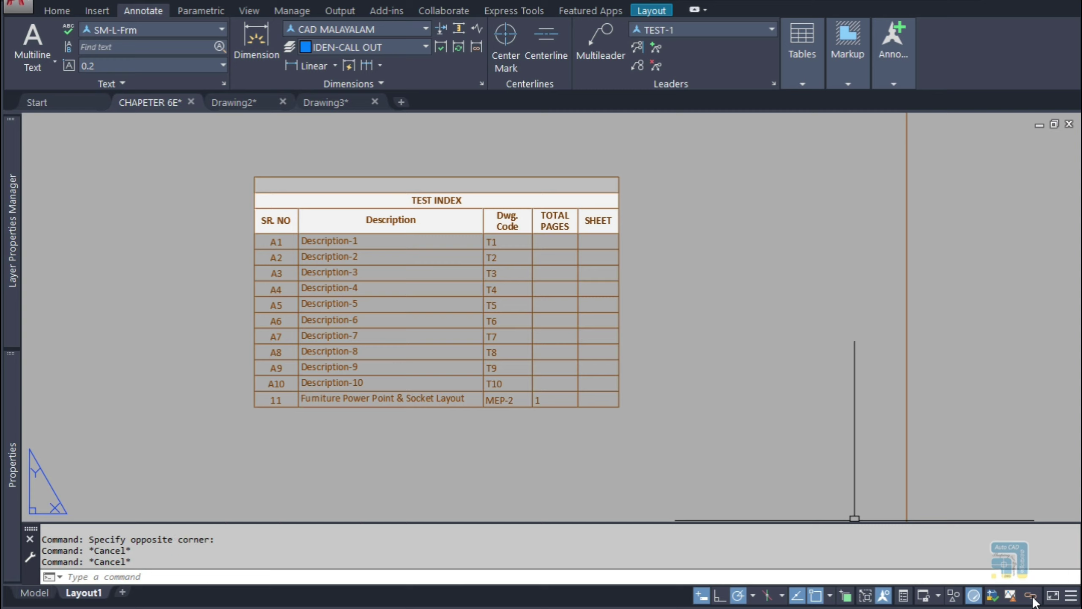
{"action": "scroll", "coordinate": [656, 355], "scroll_direction": "down", "scroll_amount": 2}
{"action": "key", "text": "Escape"}
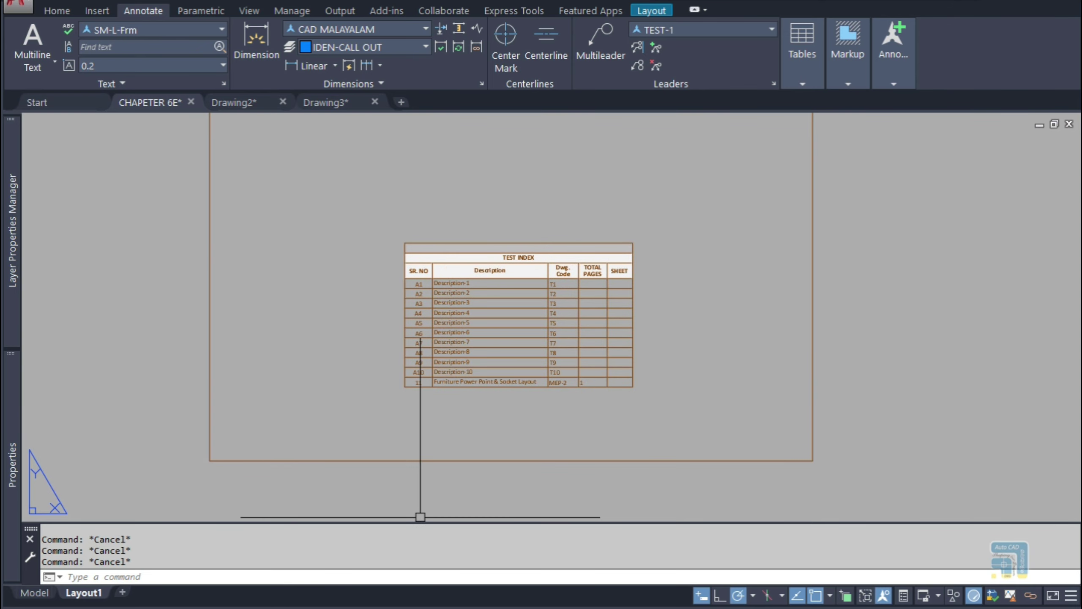
- Close the INDEX workbook in Excel and update the AutoCAD tables that use the INDEX data link
{"action": "left_click", "coordinate": [337, 608]}
{"action": "left_click", "coordinate": [795, 45]}
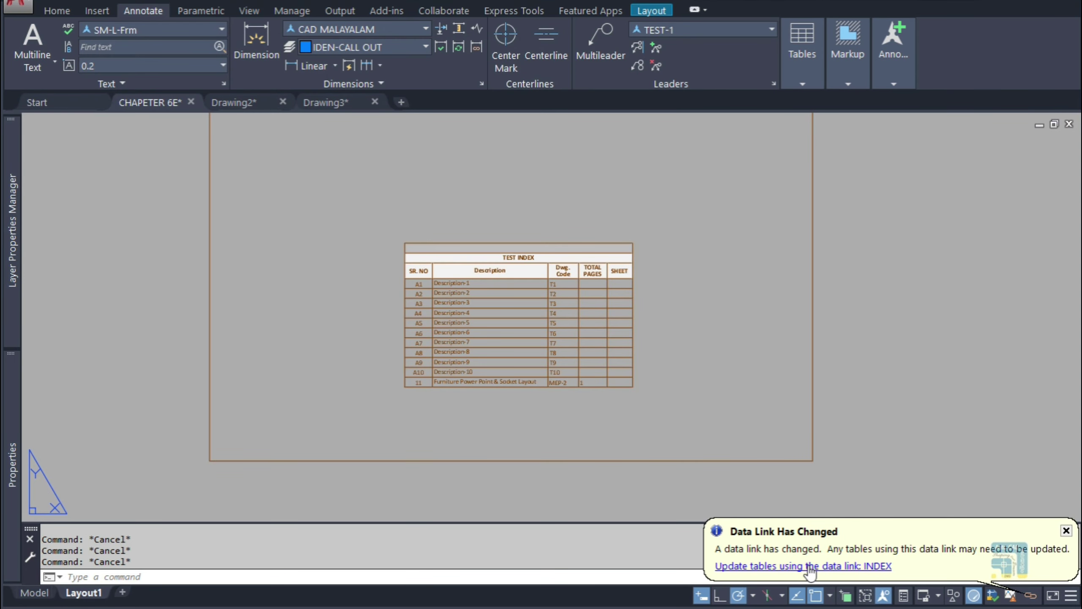
{"action": "left_click", "coordinate": [810, 566]}
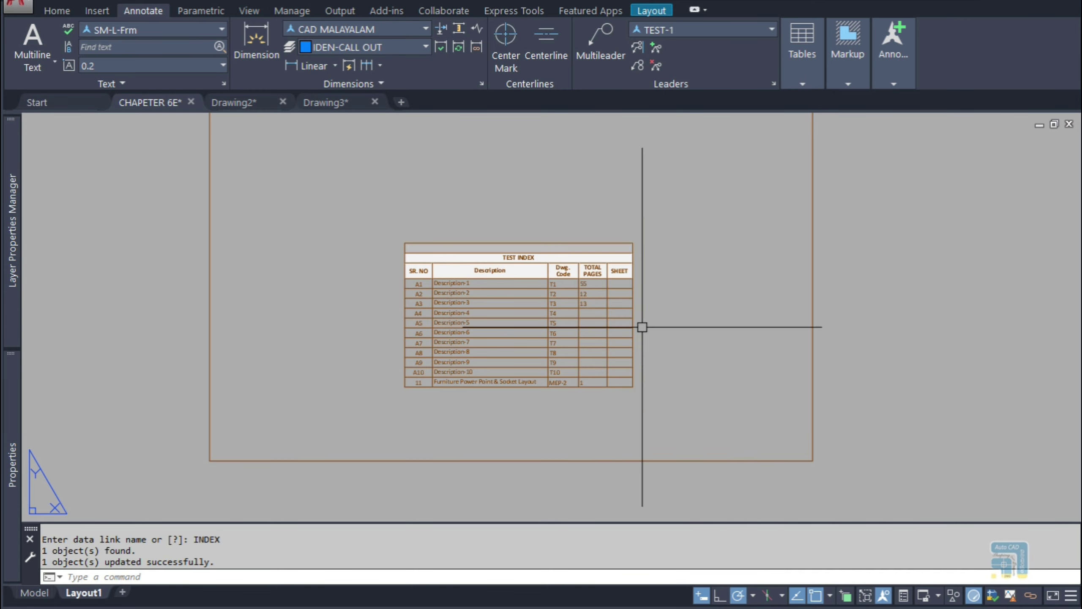
{"action": "scroll", "coordinate": [595, 273], "scroll_direction": "up", "scroll_amount": 5}
{"action": "middle_click_drag", "start_coordinate": [581, 356], "coordinate": [588, 302]}
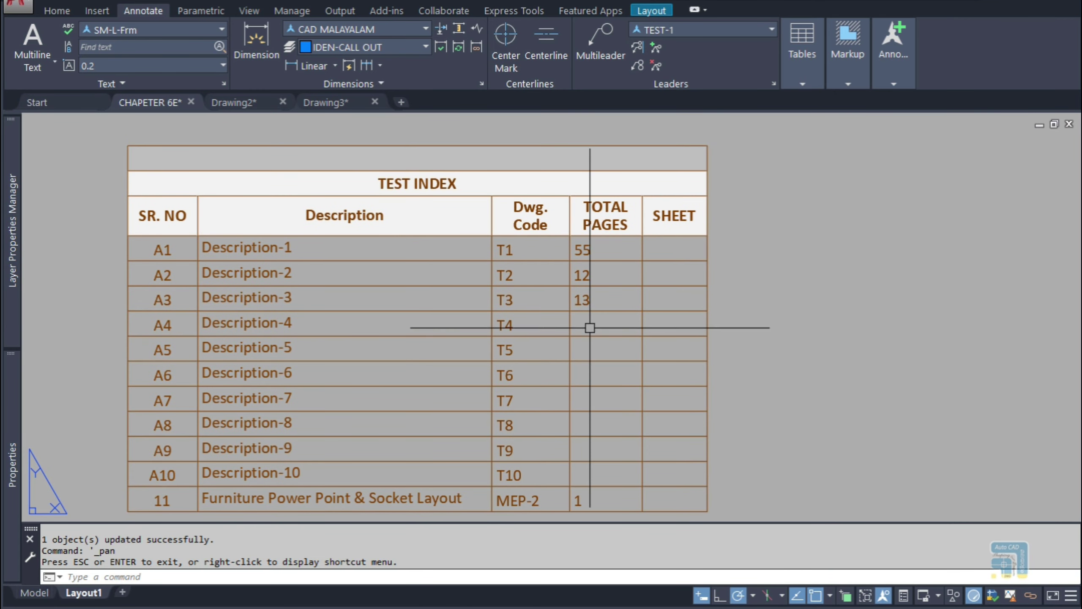